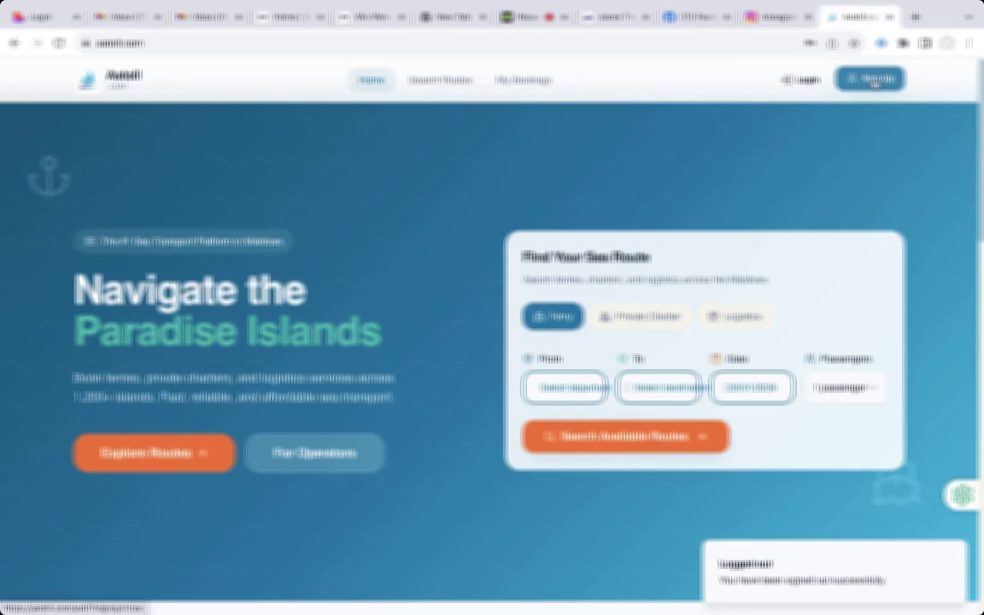
- Open the account sign-up form and choose the Operator account type
left_click(874, 81)
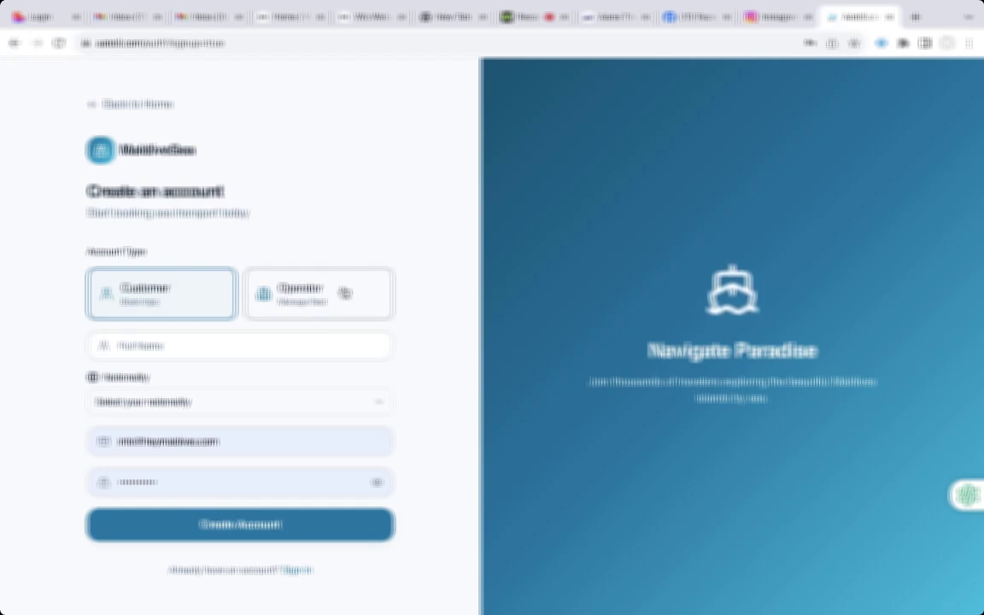
left_click(343, 293)
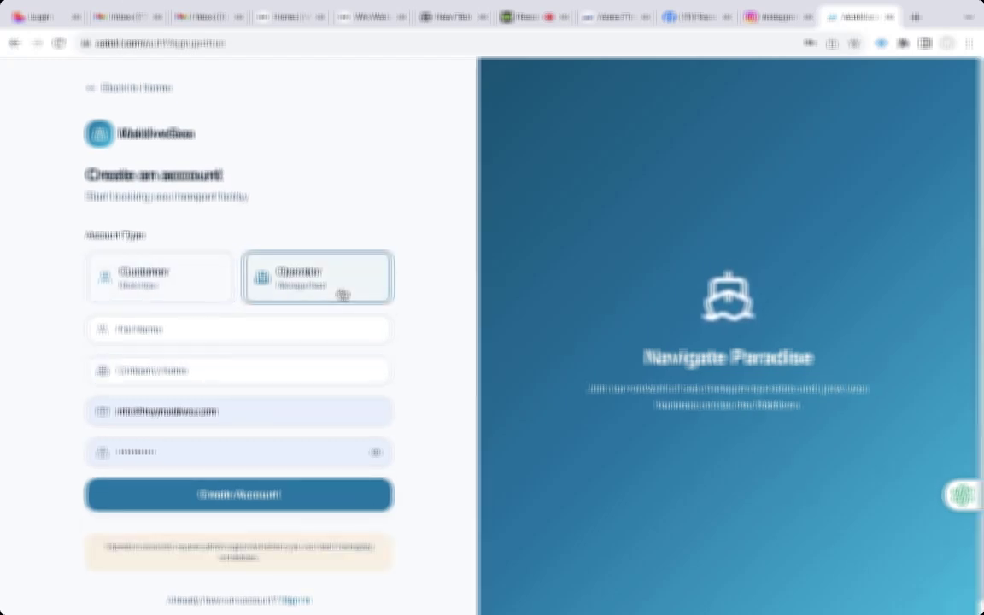
left_click(280, 328)
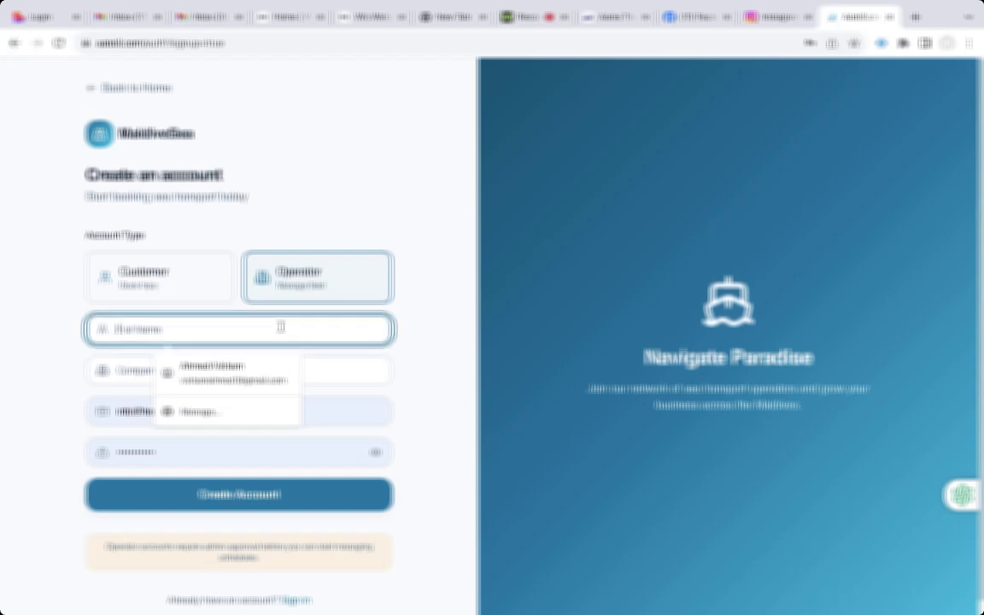
left_click(438, 268)
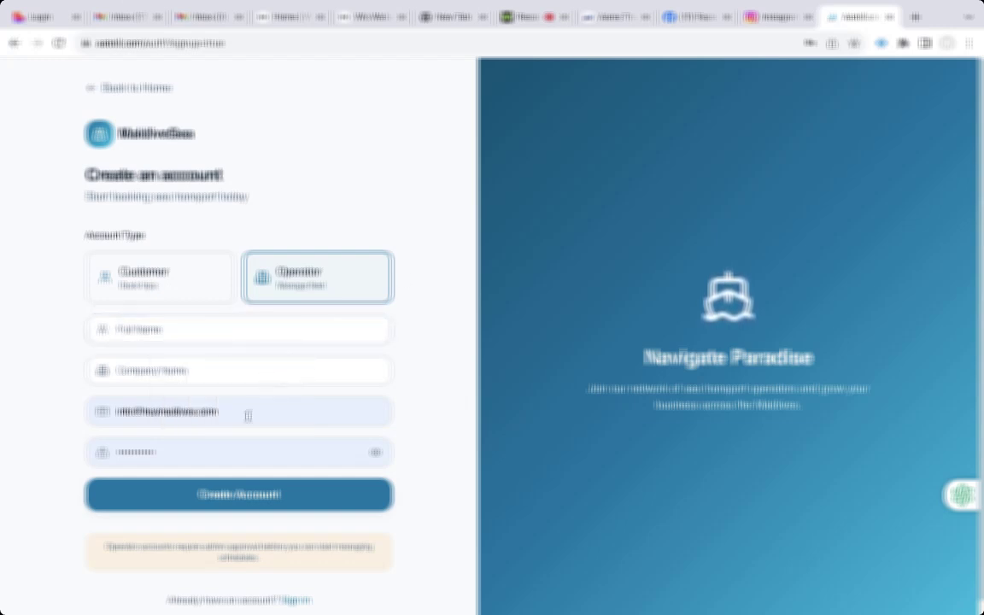
- Clear the autofilled email address from the sign-up form
left_click(220, 411)
key("ctrl+a")
key("BackSpace")
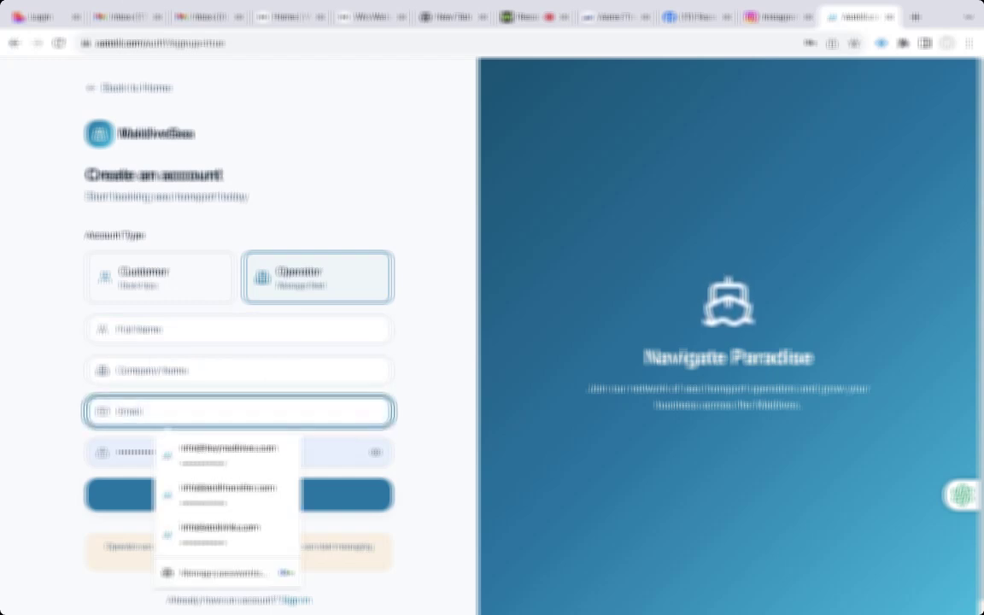
scroll(311, 376, "down", 1)
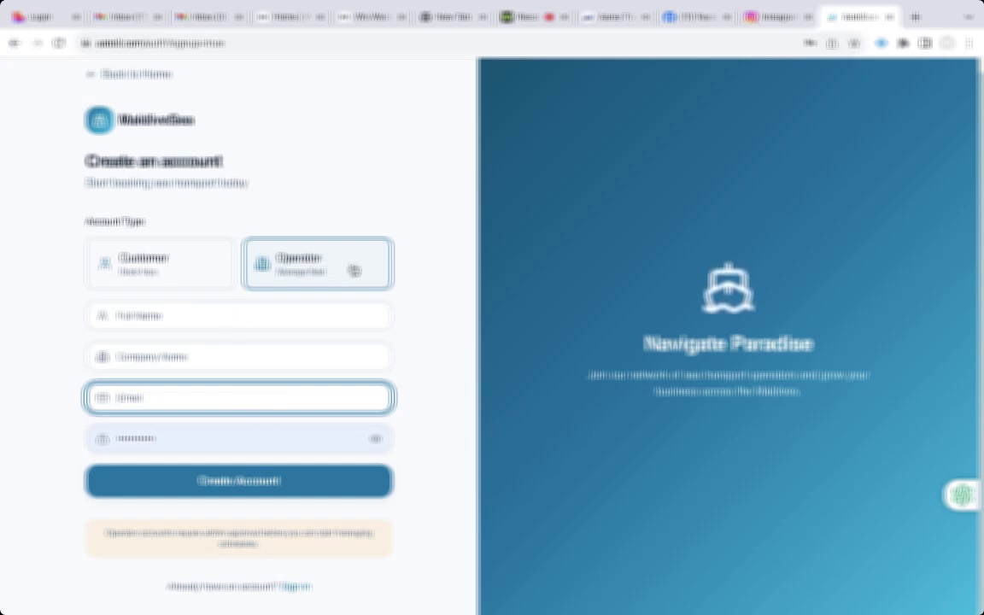
scroll(407, 293, "up", 1)
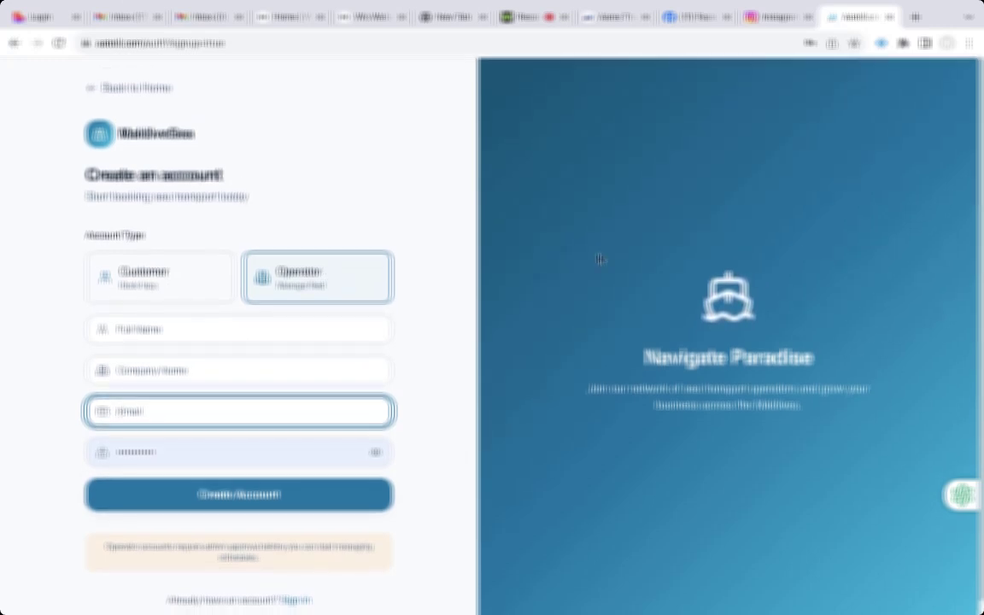
- Return to the home page and sign in with the saved operator credentials
left_click(134, 93)
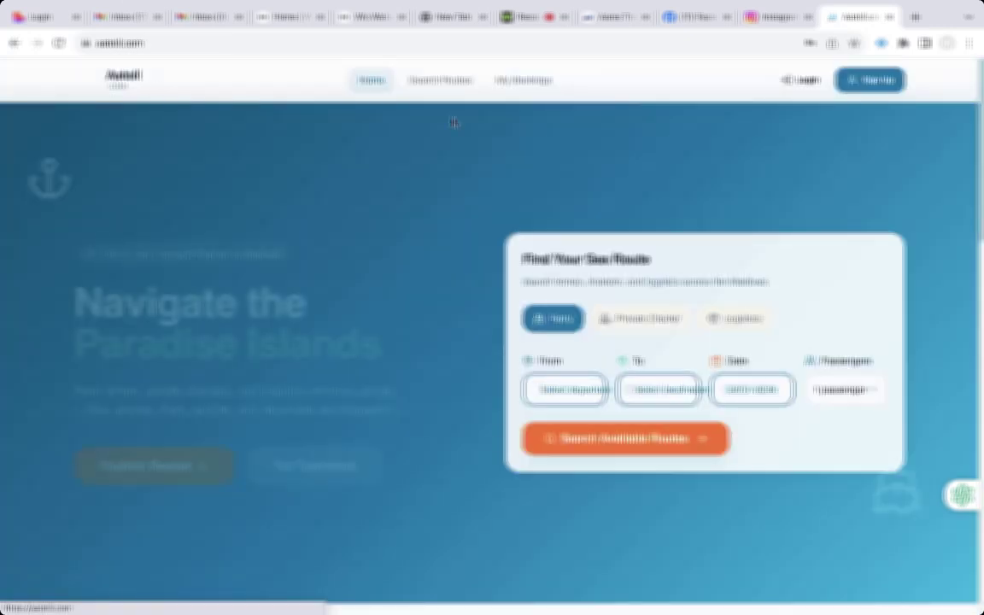
left_click(811, 80)
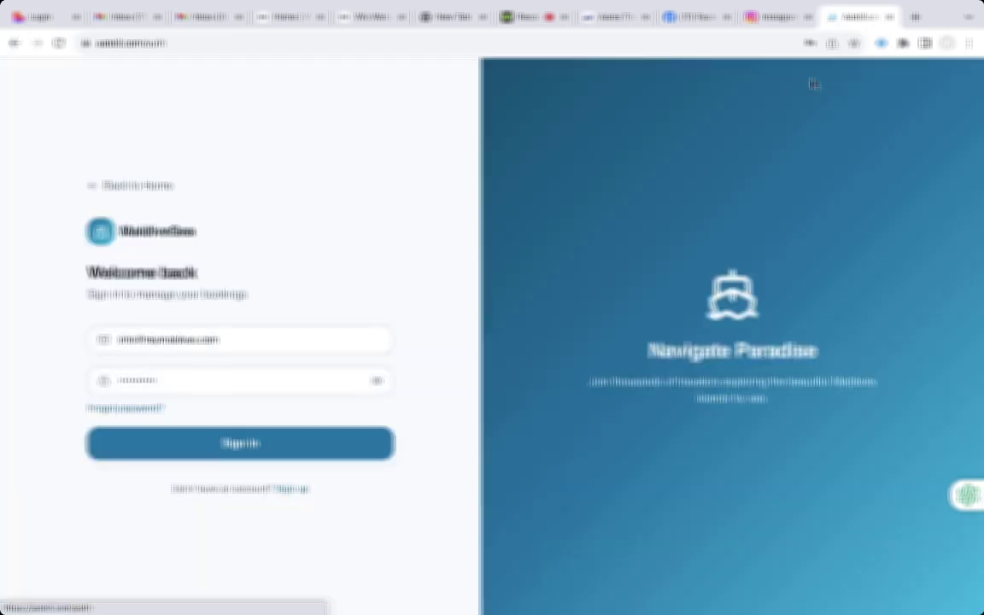
left_click(312, 455)
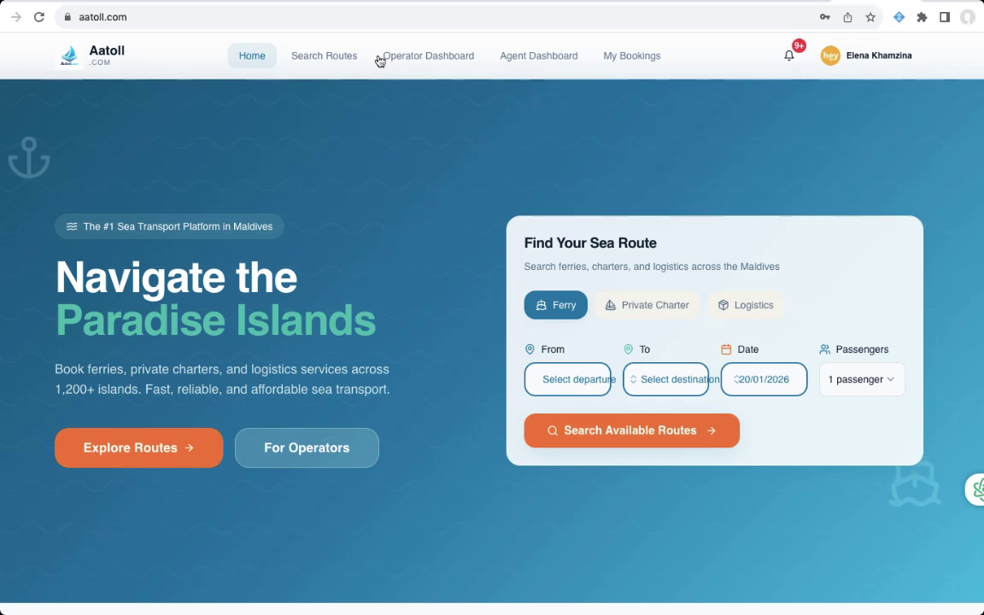
- Look over the Operator Dashboard overview, then go to Vessel Management
left_click(436, 62)
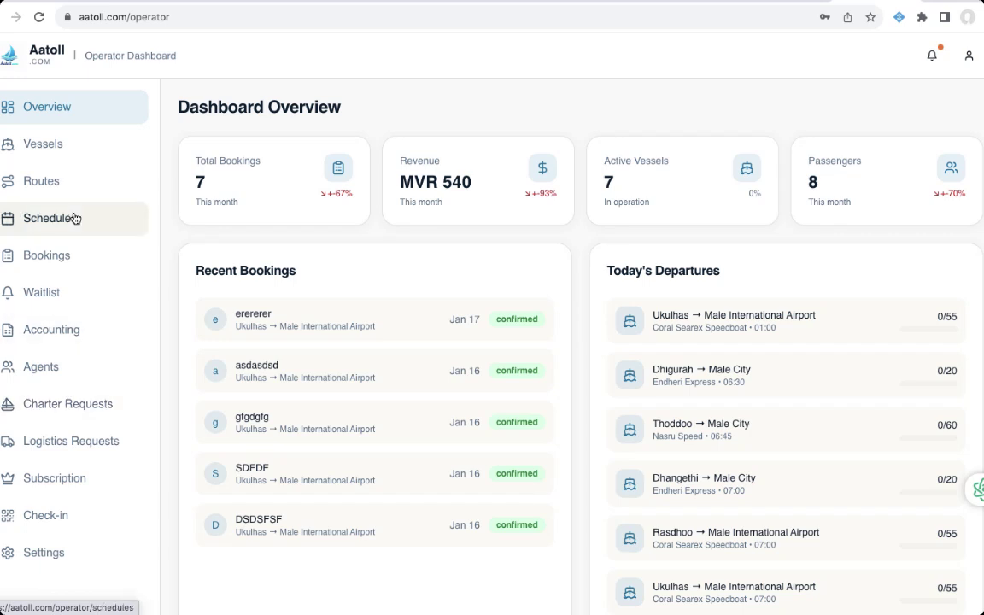
scroll(413, 130, "down", 1)
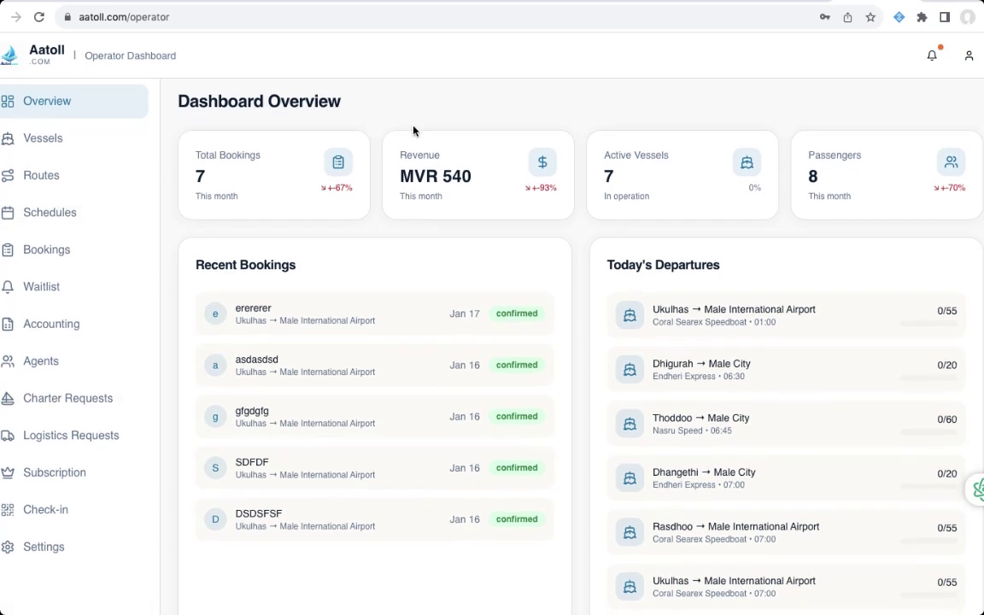
scroll(412, 130, "up", 1)
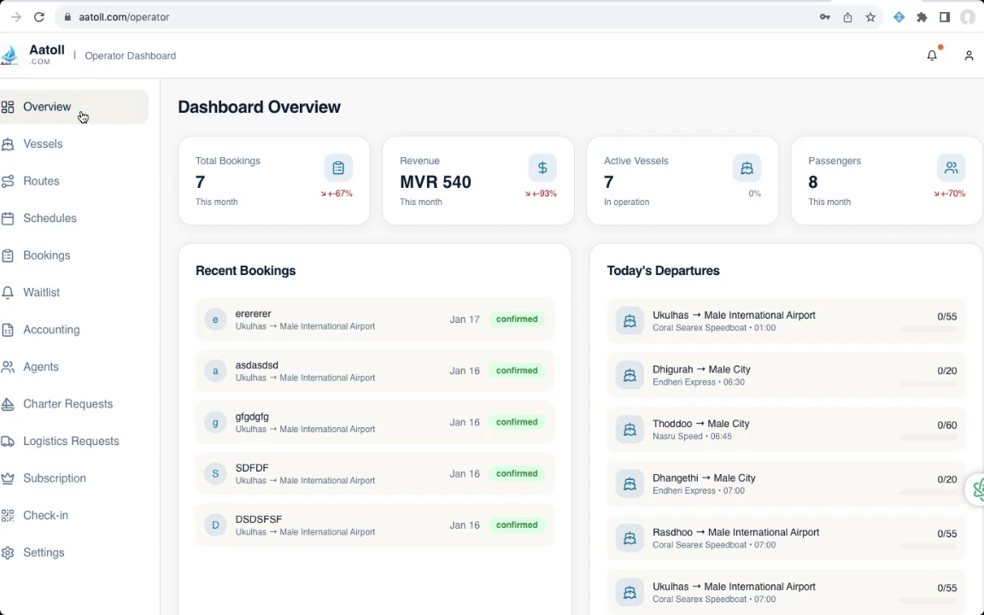
left_click(55, 156)
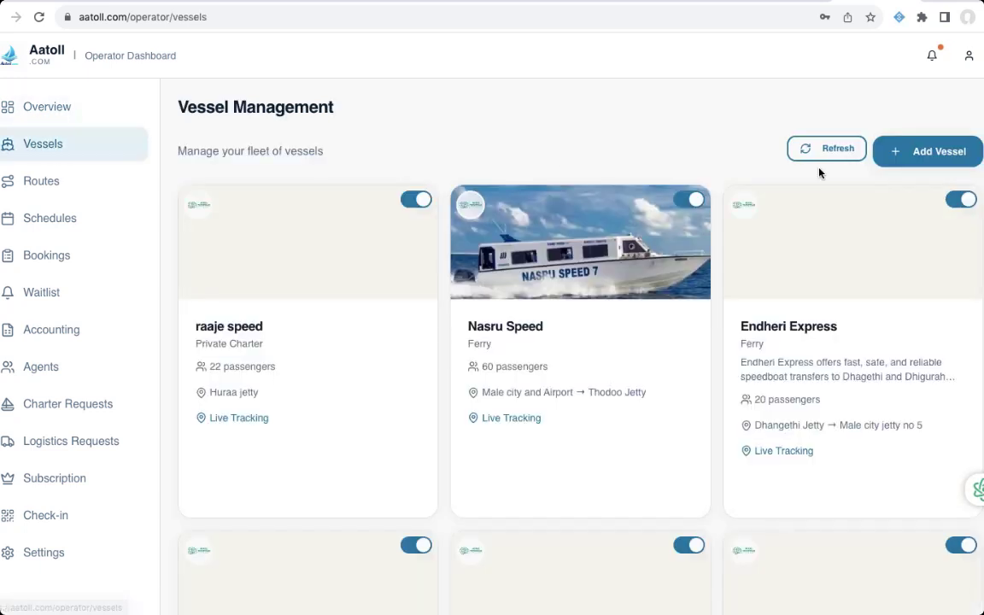
- Browse the fleet cards (raaje speed, Nasru Speed, Endheri Express) and start adding a new vessel
scroll(752, 306, "down", 5)
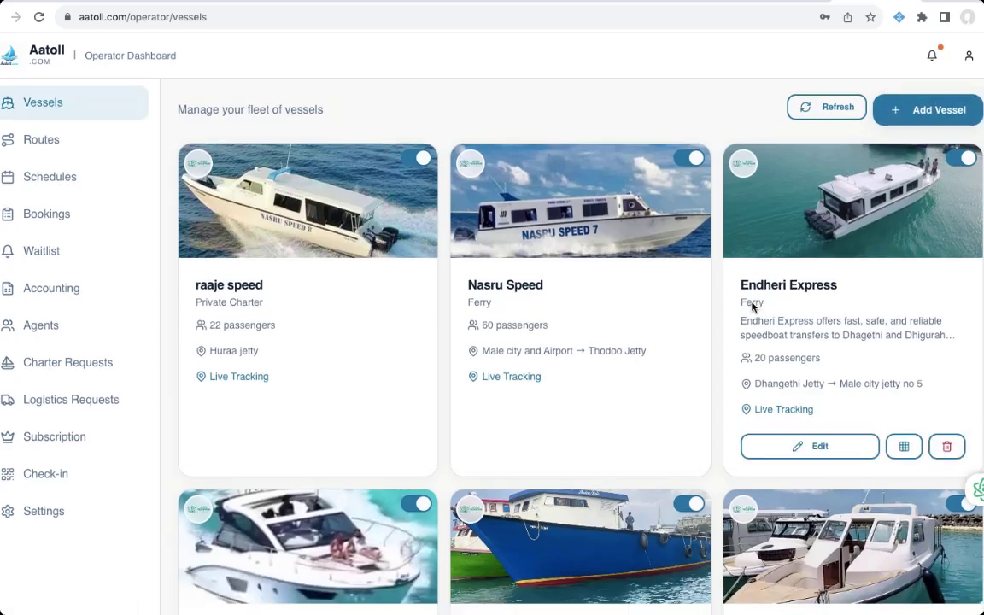
scroll(752, 306, "up", 4)
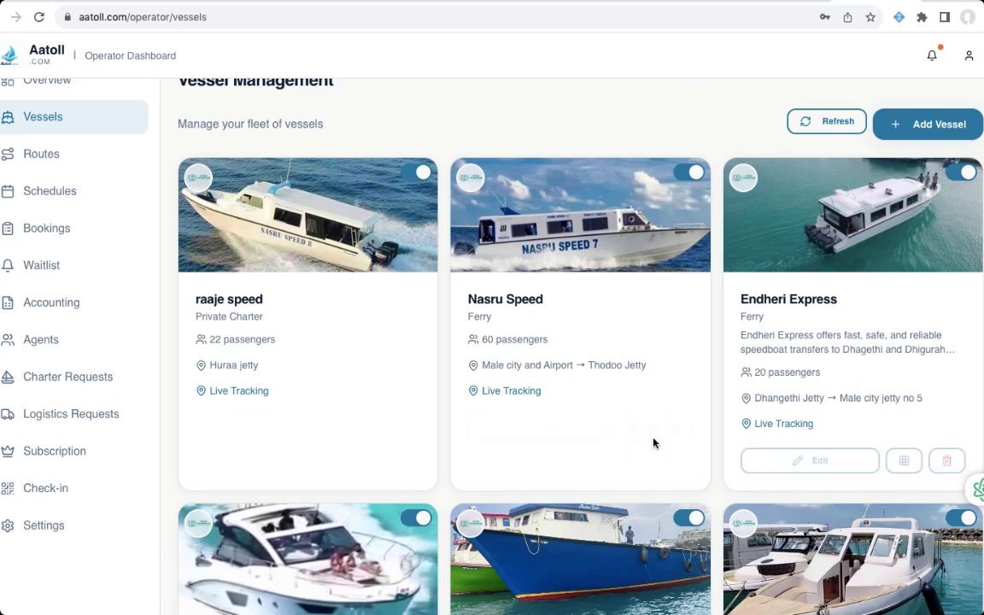
scroll(664, 94, "up", 1)
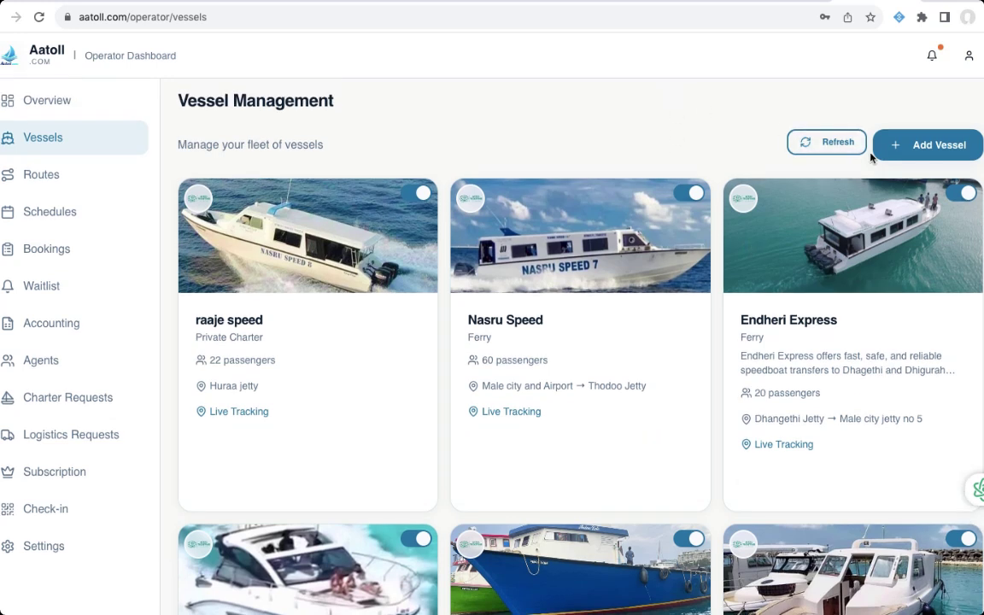
left_click(925, 156)
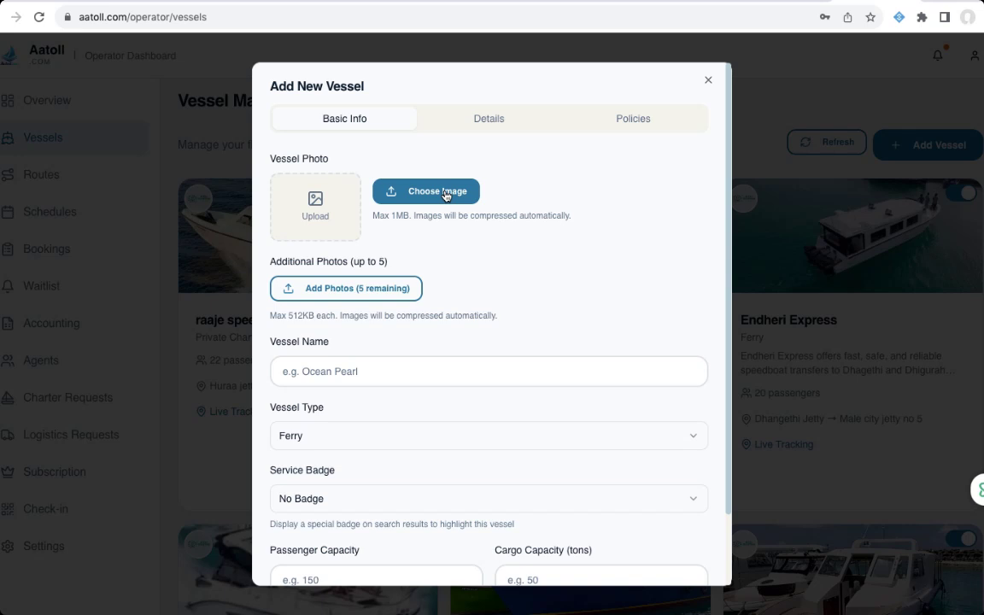
- Upload the second Today screenshot from the Desktop as the vessel photo
left_click(445, 196)
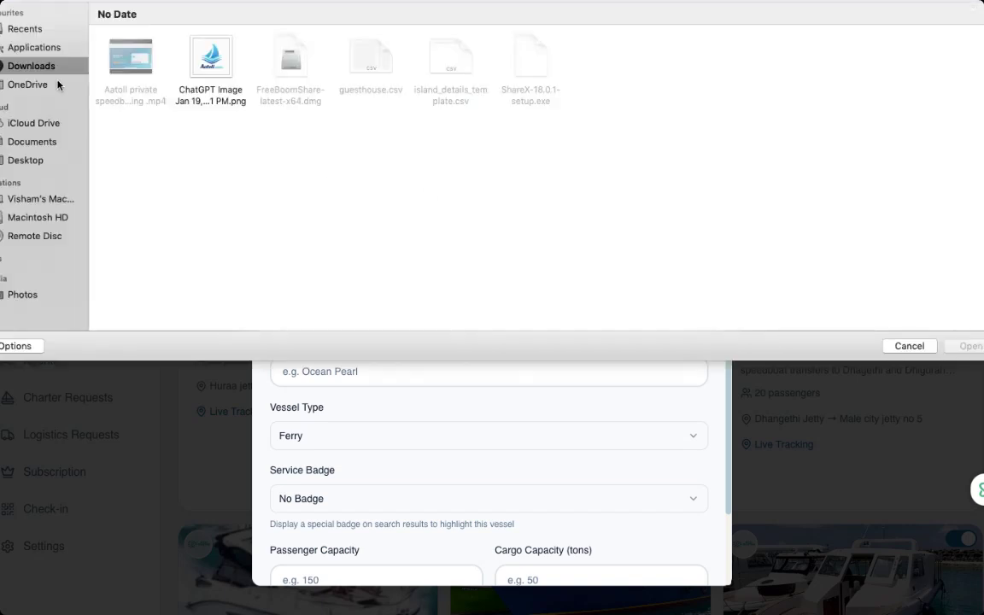
left_click(37, 164)
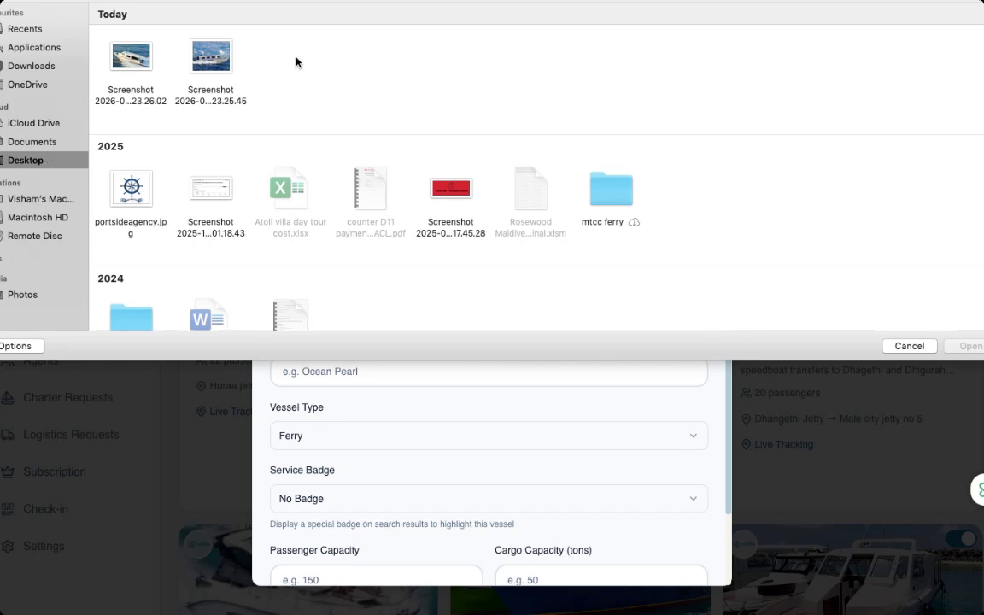
scroll(190, 125, "down", 5)
scroll(190, 125, "up", 5)
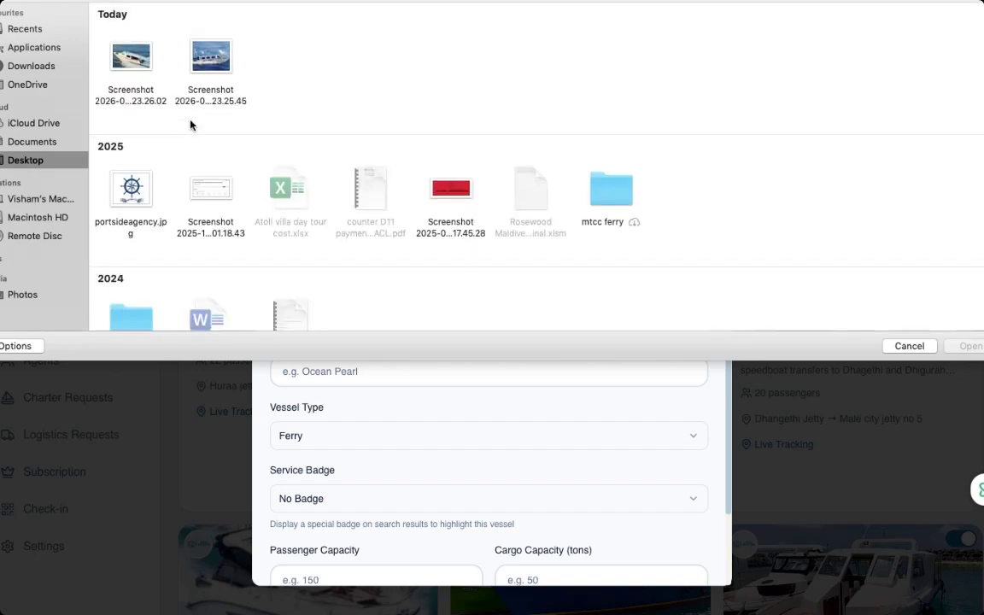
left_click(213, 67)
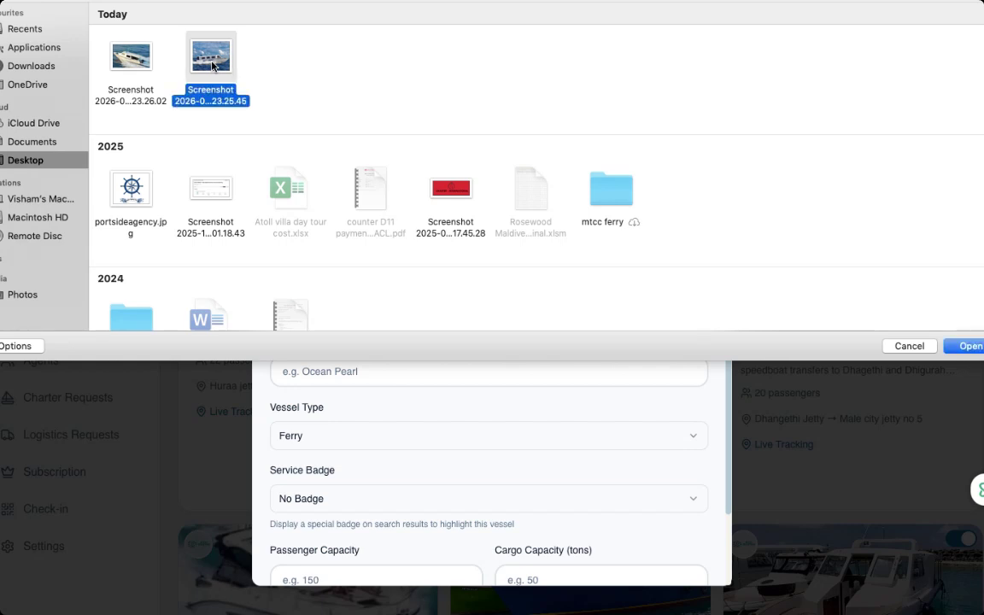
left_click(968, 347)
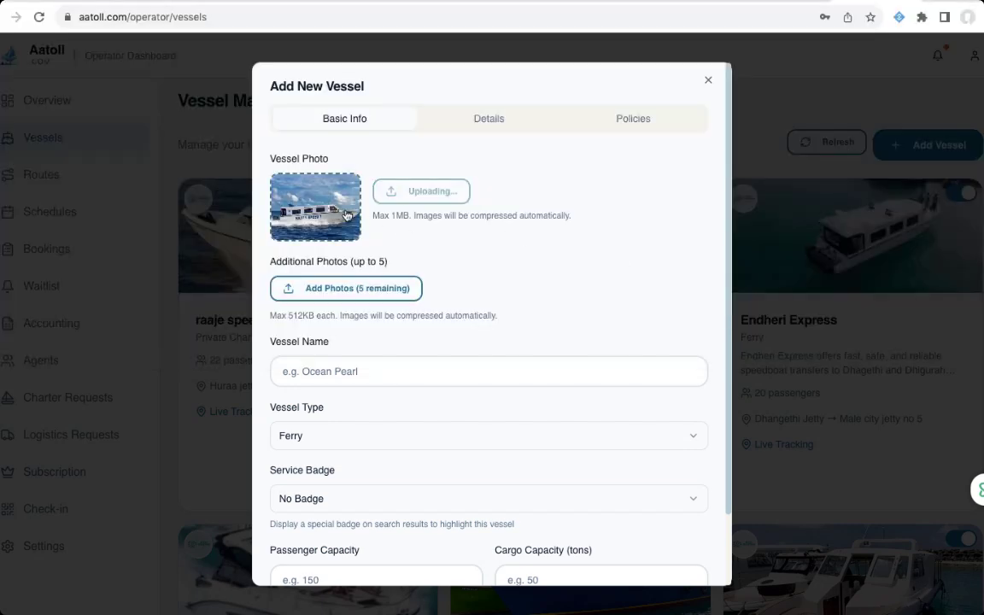
scroll(500, 268, "down", 1)
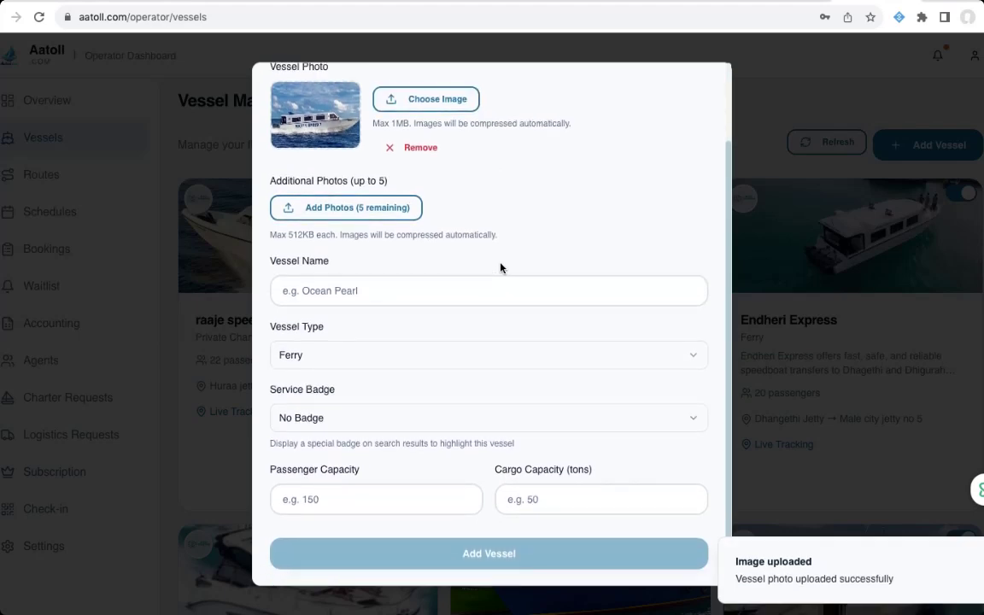
- Name the vessel 'Aares Speedboat' and keep Ferry as its type
left_click(384, 292)
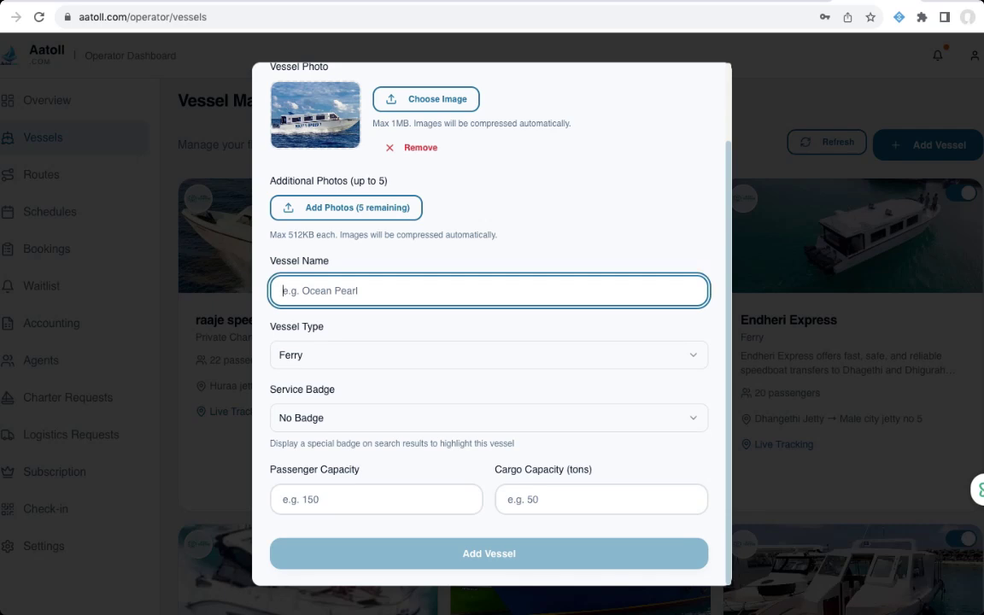
type("A")
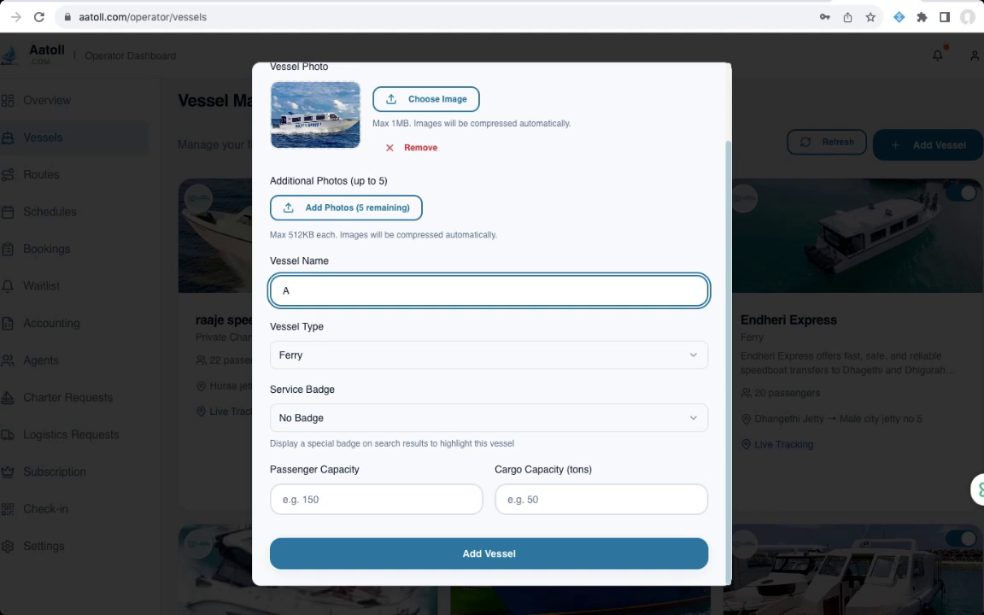
type("ares Speedboat")
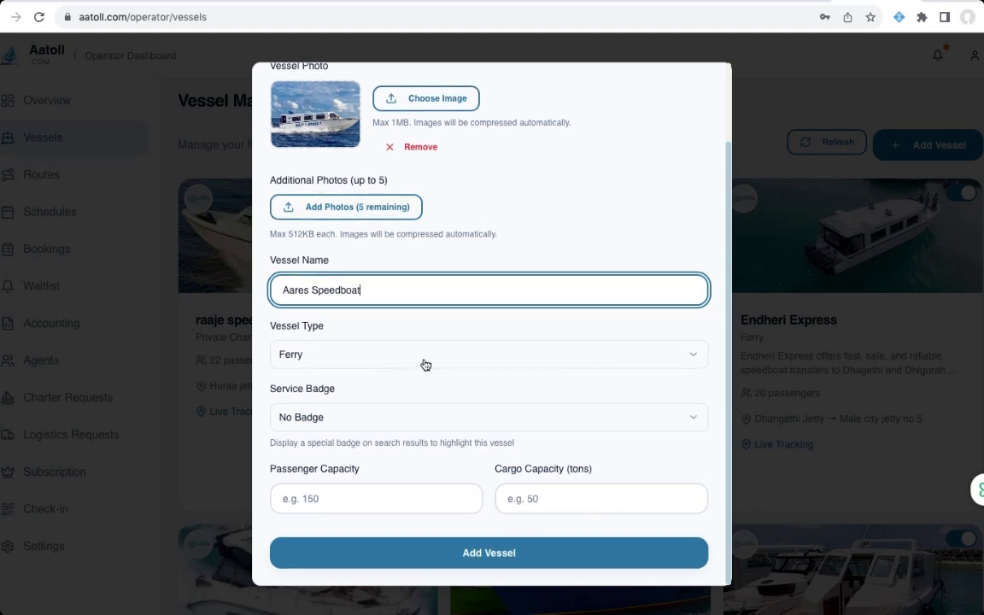
left_click(423, 361)
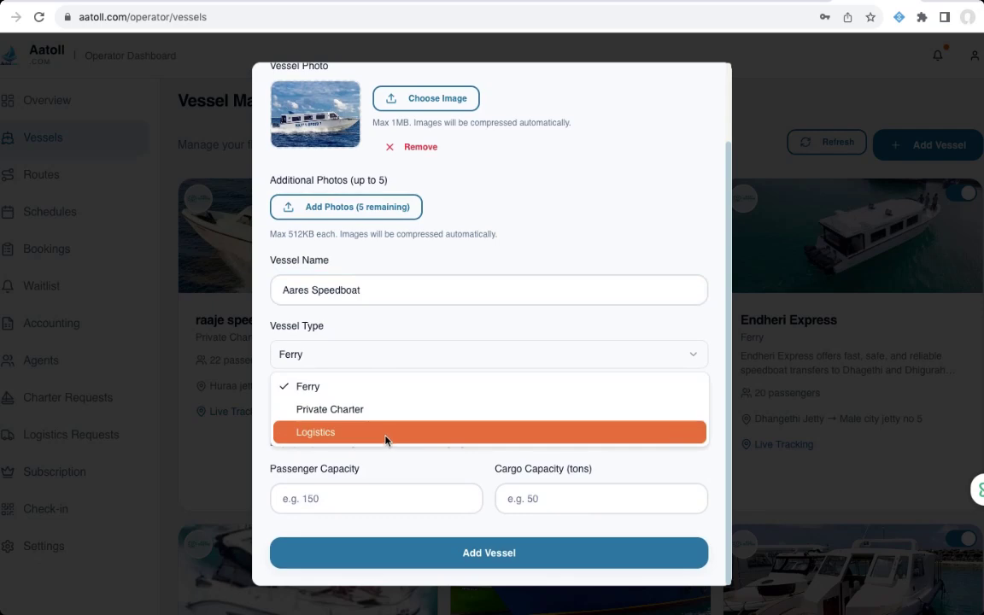
left_click(372, 392)
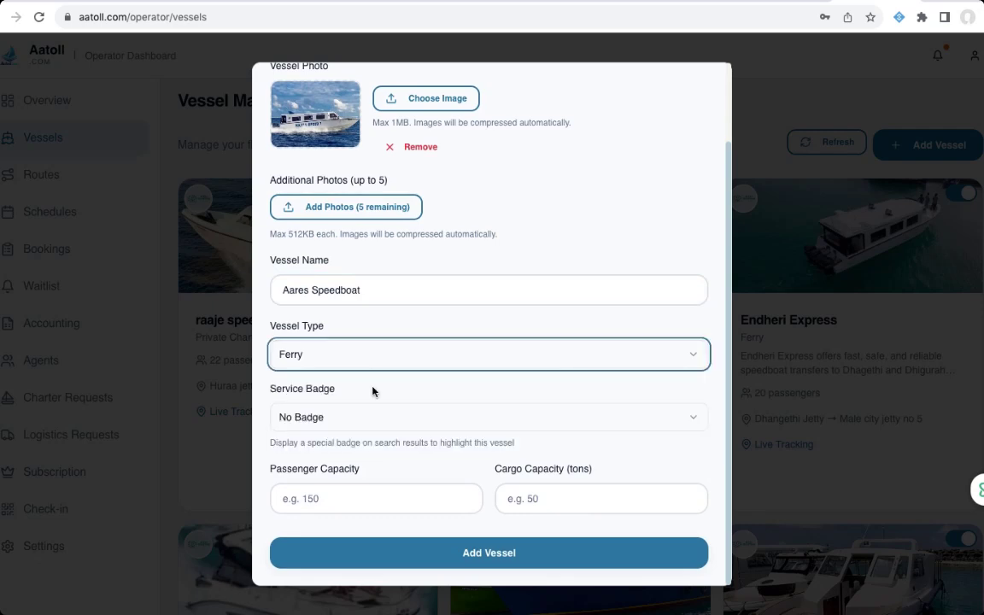
- Give the vessel the Fastest service badge and a passenger capacity of 60
left_click(397, 426)
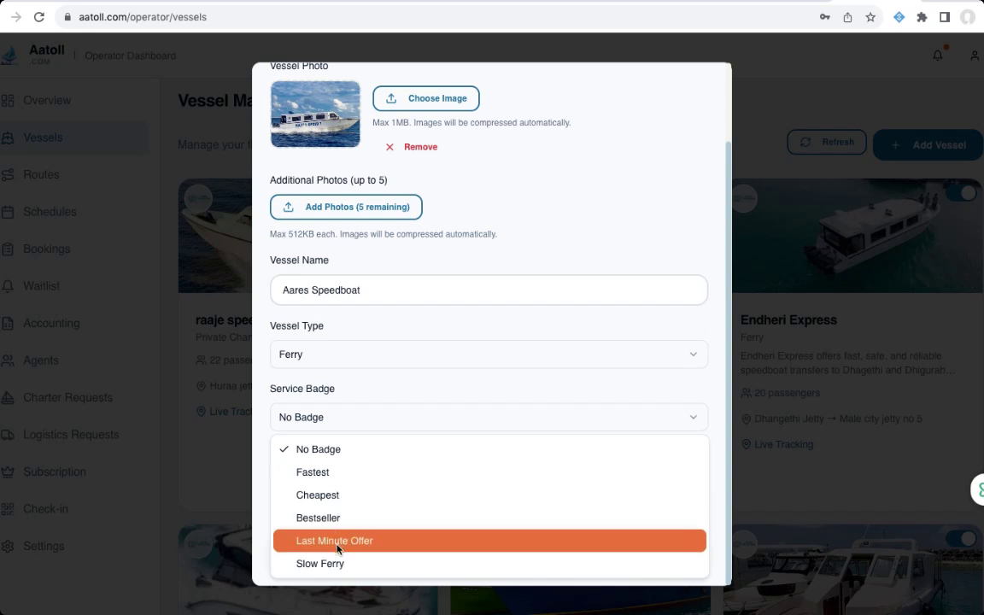
left_click(326, 475)
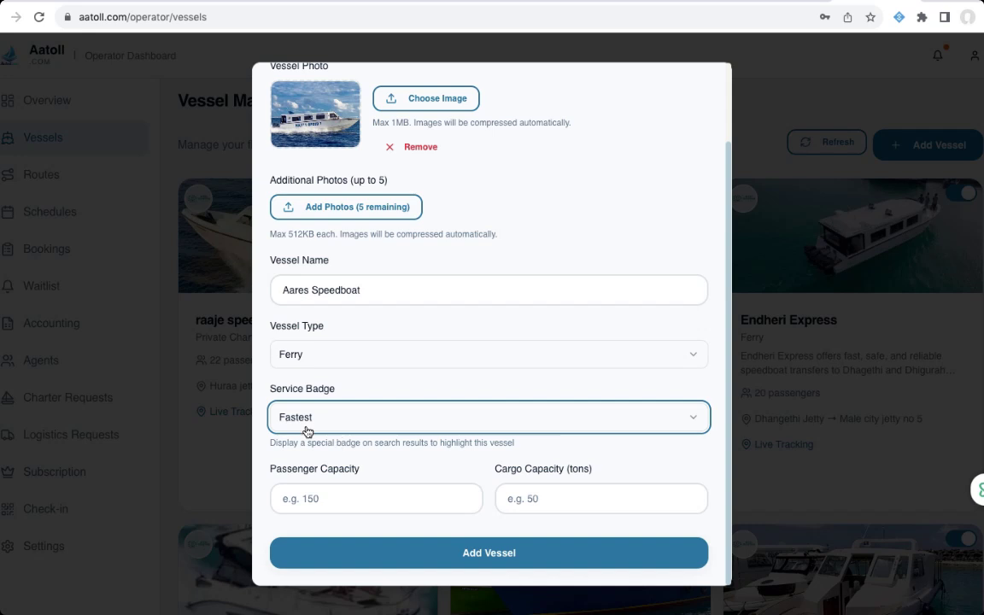
left_click(341, 503)
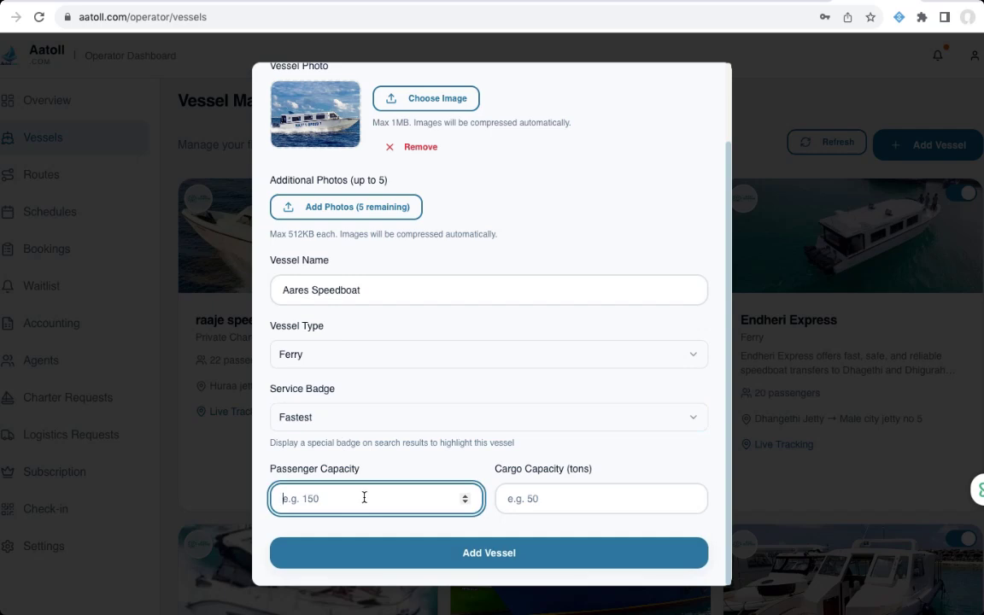
type("63")
key("BackSpace")
type("0")
left_click(633, 462)
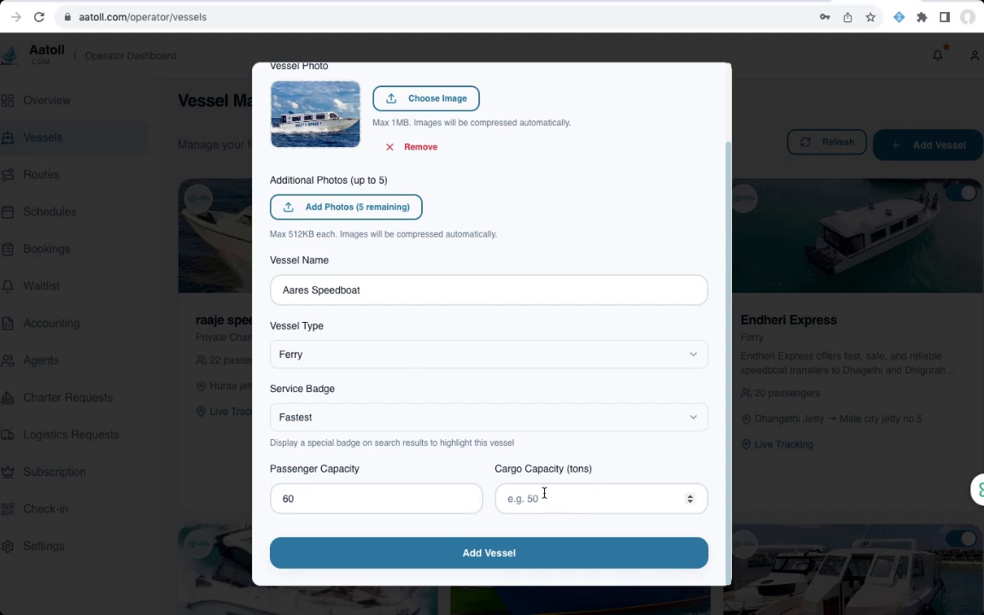
scroll(545, 493, "up", 3)
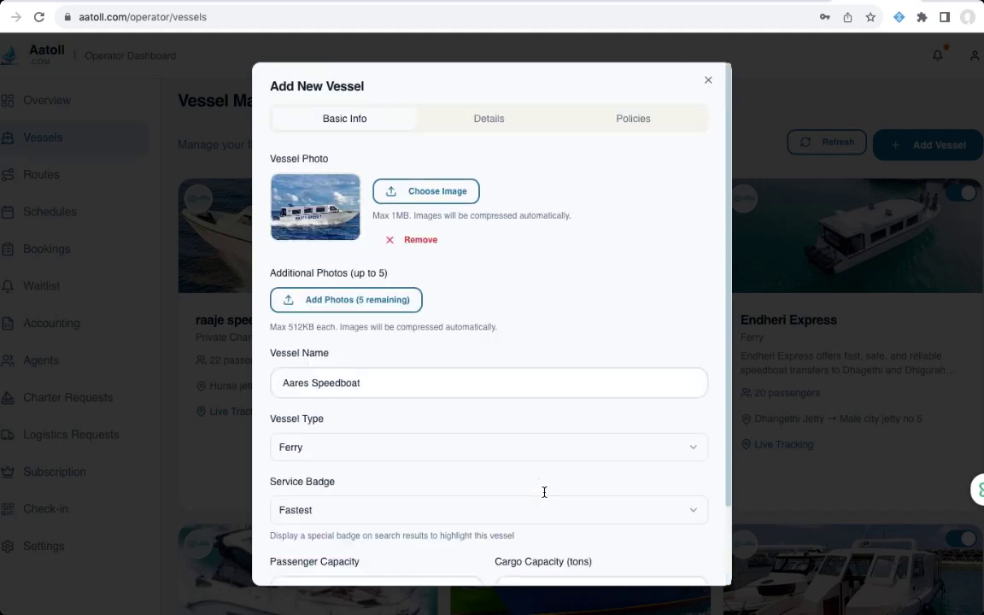
- In the Details section, pick Hinnavaru (Lhaviyani) from the Base Location / Marina list
left_click(490, 120)
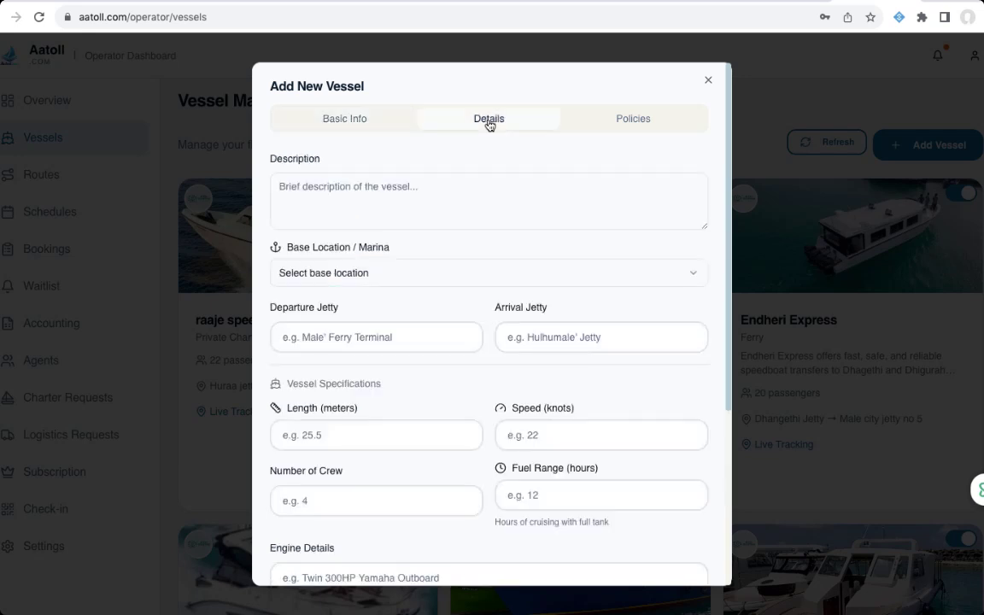
left_click(435, 193)
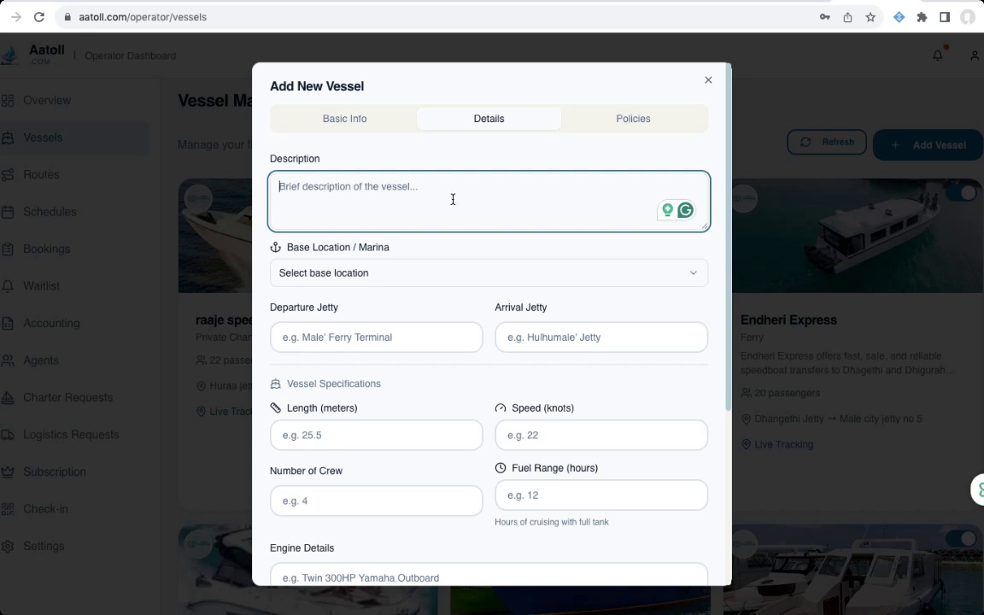
left_click(469, 281)
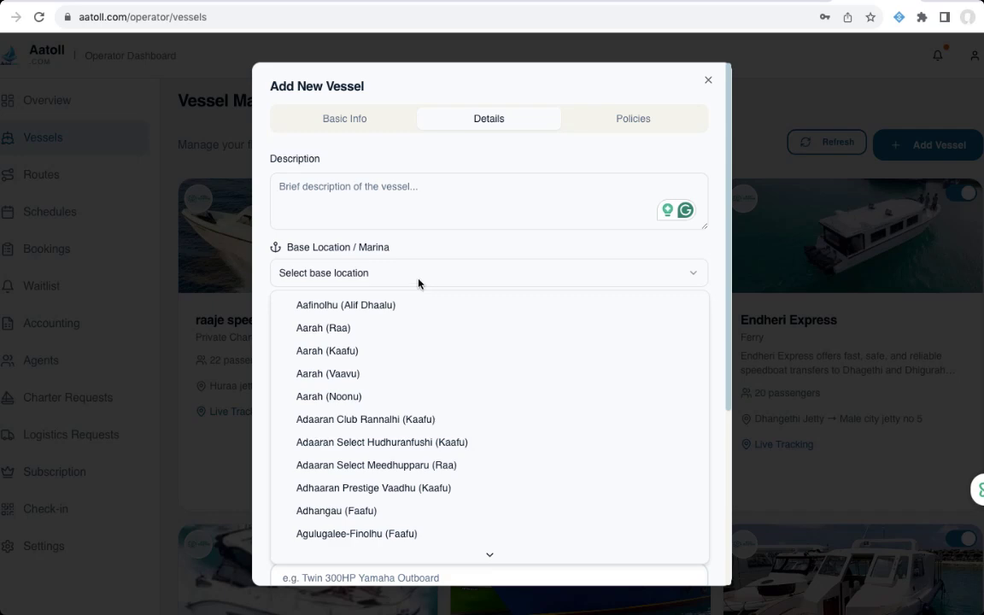
scroll(418, 390, "down", 4)
scroll(418, 392, "down", 8)
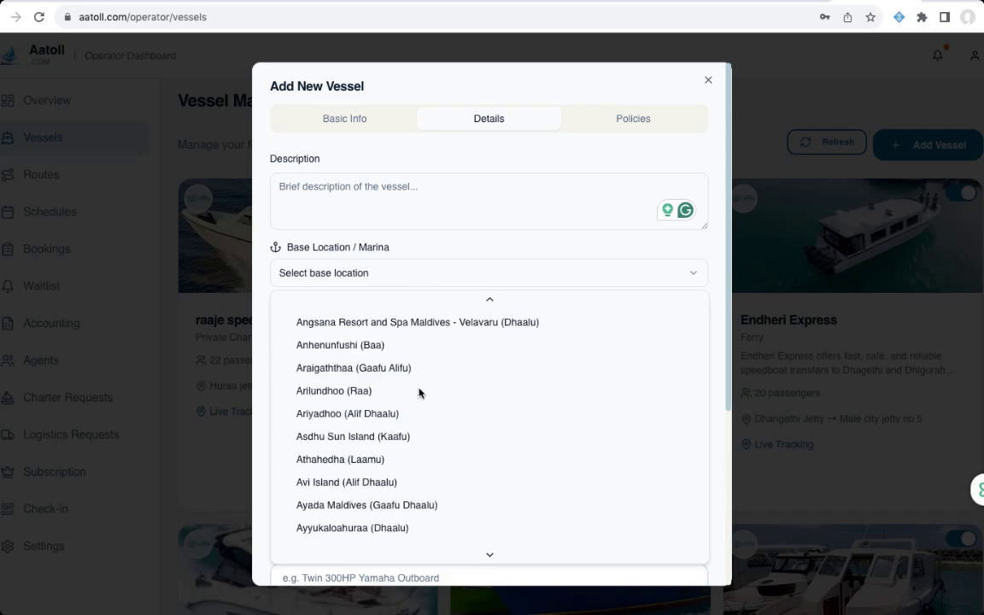
scroll(419, 392, "down", 9)
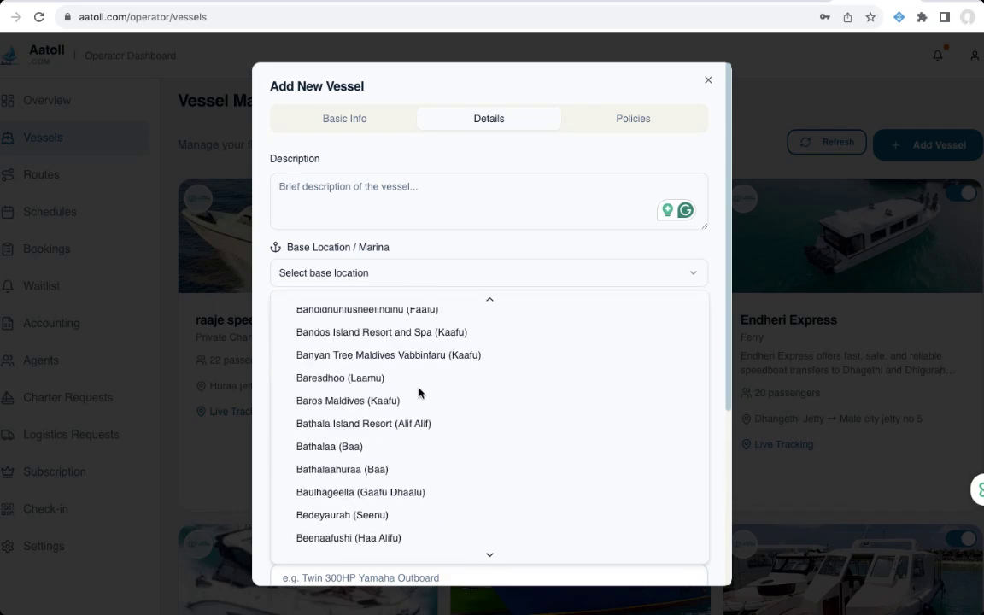
scroll(418, 393, "down", 15)
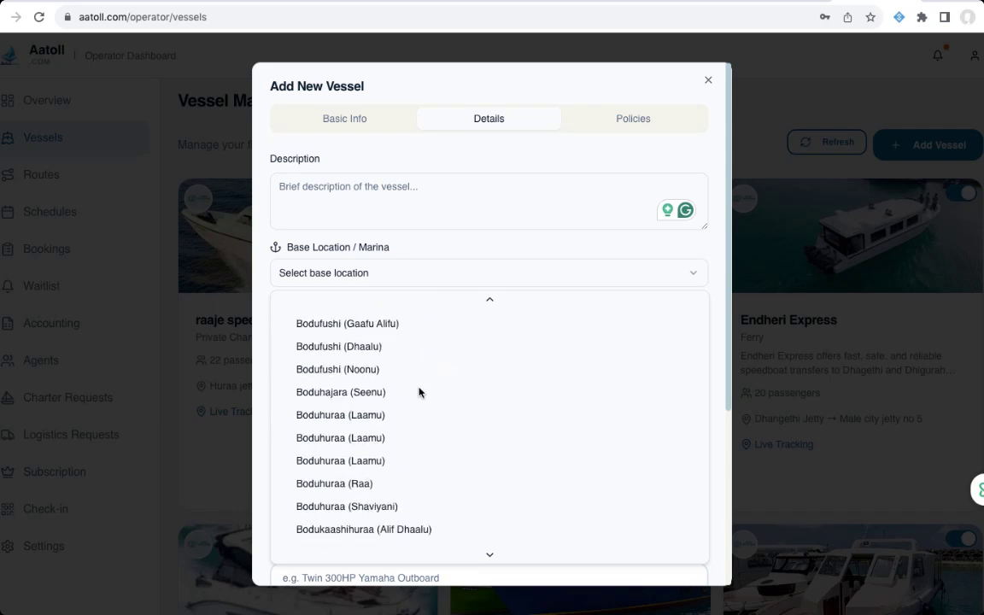
scroll(419, 392, "down", 10)
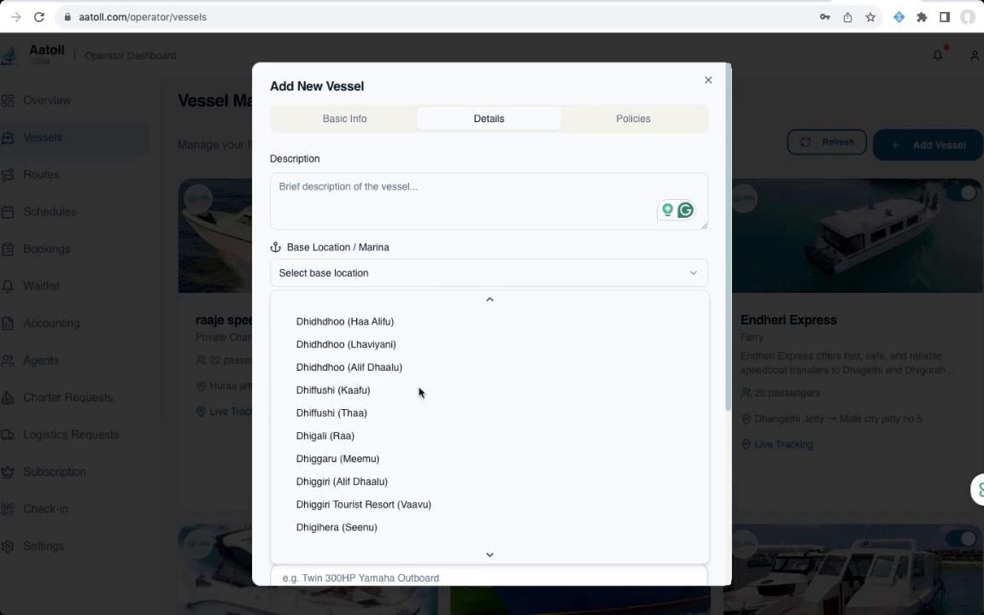
scroll(418, 392, "down", 12)
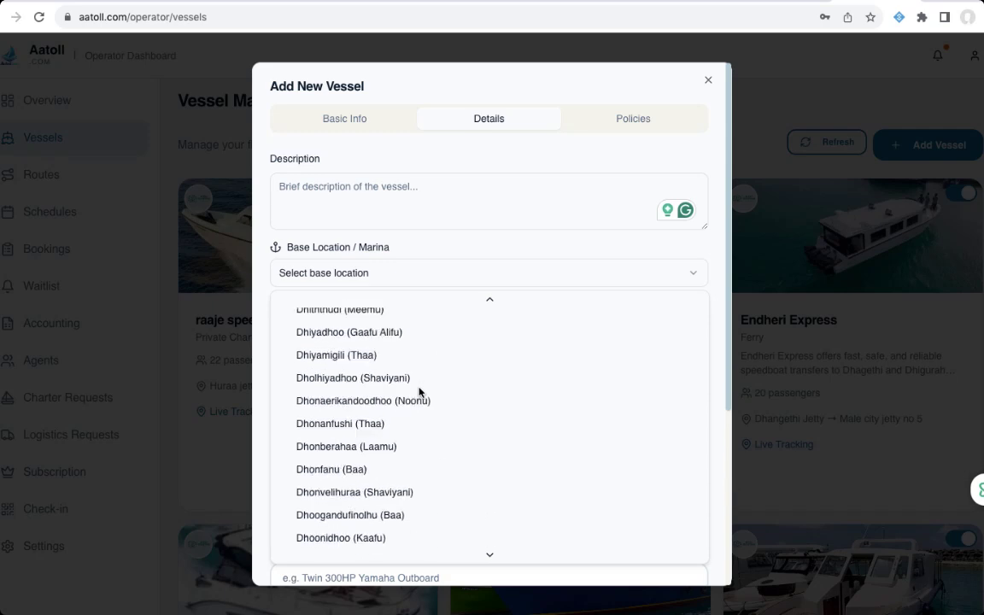
scroll(418, 392, "down", 10)
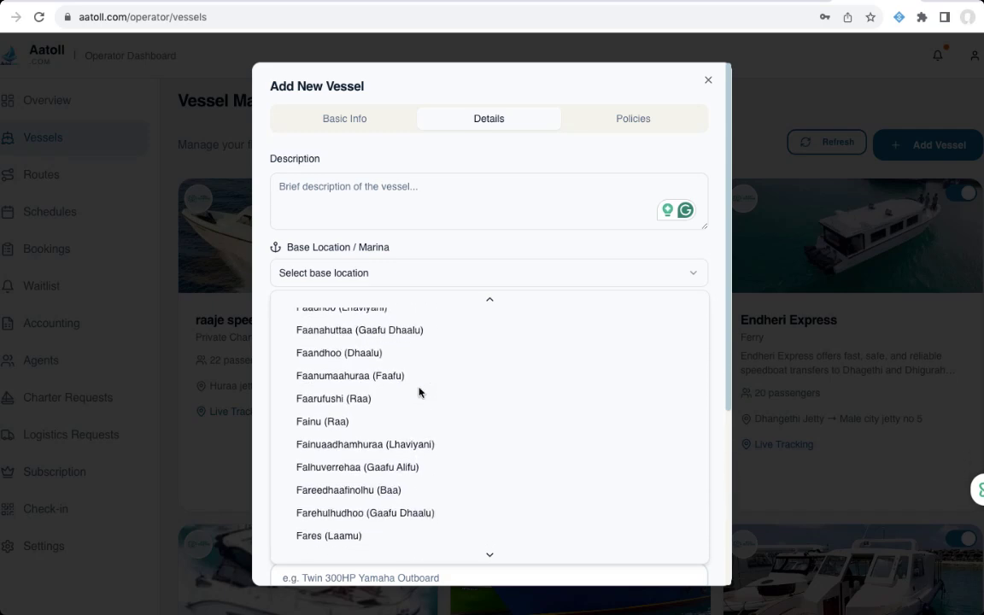
scroll(418, 392, "down", 10)
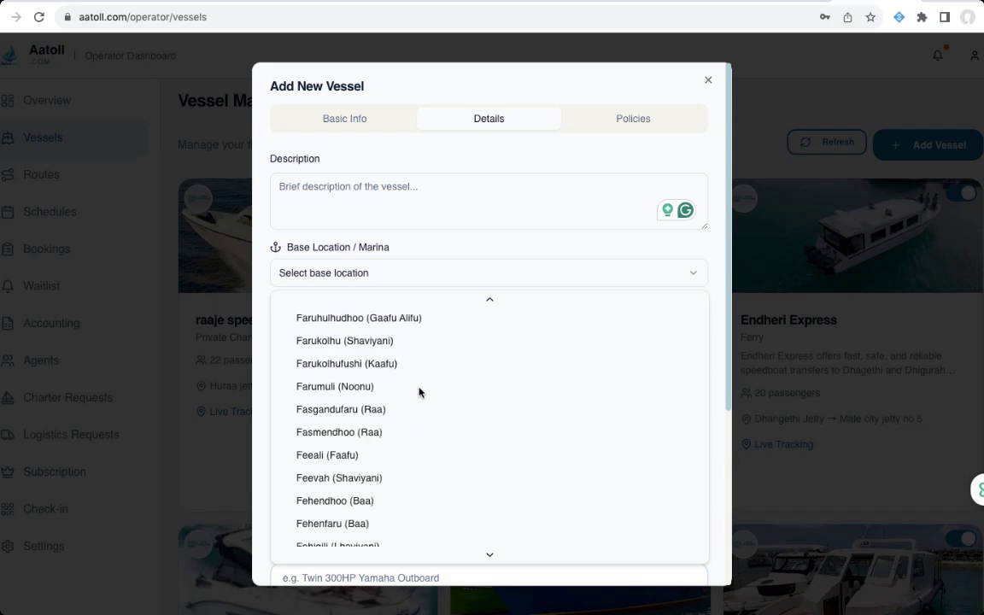
scroll(419, 392, "down", 10)
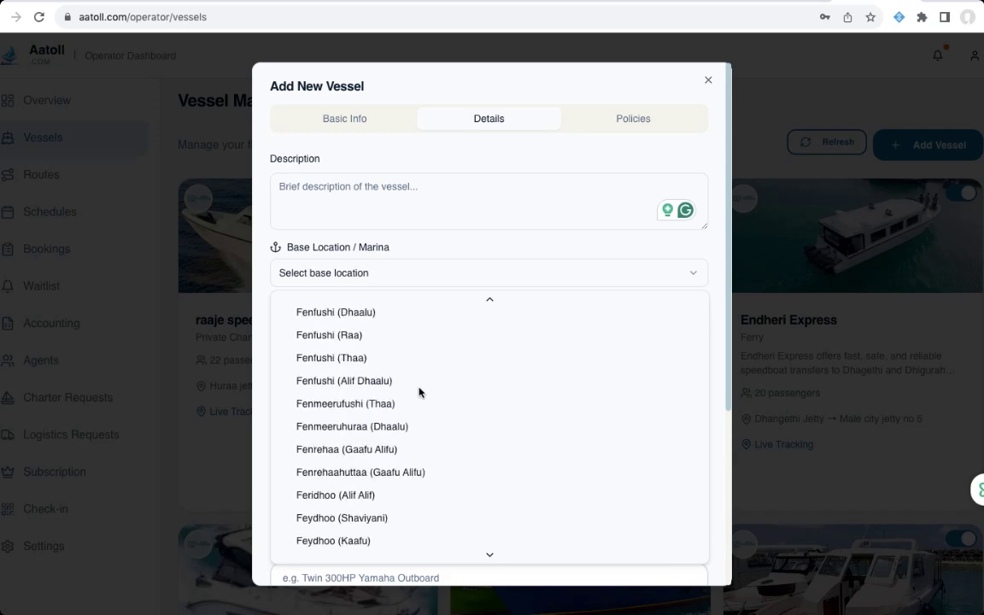
scroll(419, 392, "down", 10)
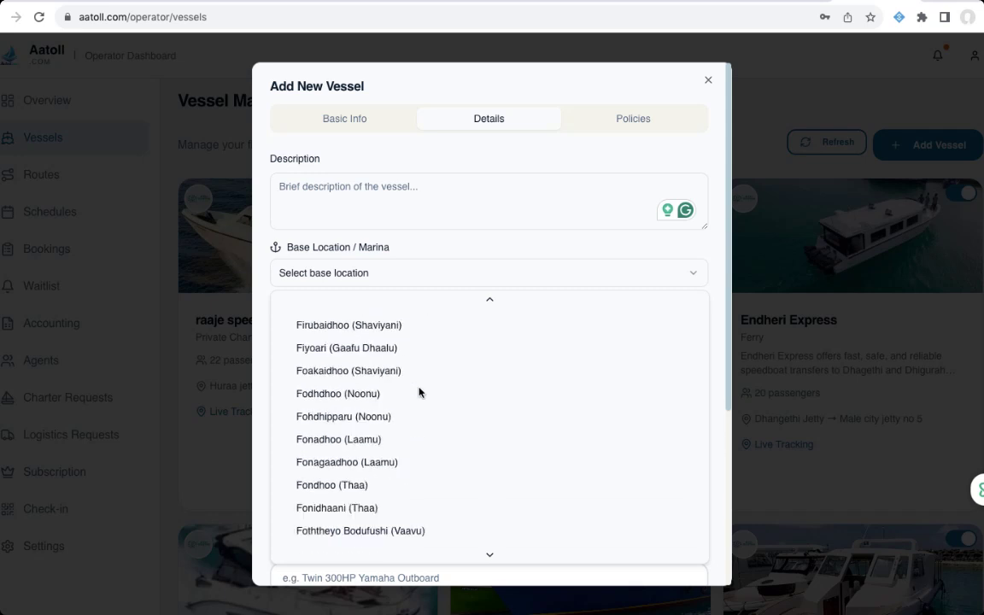
scroll(419, 392, "down", 5)
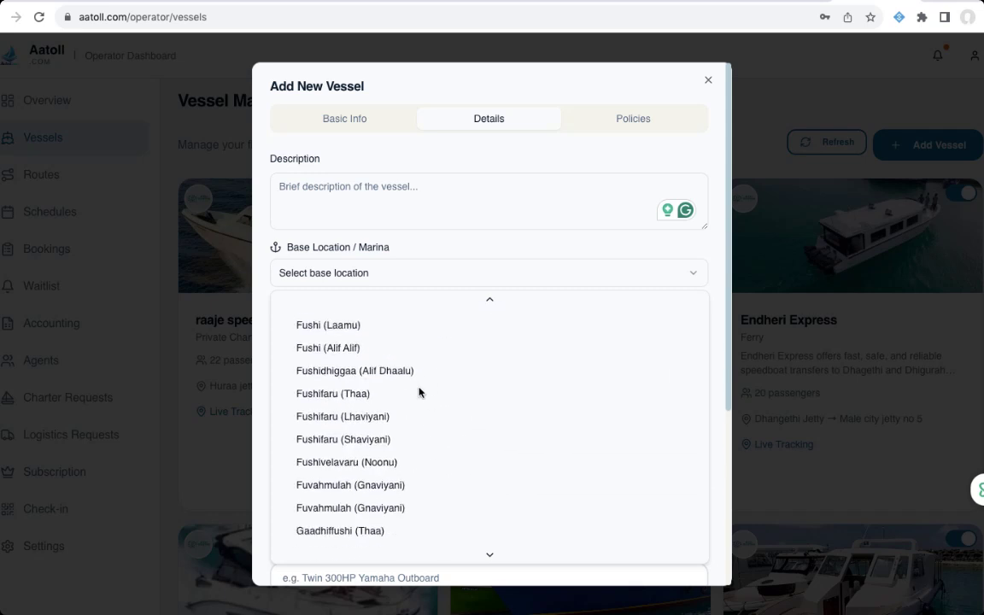
scroll(419, 393, "down", 6)
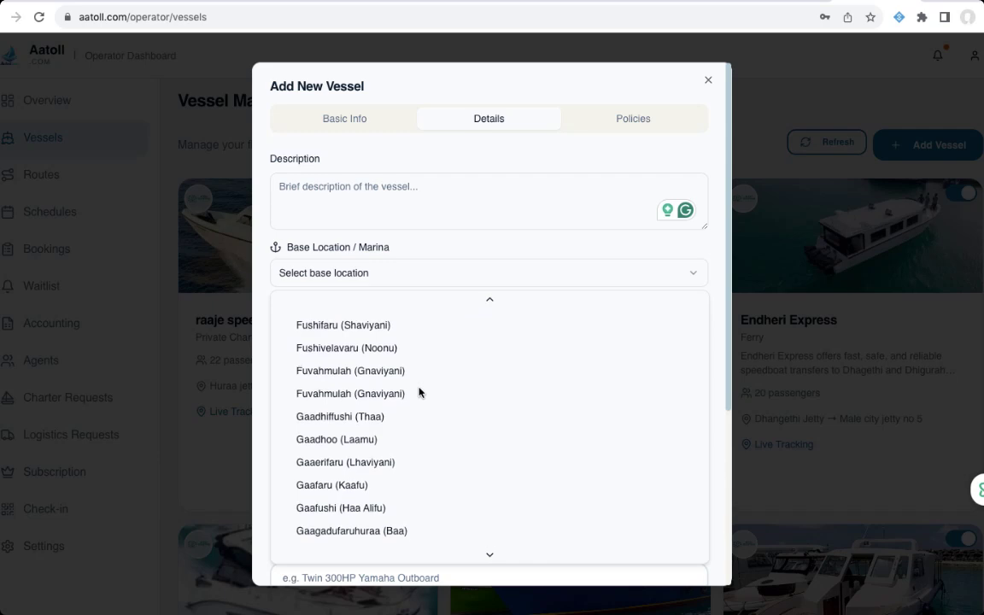
scroll(419, 392, "up", 15)
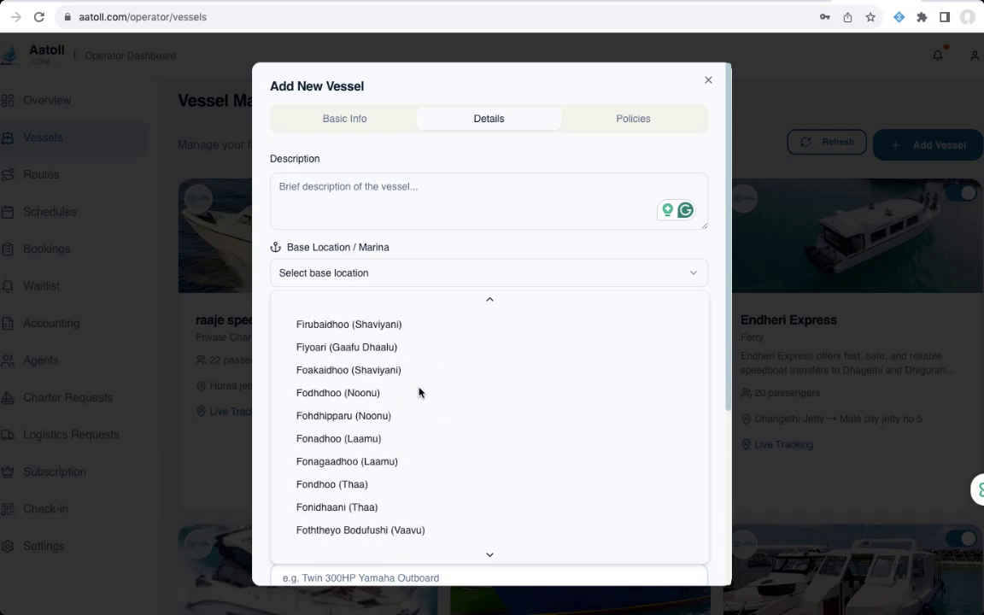
scroll(419, 392, "up", 12)
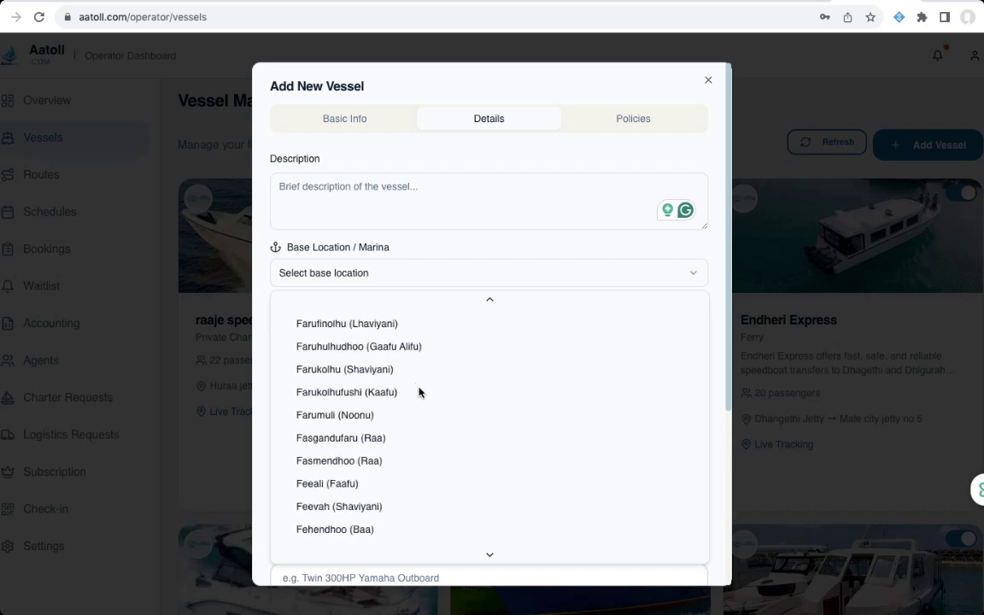
scroll(419, 392, "up", 10)
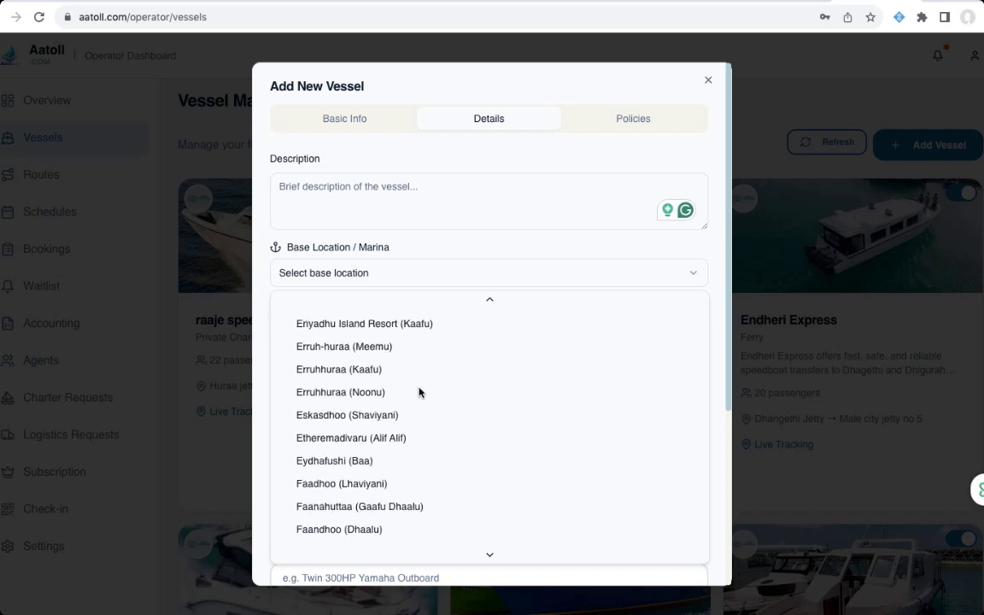
scroll(419, 392, "up", 10)
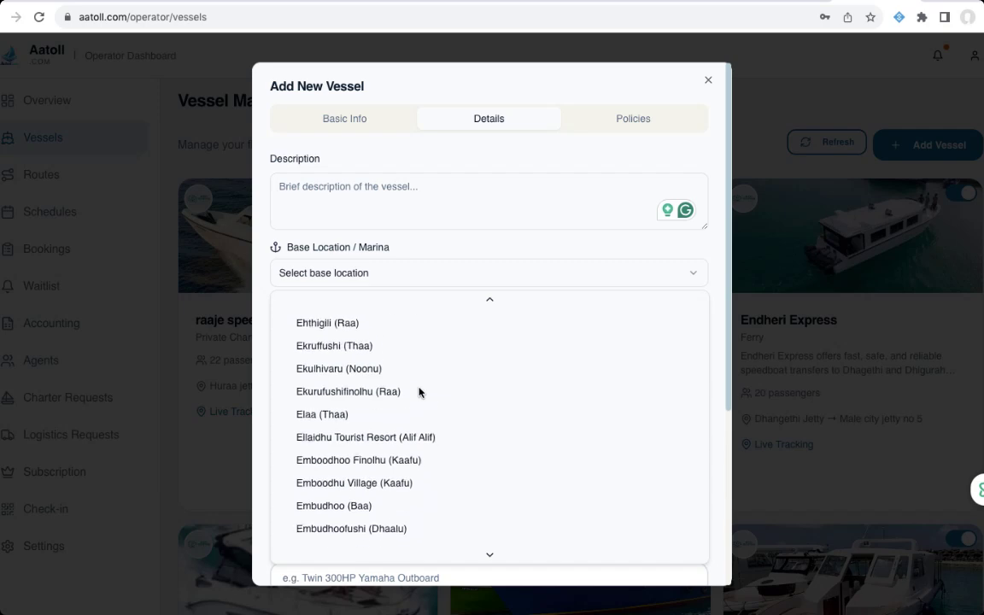
scroll(418, 392, "up", 6)
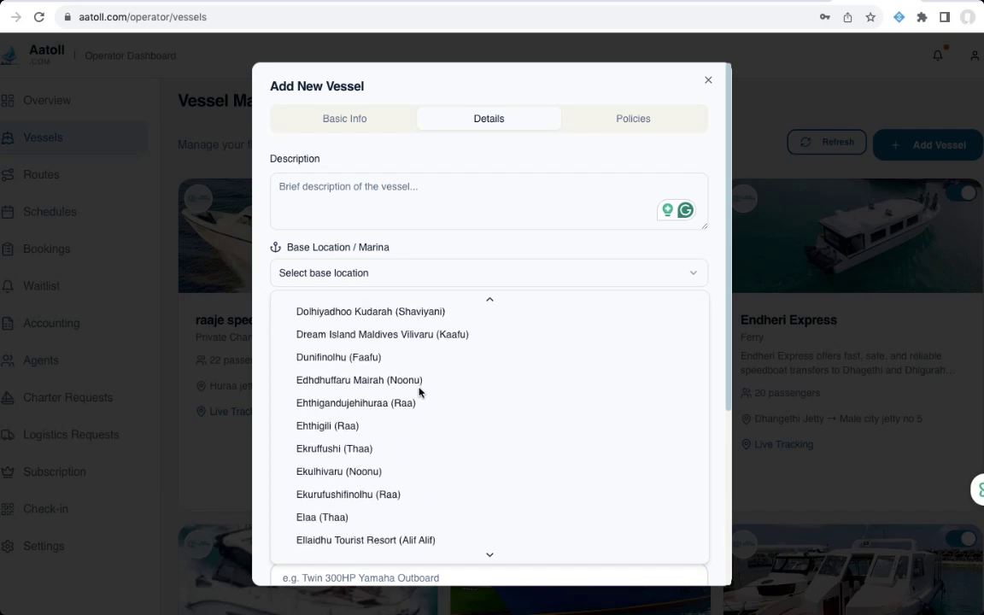
scroll(418, 392, "up", 5)
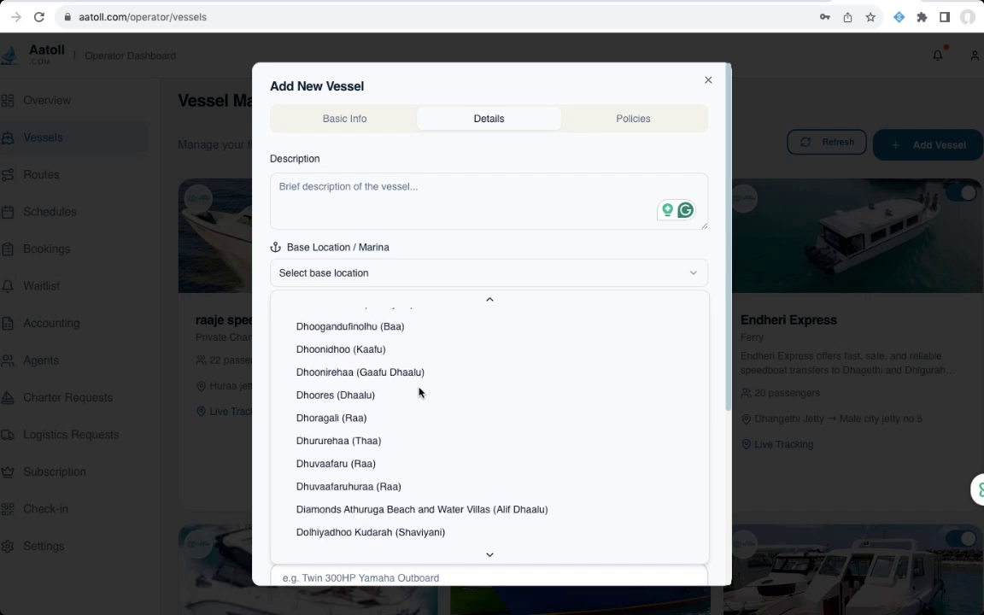
scroll(419, 392, "up", 3)
scroll(419, 392, "down", 6)
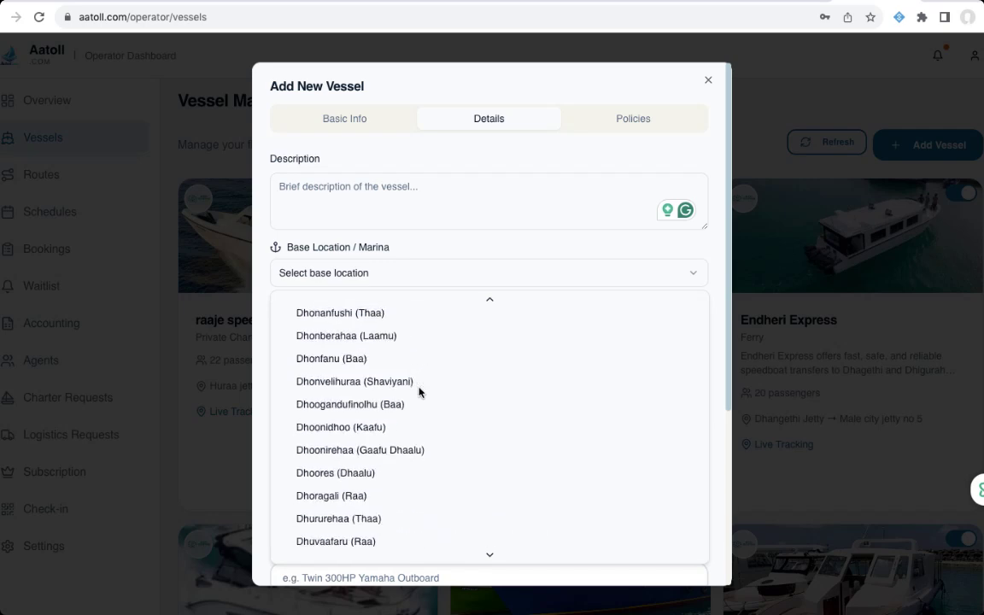
scroll(418, 392, "down", 5)
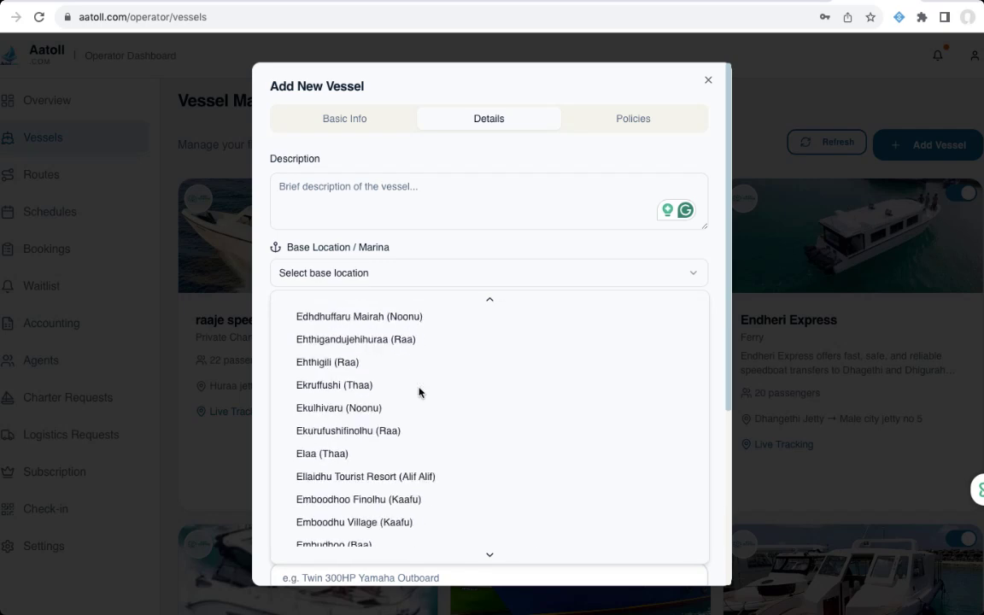
scroll(419, 392, "down", 3)
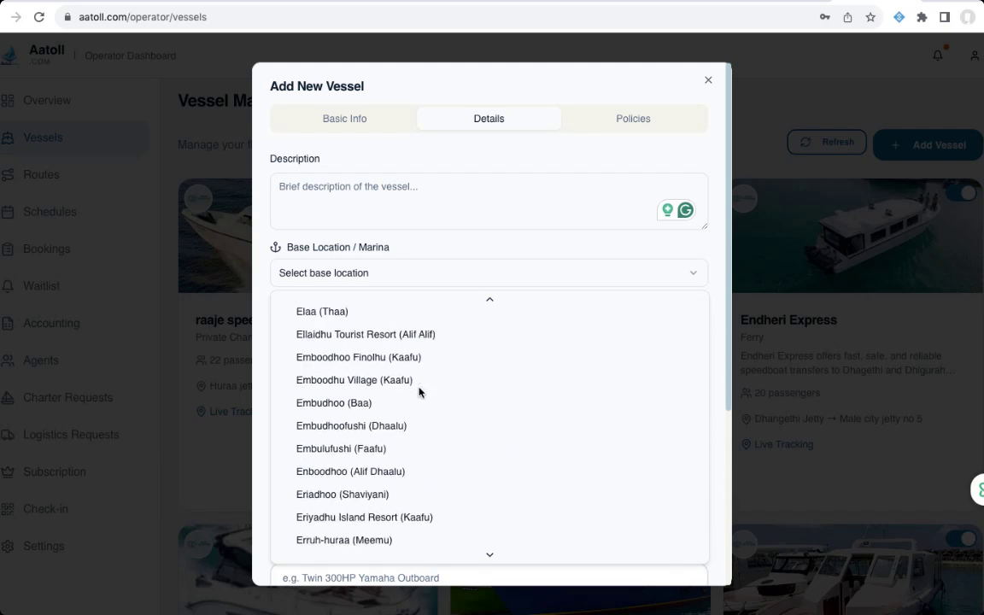
scroll(419, 392, "down", 6)
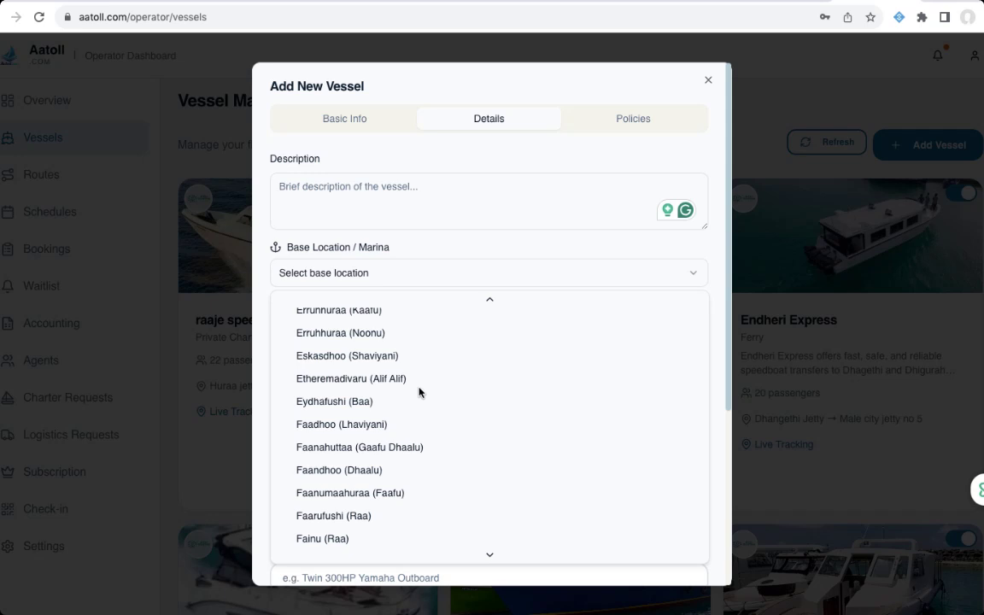
scroll(419, 392, "down", 4)
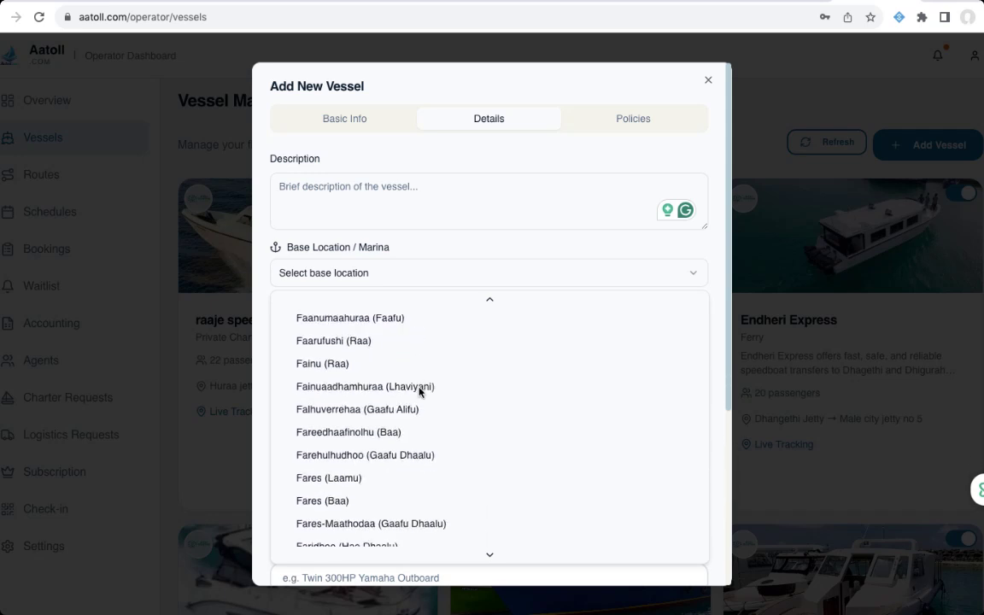
scroll(419, 392, "down", 6)
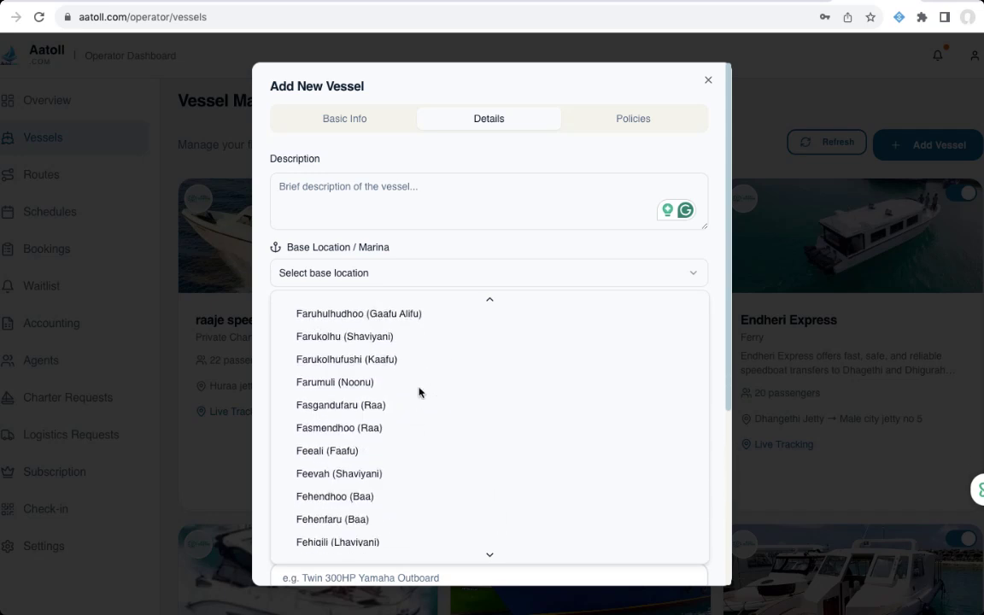
scroll(418, 392, "down", 15)
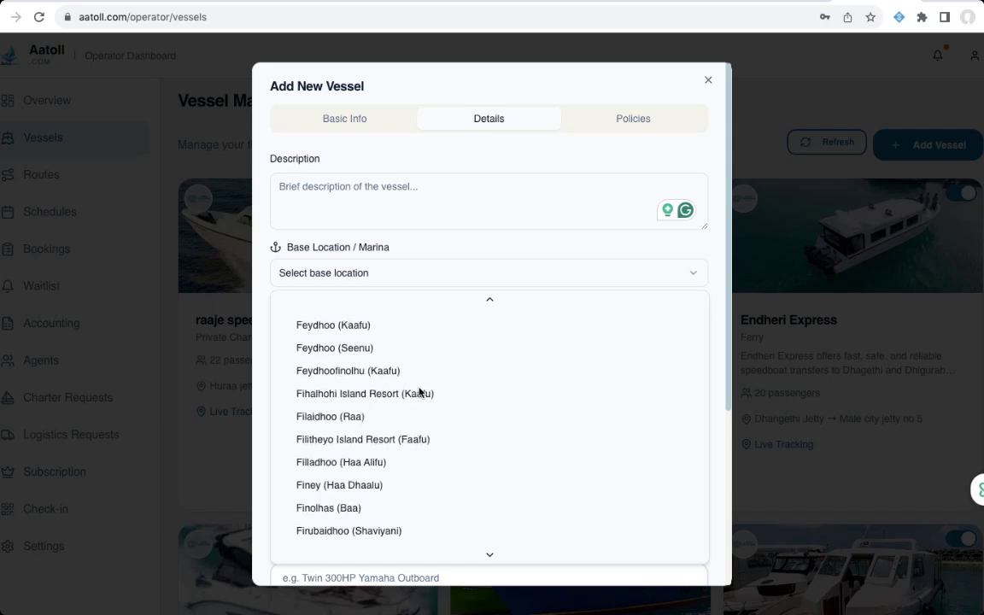
scroll(419, 392, "down", 16)
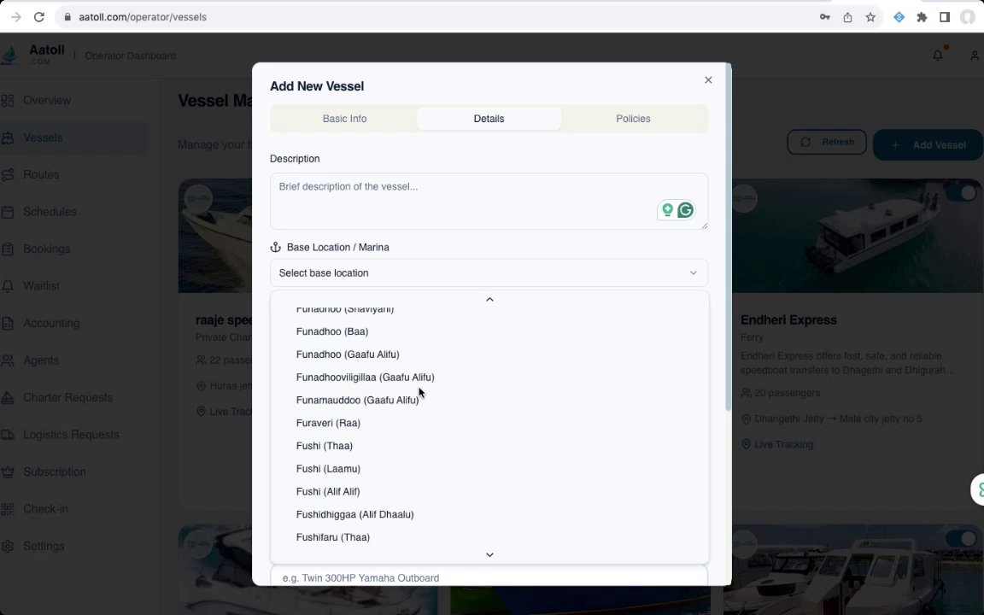
scroll(419, 392, "down", 15)
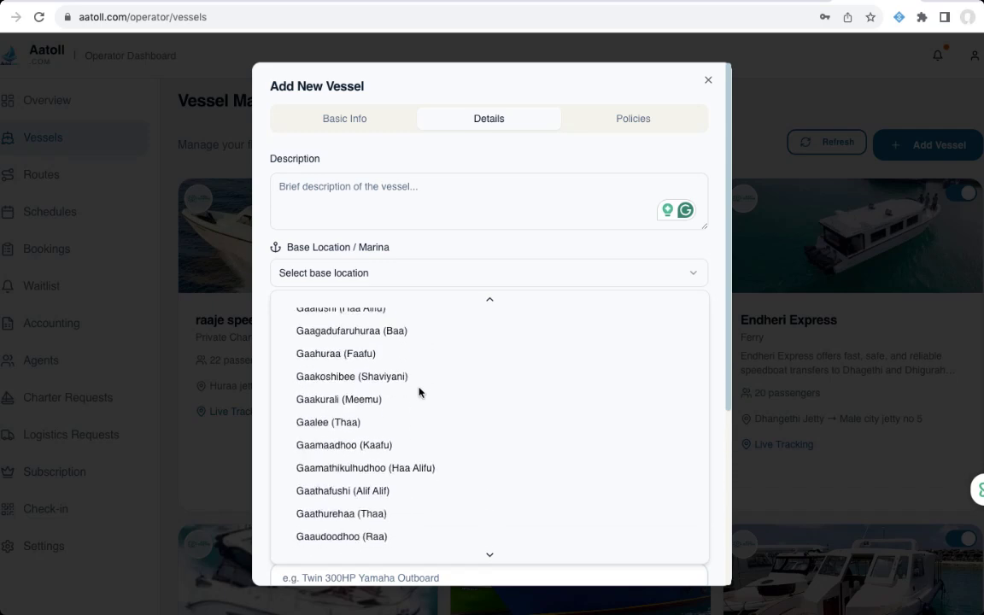
scroll(419, 392, "down", 12)
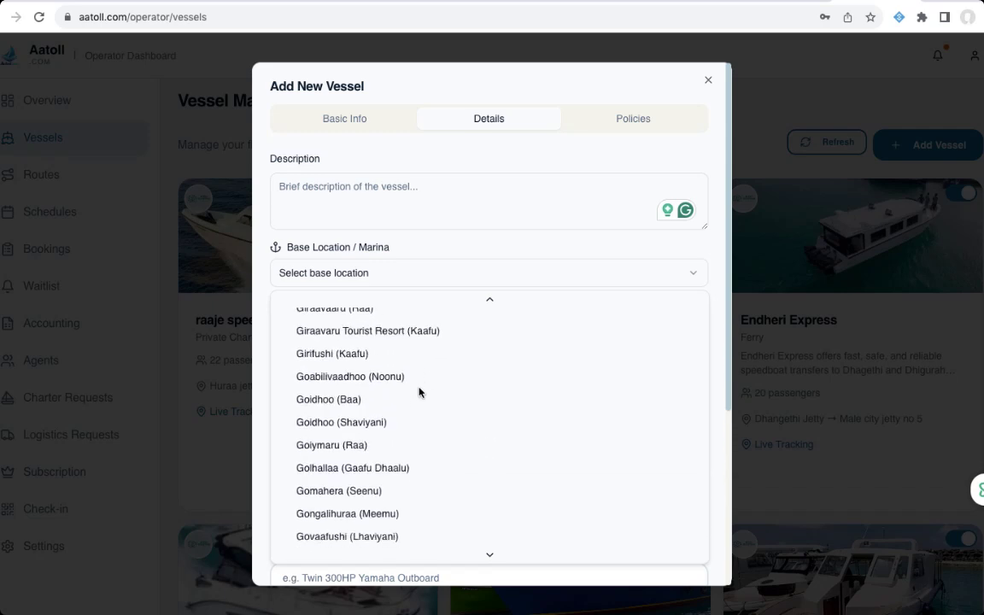
scroll(419, 392, "down", 2)
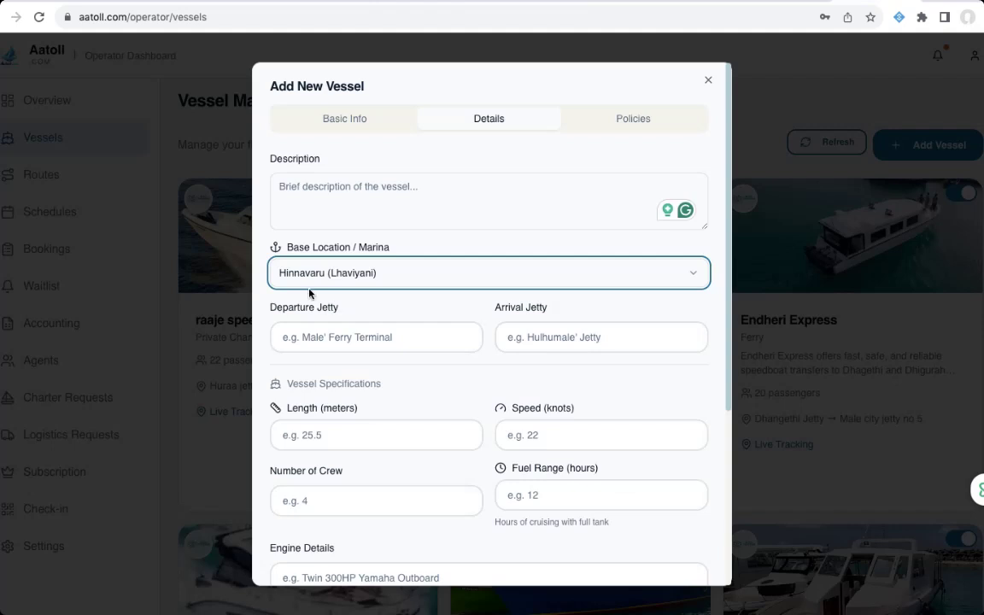
- Enter 'Male city jetty 6' as Departure Jetty and 'Hinnavaru jetty' as Arrival Jetty
left_click(342, 340)
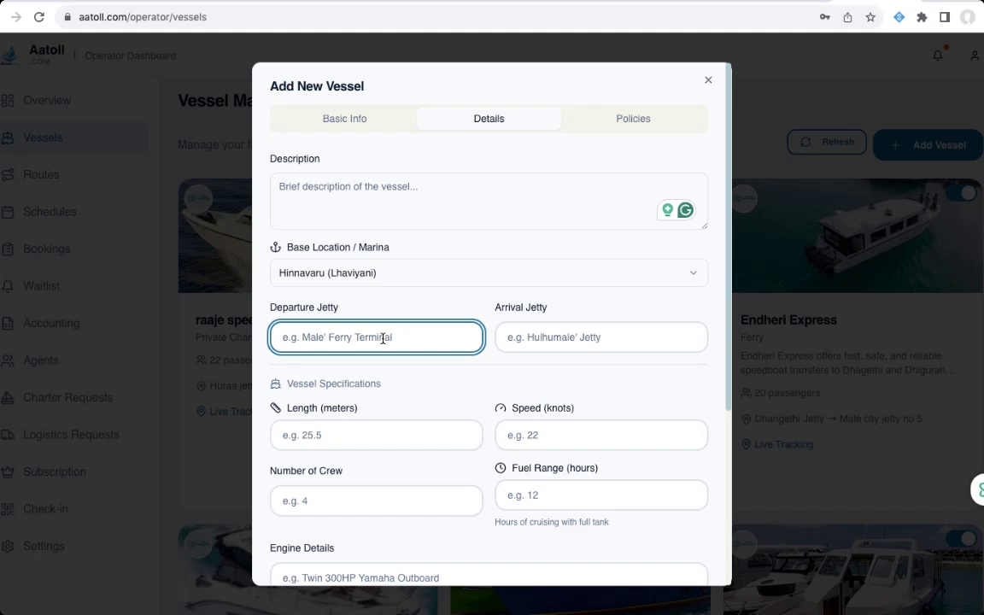
type("M")
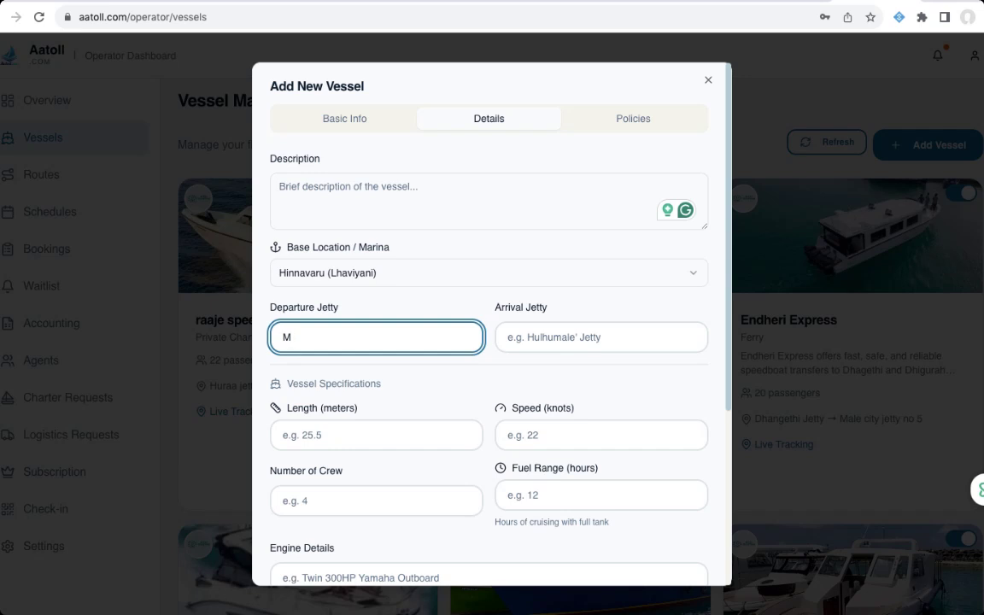
type("ale city jetty 6")
left_click(581, 335)
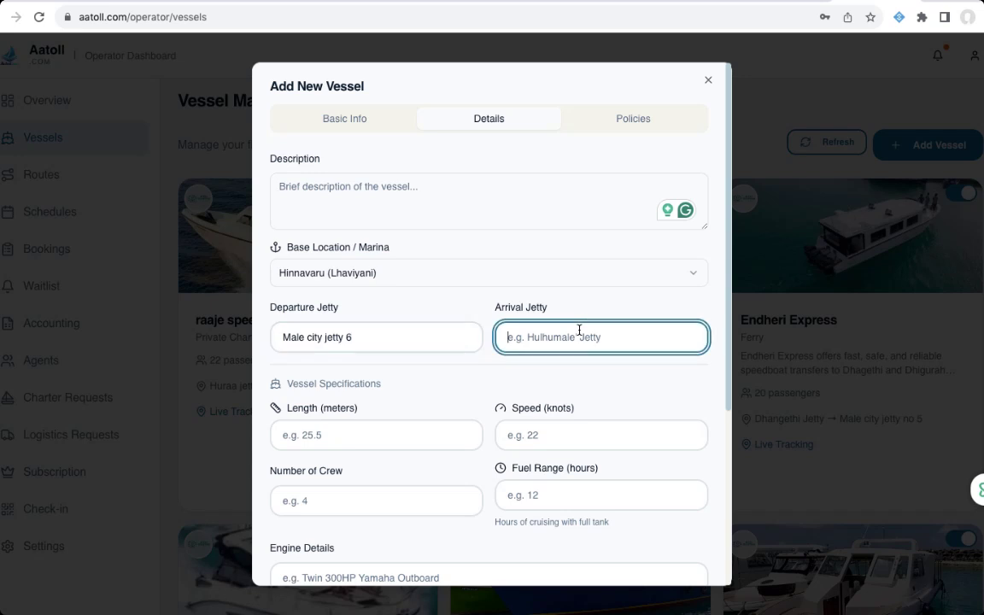
type("hin")
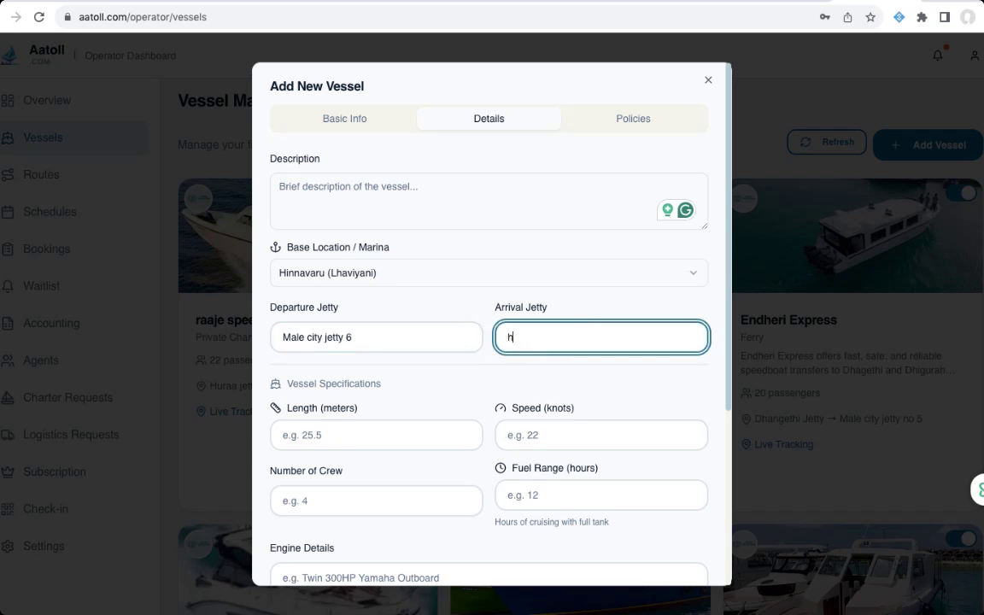
key("BackSpace")
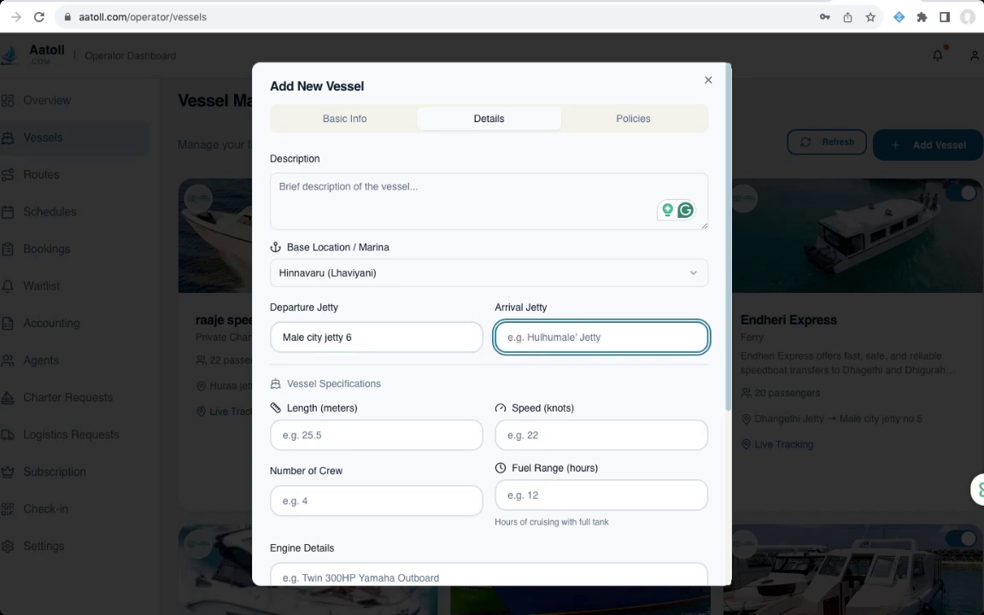
type("Hinnav")
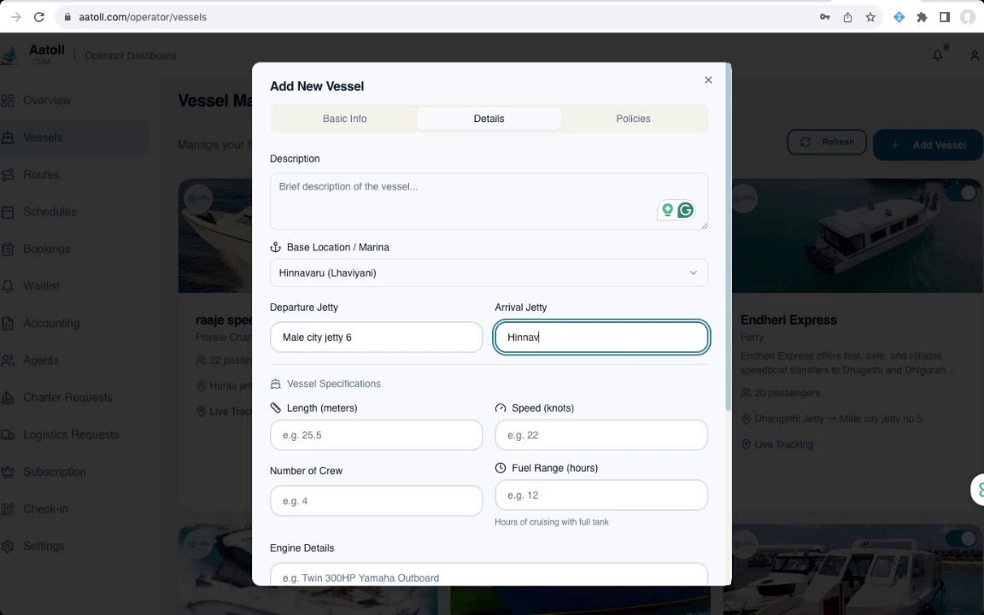
type("aru jetty")
scroll(598, 337, "down", 3)
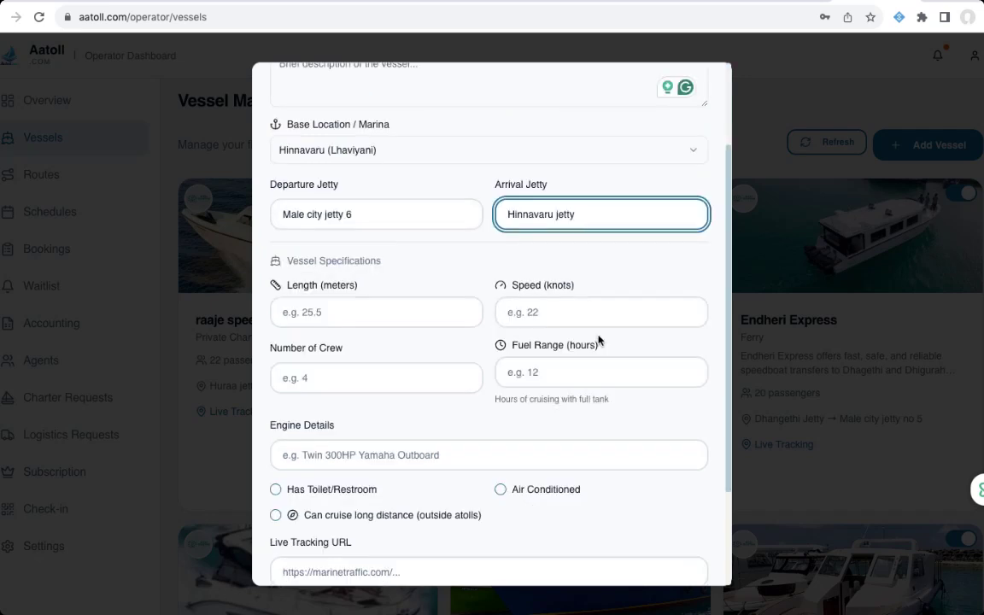
- Enter length 13, speed 35, crew 4 and fuel range 8.5
left_click(323, 313)
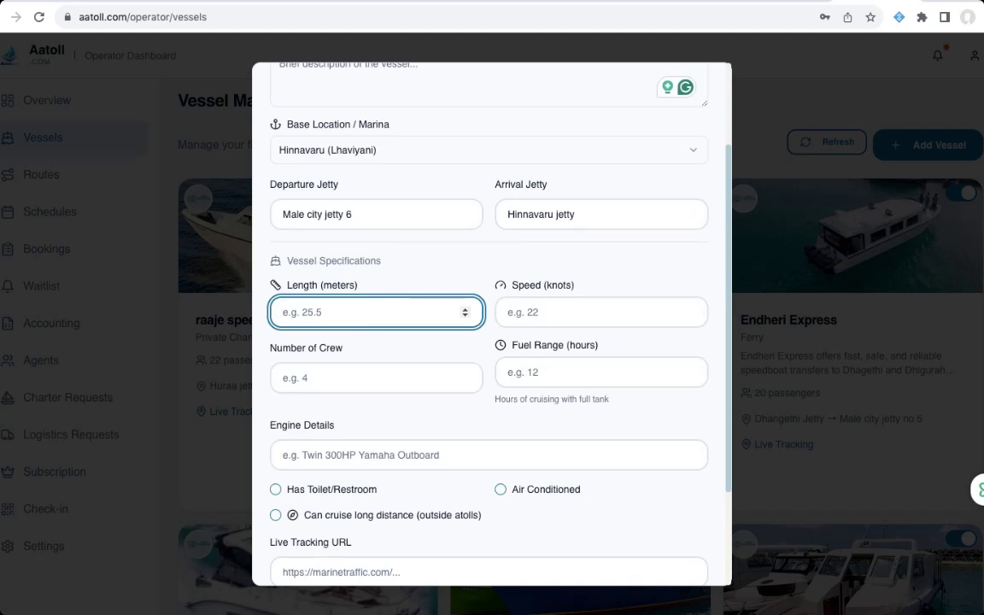
type("13")
left_click(525, 317)
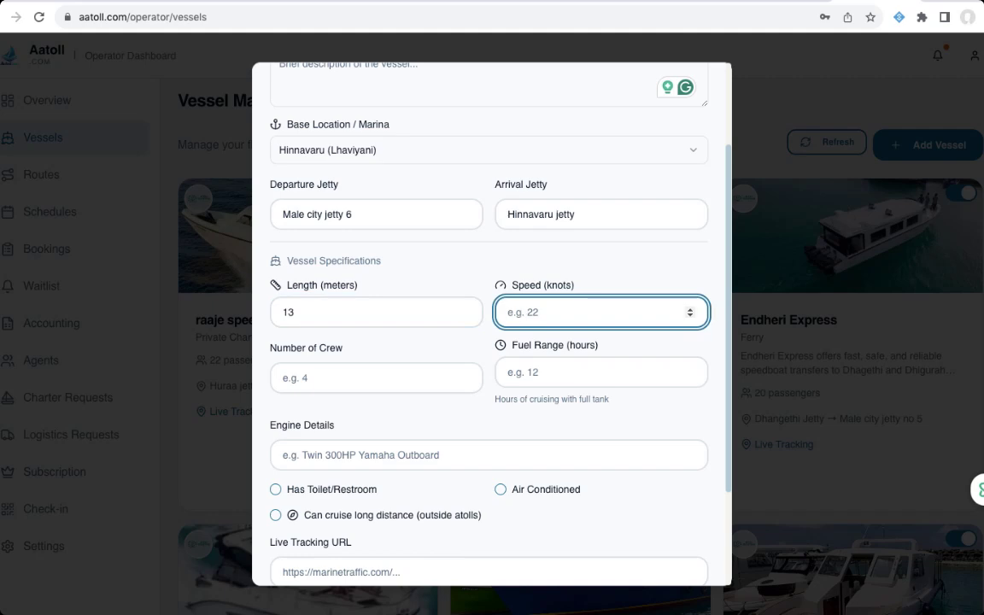
type("35")
left_click(377, 371)
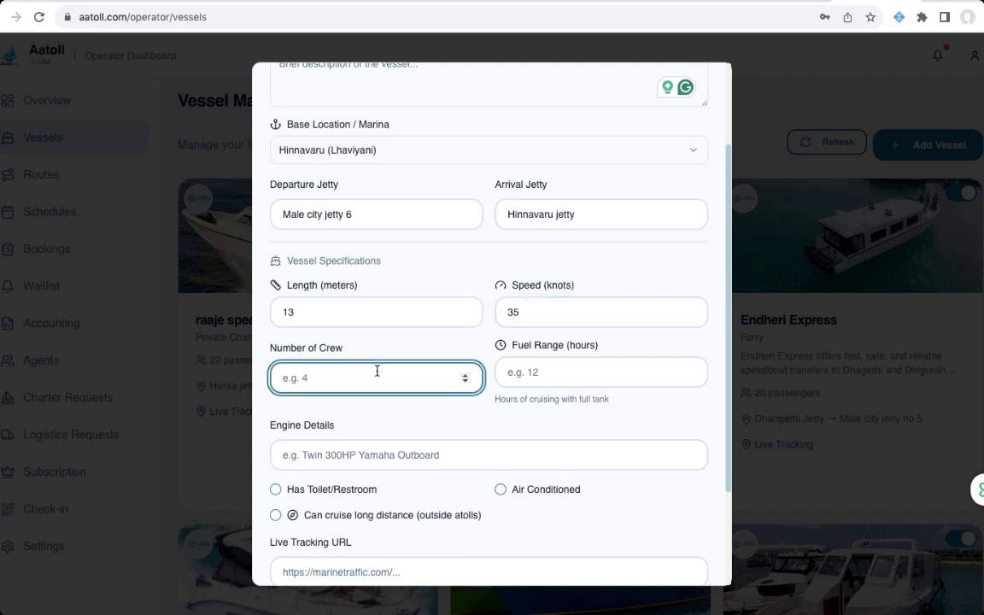
type("4")
left_click(554, 376)
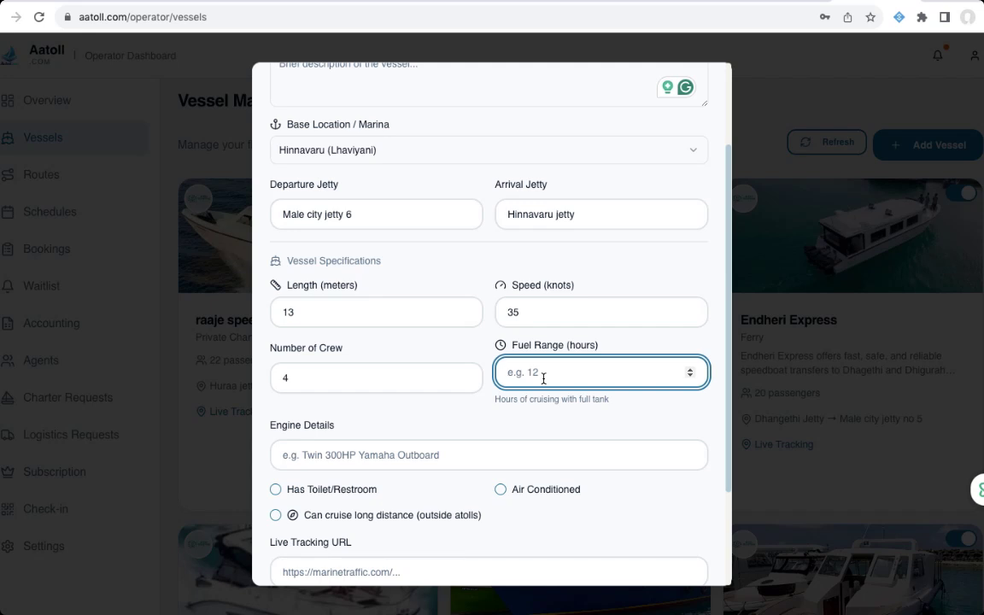
type("8.5")
- Set engine details to '3000 HP X 5 Yamaha' and tick Has Toilet/Restroom
left_click(414, 457)
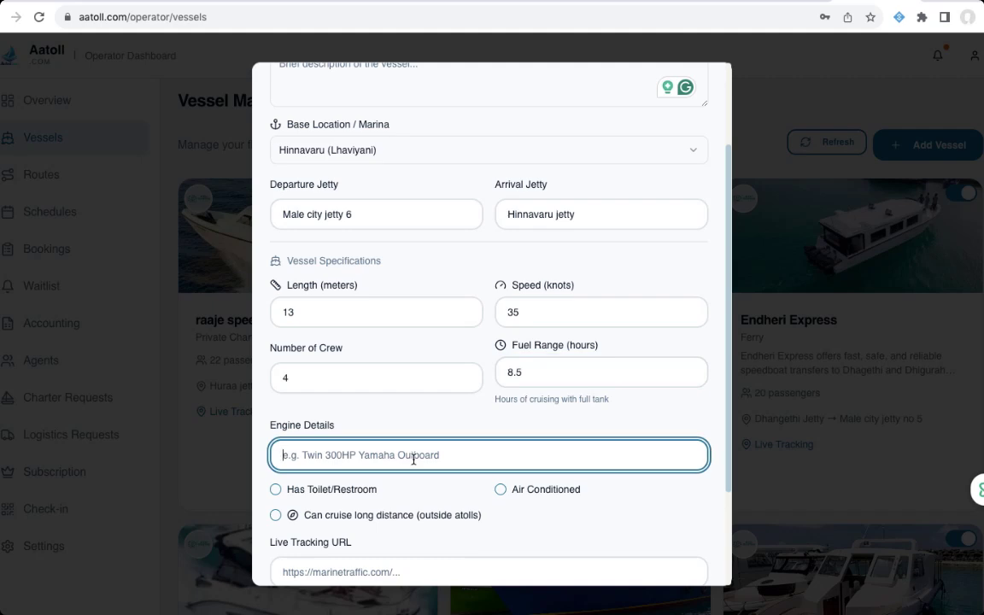
type("300")
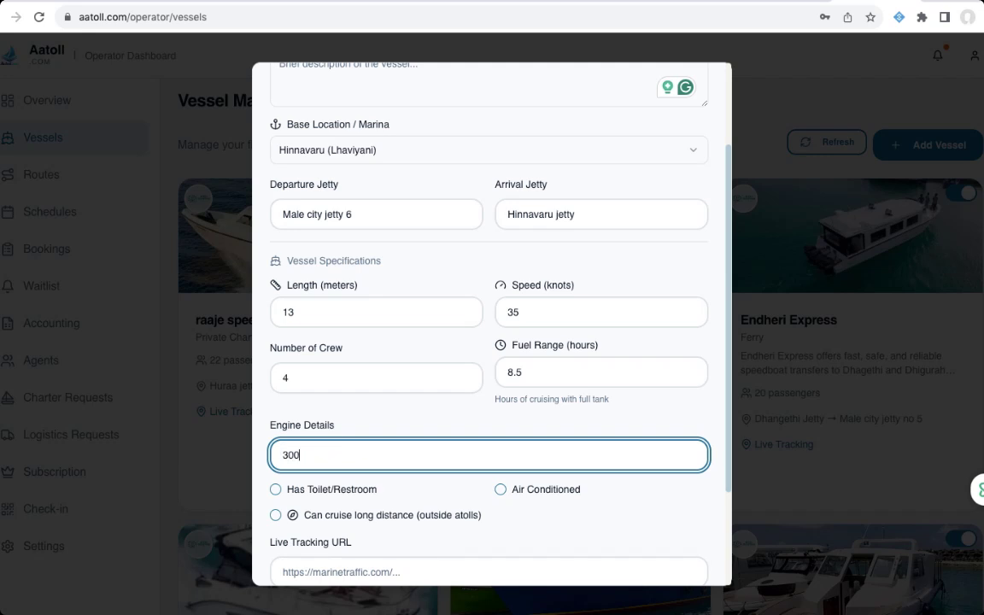
type("0 Ho x")
type(" 5")
key("BackSpace")
key("BackSpace")
key("BackSpace")
key("BackSpace")
type("P X 5 Yamaha")
scroll(492, 435, "down", 3)
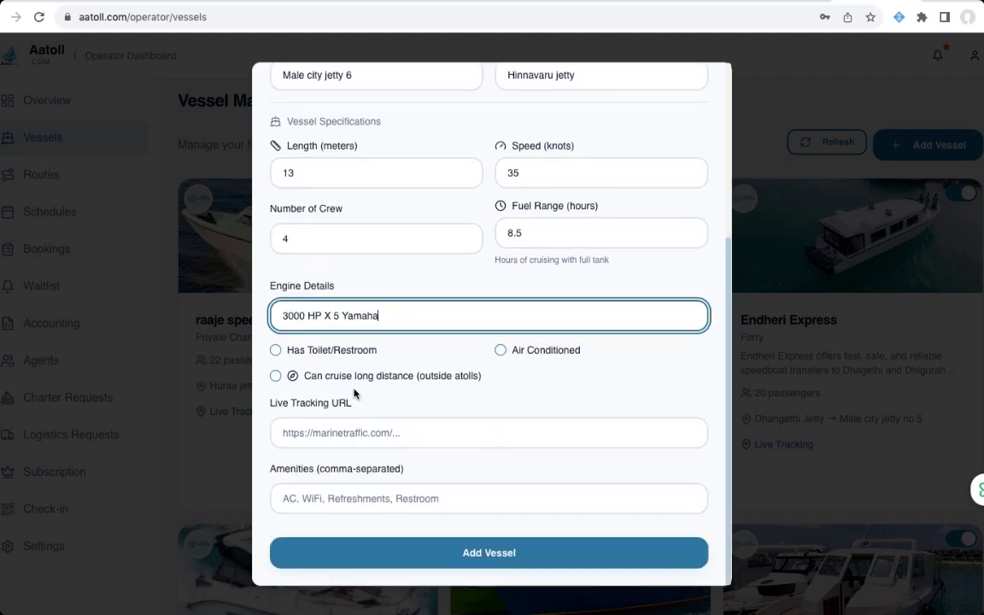
left_click(276, 350)
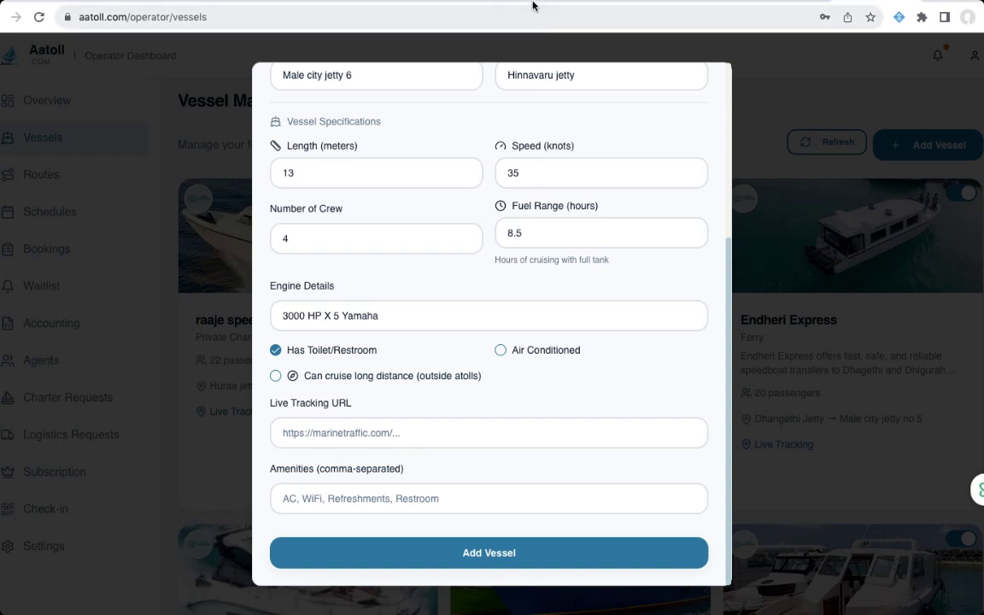
- Select the AARES tracking map's web address in the followme.mv tab
left_click(528, 48)
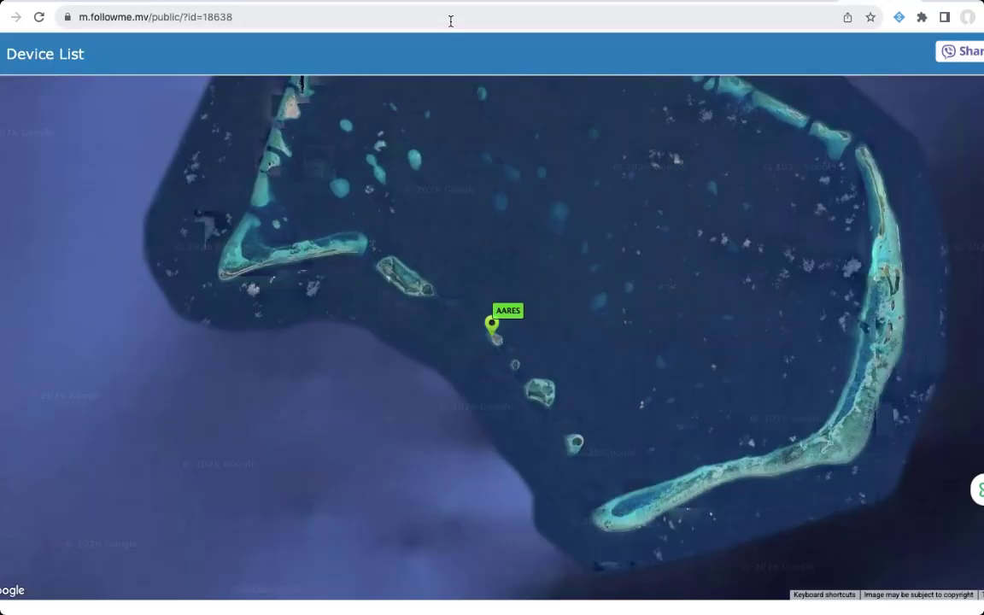
left_click(450, 16)
key("super+c")
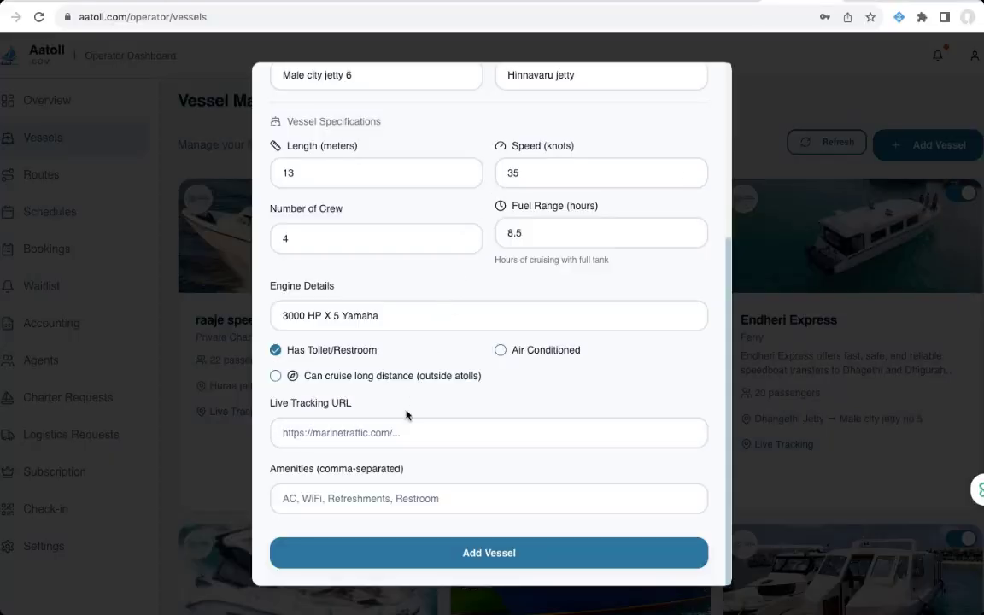
- Paste the copied followme.mv tracking link into the Live Tracking URL field
left_click(388, 433)
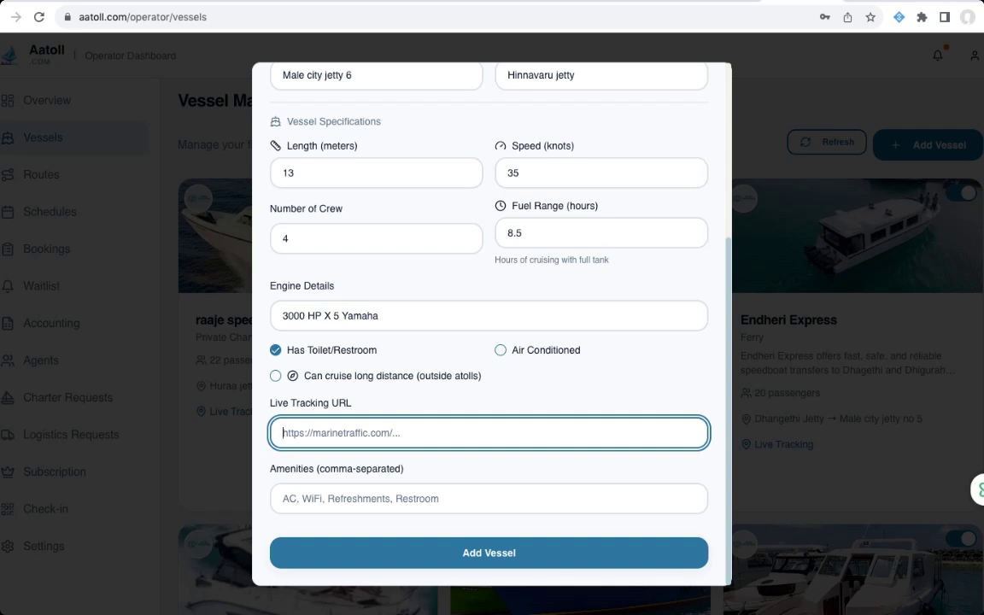
key("super+v")
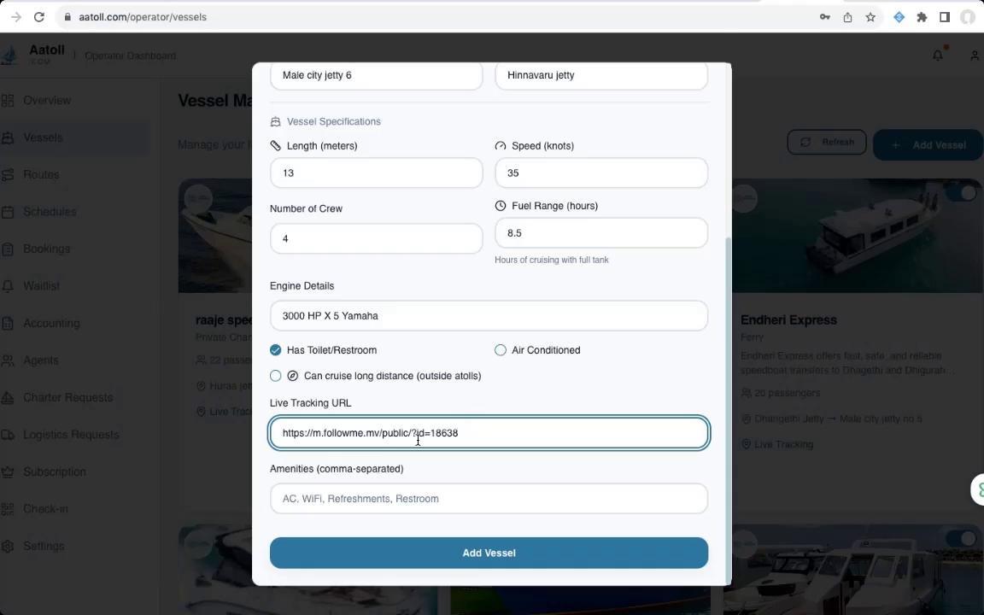
left_click(434, 499)
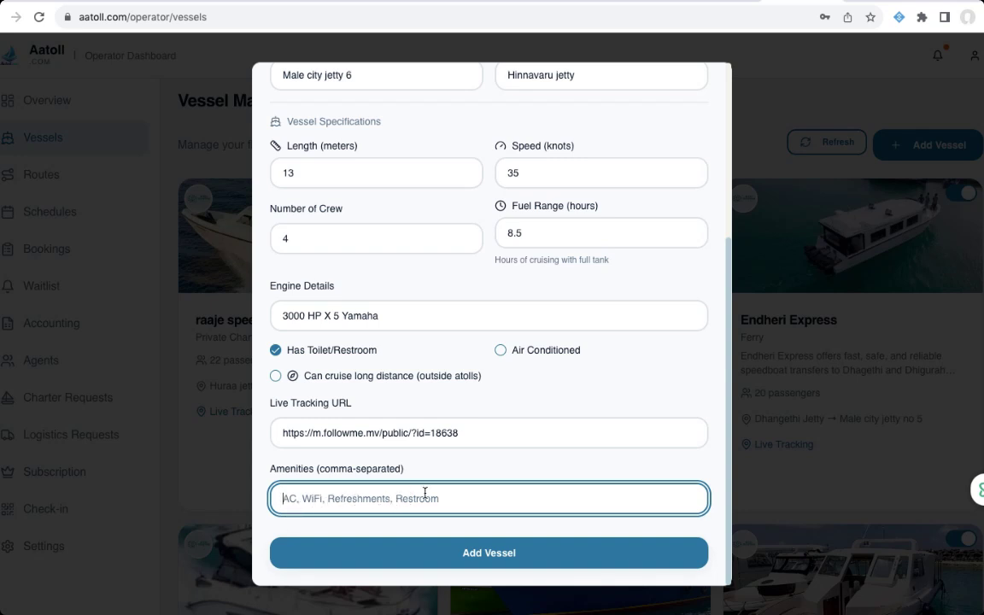
scroll(448, 488, "up", 3)
scroll(449, 492, "down", 3)
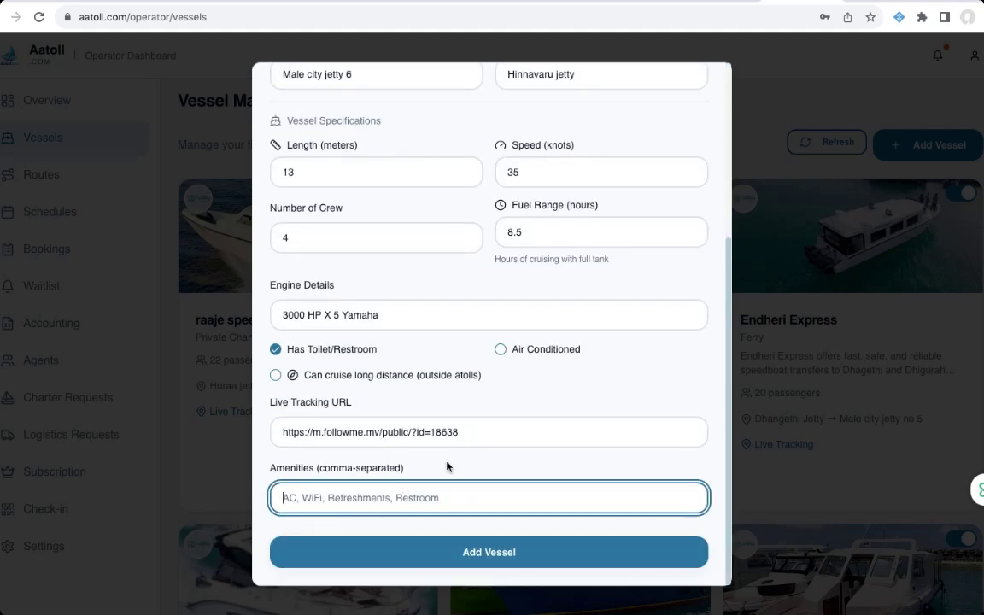
scroll(468, 381, "up", 5)
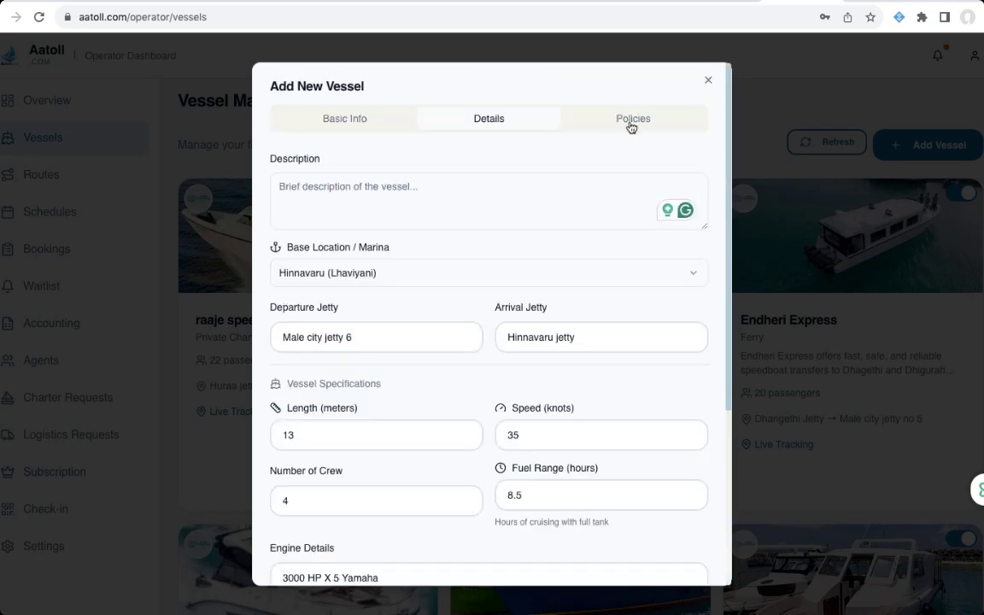
- Save Aares Speedboat as a new fleet vessel, then deactivate its card
left_click(631, 127)
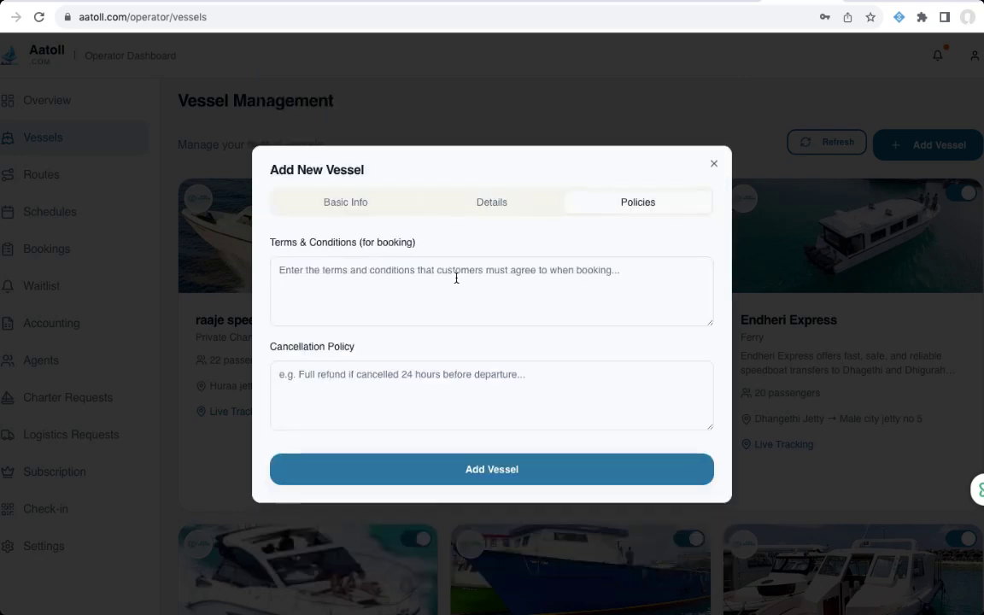
left_click(419, 279)
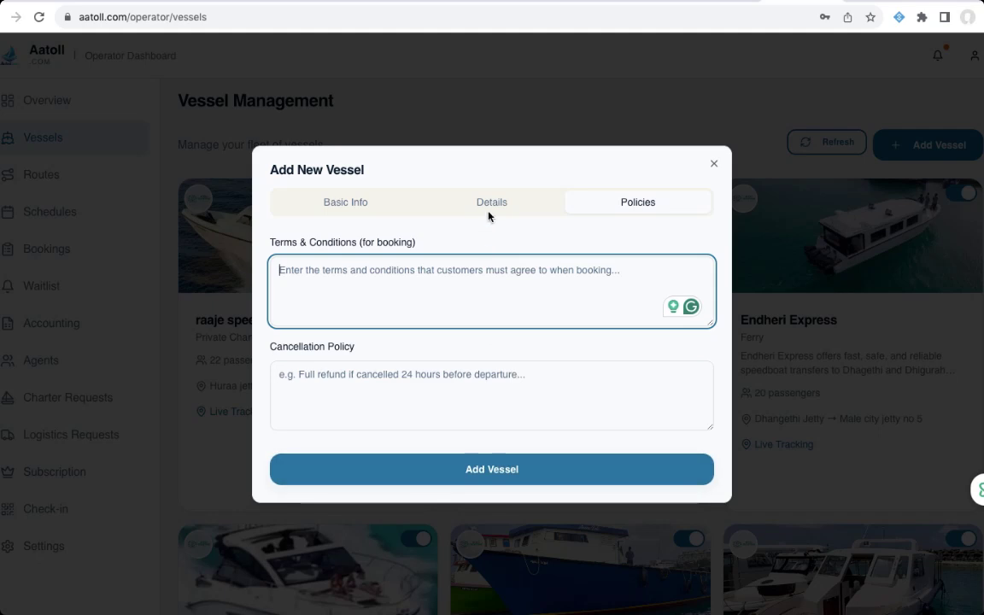
left_click(461, 472)
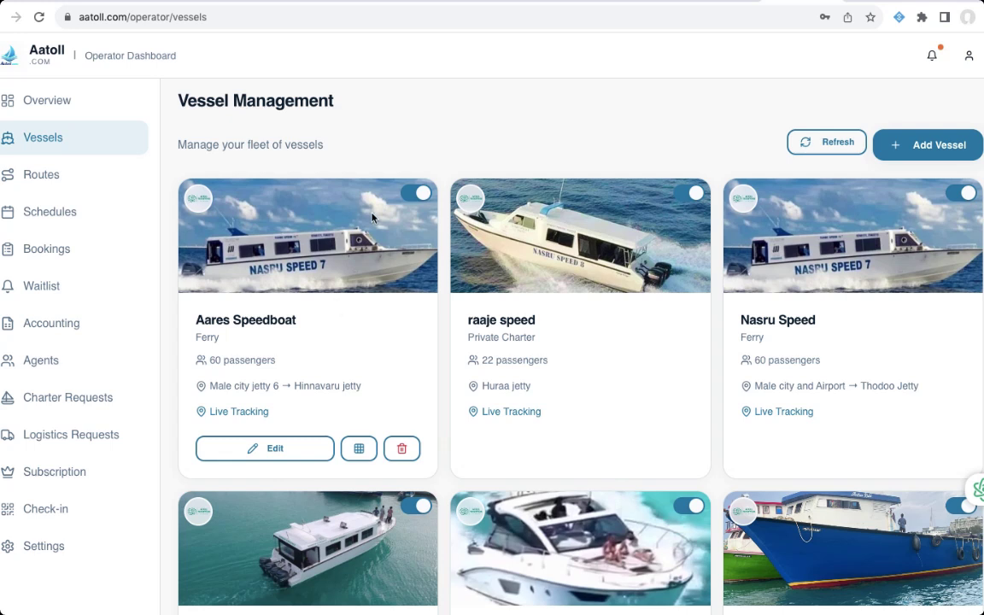
left_click(417, 194)
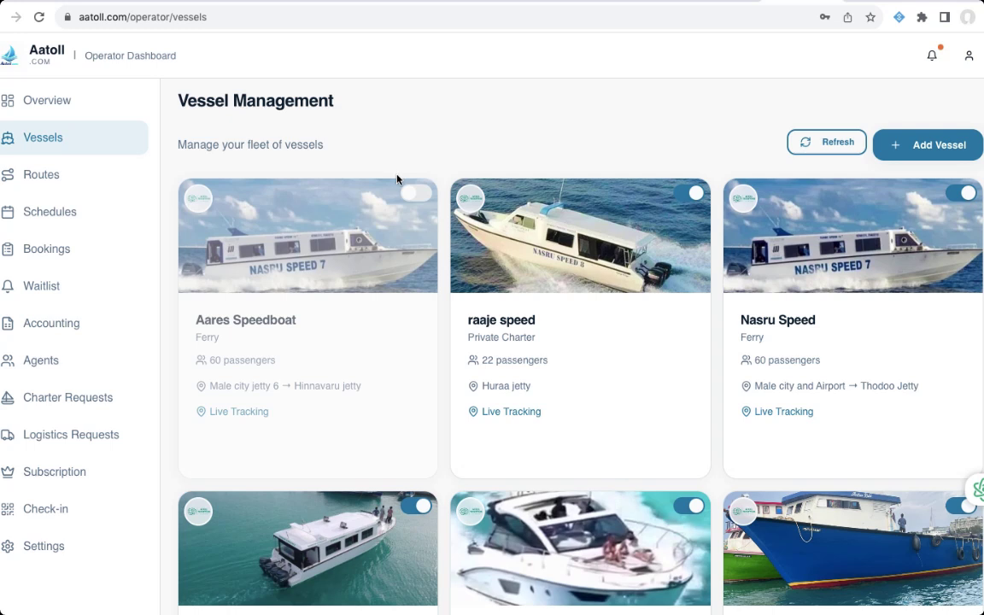
- Reactivate the Aares Speedboat card and bring up its Seat Layout dialog
mouse_move(408, 197)
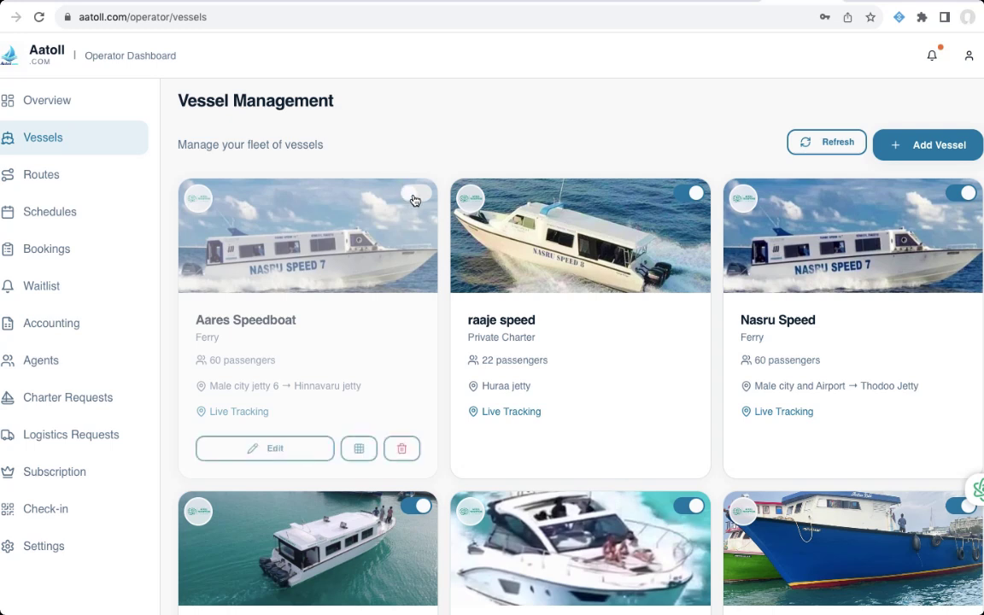
left_click(415, 197)
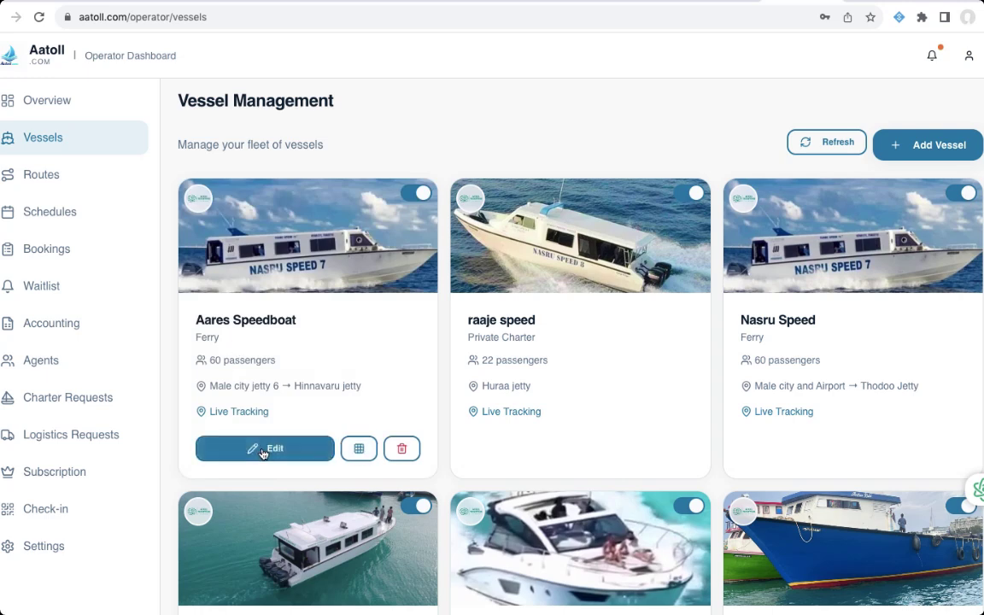
left_click(359, 448)
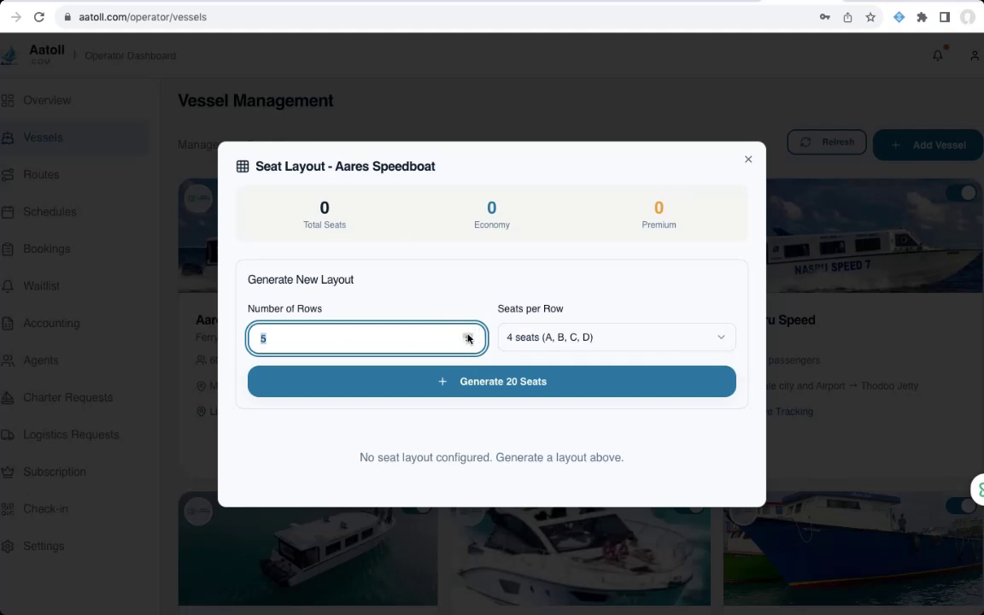
- Generate 36 economy seats for Aares Speedboat: 6 rows, 6 seats per row (A–F)
left_click(468, 335)
left_click(577, 338)
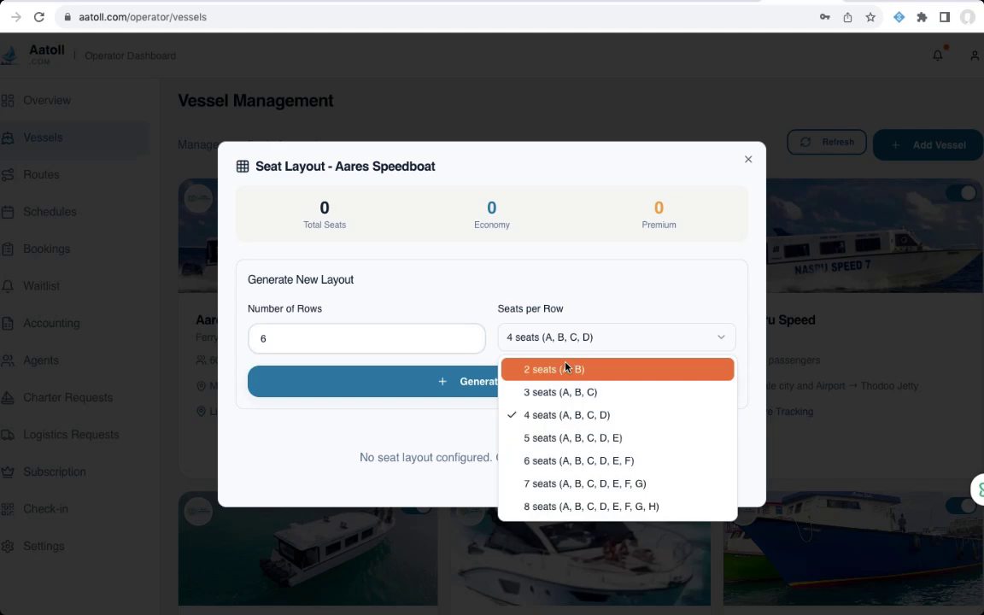
left_click(564, 462)
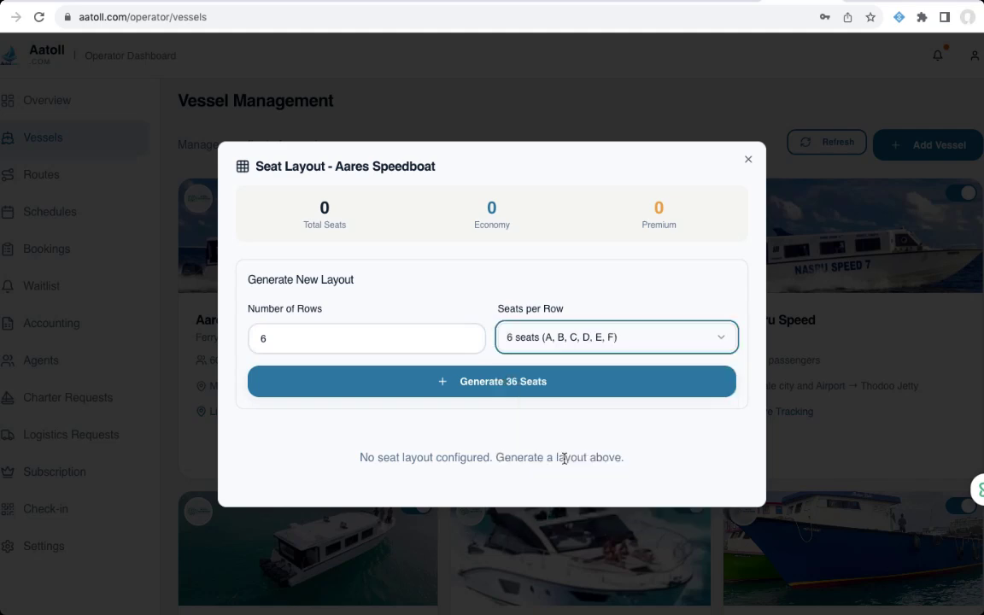
left_click(535, 382)
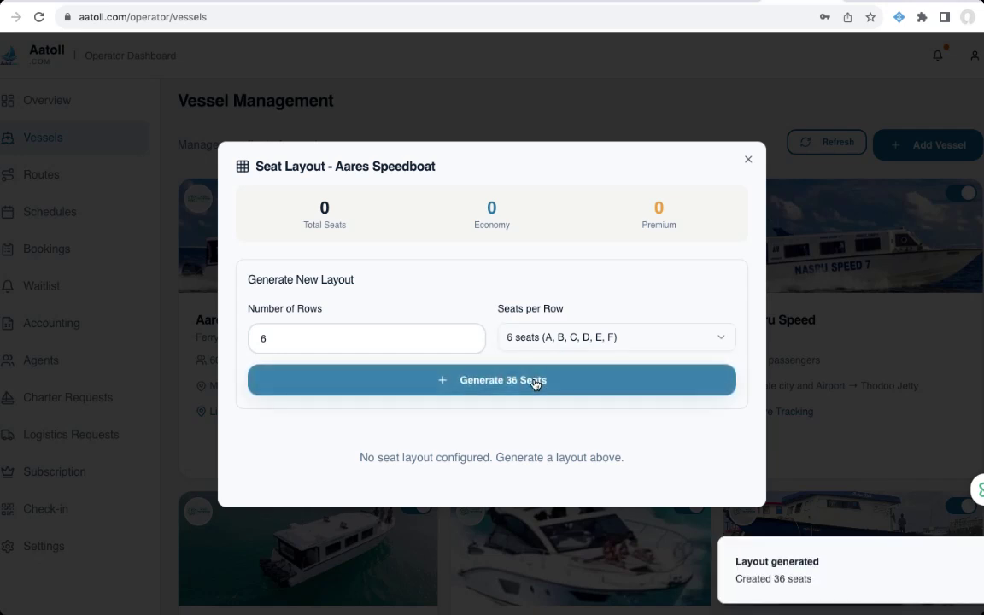
scroll(535, 384, "down", 3)
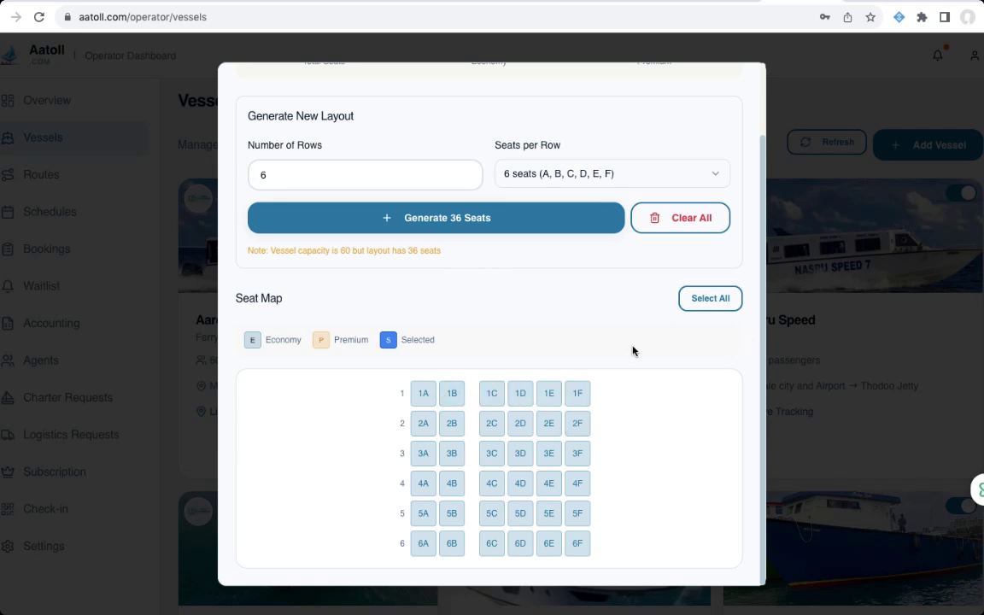
scroll(650, 447, "up", 1)
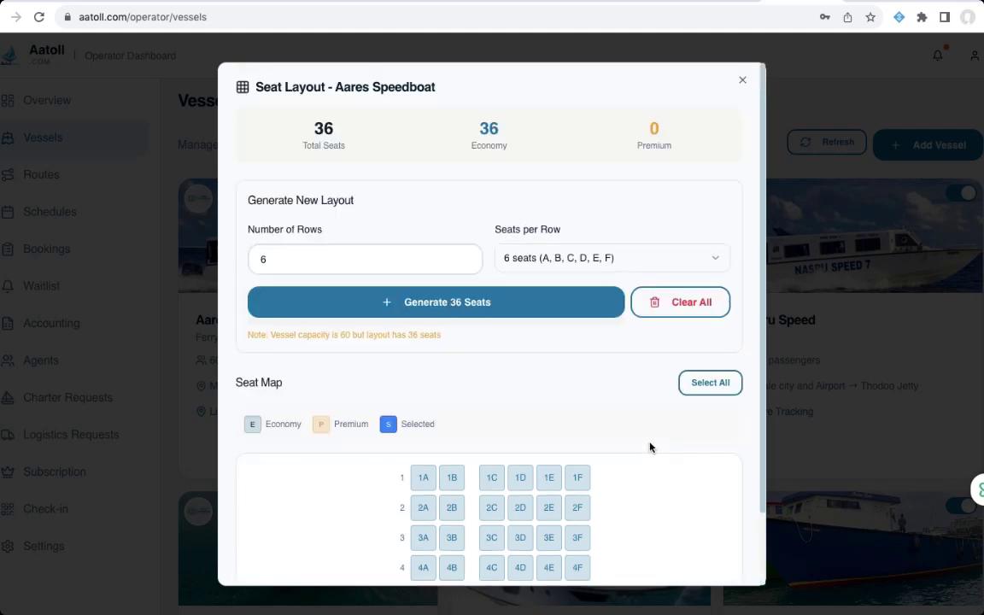
scroll(650, 446, "down", 1)
scroll(649, 447, "up", 1)
scroll(649, 446, "down", 1)
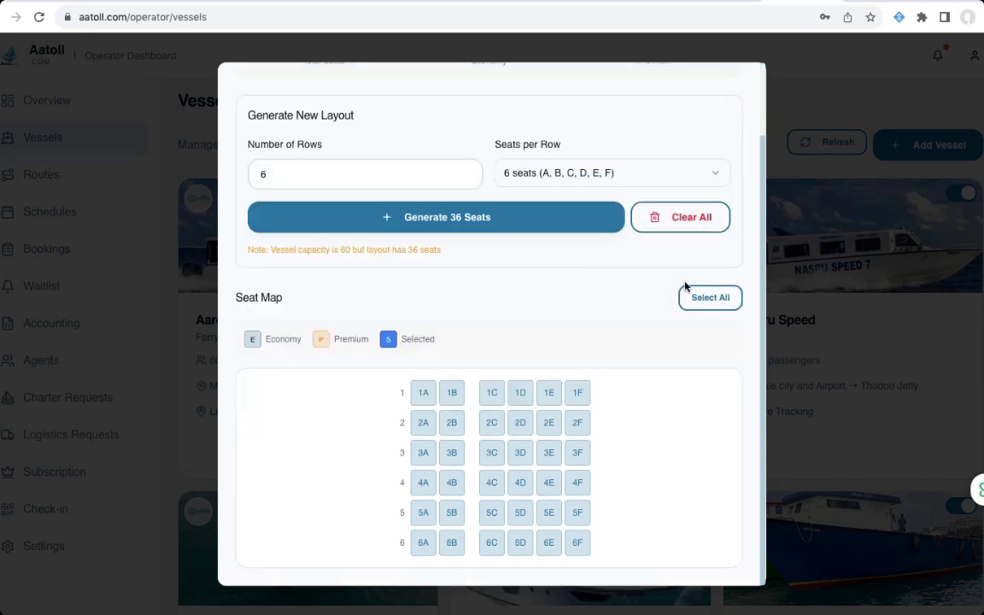
scroll(641, 382, "up", 1)
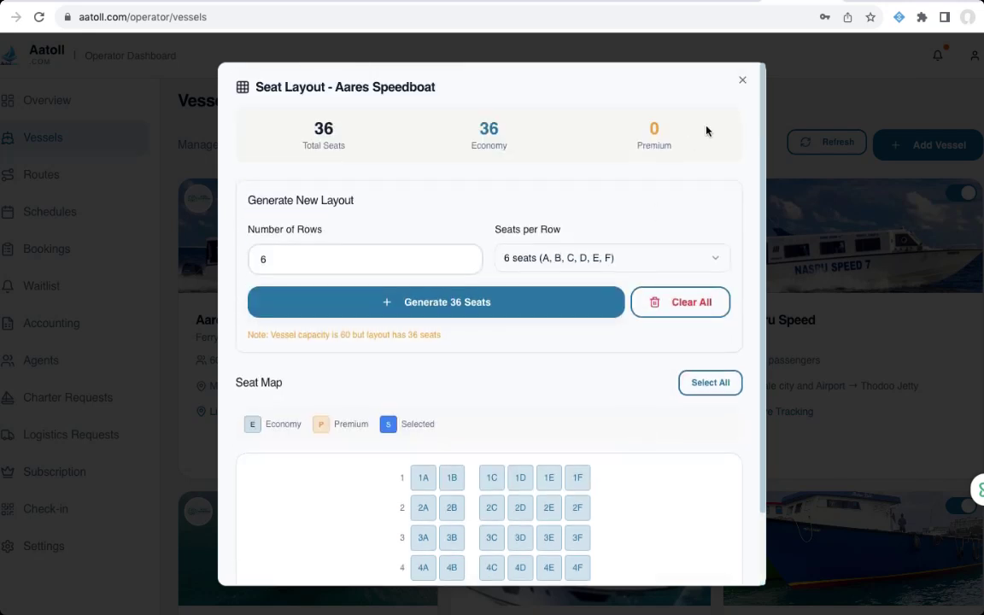
scroll(669, 281, "down", 1)
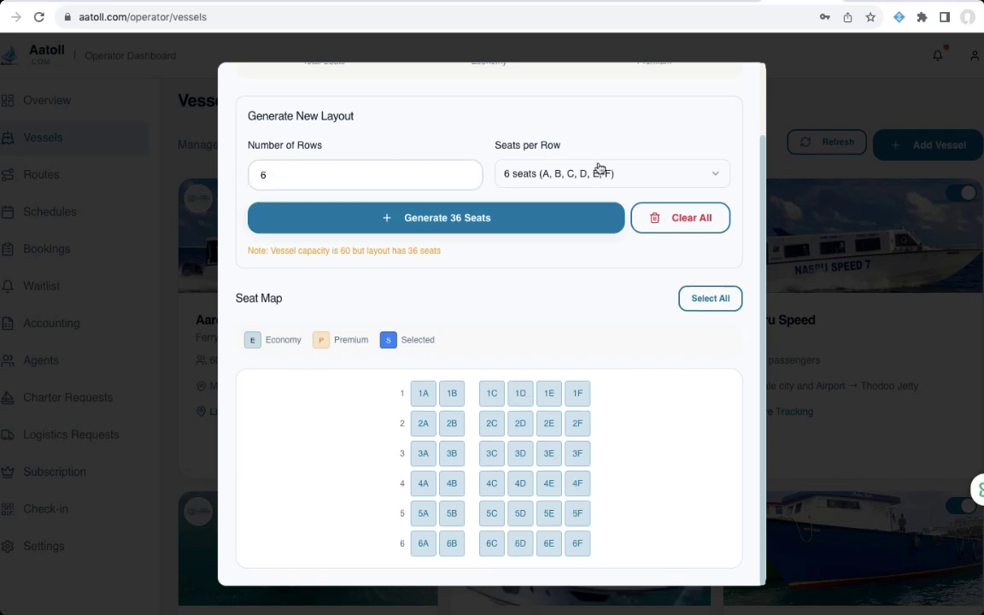
scroll(594, 312, "up", 1)
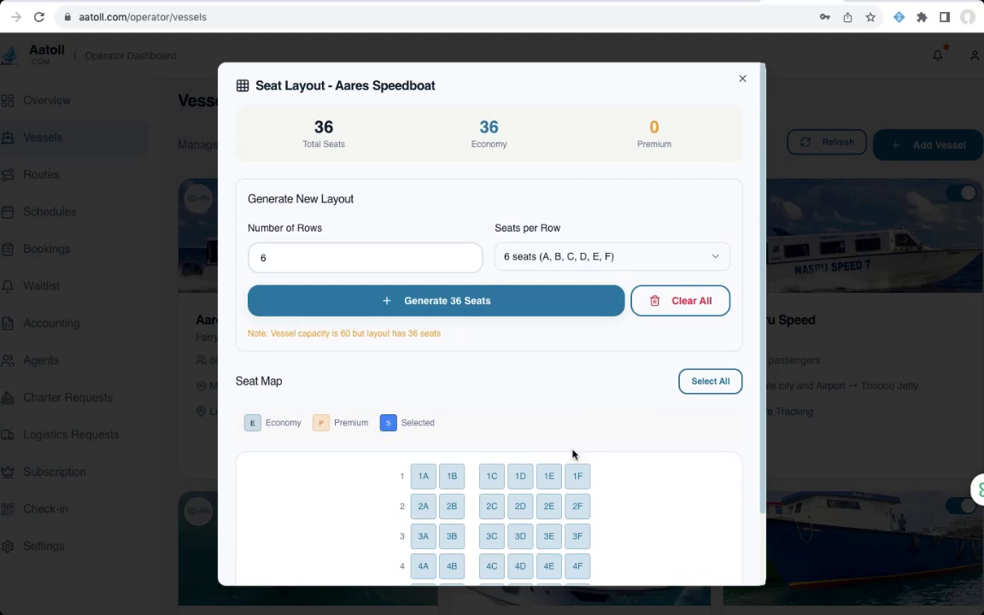
scroll(568, 457, "down", 1)
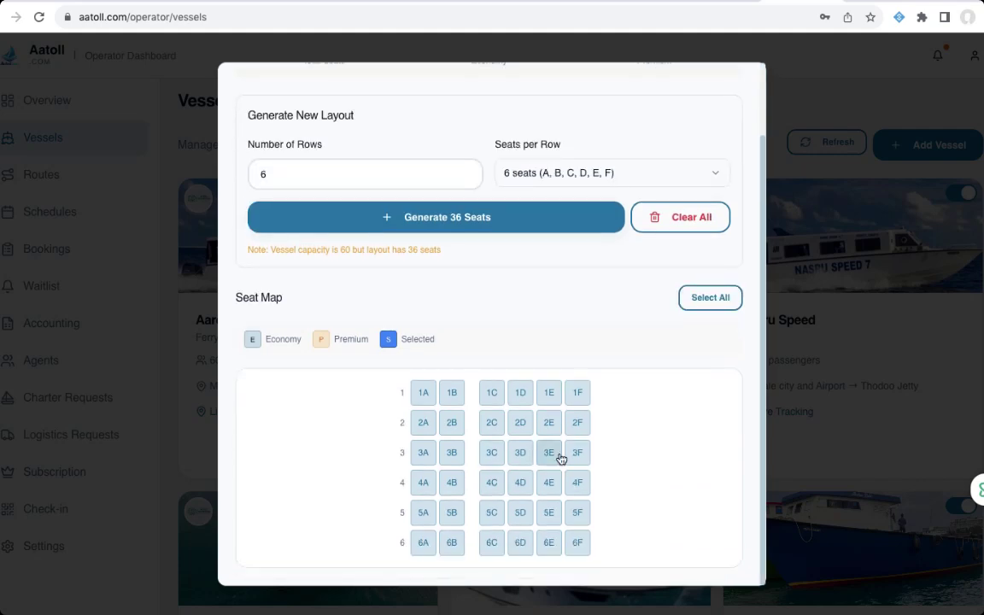
scroll(551, 376, "up", 1)
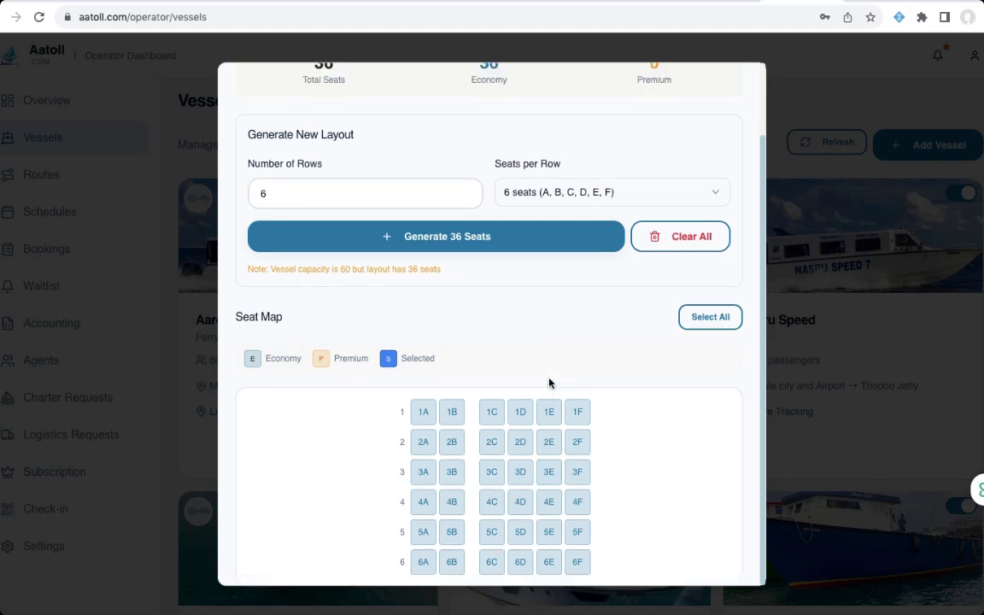
- Close the Seat Layout dialog and go to Schedule Management
left_click(743, 82)
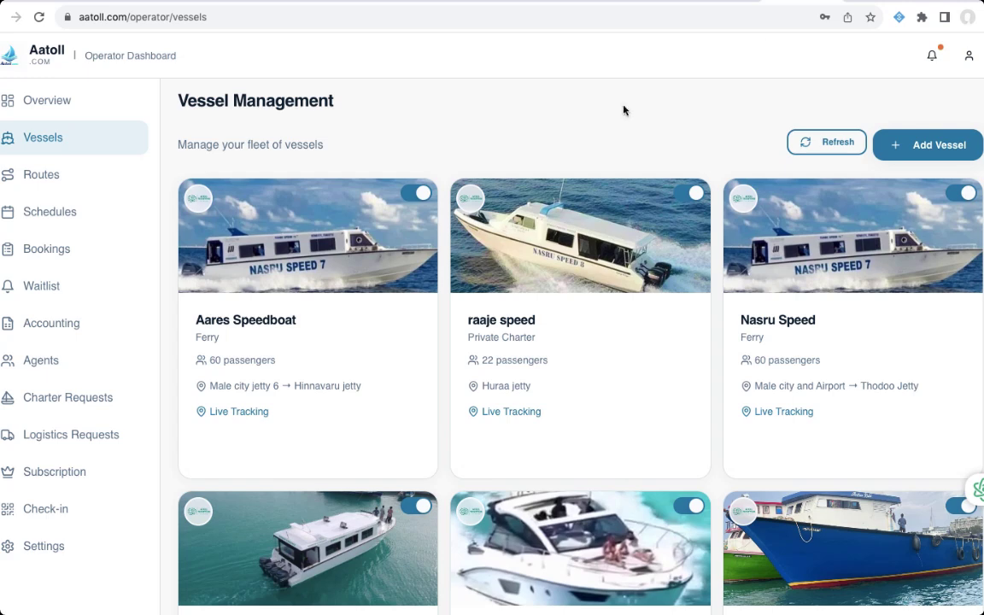
mouse_move(202, 241)
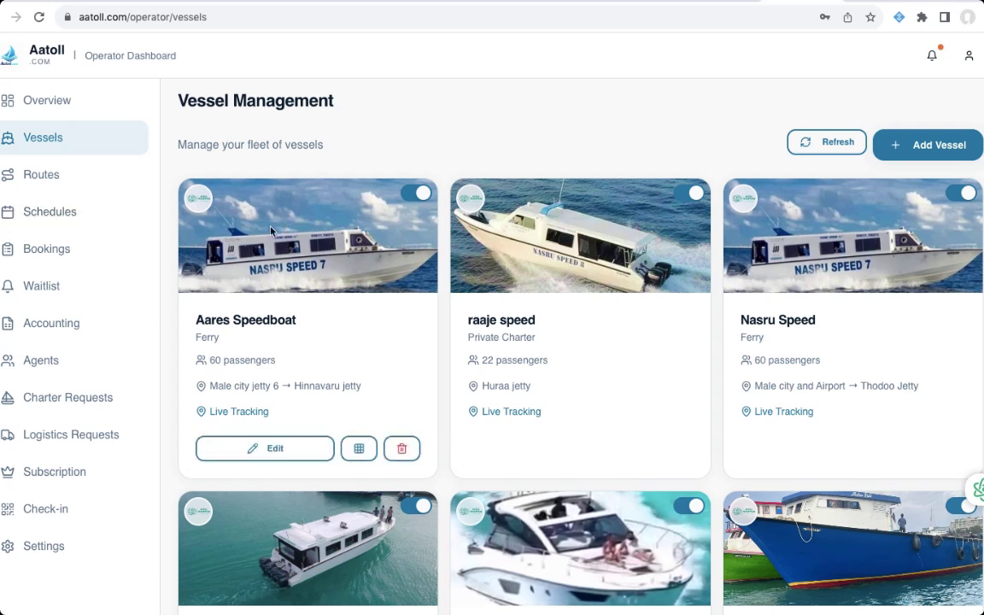
left_click(446, 2)
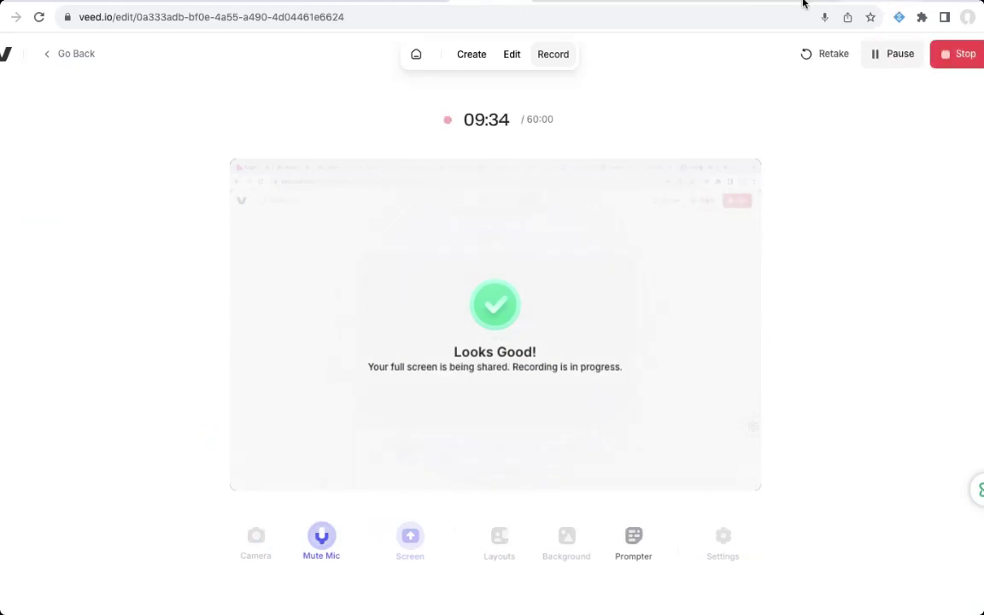
left_click(801, 2)
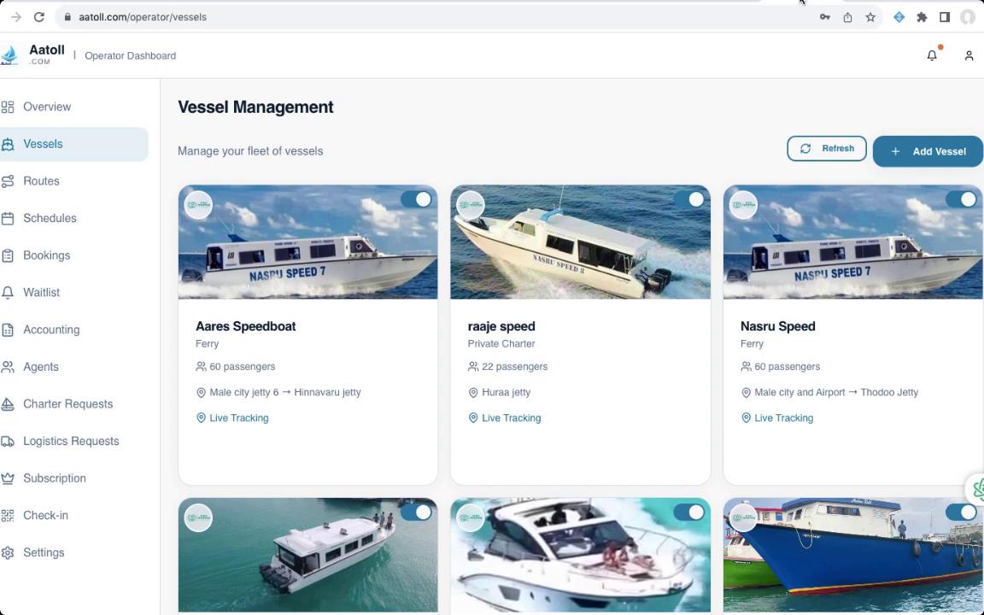
left_click(42, 220)
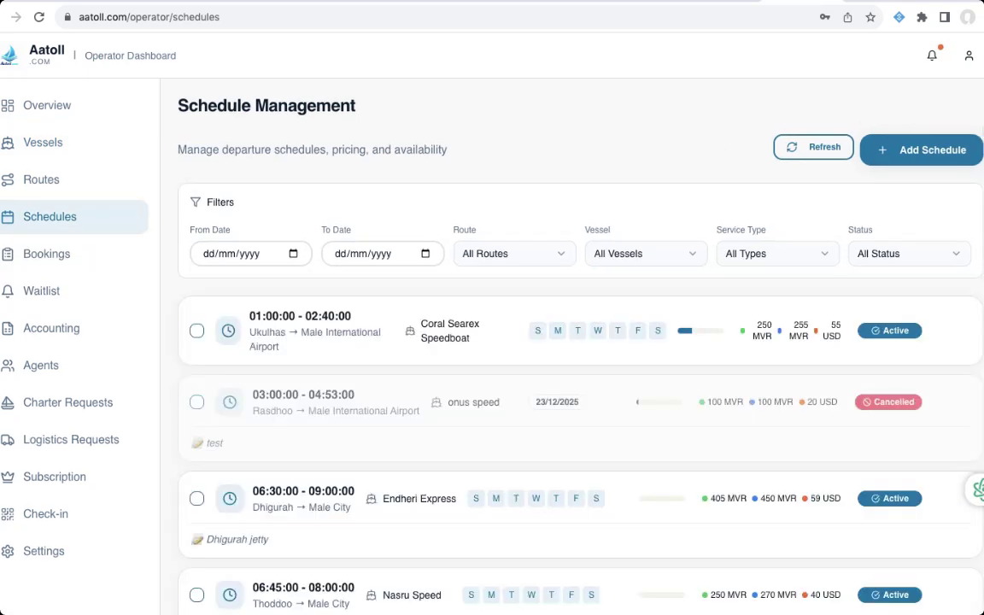
- Add a schedule on the Male City → Hinnavaru route using Aares Speedboat
left_click(949, 155)
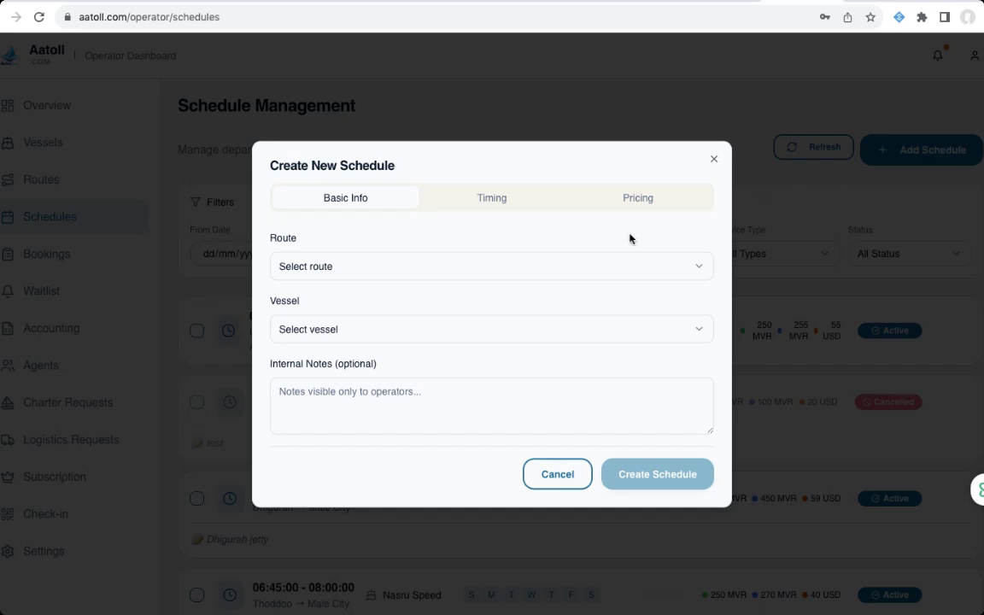
left_click(653, 269)
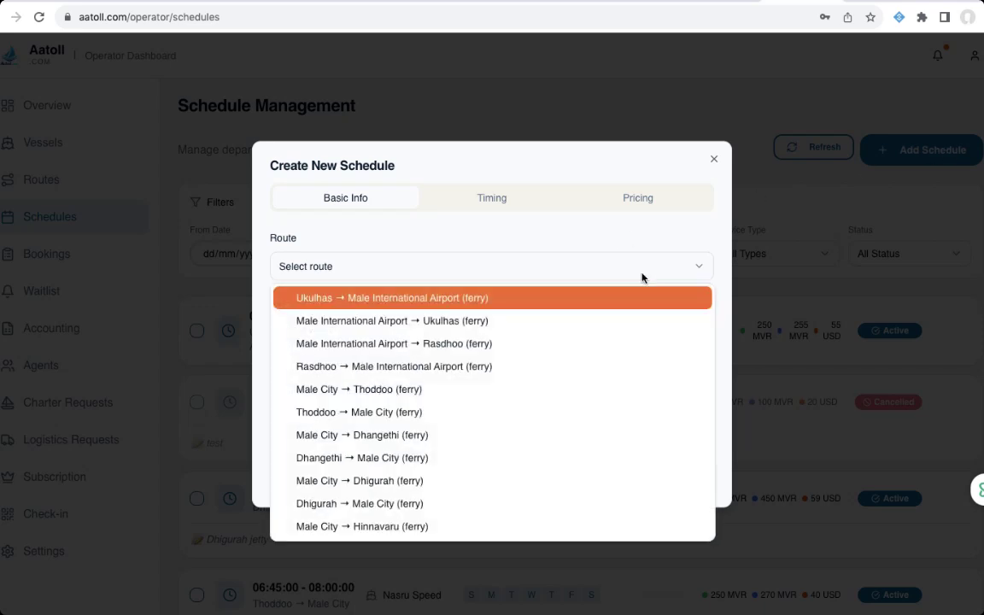
left_click(436, 529)
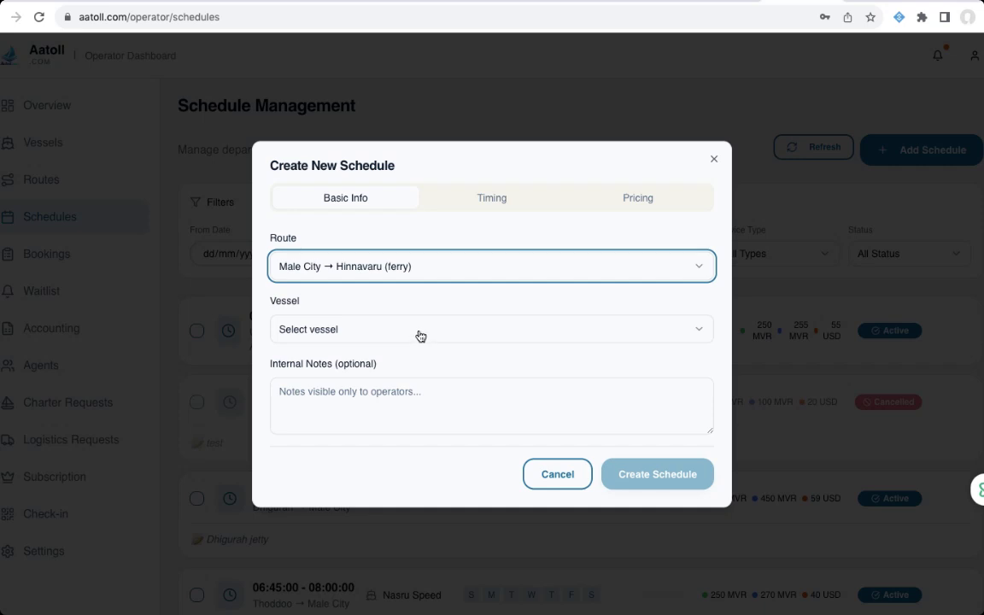
left_click(347, 329)
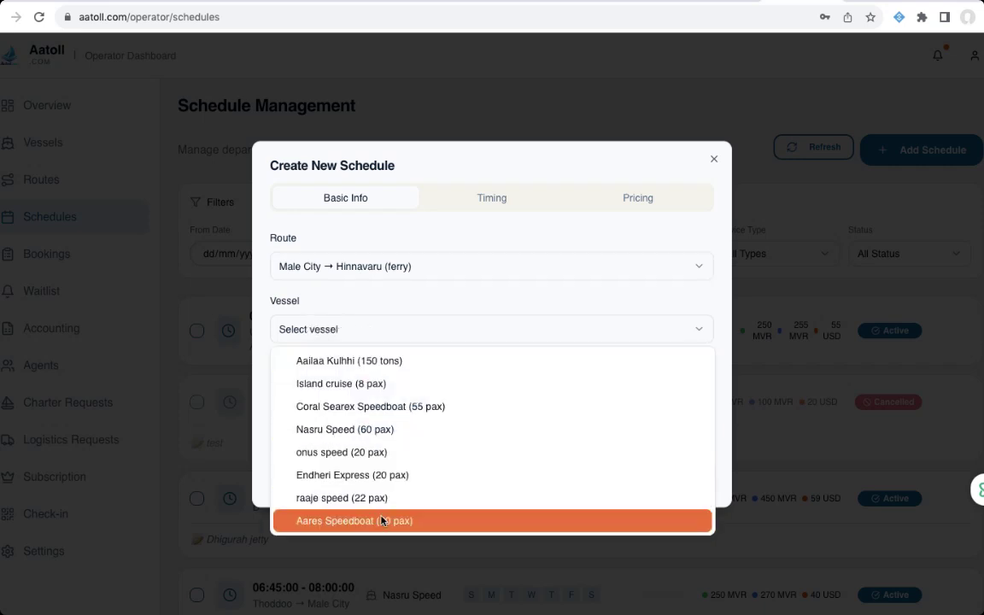
left_click(382, 520)
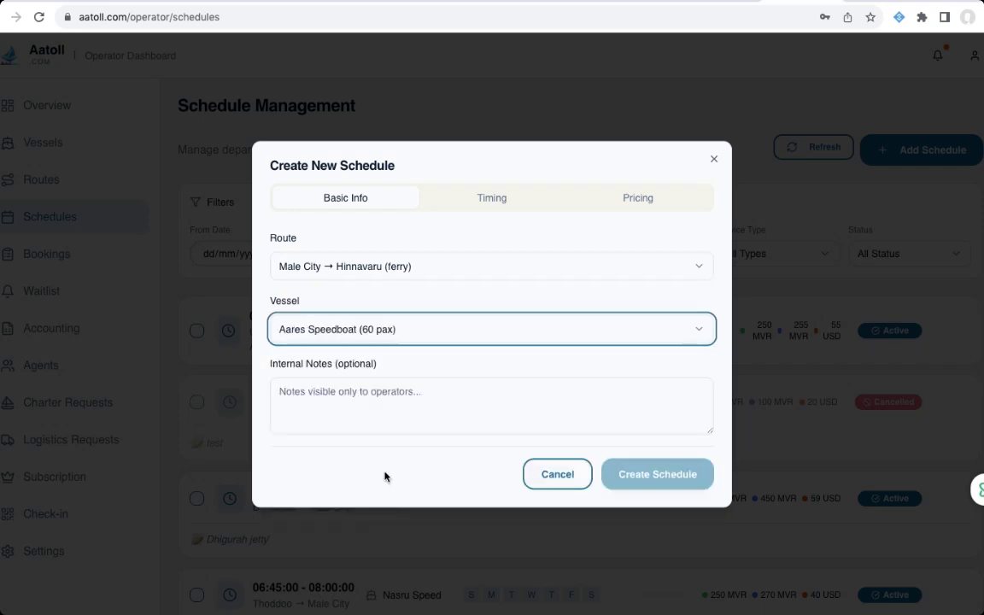
- Add the internal note 'Connecting ferry to nafaru-kurenhoo' to the schedule
left_click(323, 397)
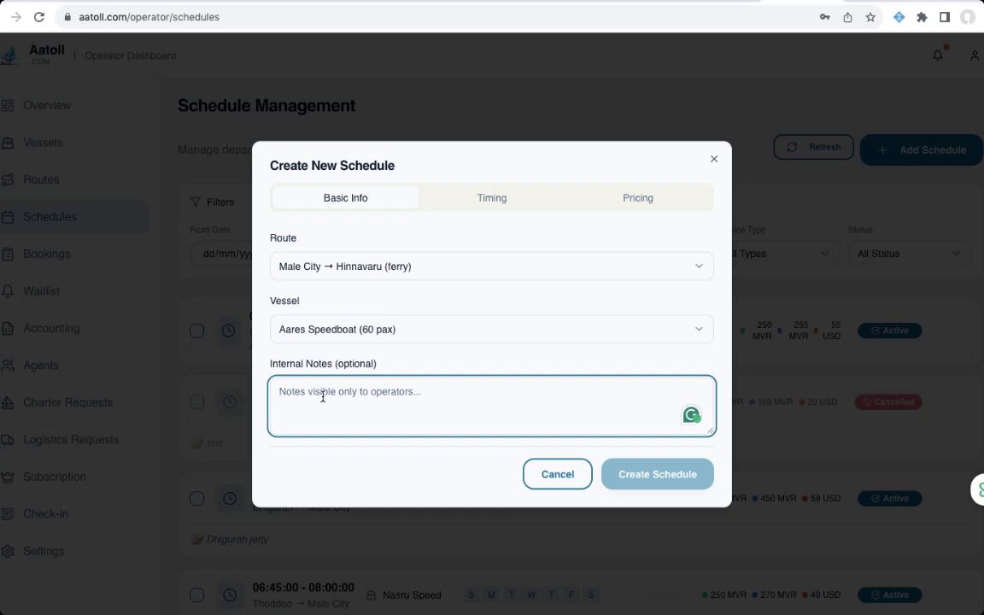
type("Con")
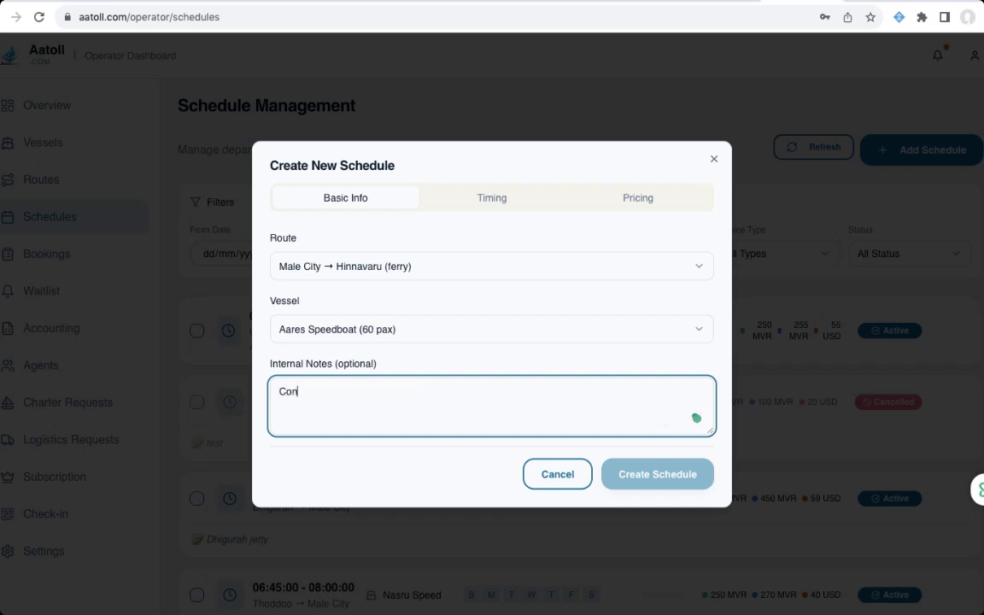
type("nectiing ferry to ")
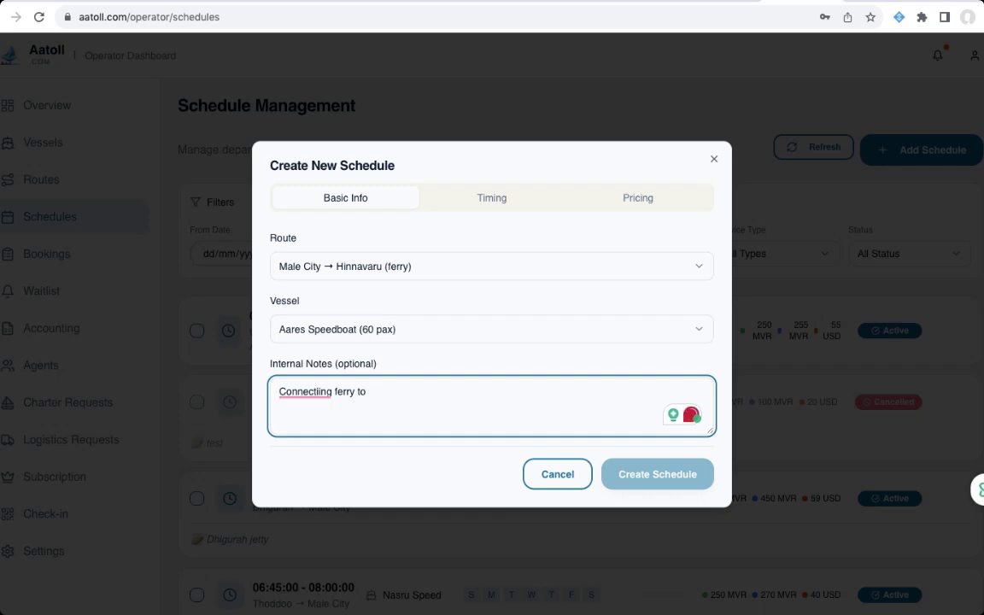
type("nafaru-")
type("kurenhoo")
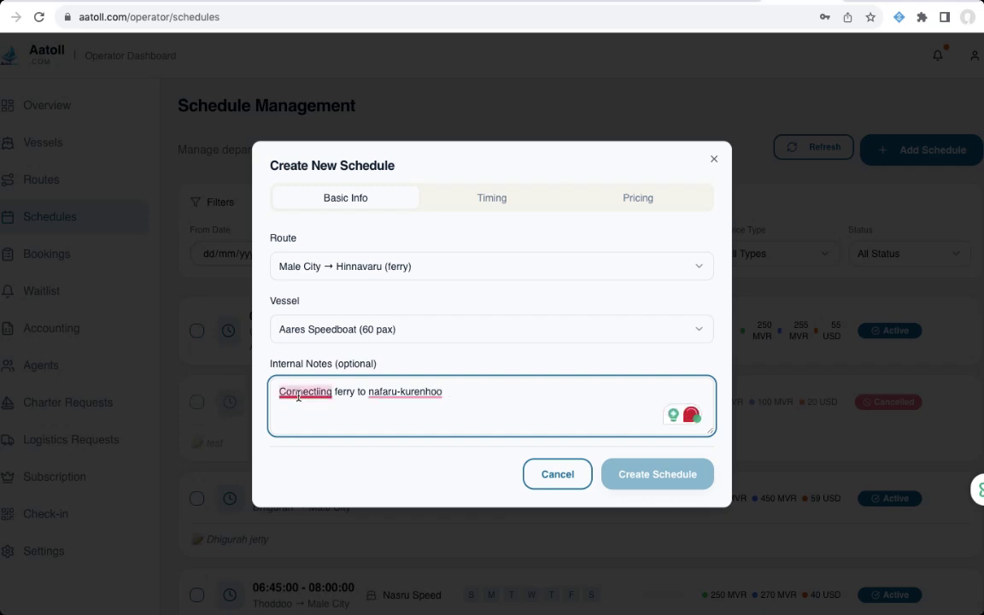
mouse_move(299, 397)
left_click(312, 433)
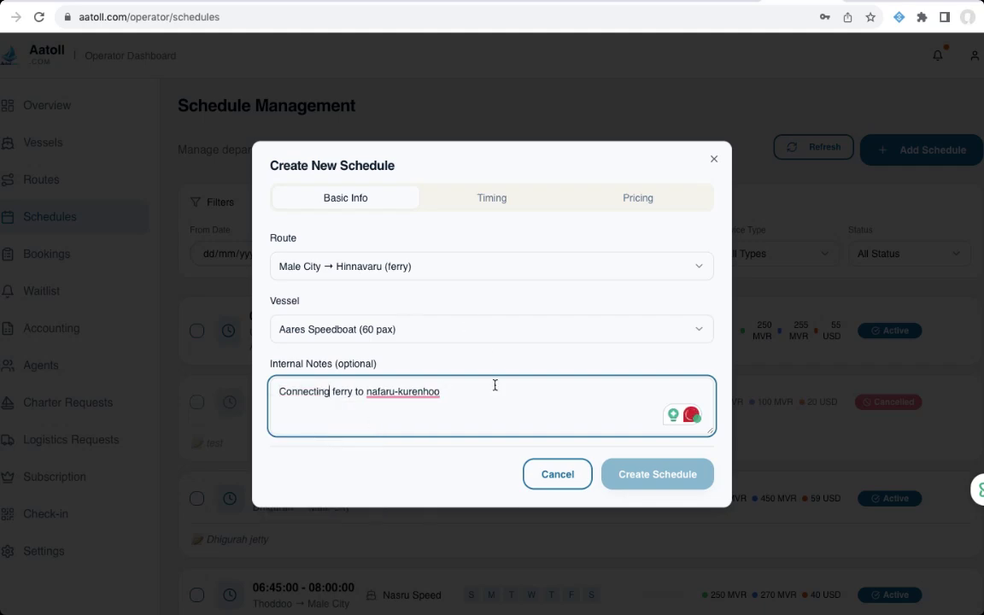
left_click(490, 205)
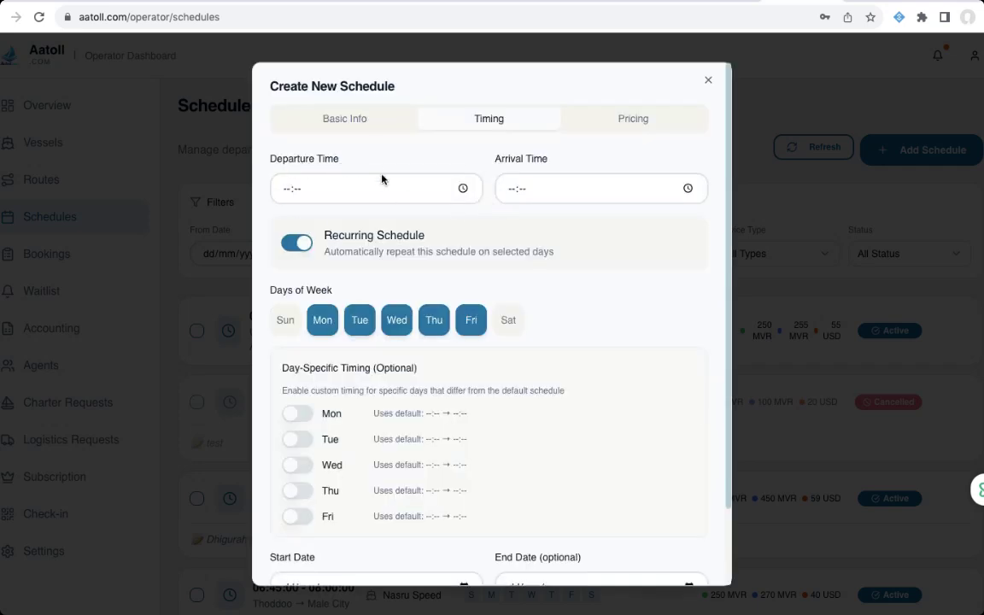
- Set the schedule's departure time to 13:00
left_click(463, 190)
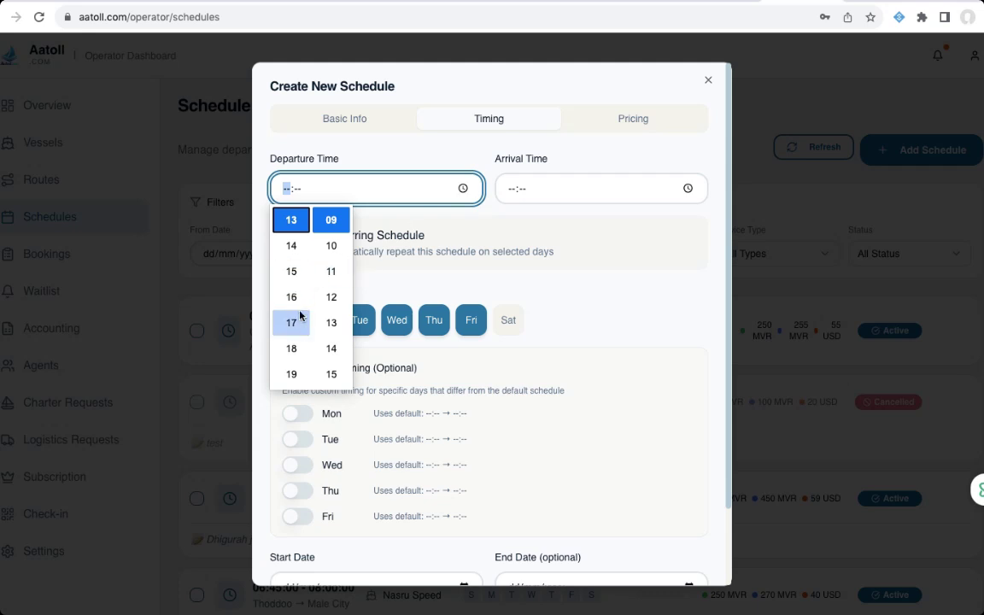
left_click(291, 223)
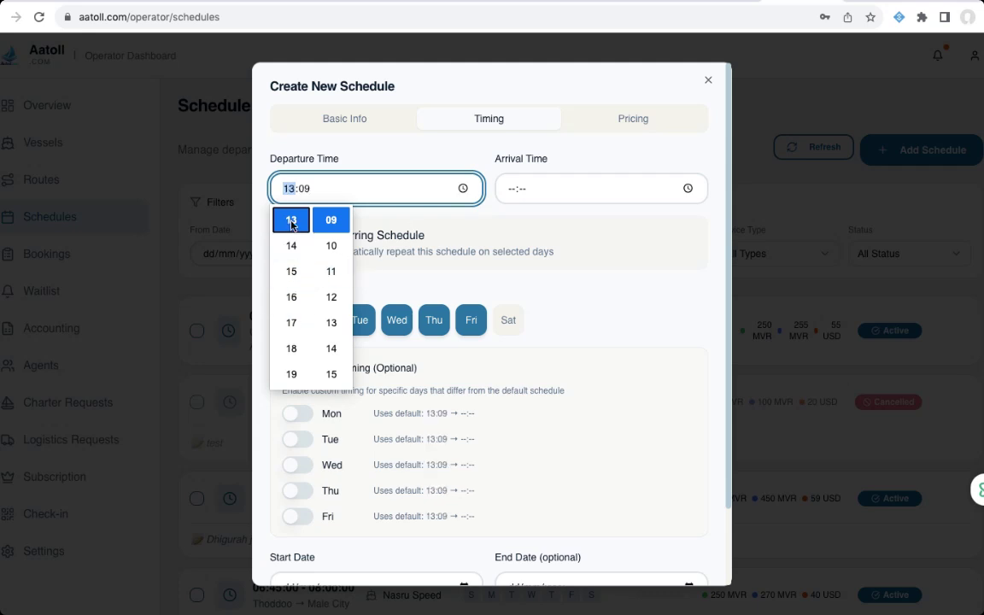
scroll(332, 225, "up", 4)
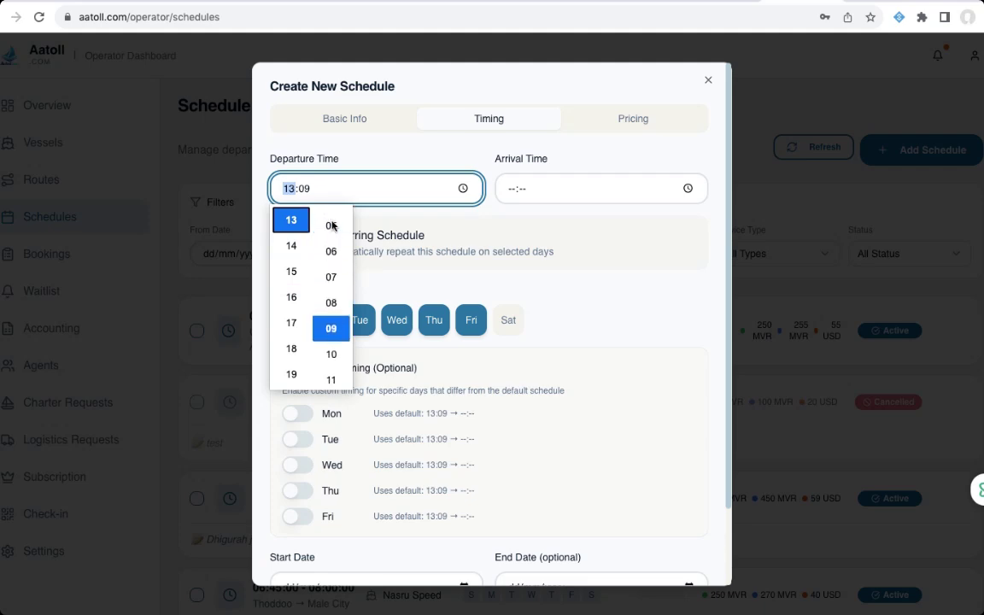
scroll(333, 224, "up", 1)
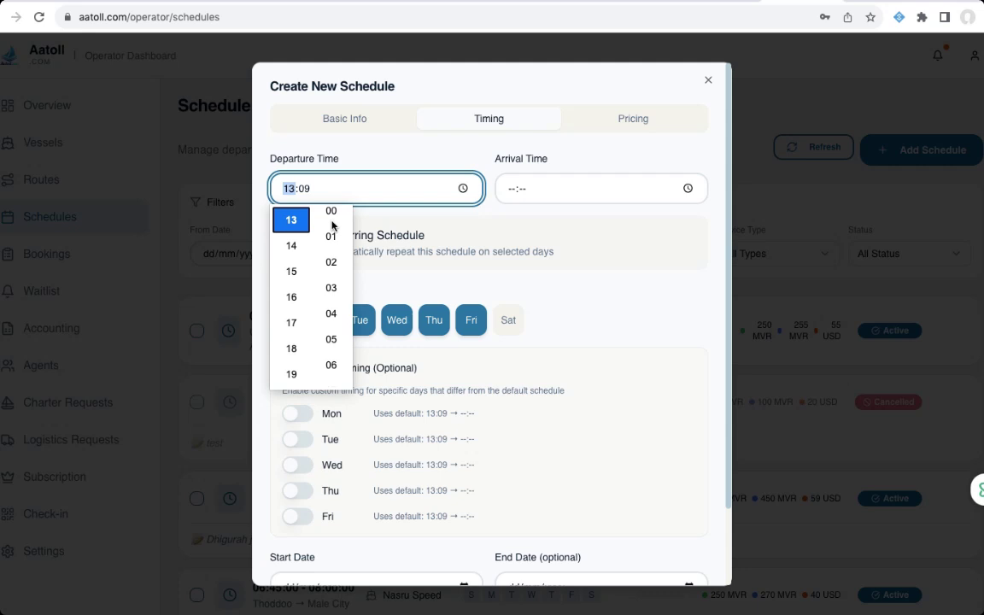
left_click(331, 212)
left_click(571, 224)
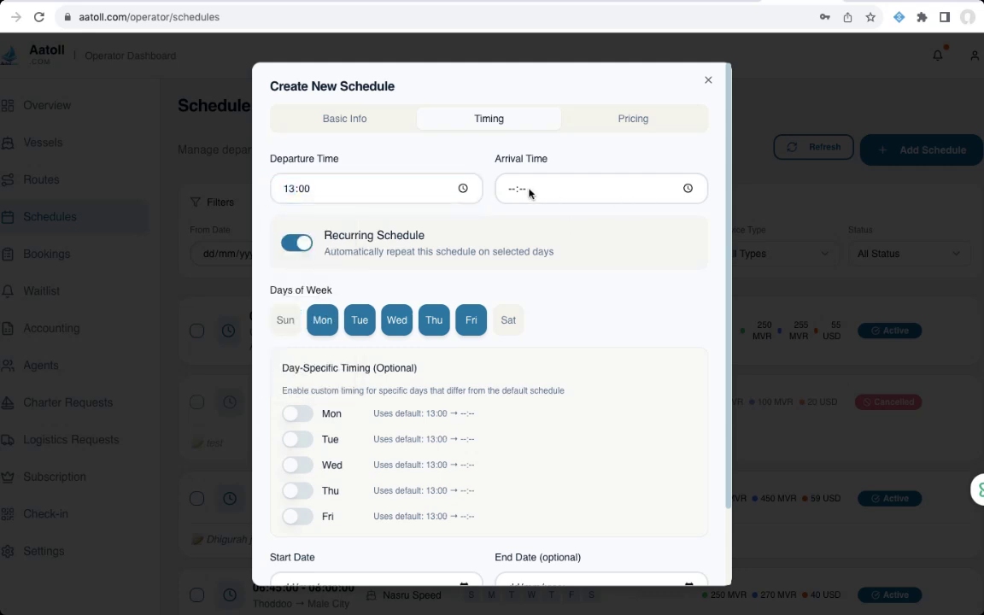
- Set the schedule's arrival time to 15:15
left_click(688, 189)
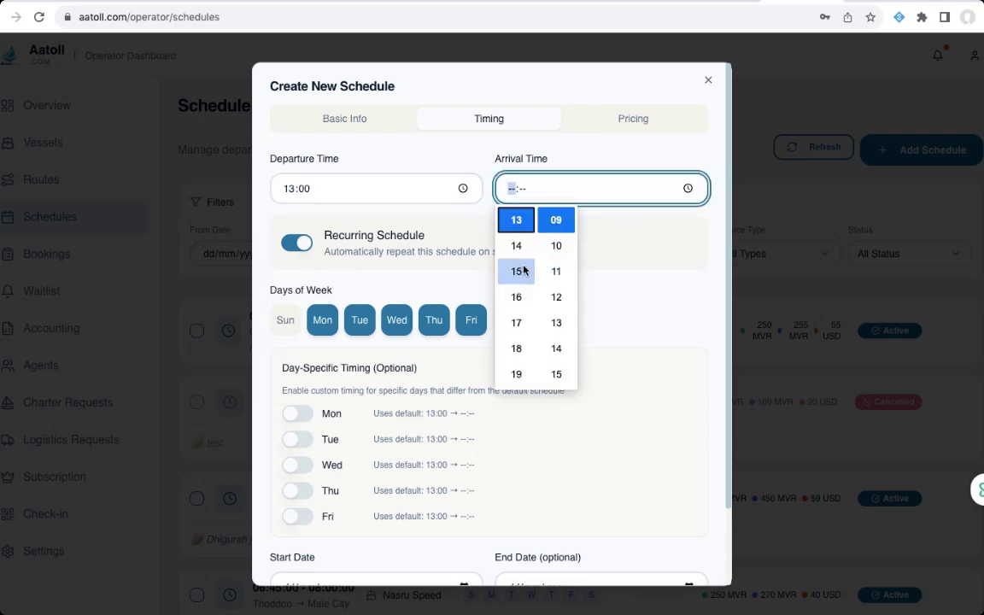
left_click(524, 271)
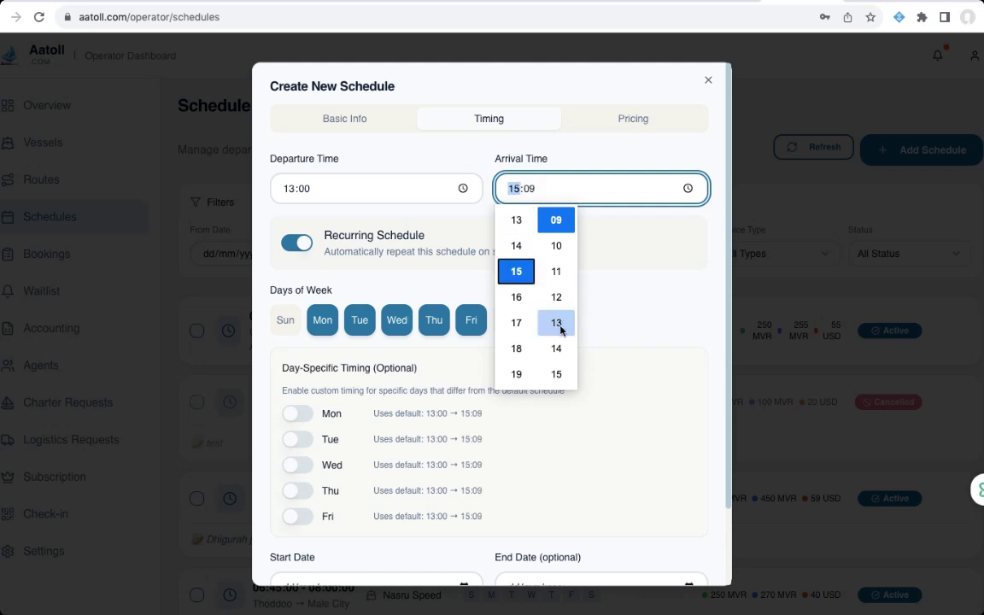
left_click(557, 374)
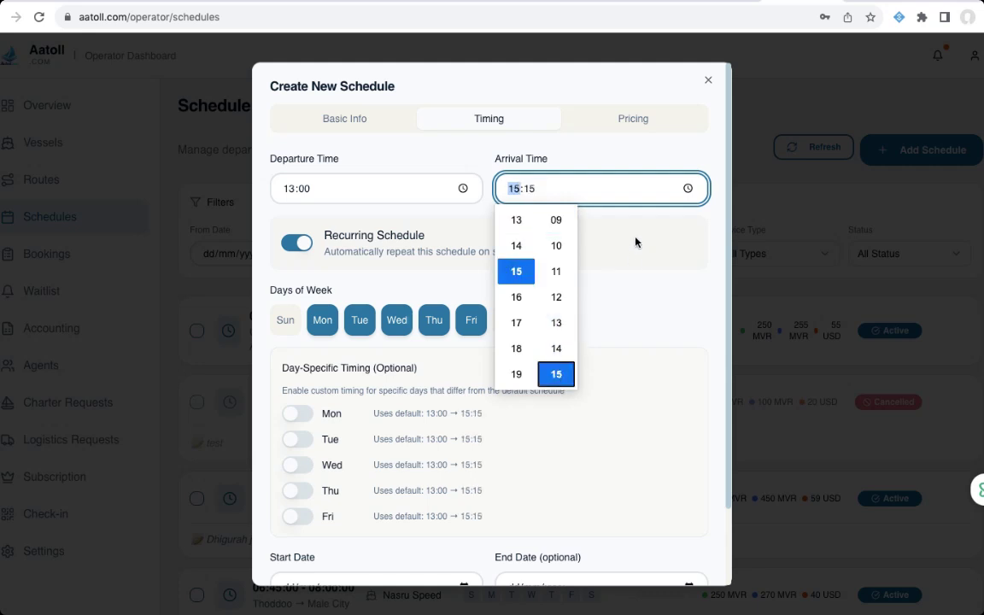
left_click(642, 213)
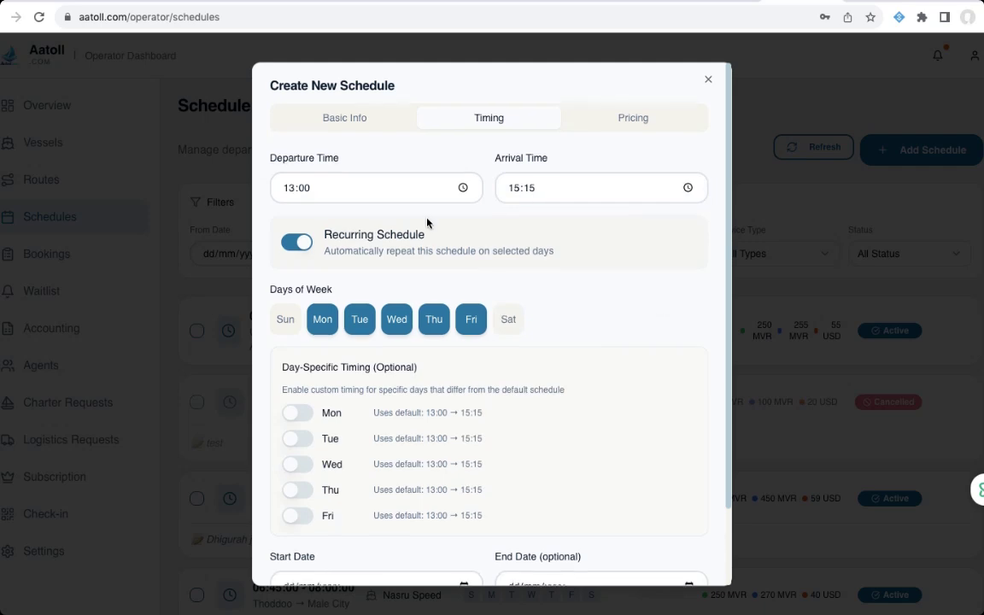
- Re-enable Recurring Schedule and add Sunday and Saturday to the selected days
scroll(427, 223, "down", 1)
left_click(295, 184)
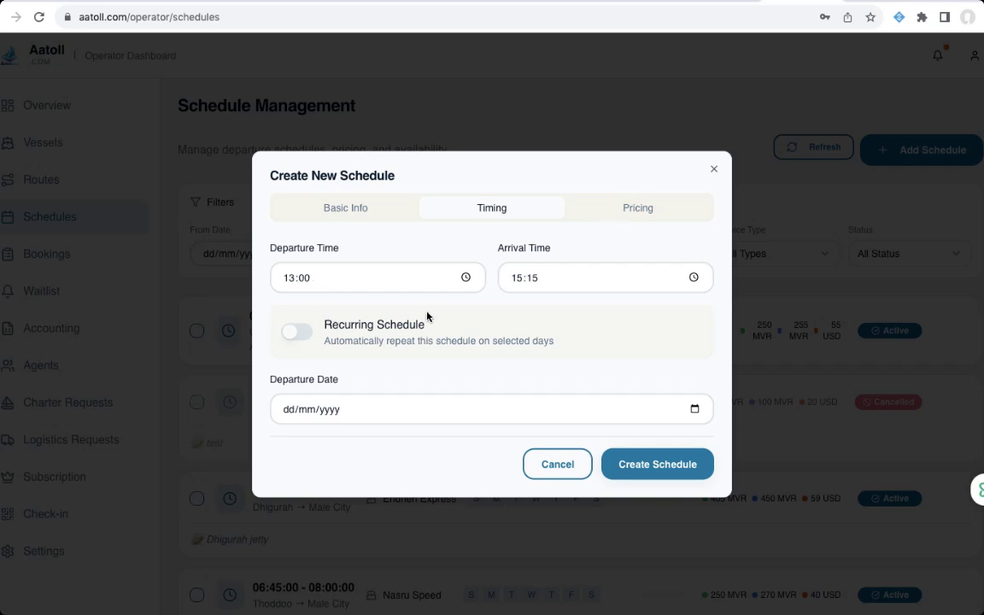
left_click(299, 335)
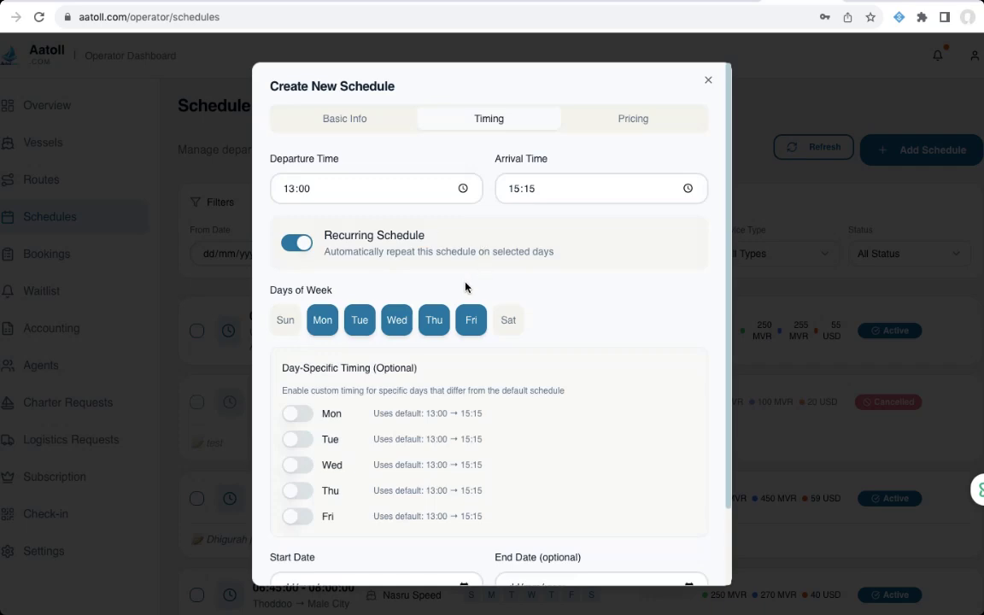
scroll(466, 287, "down", 2)
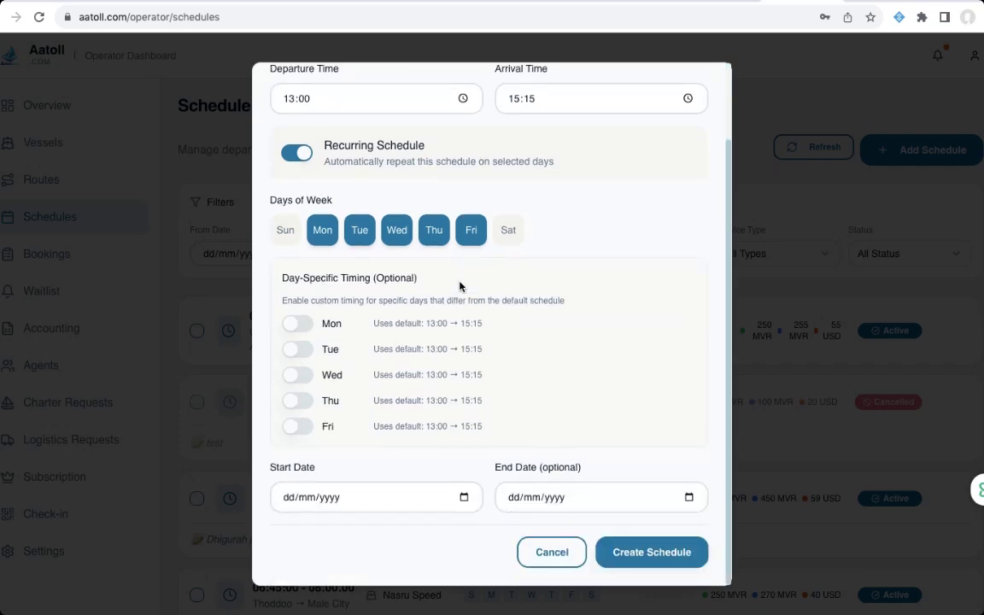
left_click(287, 232)
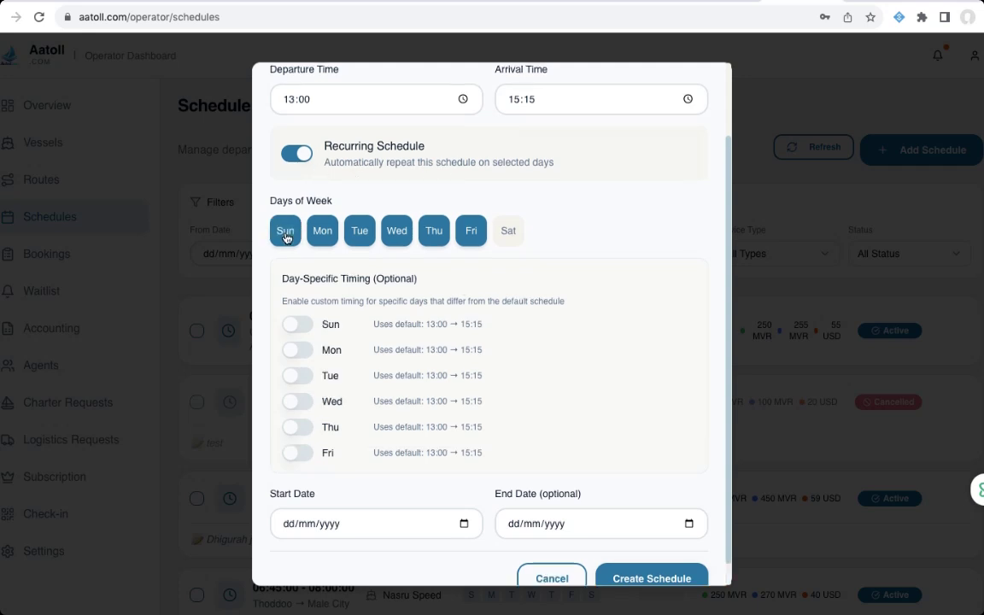
left_click(511, 234)
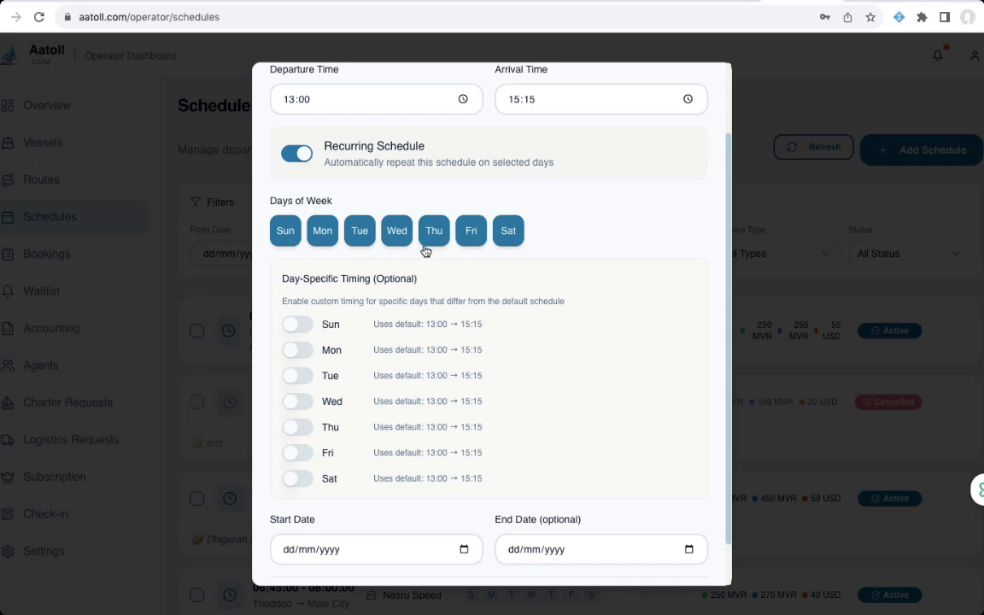
scroll(400, 237, "down", 2)
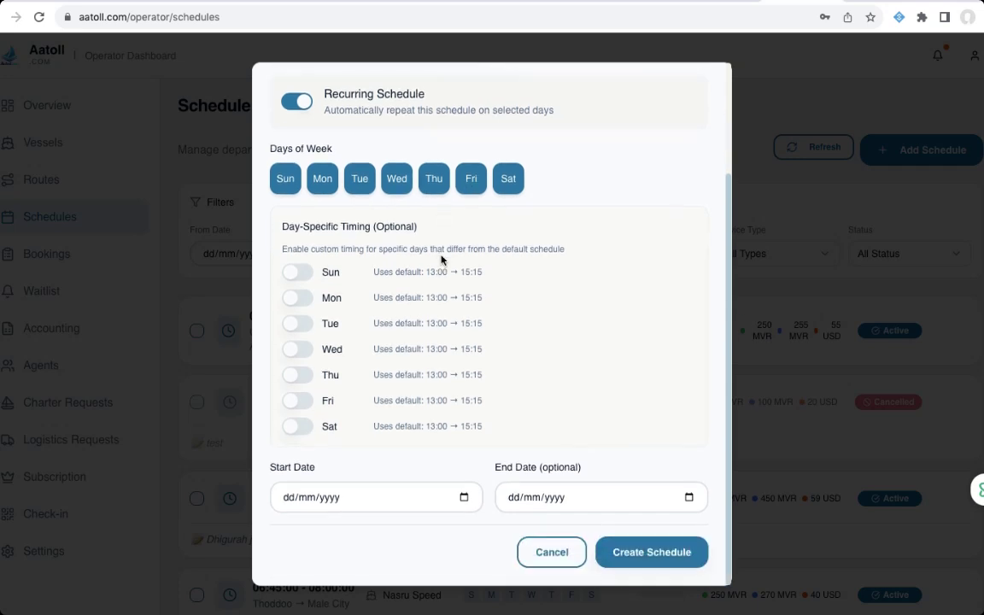
- Enable Day-Specific Timing for all seven days, Sunday through Saturday
left_click(297, 273)
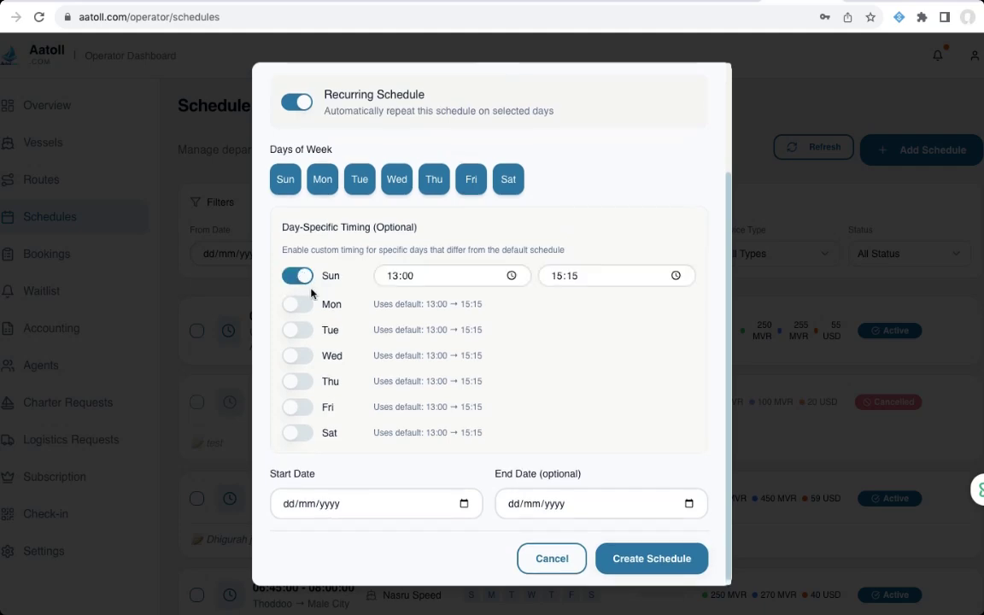
left_click(298, 306)
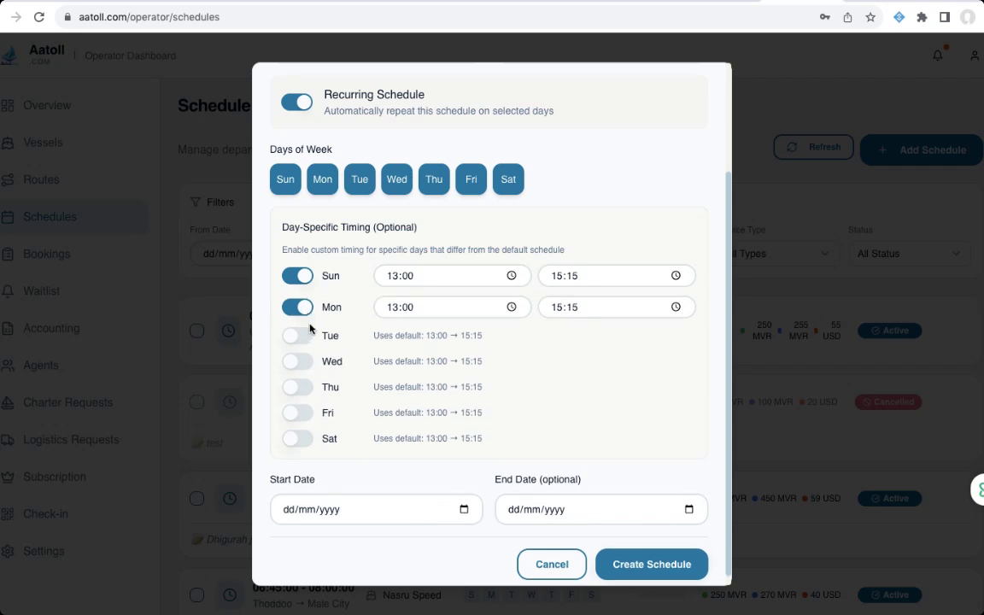
left_click(299, 337)
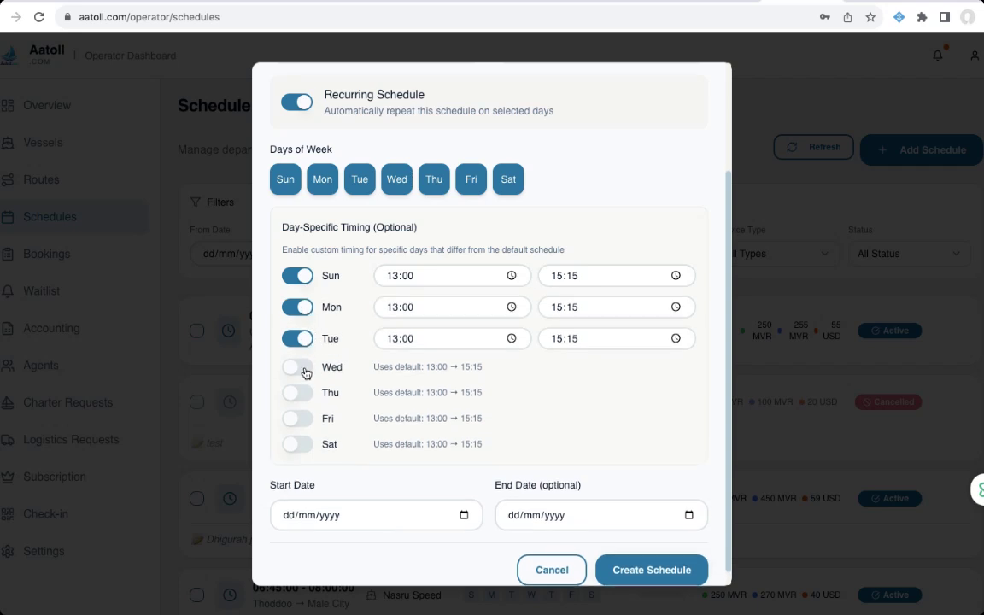
left_click(301, 371)
left_click(304, 405)
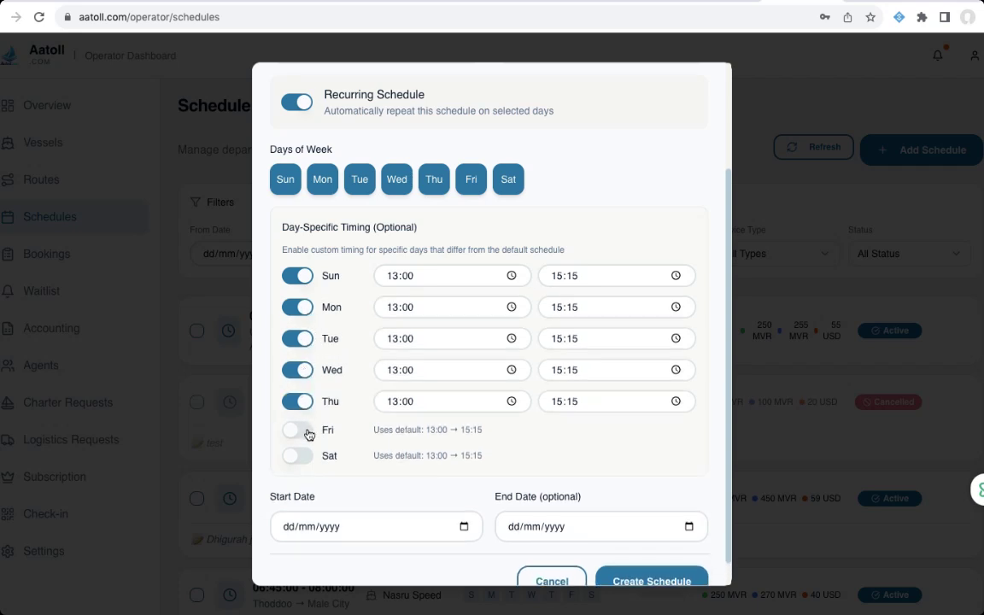
left_click(306, 432)
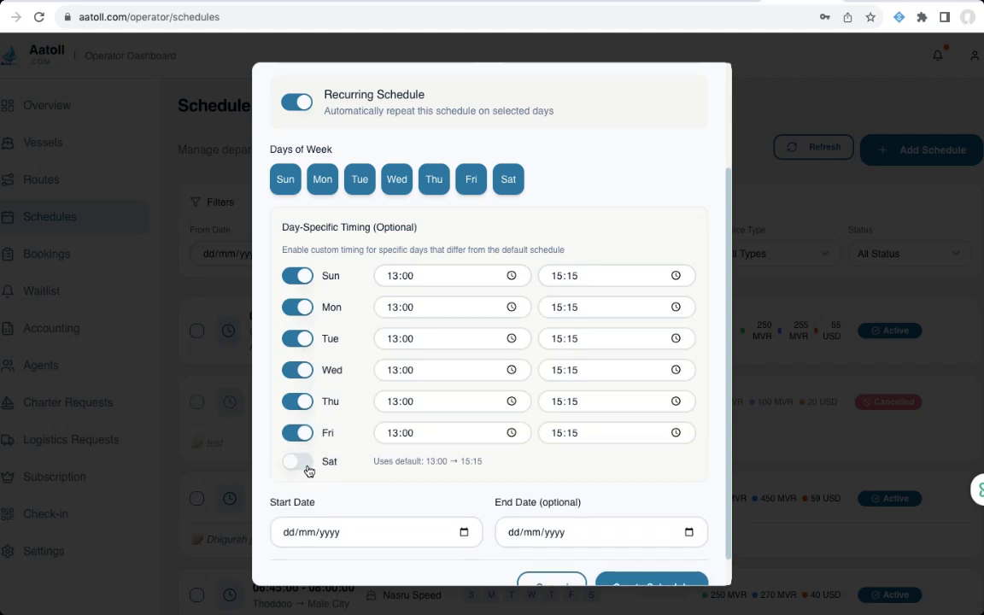
left_click(296, 463)
- Change Friday's timing to depart at 14:00 and arrive at 16:15
left_click(511, 432)
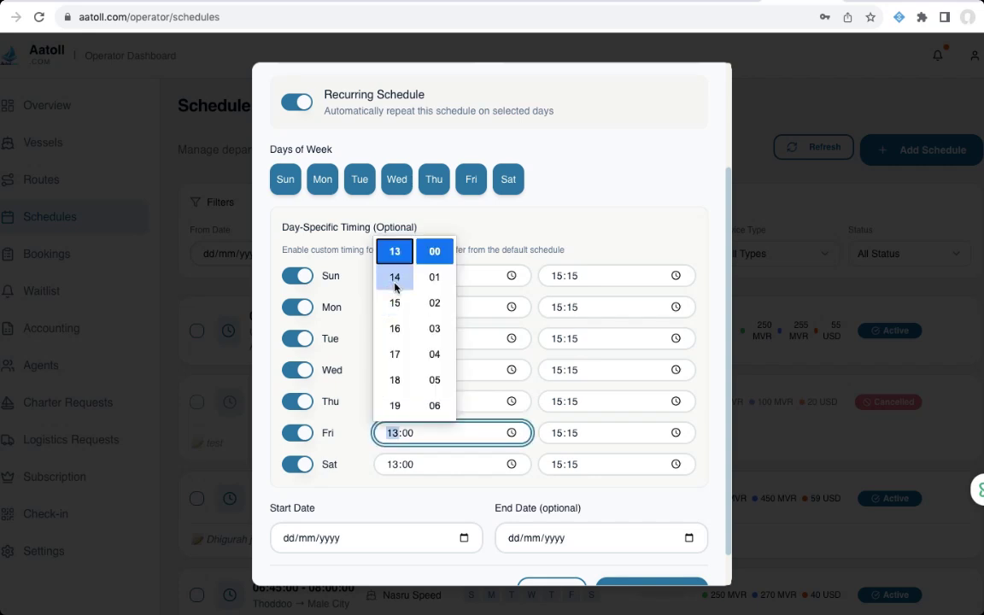
left_click(395, 277)
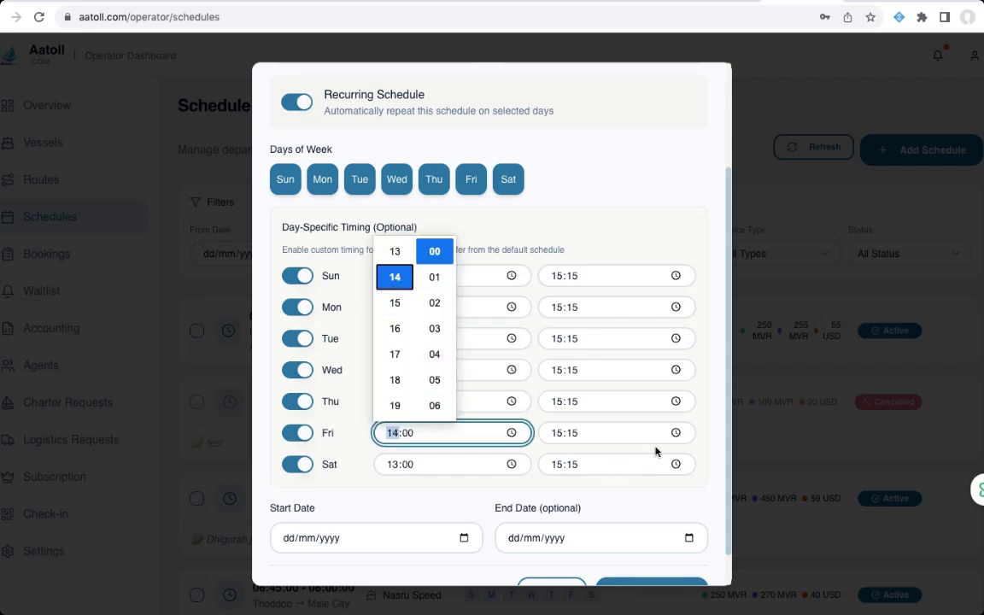
left_click(679, 433)
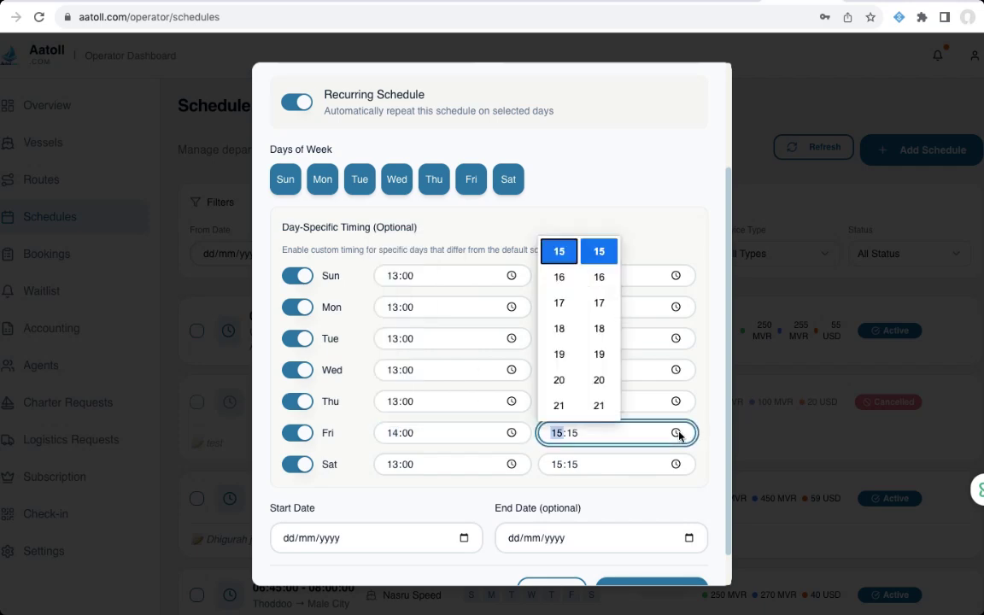
left_click(558, 277)
left_click(627, 496)
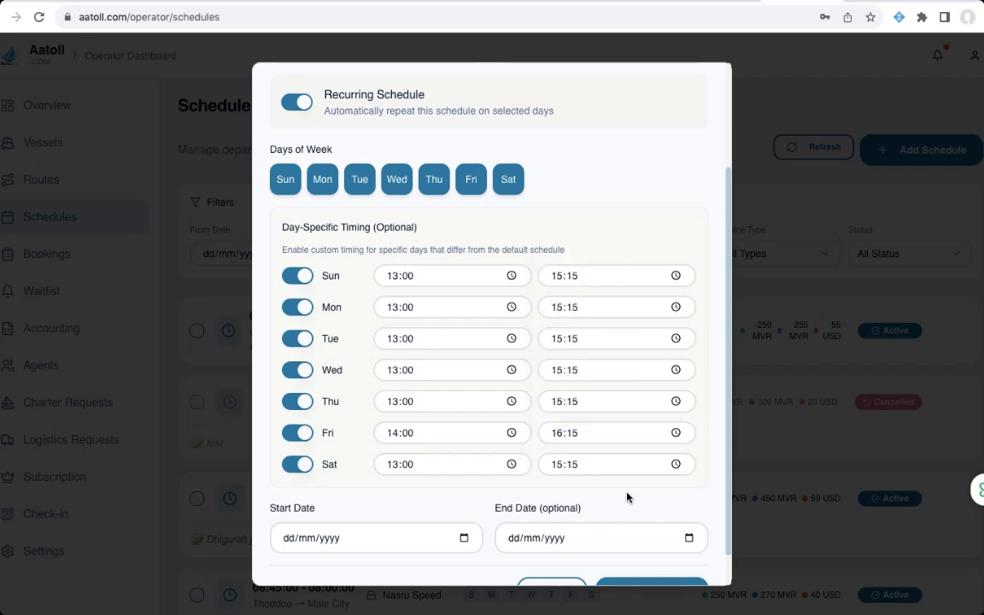
scroll(627, 498, "down", 1)
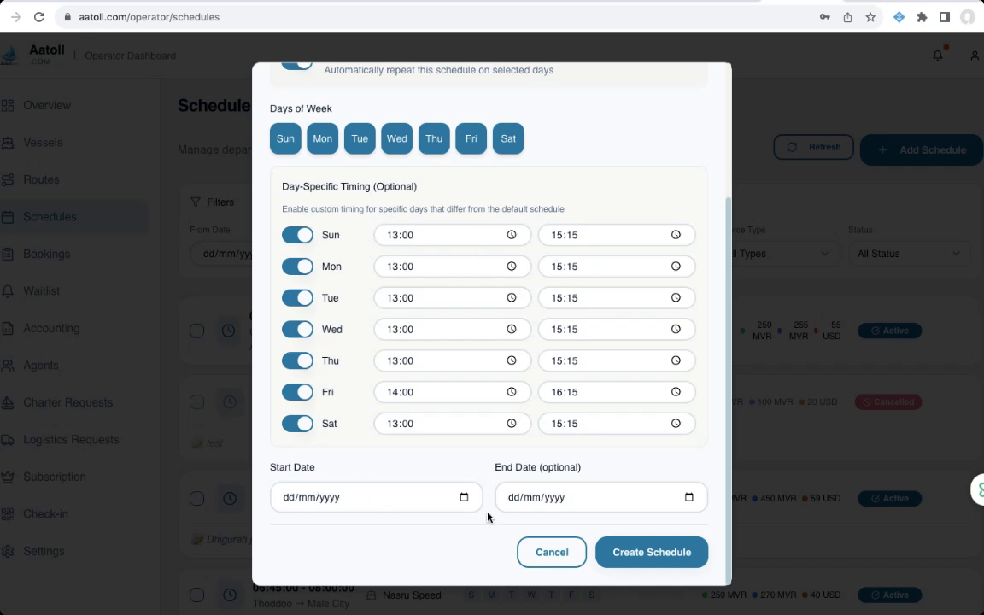
- Pick 20 January 2026 as the start date and 1 February 2027 as the end date
left_click(464, 498)
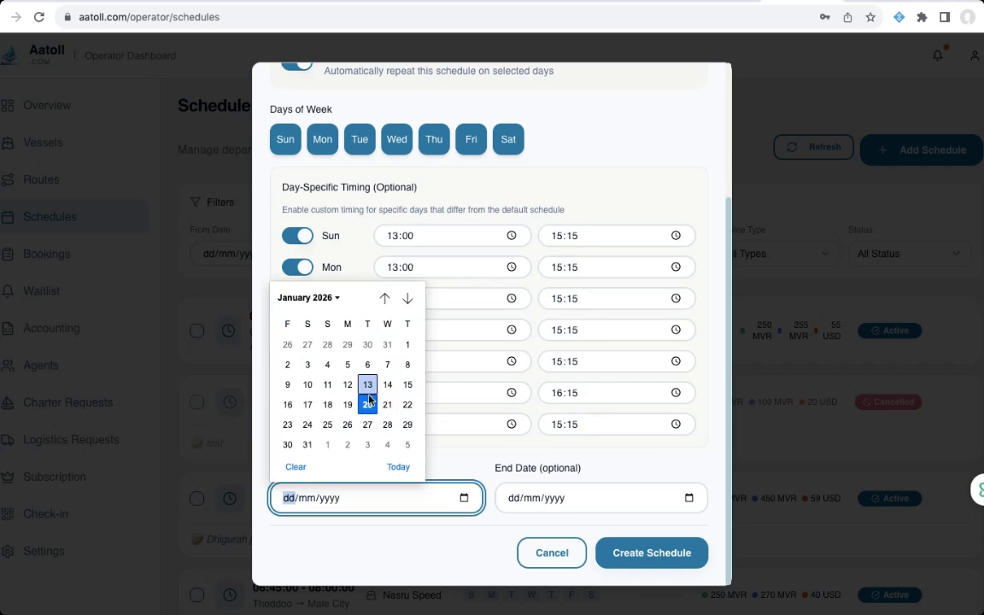
left_click(368, 406)
left_click(689, 498)
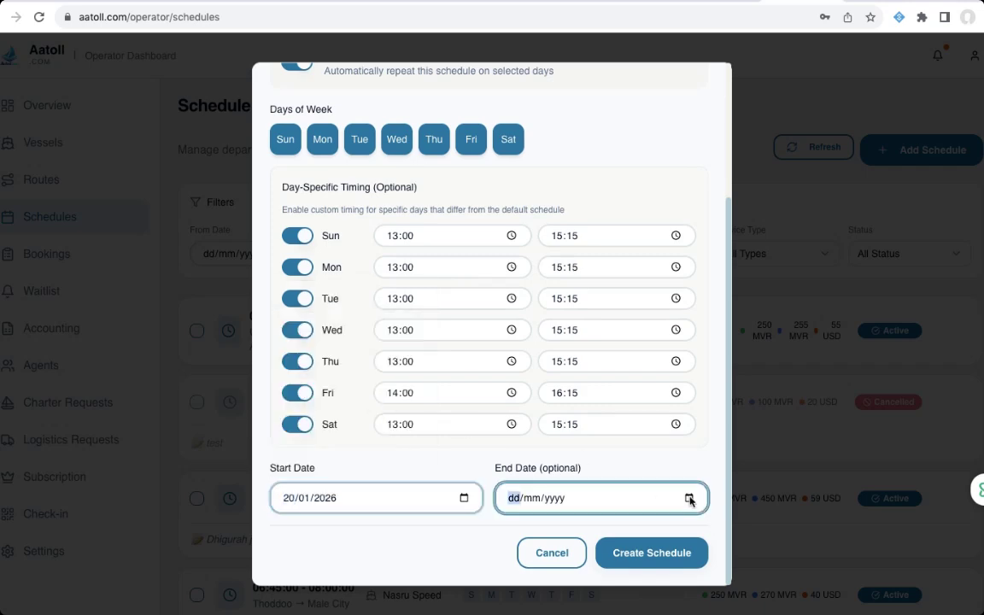
left_click(531, 297)
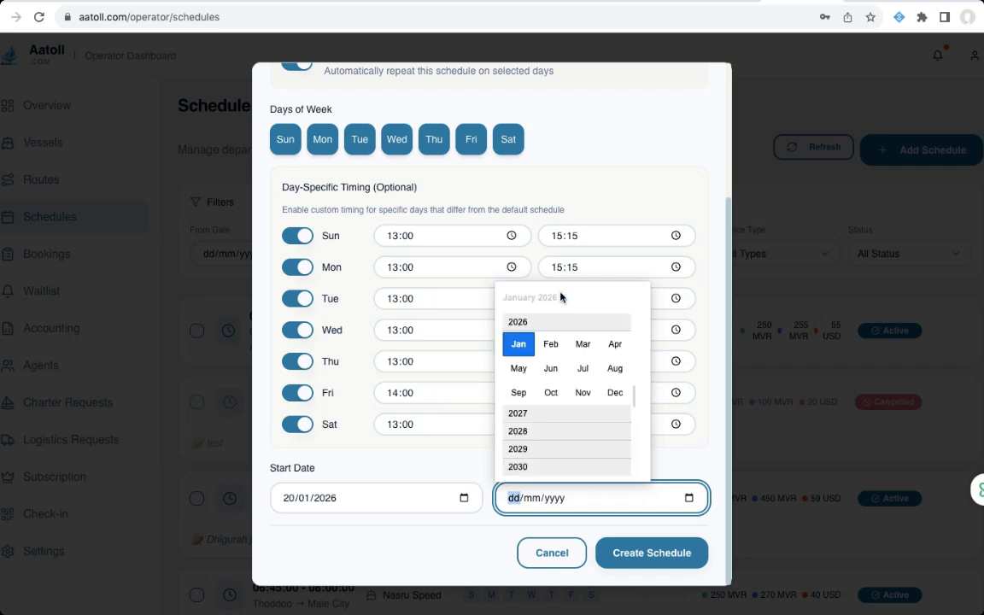
left_click(531, 416)
left_click(551, 344)
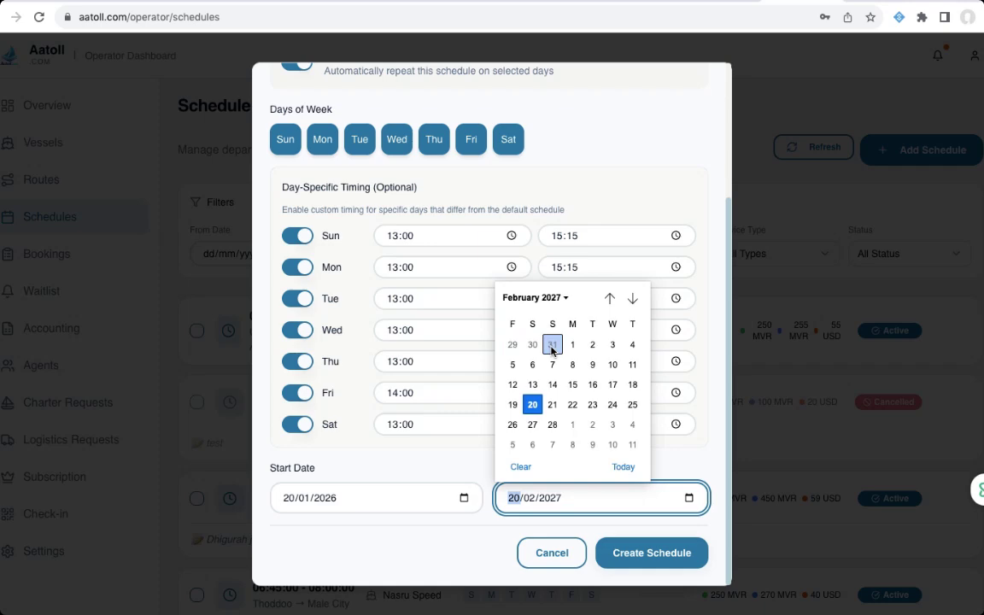
left_click(552, 346)
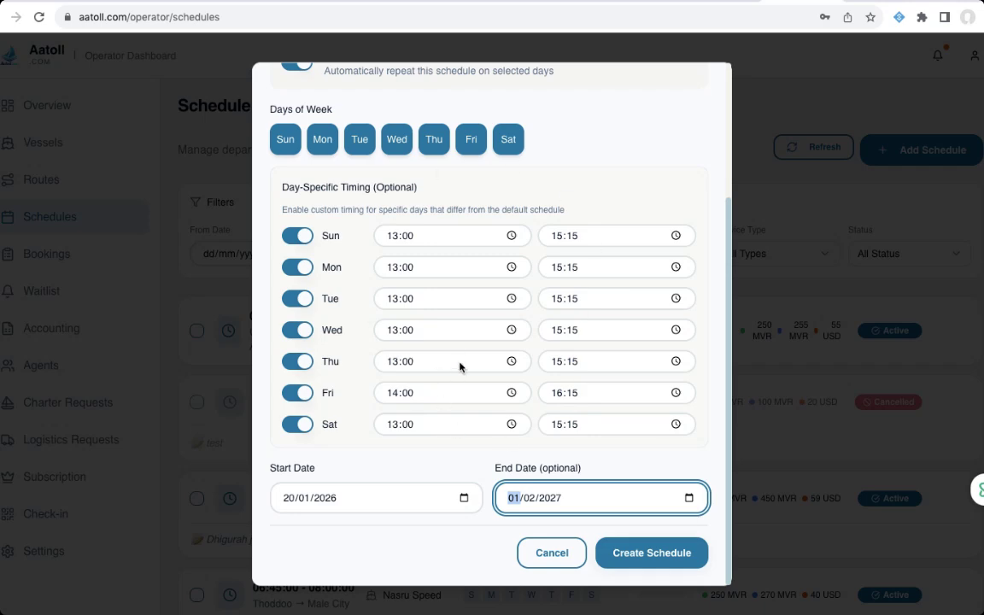
scroll(536, 224, "up", 3)
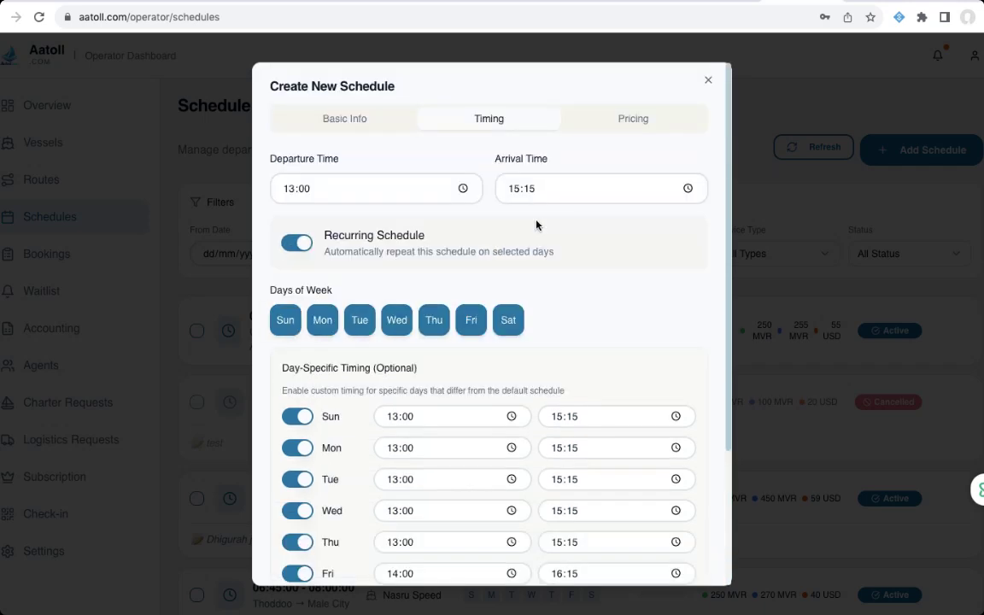
scroll(537, 225, "down", 1)
scroll(537, 225, "up", 1)
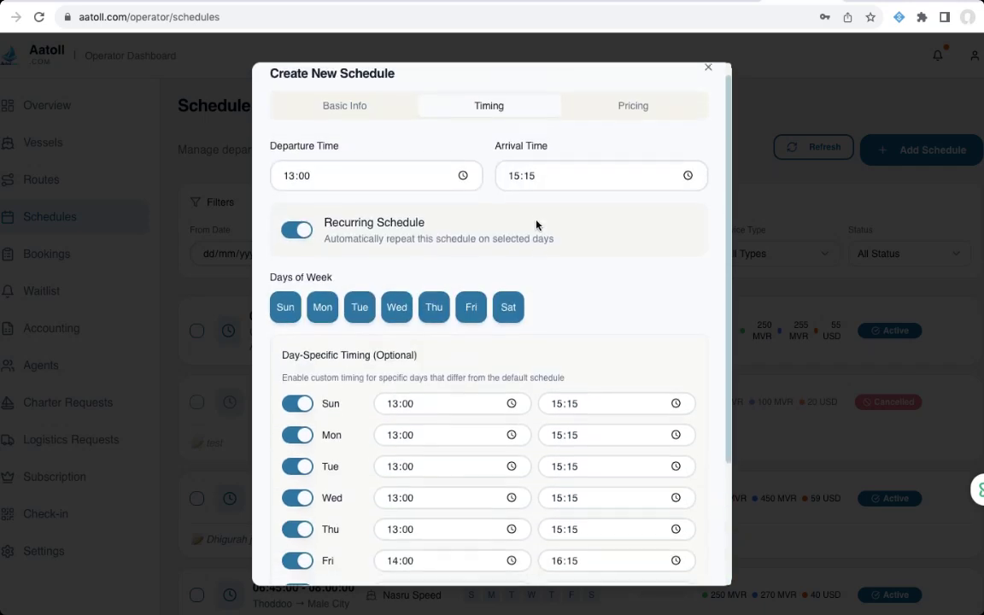
- Price the schedule at 400 MVR for locals and expats, 50 USD for tourists, with 5 blocked seats
left_click(627, 107)
left_click(324, 282)
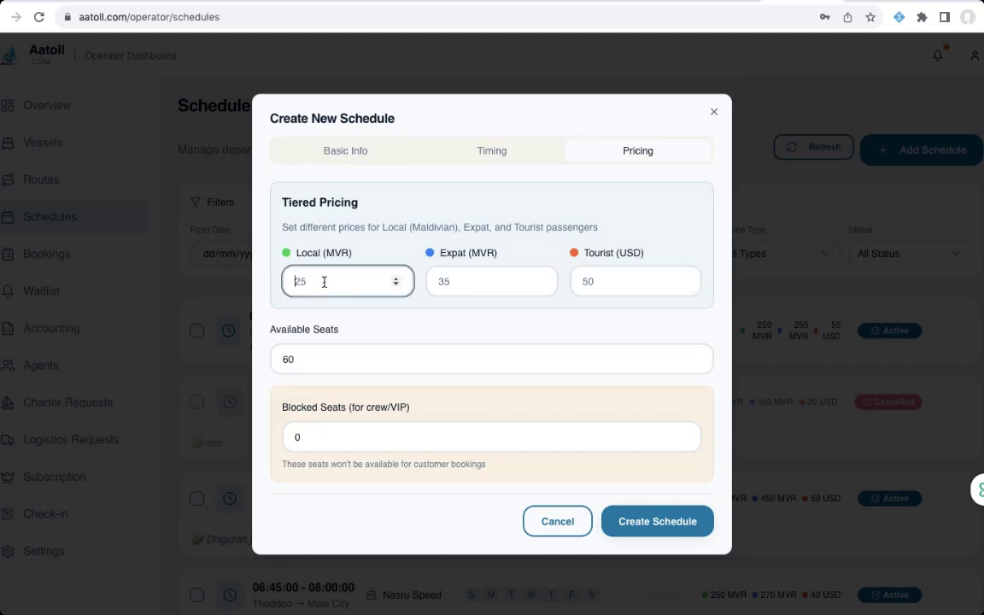
type("400")
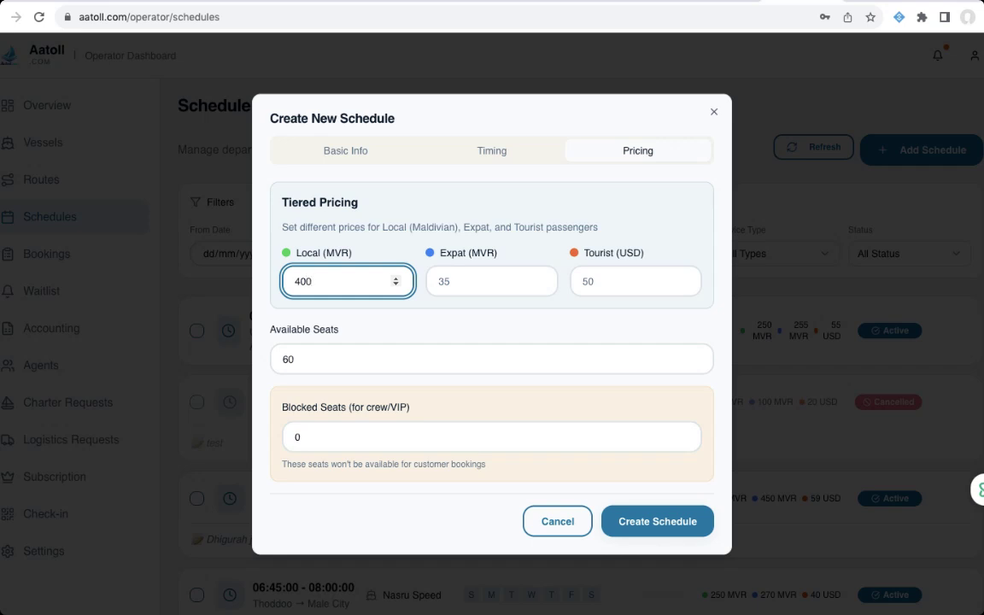
left_click(452, 281)
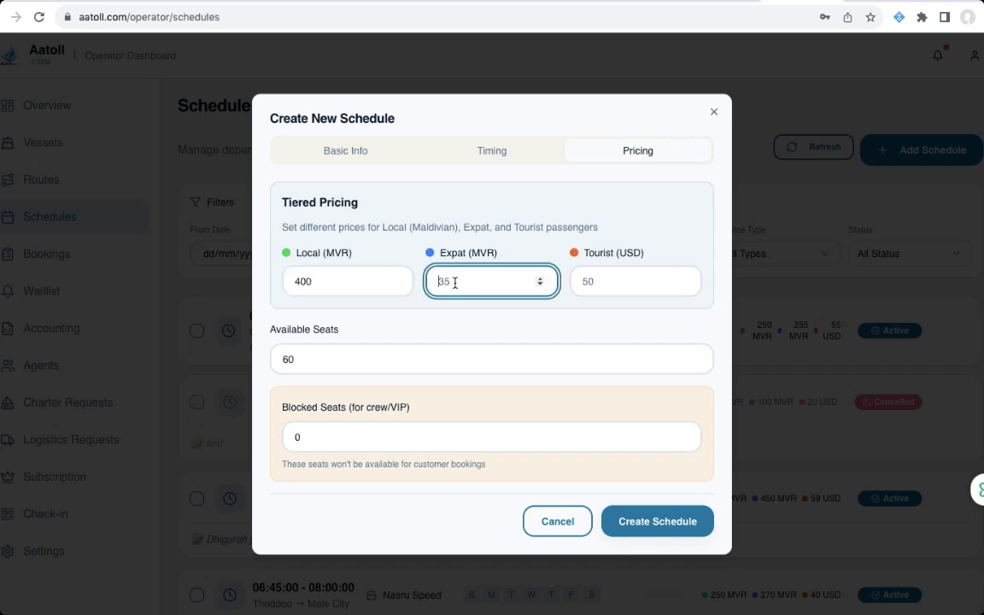
type("400")
left_click(605, 281)
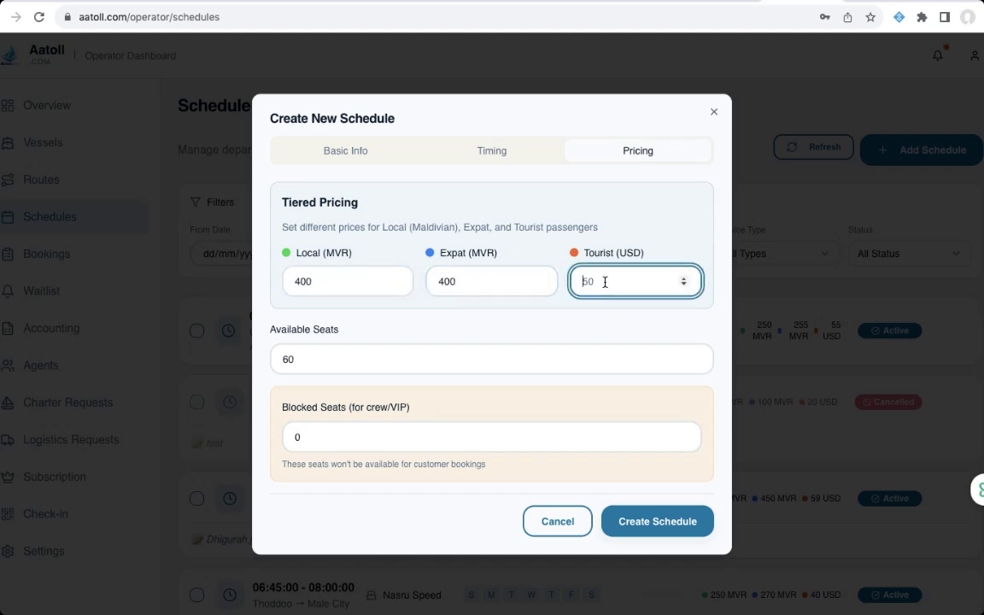
type("50")
left_click(303, 439)
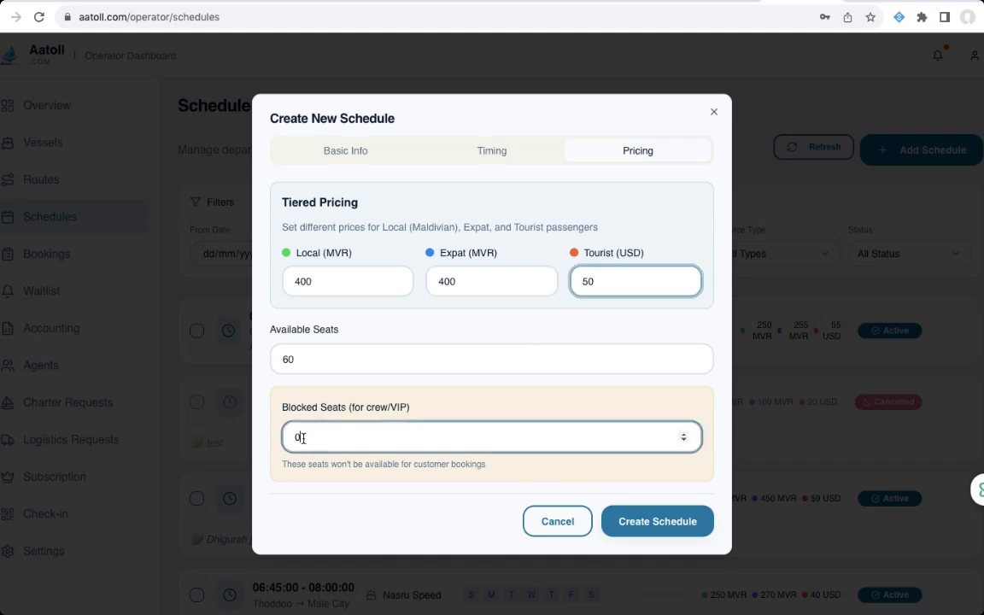
key("super+a")
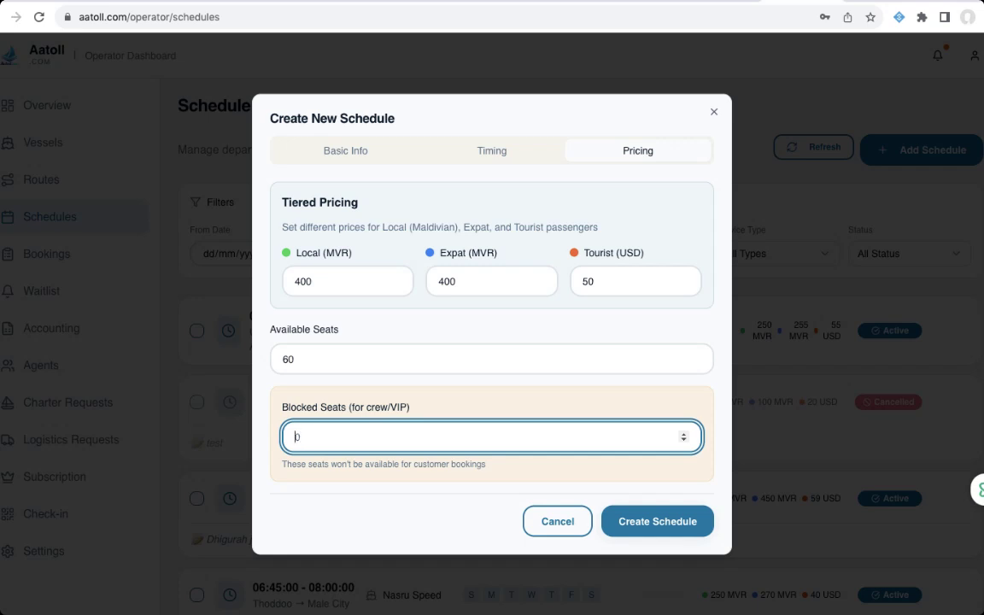
left_click(483, 385)
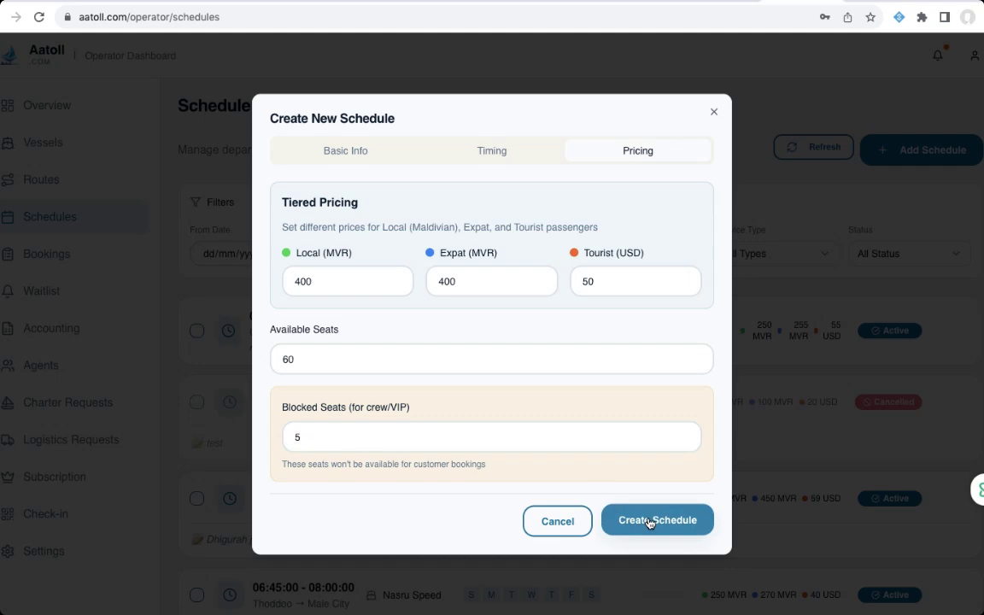
- Review the Timing and Basic Info tabs, then create the schedule
left_click(488, 152)
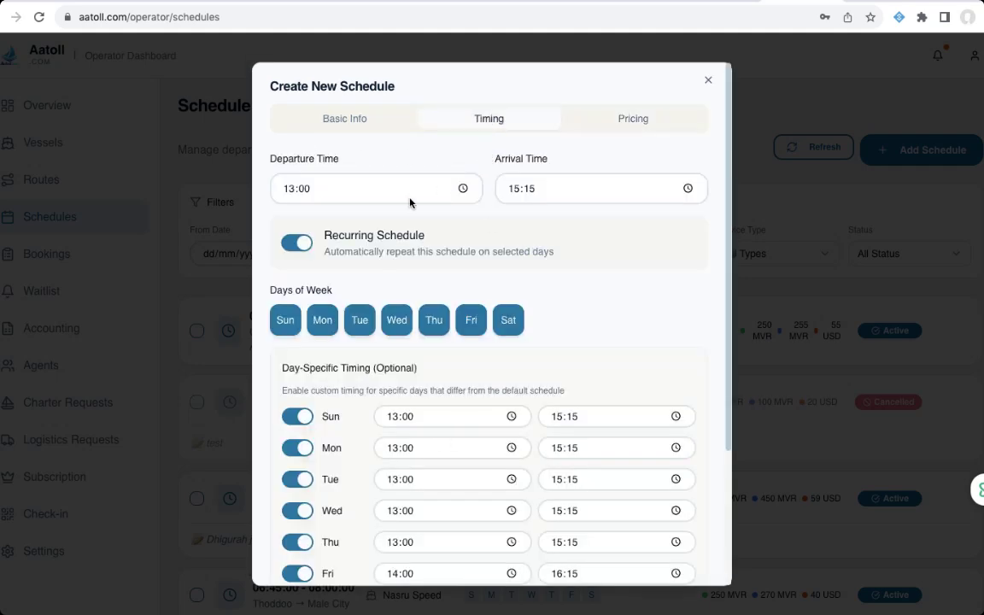
left_click(291, 111)
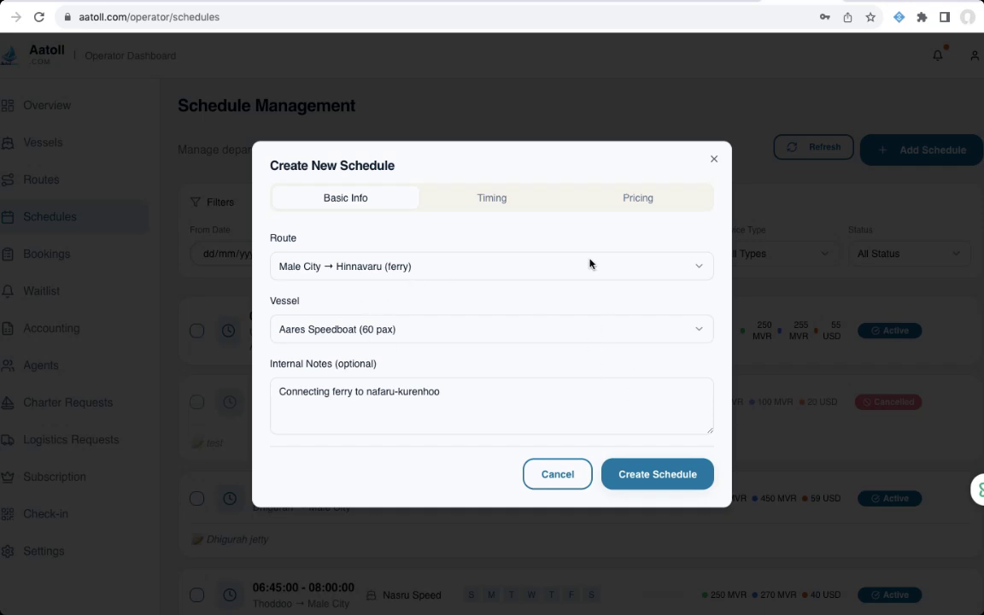
left_click(662, 479)
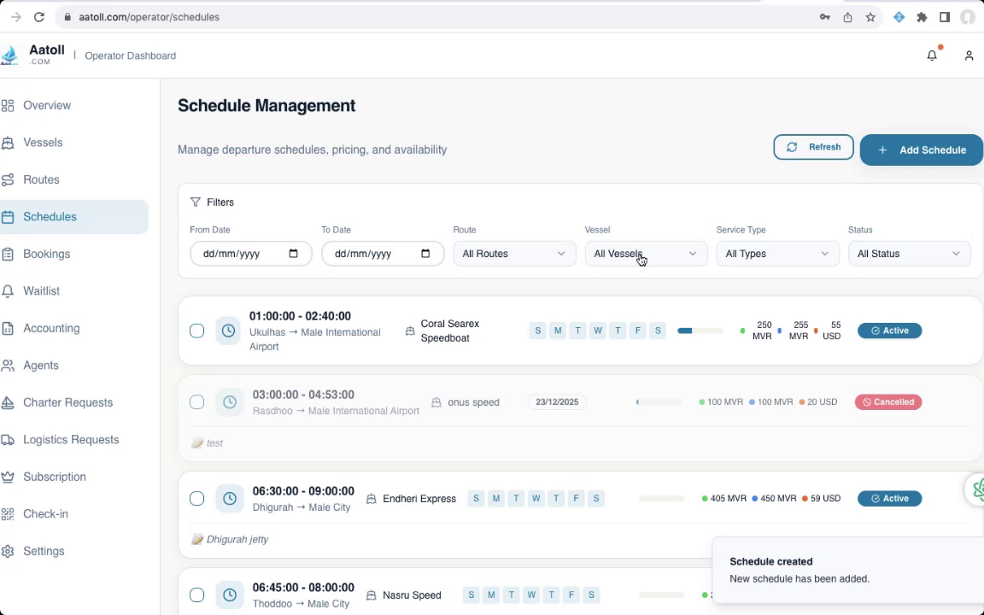
- Filter the schedule list to the Male City → Hinnavaru route
left_click(563, 255)
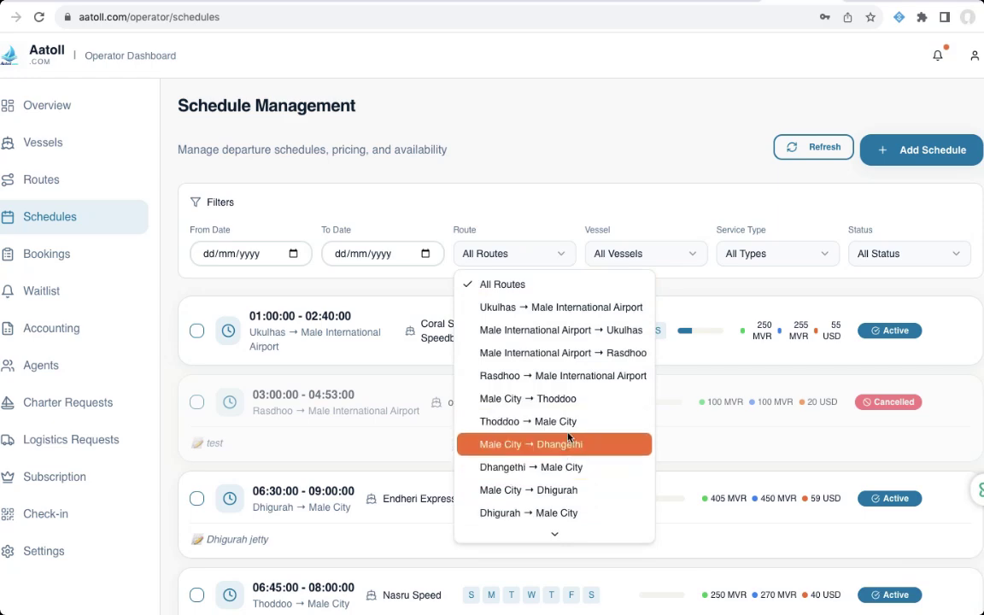
scroll(569, 437, "down", 1)
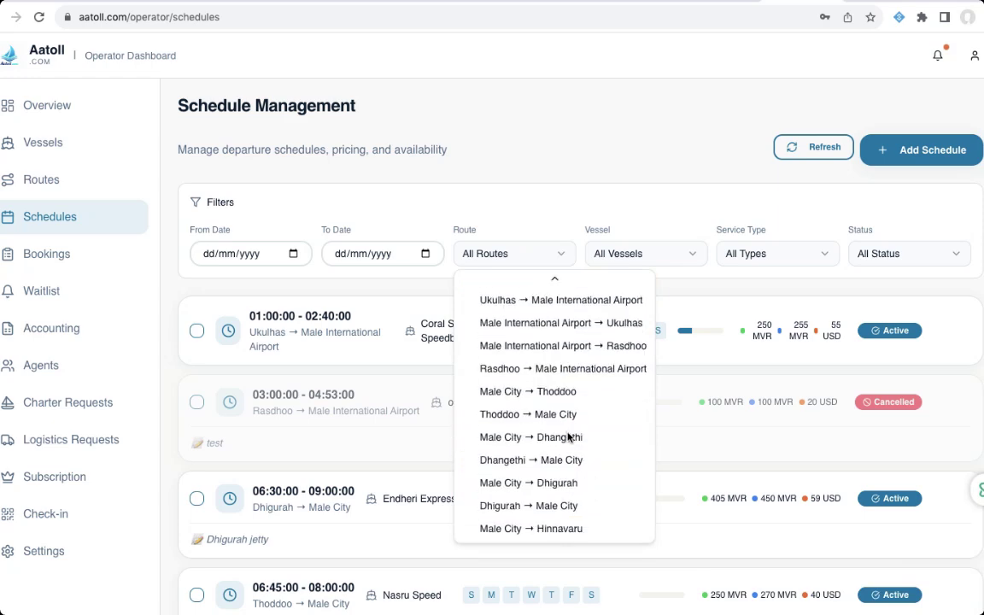
left_click(569, 529)
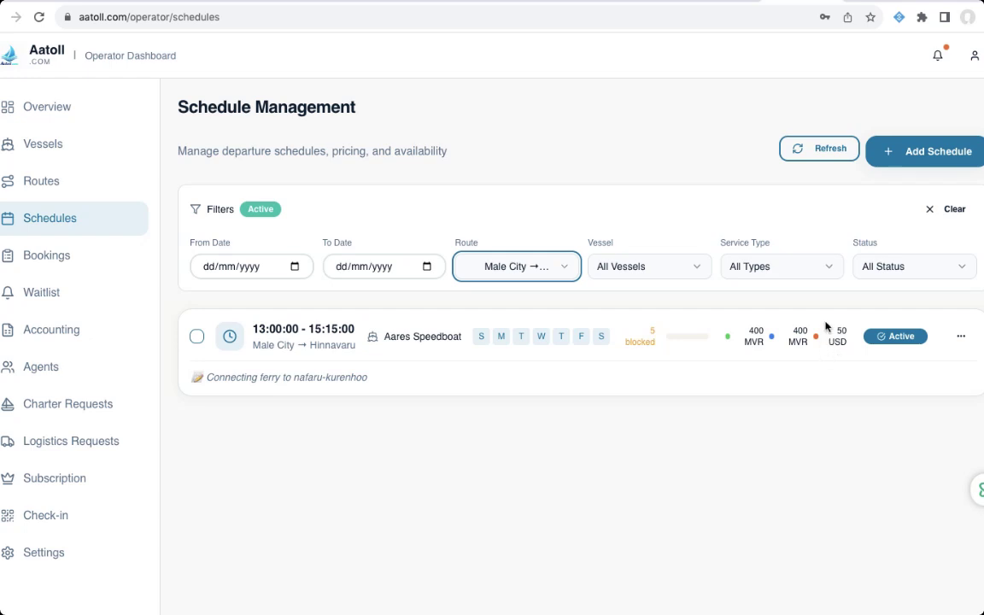
- Check the 13:00 schedule's timing without changes, then bring up its Block/Unblock Seats dialog
left_click(962, 339)
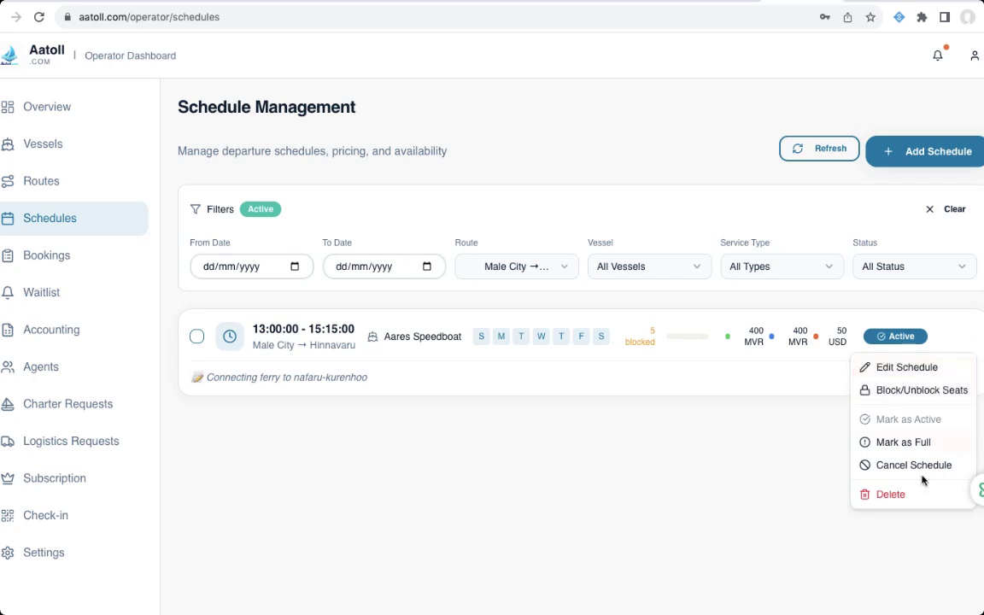
left_click(908, 368)
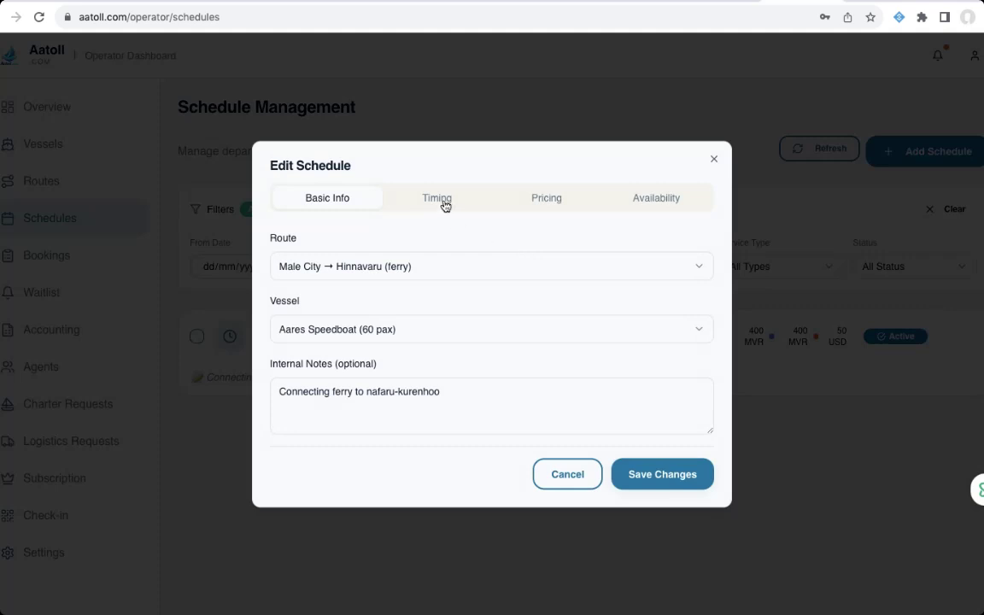
left_click(445, 206)
scroll(468, 422, "down", 3)
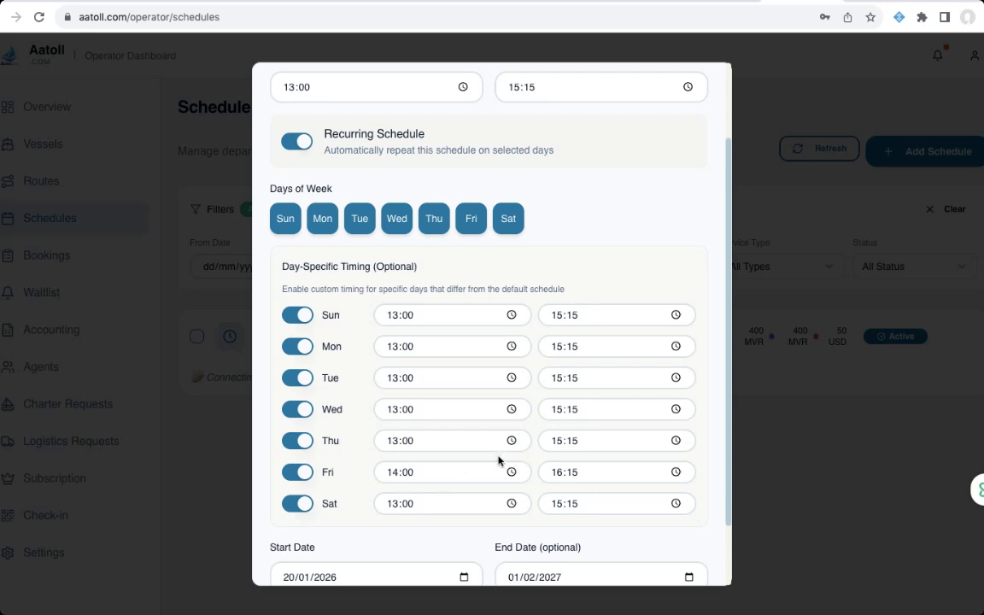
scroll(515, 438, "up", 3)
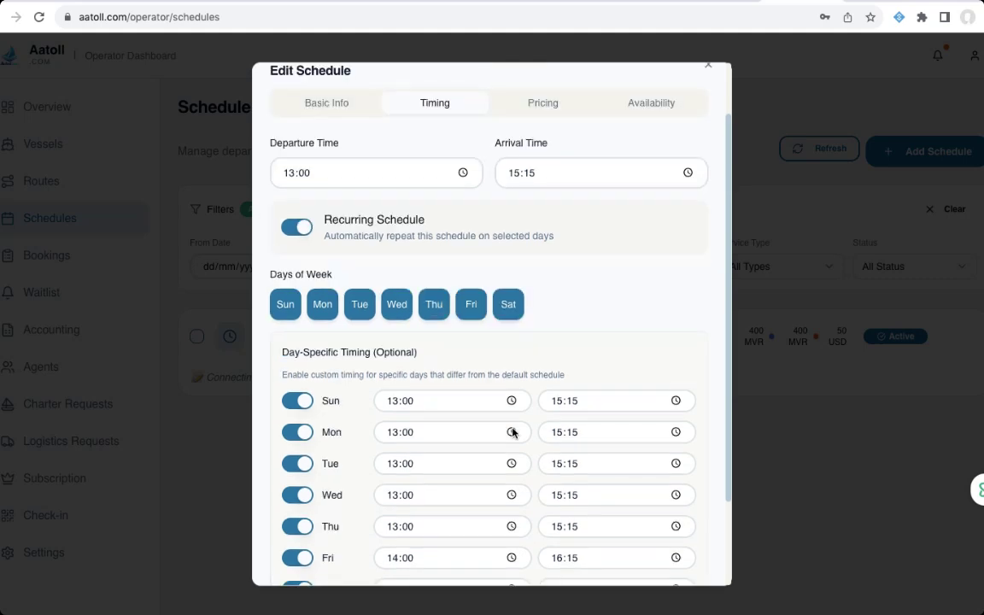
left_click(709, 85)
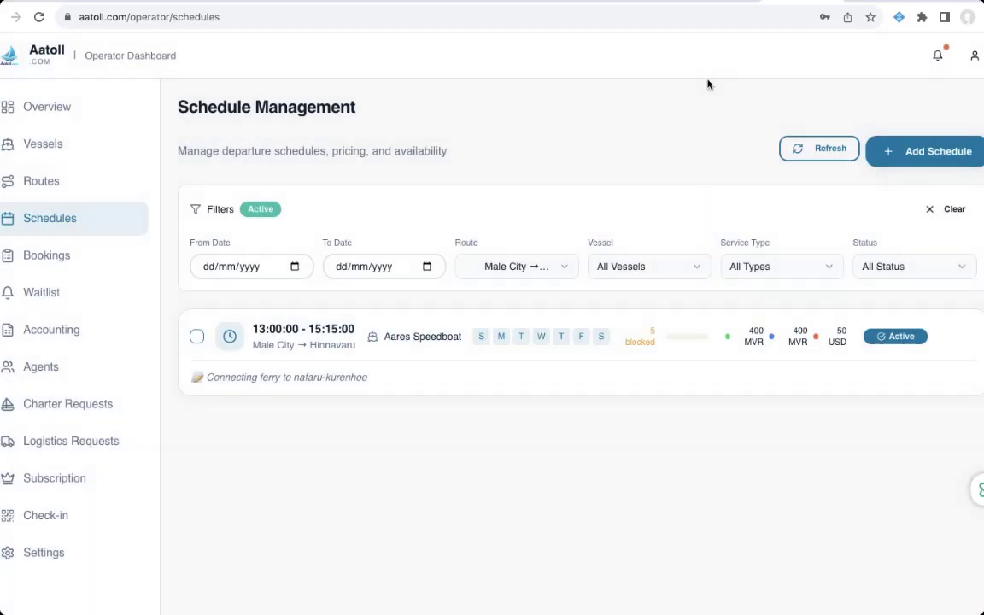
left_click(961, 340)
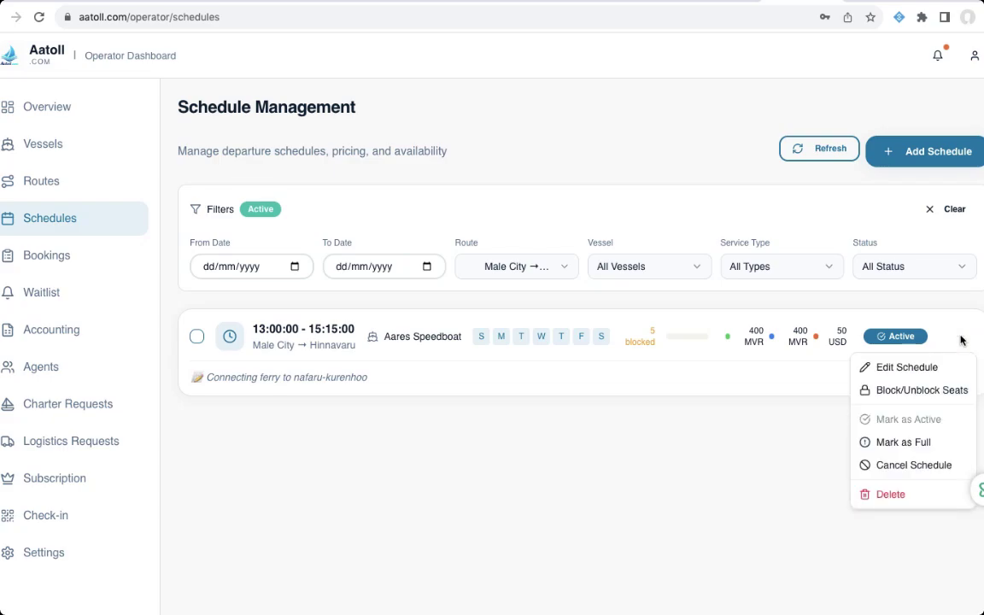
left_click(922, 391)
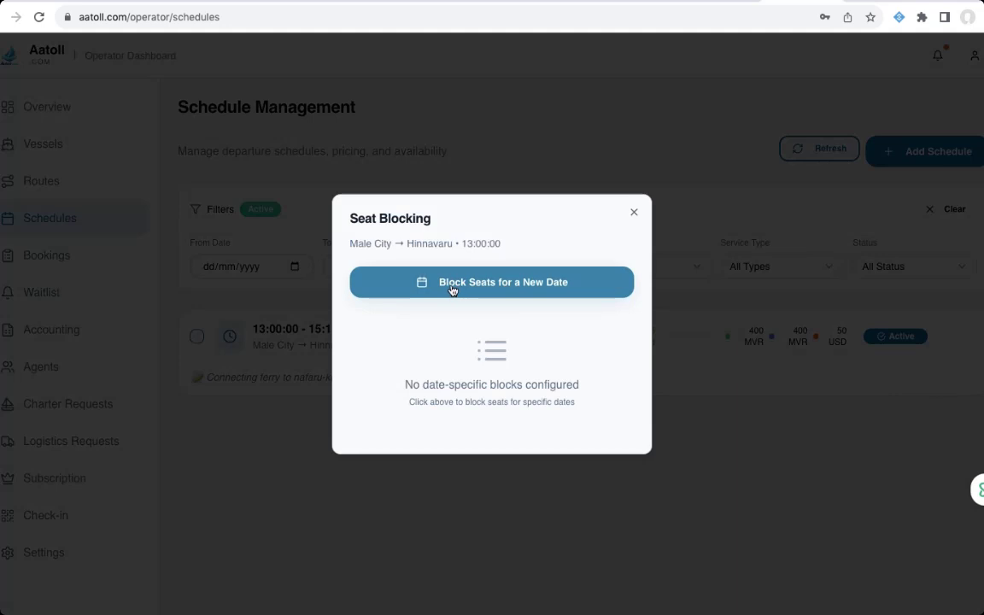
- Start a date-specific seat block for January 21, 2026
left_click(452, 290)
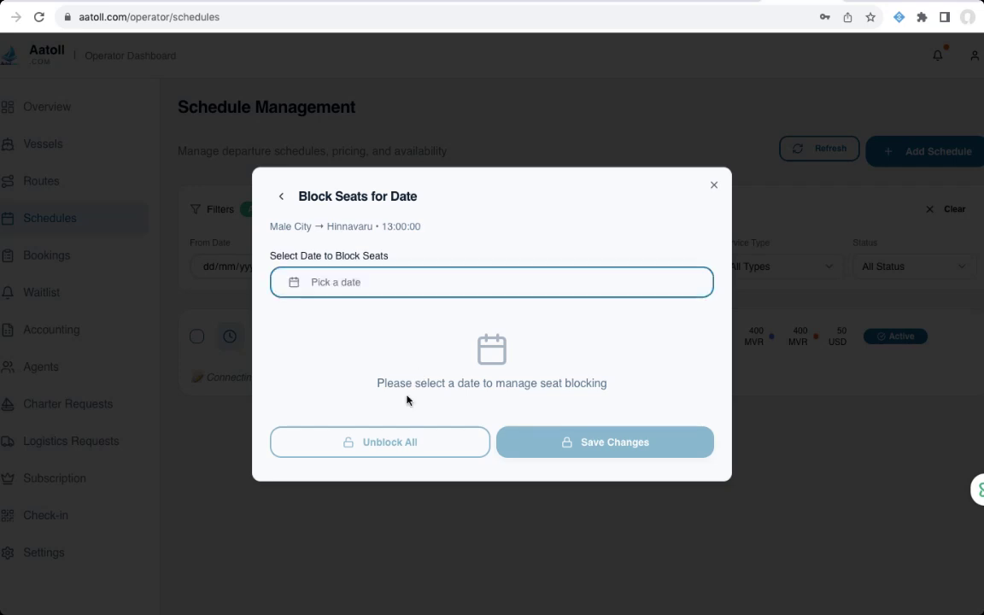
left_click(347, 282)
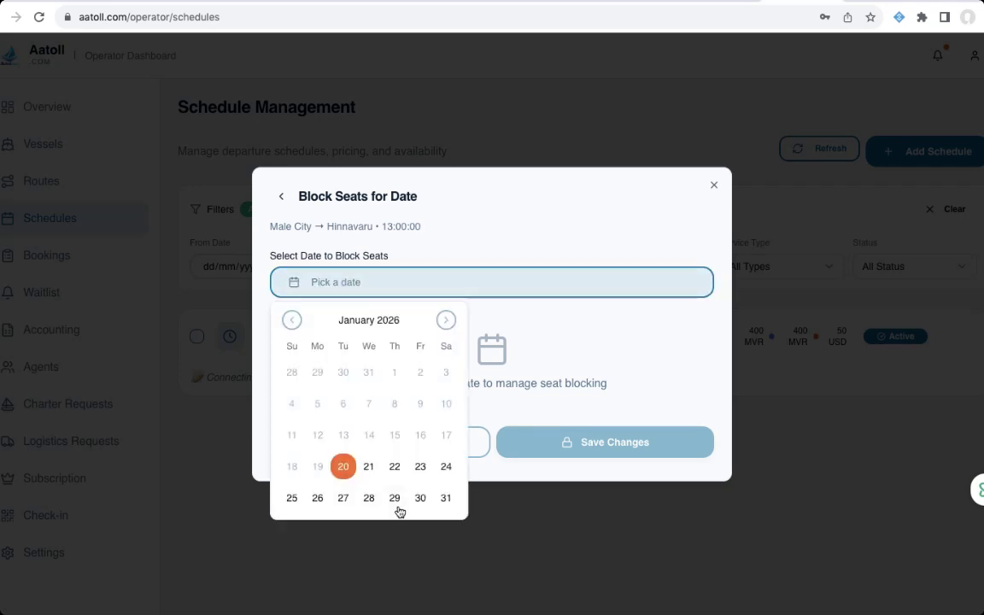
left_click(370, 468)
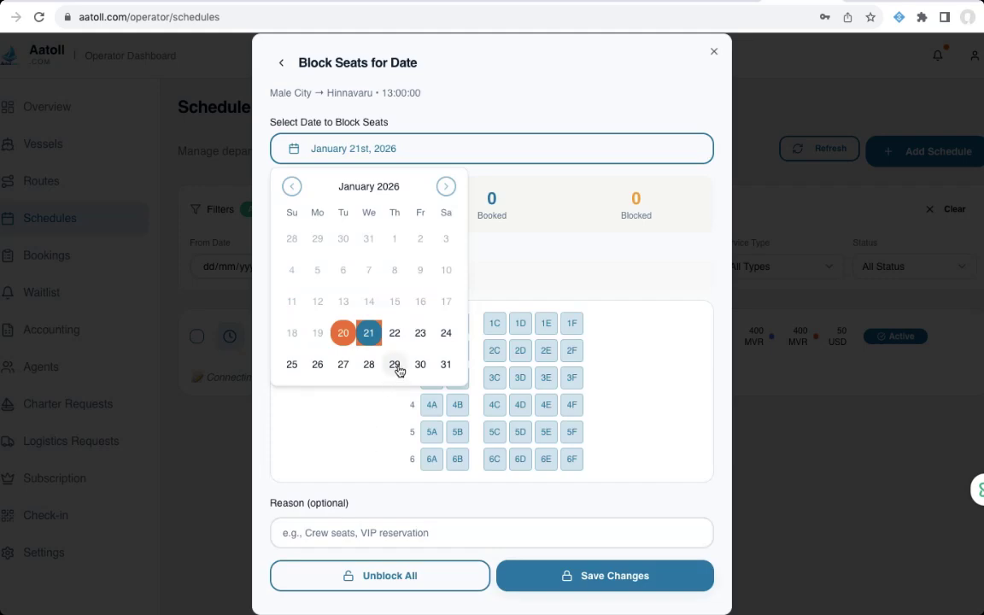
left_click(526, 248)
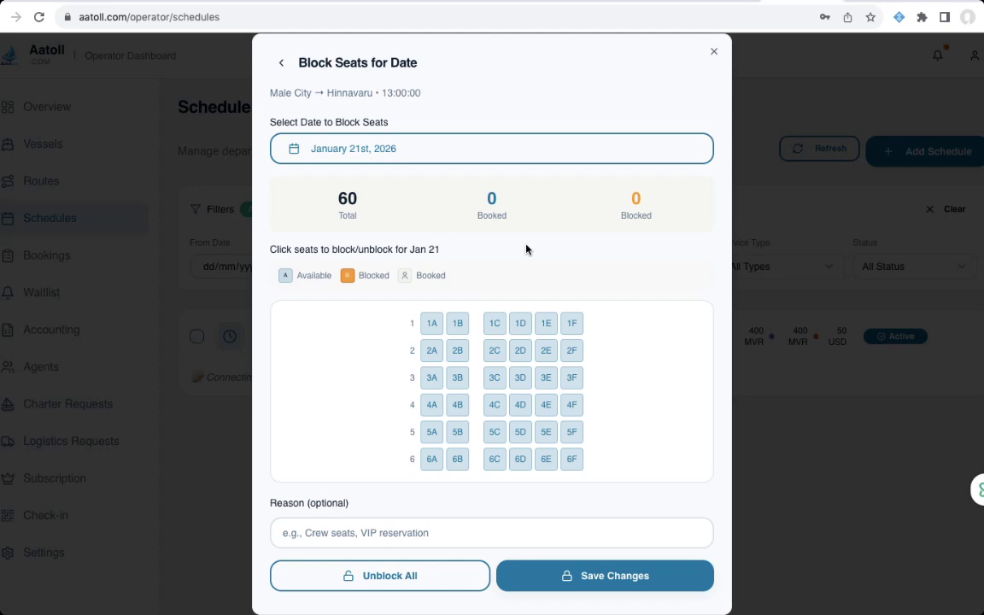
- Block all of row 1, seats 2A–2D, and columns A–B in rows 3–6
left_click(432, 324)
left_click(458, 330)
left_click(495, 327)
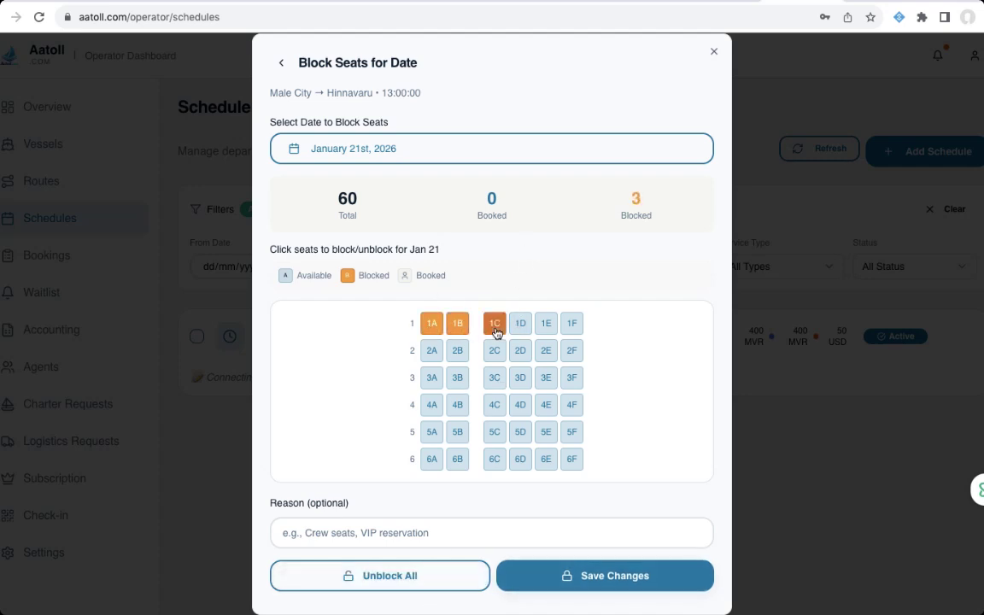
left_click(568, 331)
left_click(547, 329)
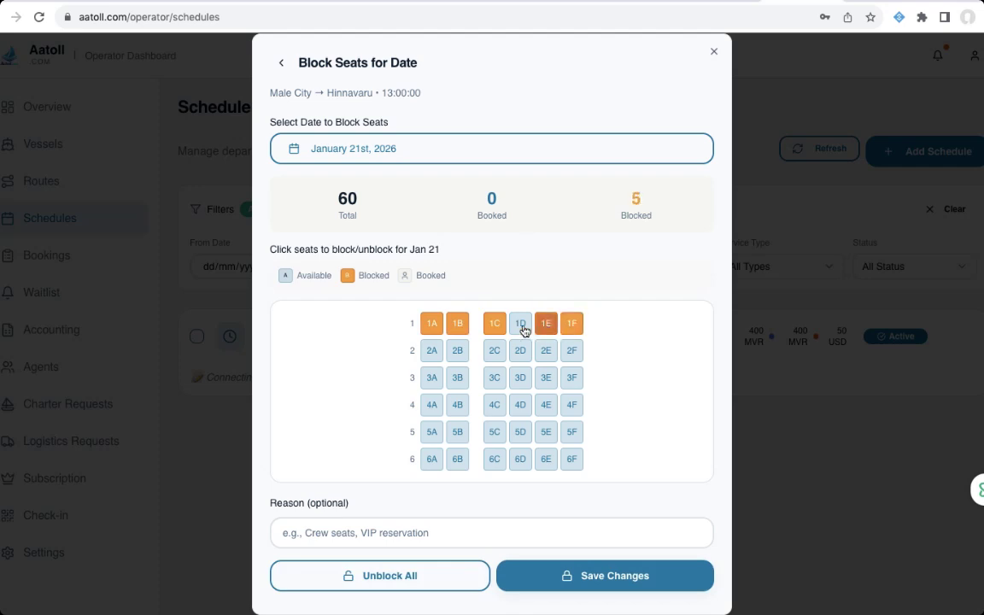
left_click(521, 328)
left_click(523, 357)
left_click(491, 353)
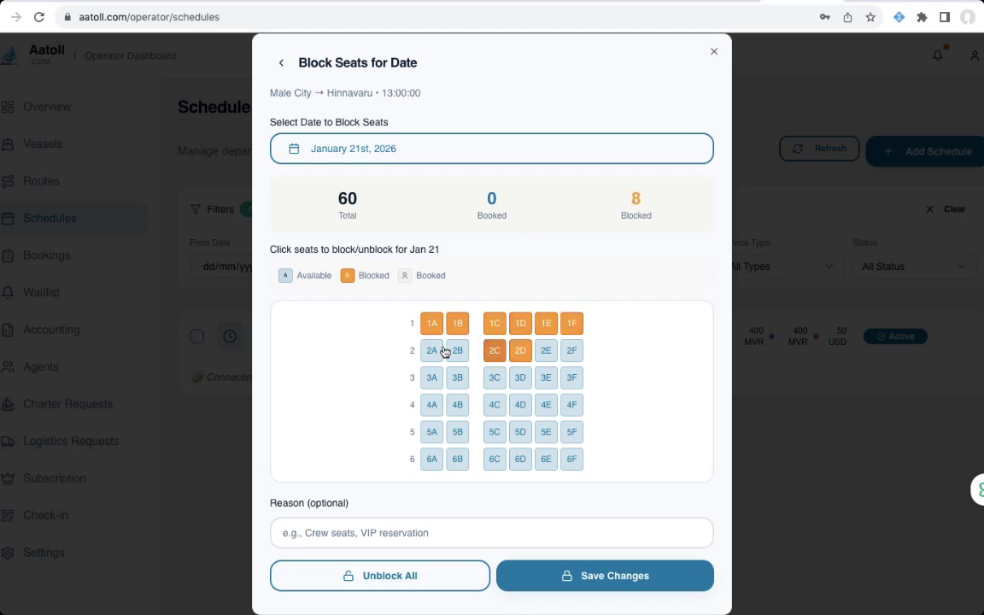
left_click(434, 351)
left_click(458, 351)
left_click(459, 377)
left_click(440, 380)
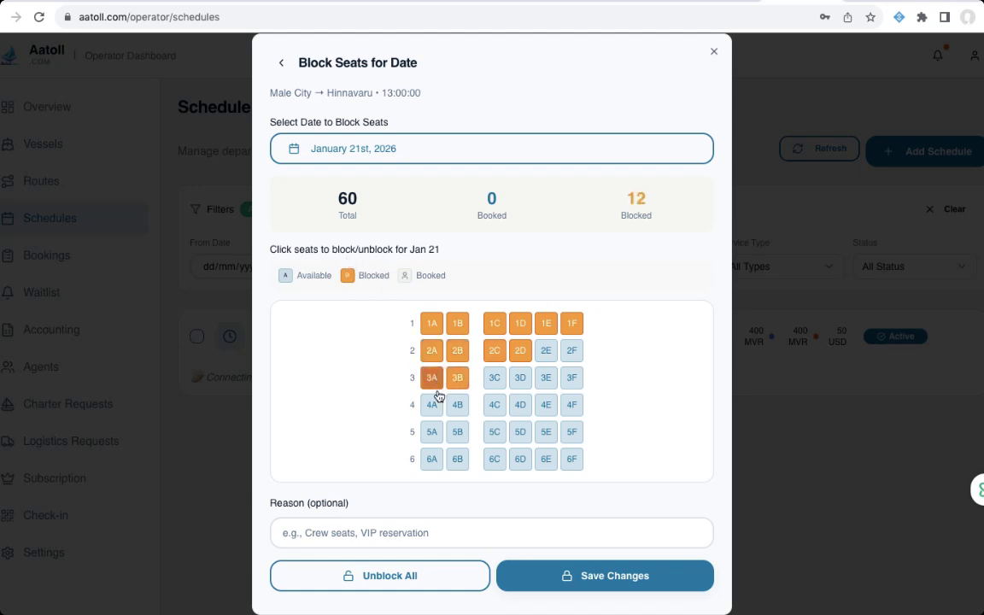
left_click(435, 407)
left_click(456, 407)
left_click(458, 434)
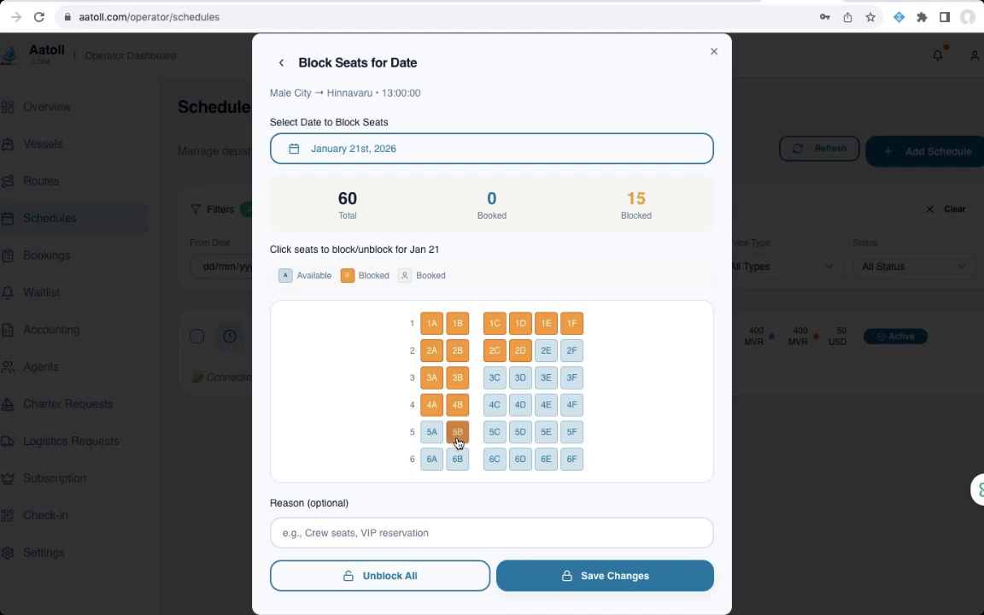
left_click(431, 433)
left_click(432, 462)
left_click(458, 461)
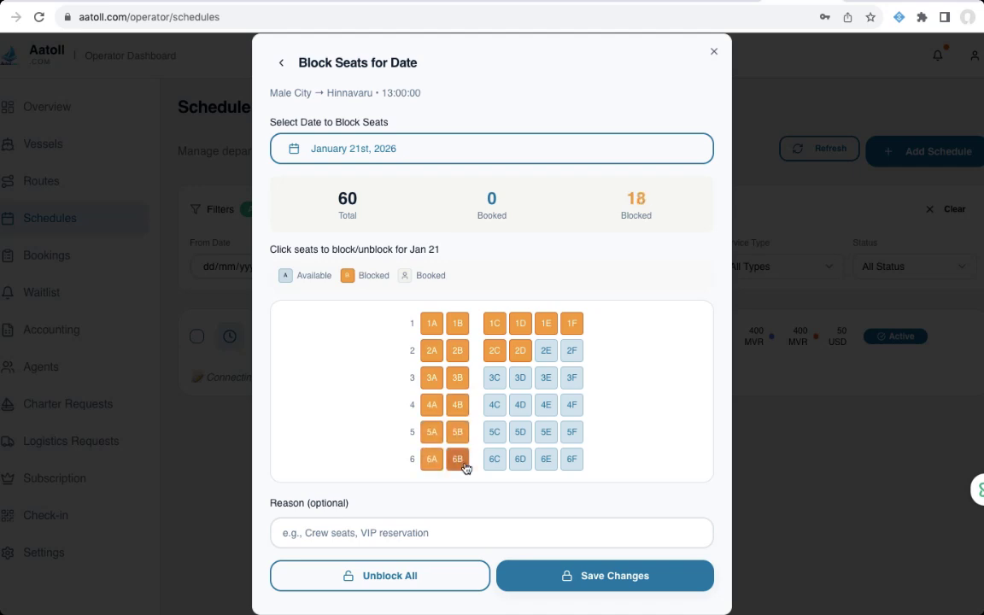
- Block the remaining C–F seats in rows 2–6 and save all 36 for Jan 21
left_click(494, 461)
left_click(496, 433)
left_click(497, 408)
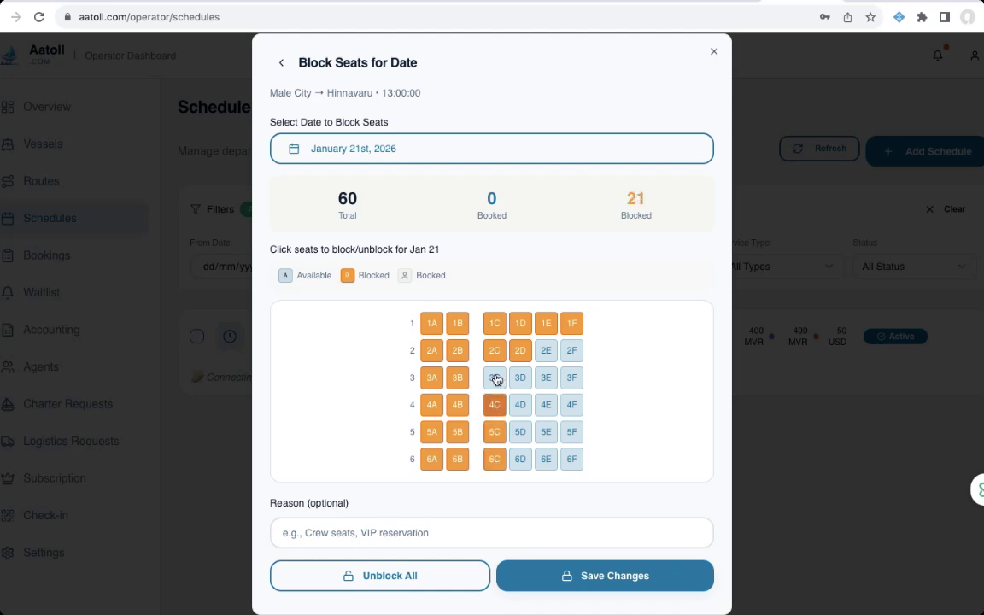
left_click(495, 378)
left_click(523, 379)
left_click(526, 409)
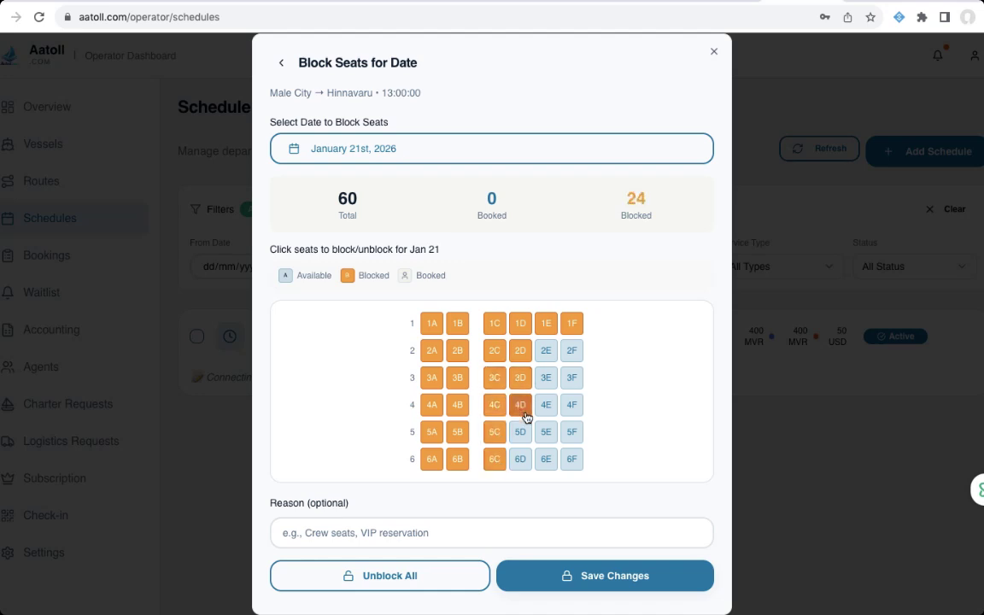
left_click(521, 433)
left_click(522, 460)
left_click(551, 461)
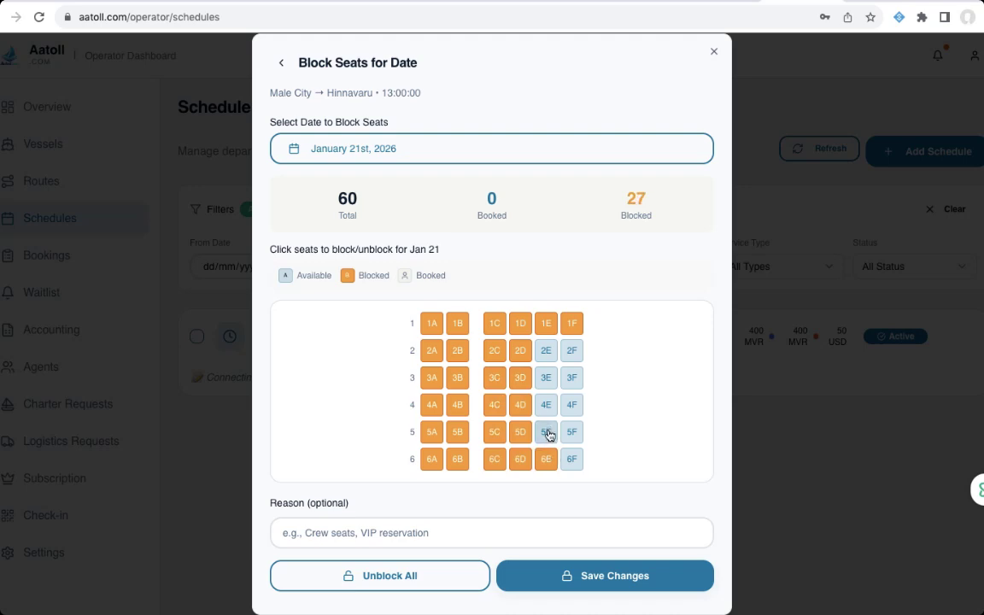
left_click(547, 433)
left_click(547, 407)
left_click(546, 379)
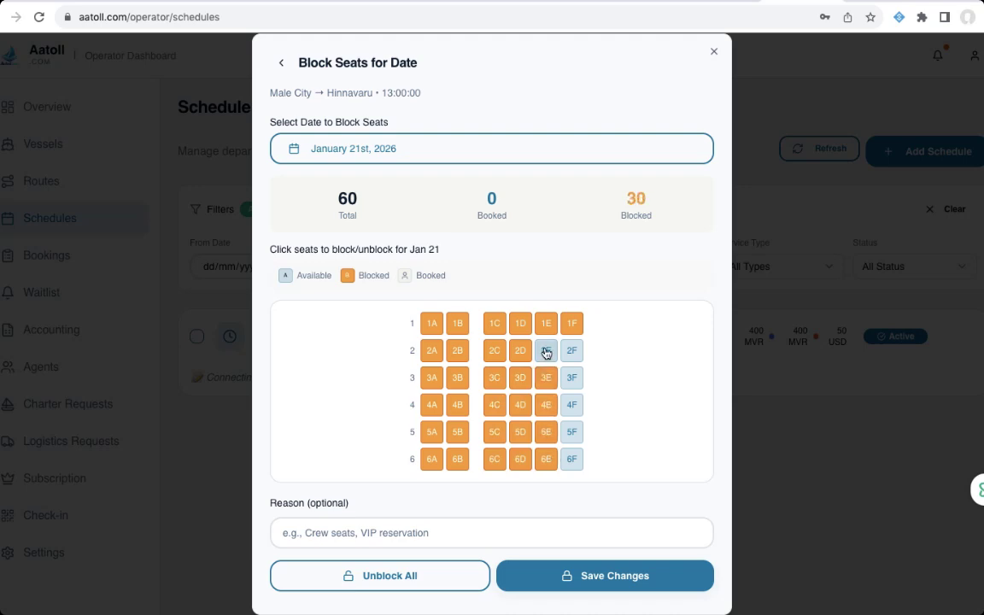
left_click(546, 351)
left_click(572, 351)
left_click(573, 379)
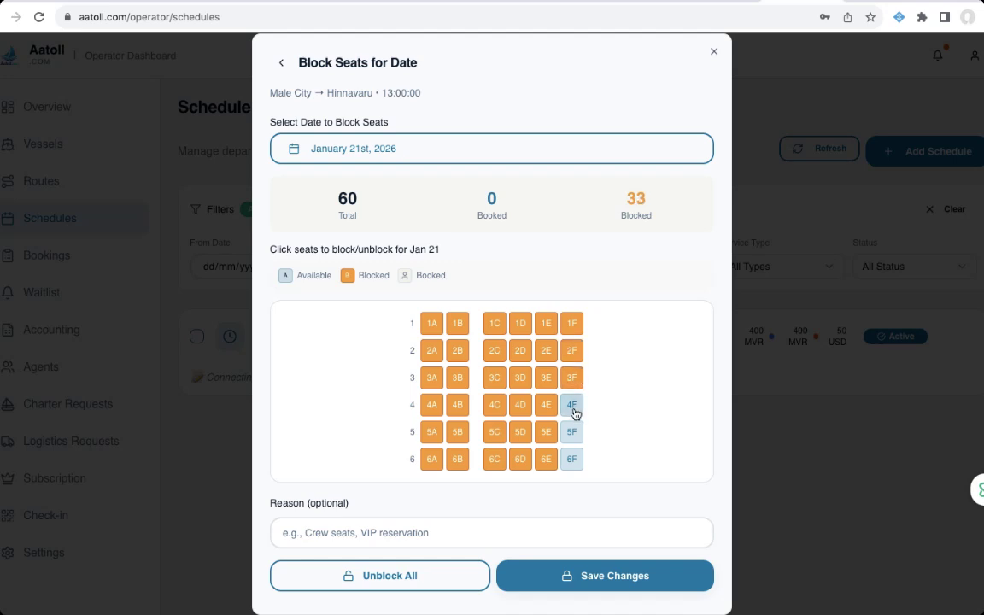
left_click(572, 407)
left_click(572, 433)
left_click(574, 462)
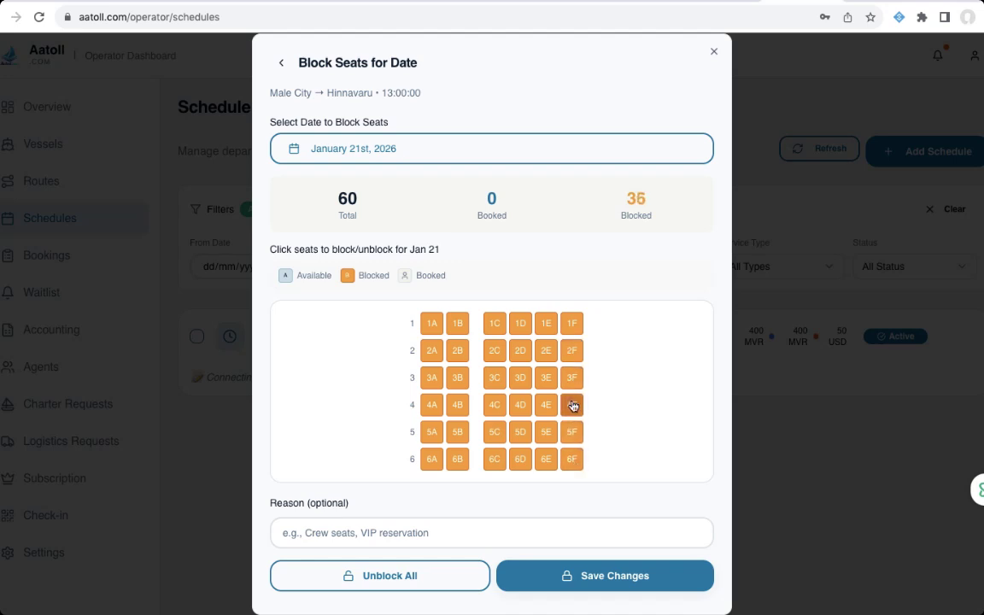
left_click(628, 576)
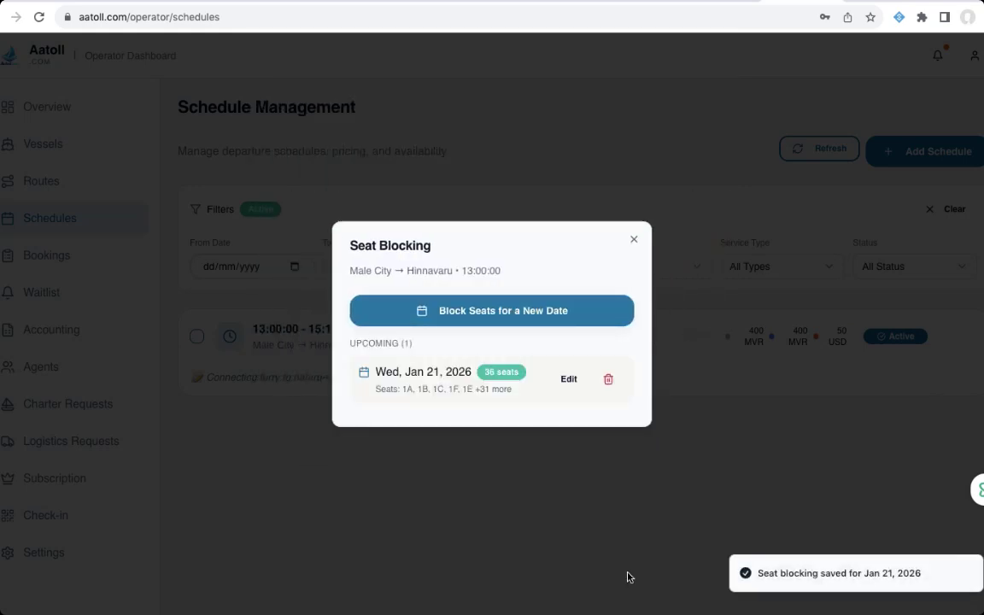
- Reopen seat blocking for the schedule and edit the Jan 21 block
left_click(634, 243)
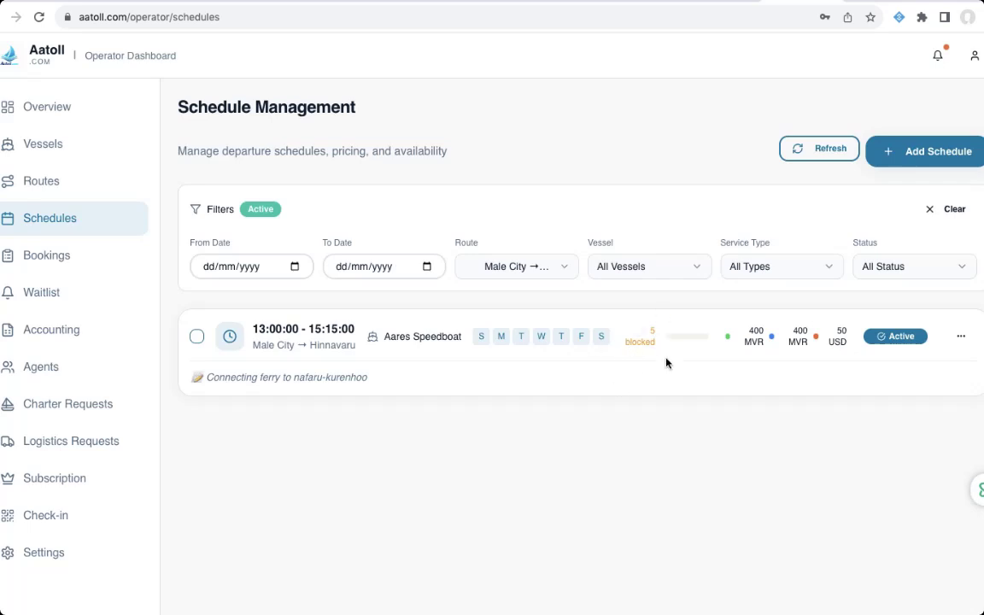
left_click(963, 342)
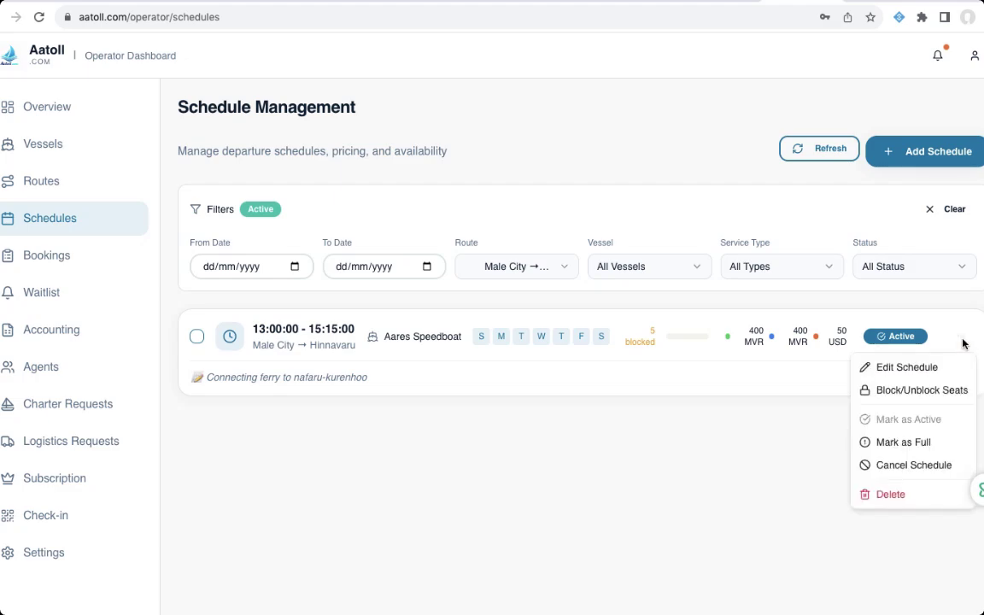
left_click(919, 391)
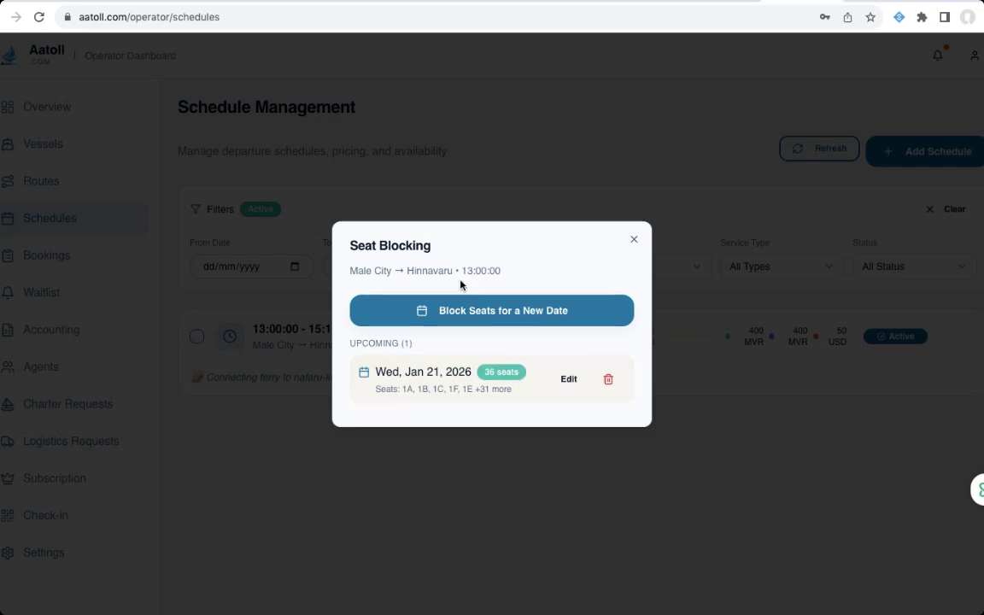
left_click(570, 381)
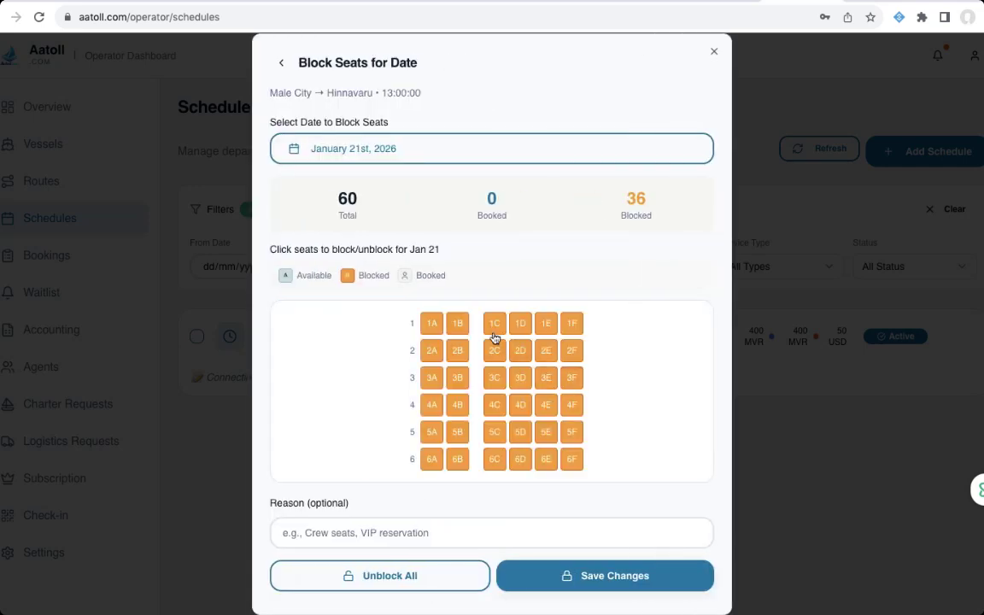
- Unblock seats 1C, 1D, 1E and 1F and save the 32-seat block
left_click(494, 323)
left_click(518, 325)
left_click(545, 324)
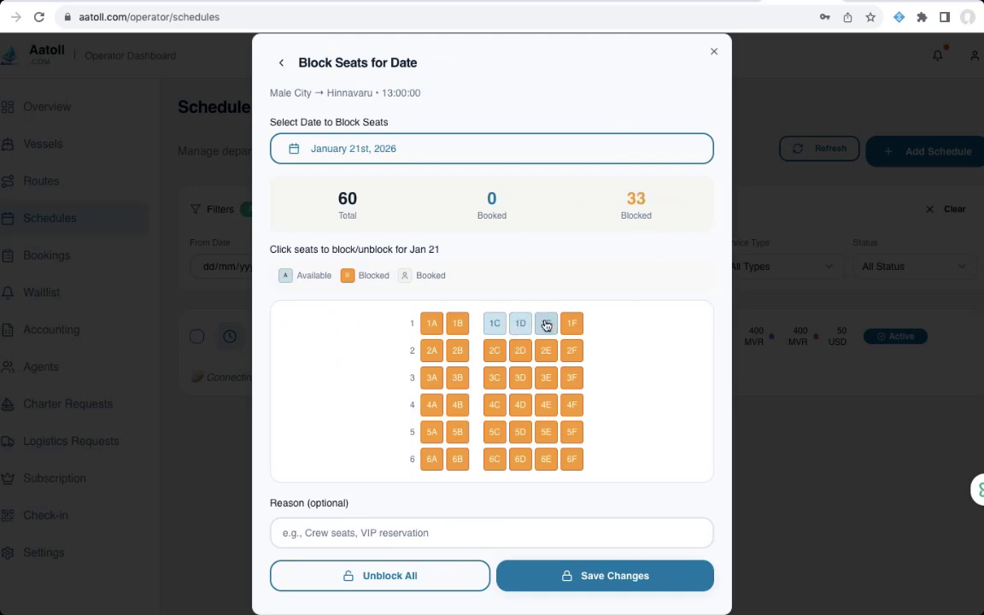
left_click(571, 326)
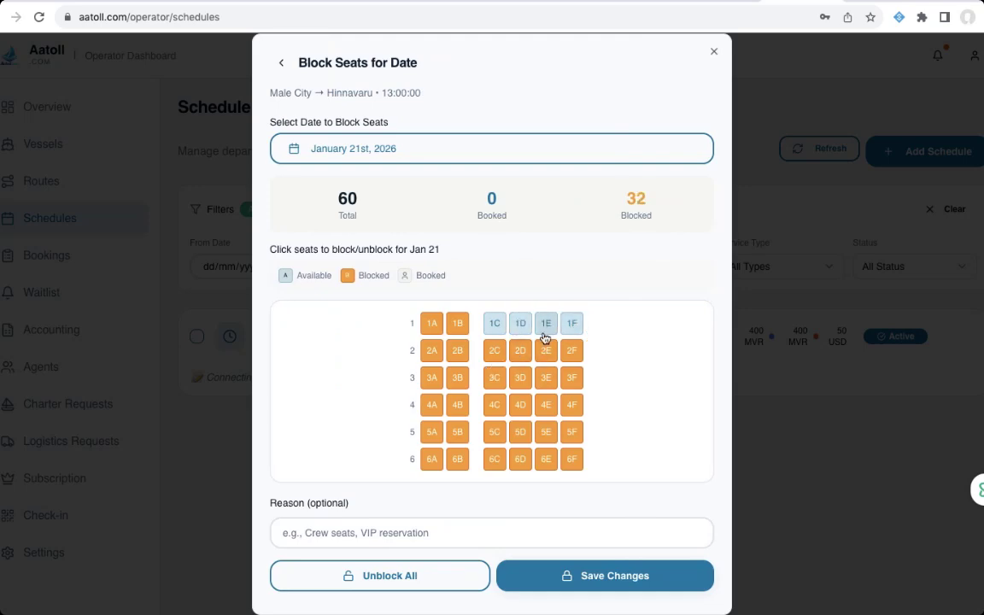
left_click(591, 577)
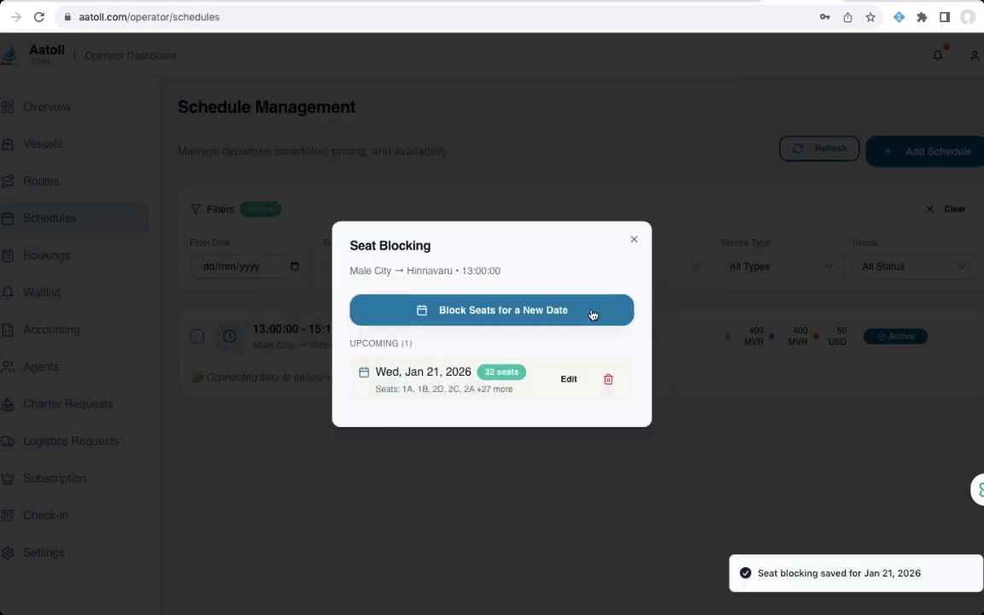
left_click(633, 240)
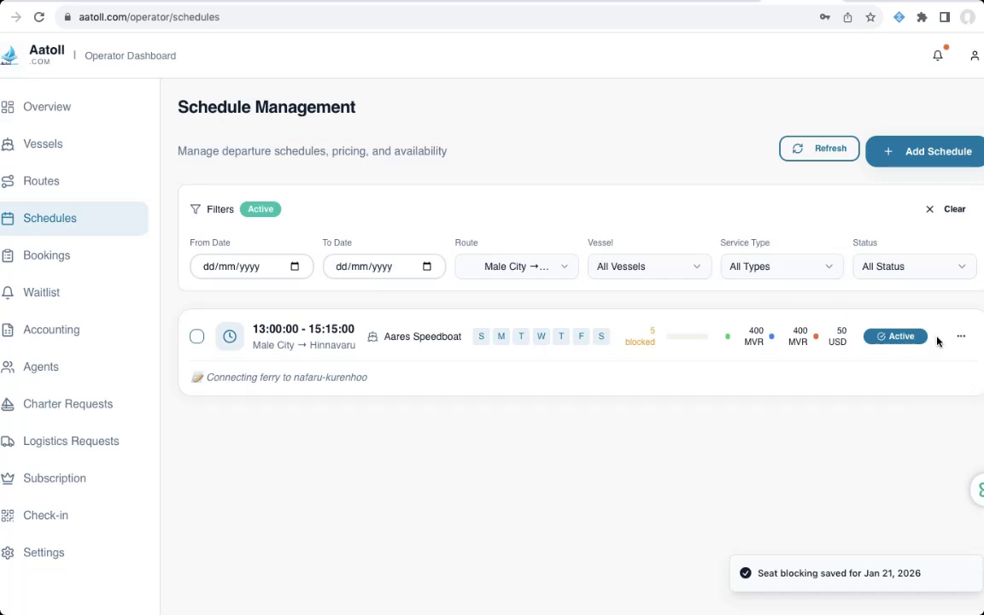
left_click(960, 337)
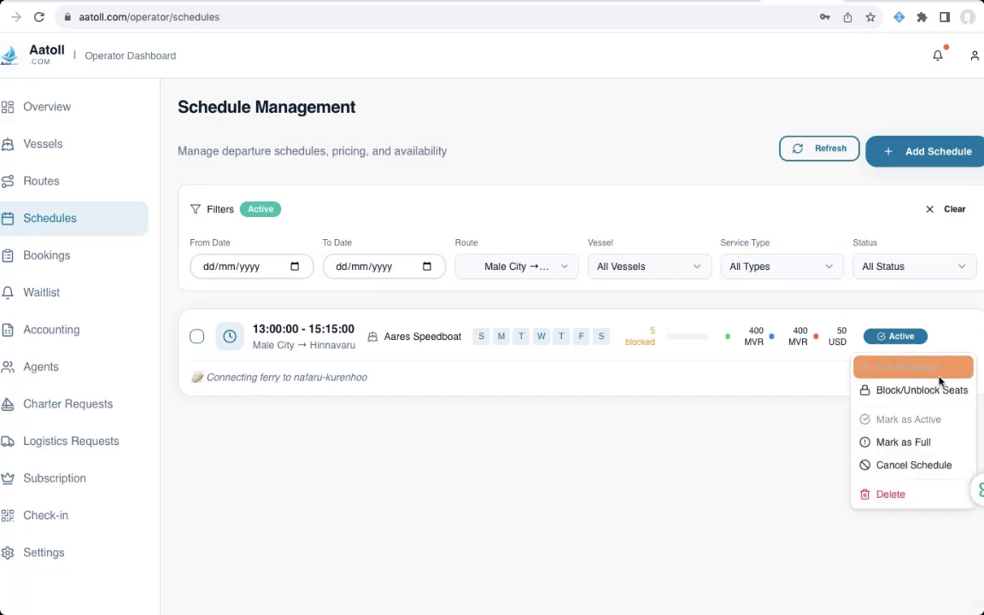
left_click(904, 443)
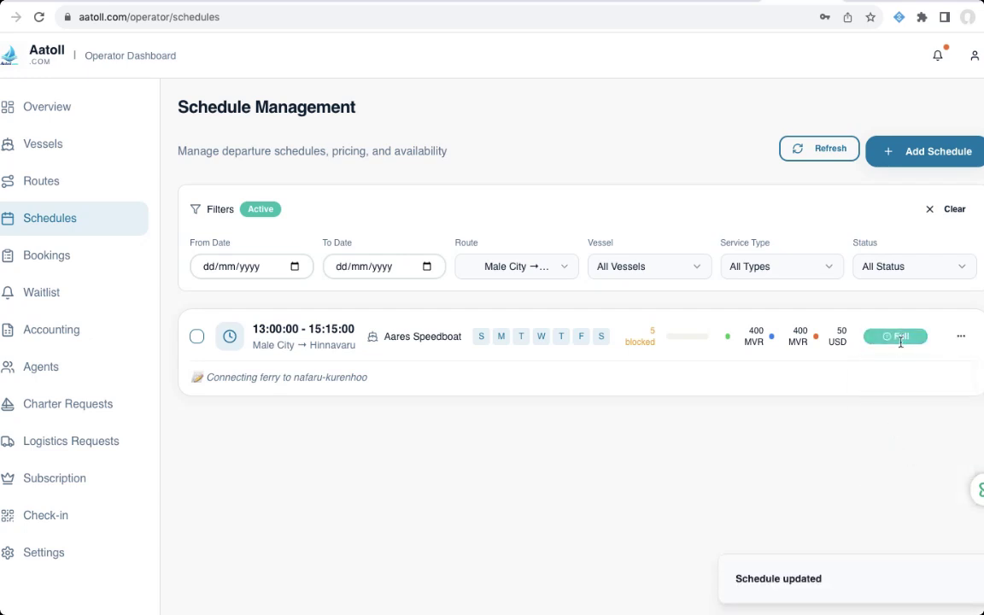
left_click(961, 340)
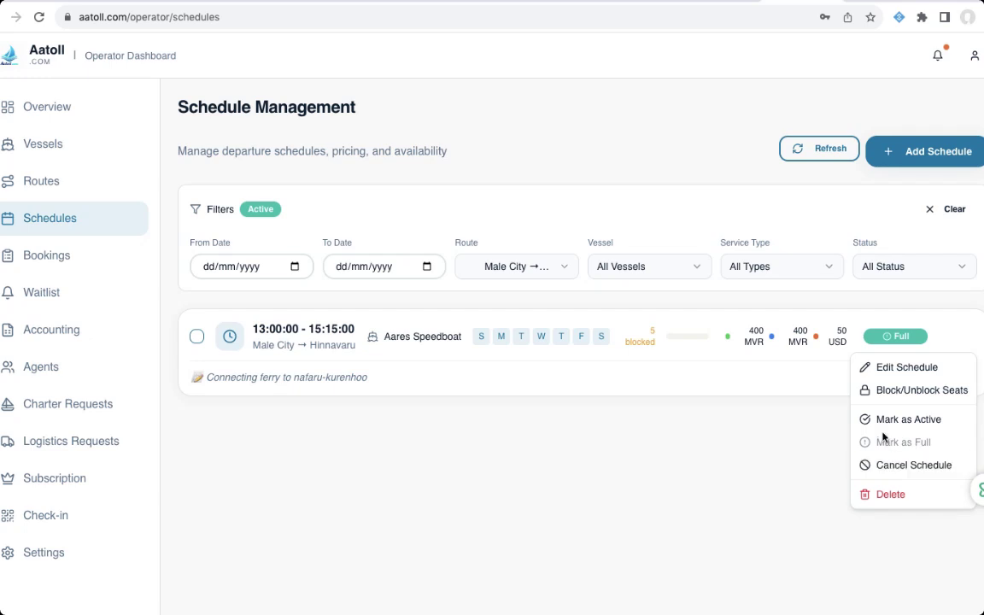
left_click(782, 442)
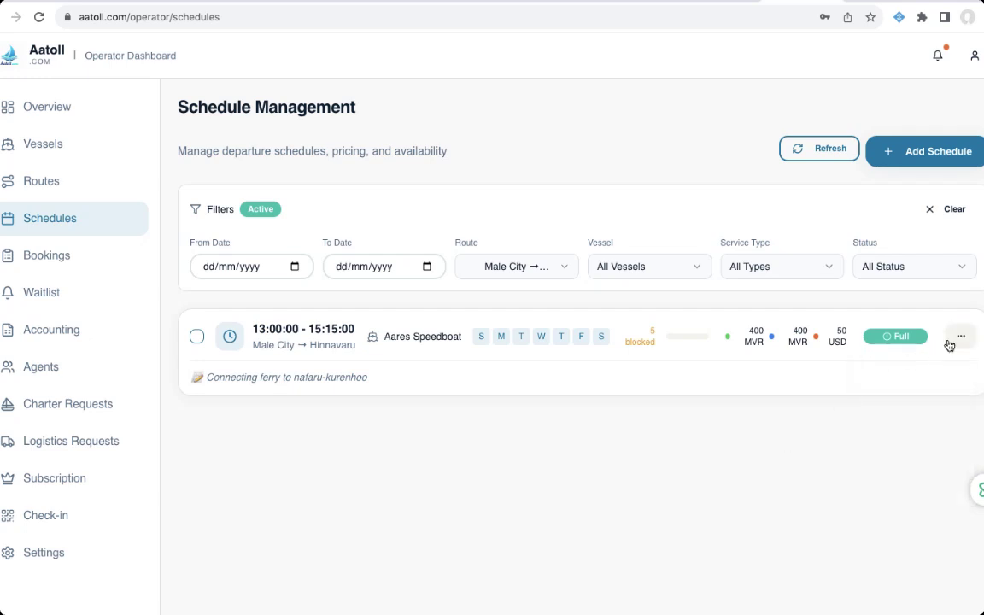
left_click(961, 337)
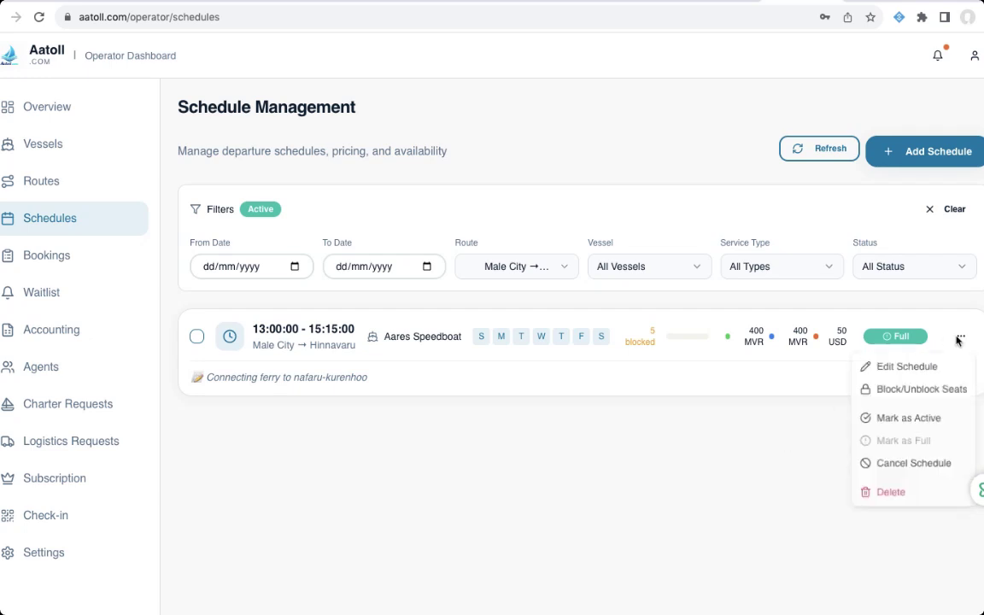
left_click(910, 421)
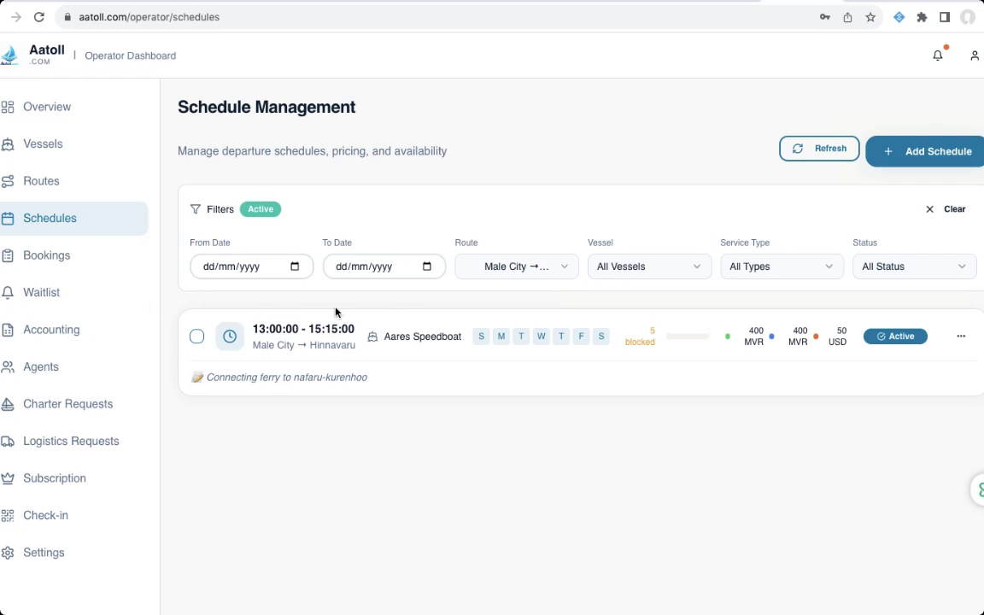
- In Bookings, inspect the first booking's Tourist, paid and confirmed labels, then view its e-ticket
left_click(61, 263)
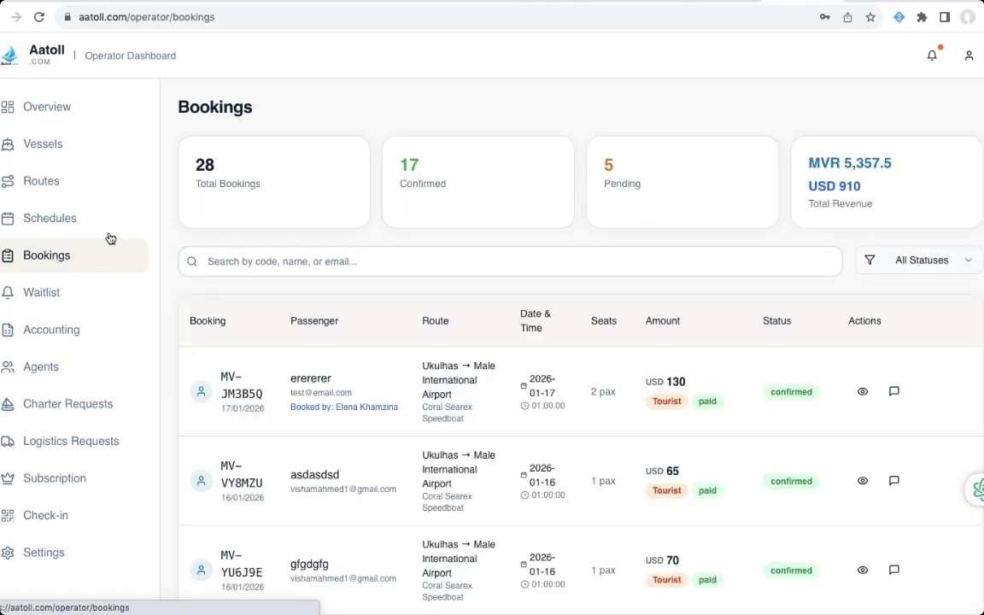
scroll(423, 245, "down", 3)
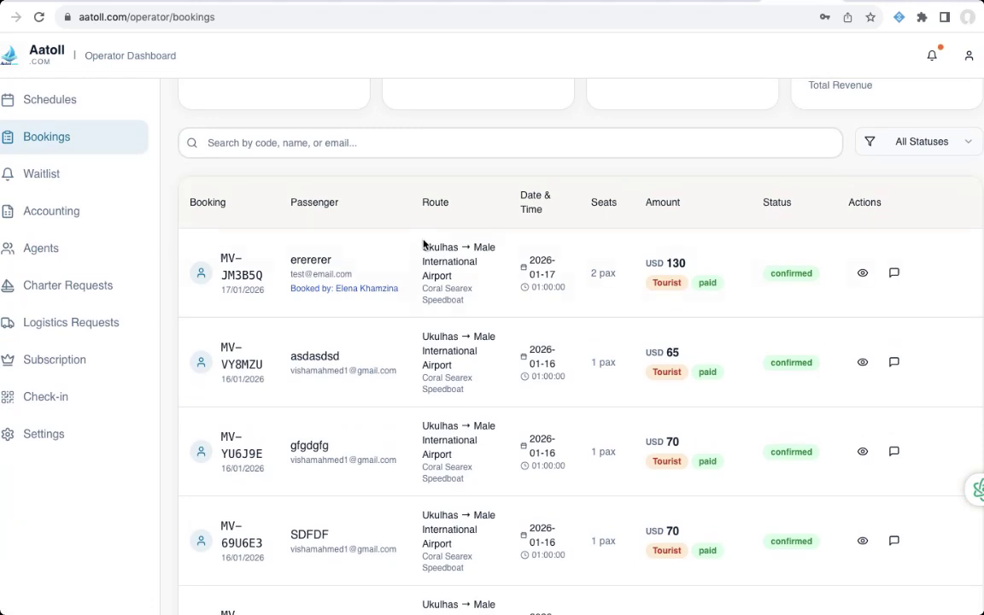
scroll(518, 246, "up", 2)
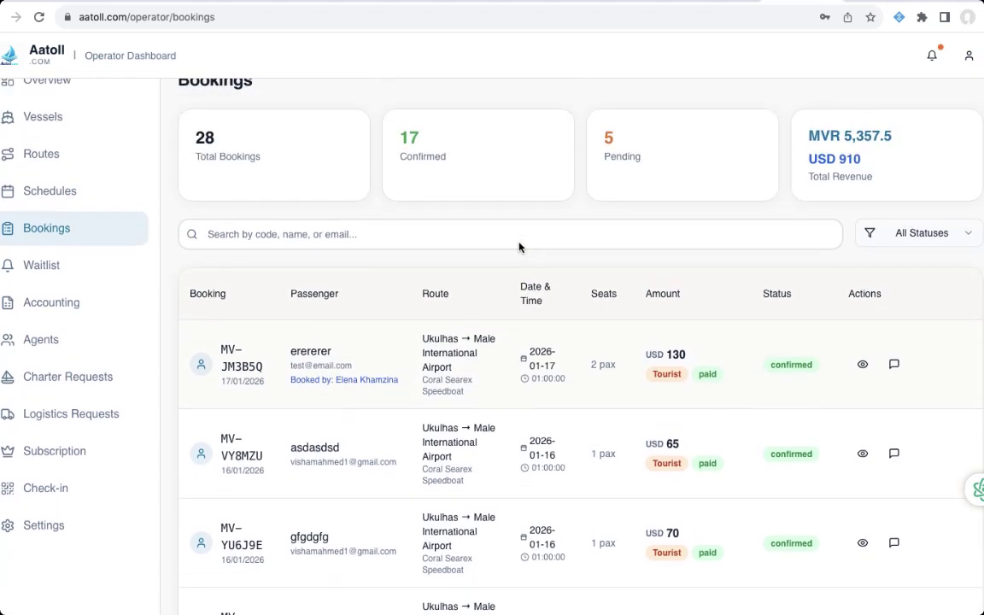
scroll(518, 246, "down", 2)
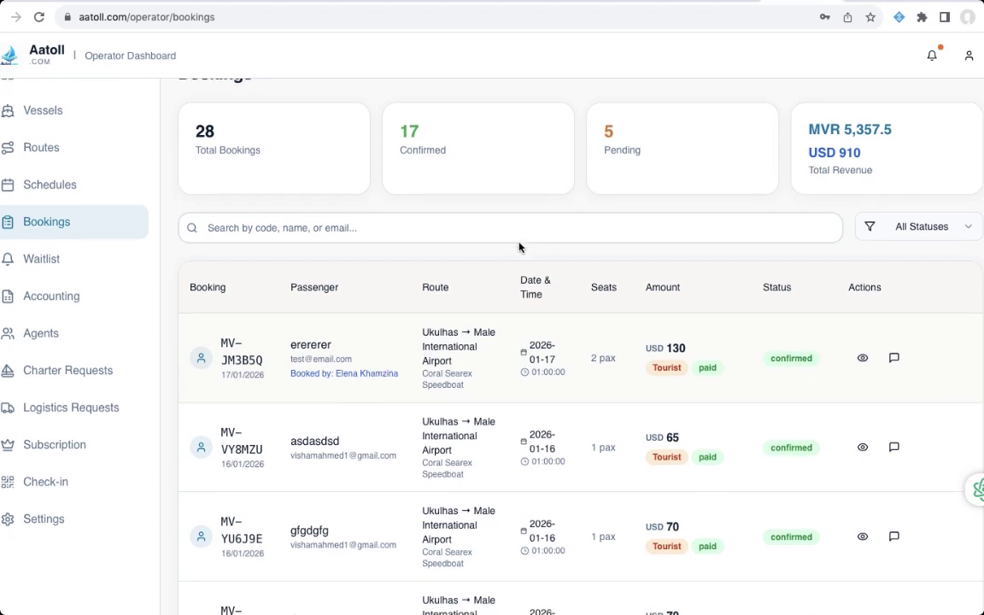
double_click(670, 313)
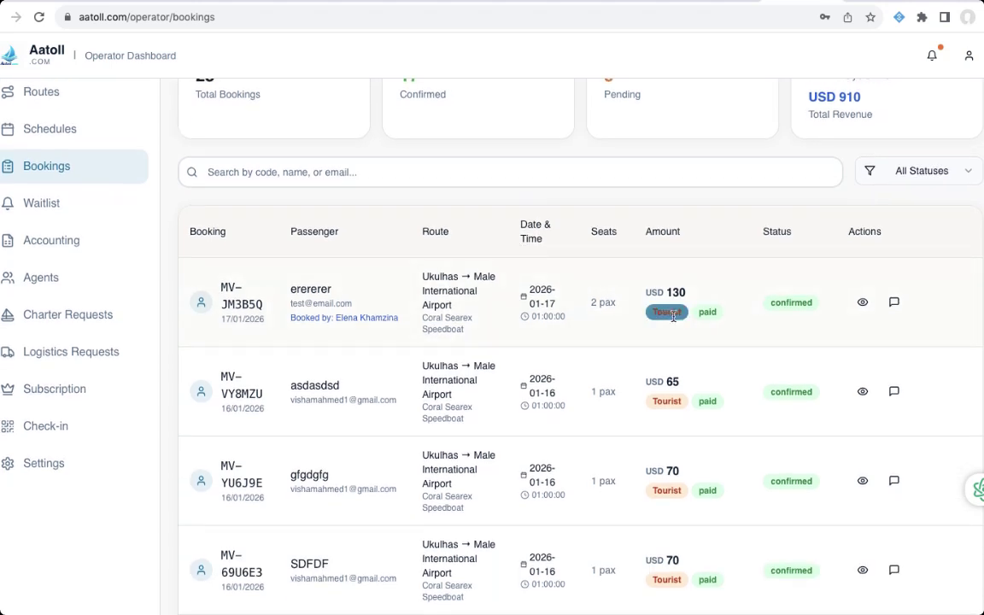
left_click(564, 303)
double_click(711, 315)
double_click(670, 314)
double_click(801, 302)
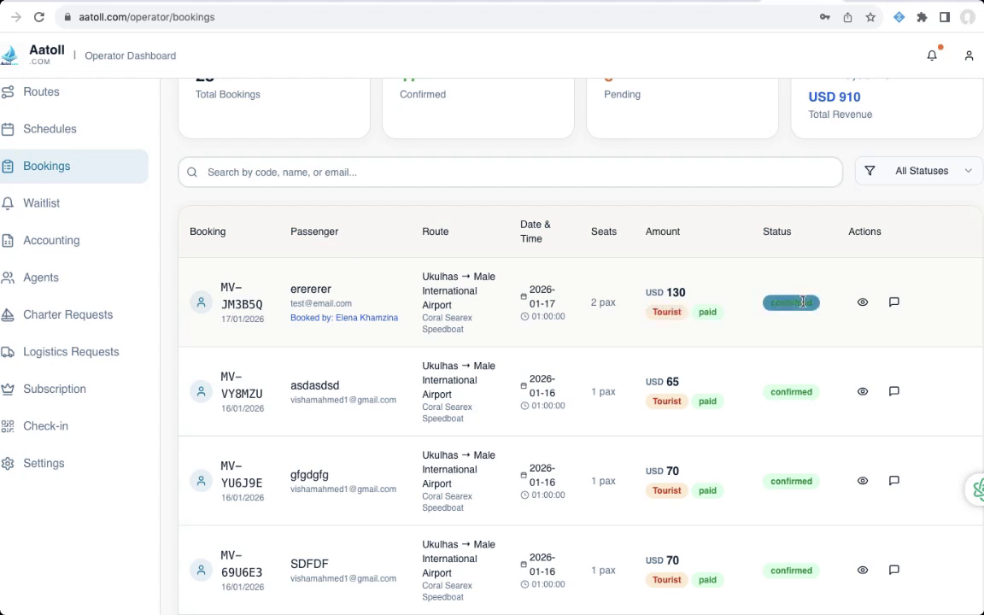
left_click(662, 285)
left_click(863, 303)
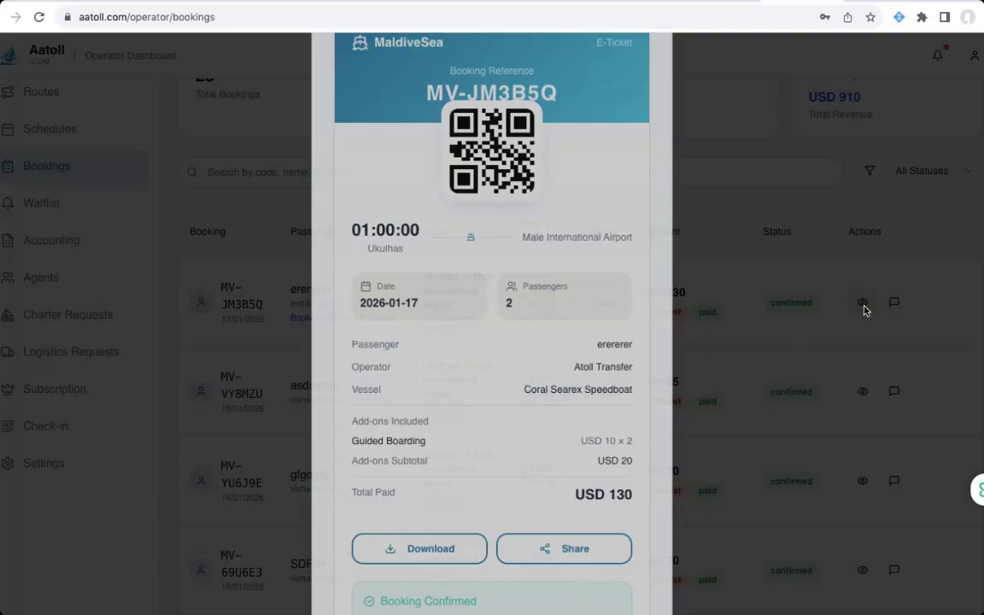
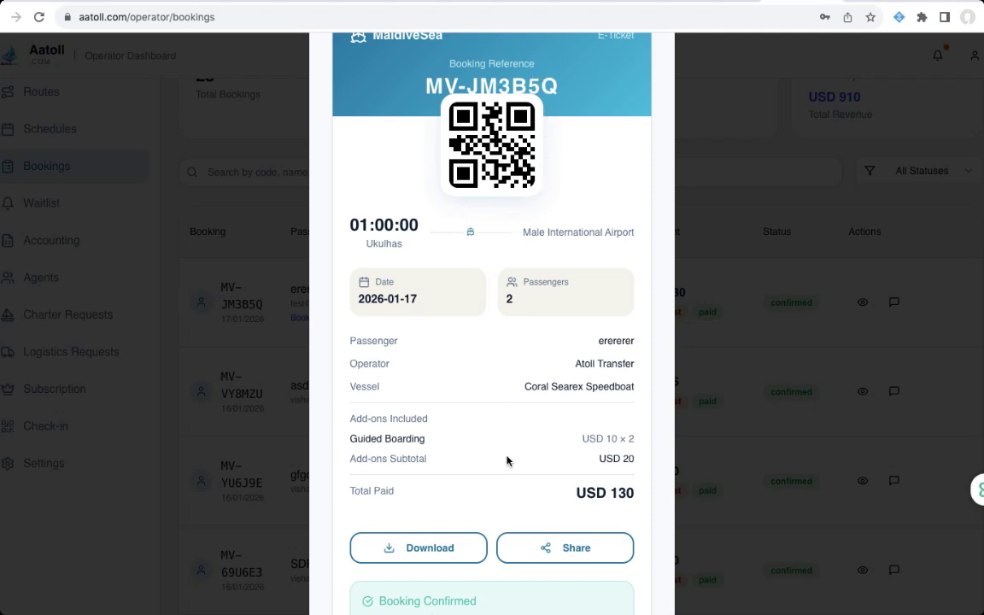
left_click(710, 236)
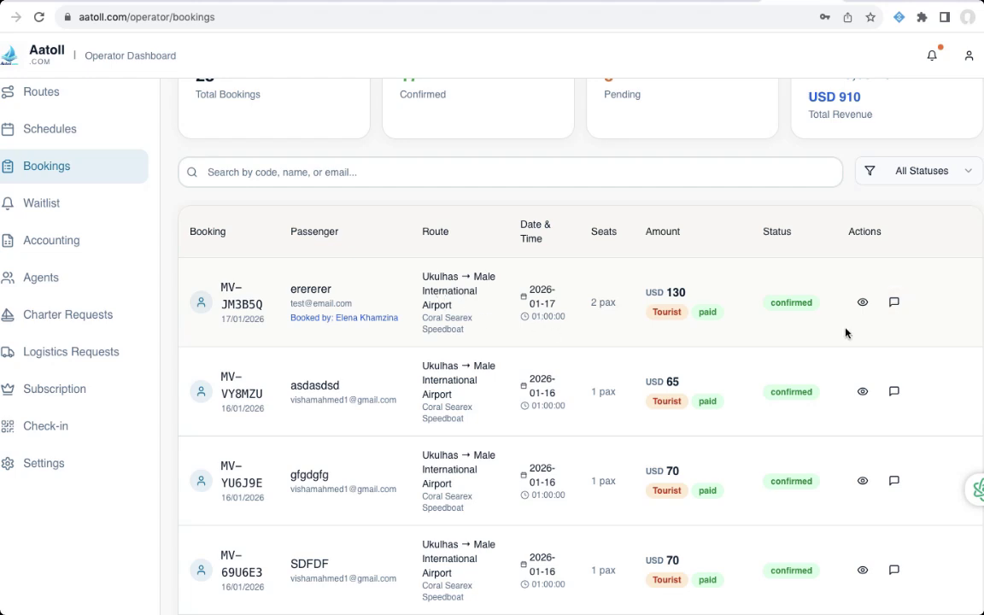
left_click(895, 304)
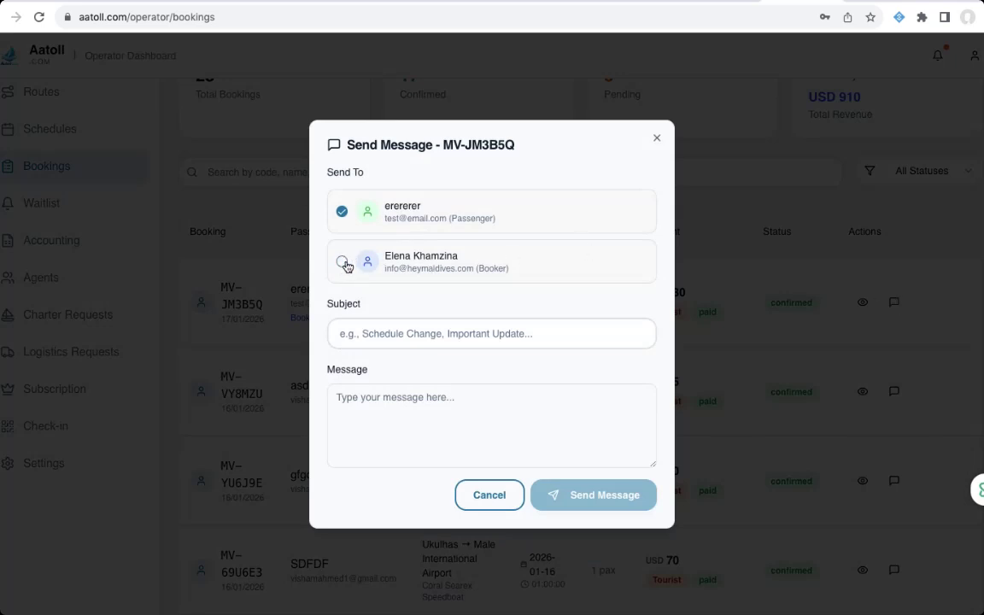
left_click(341, 264)
left_click(405, 335)
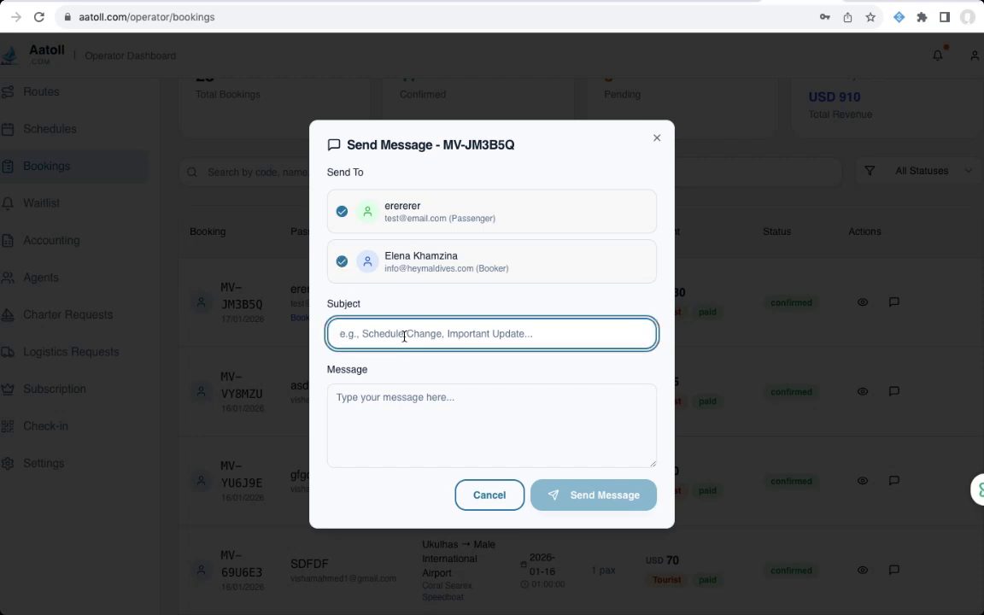
type("time")
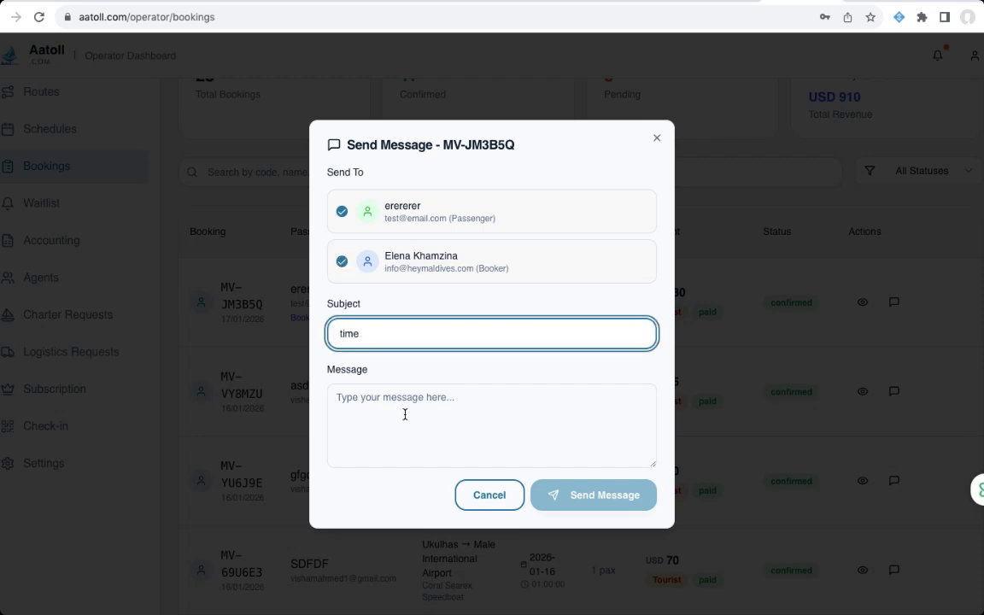
left_click(405, 415)
type("de")
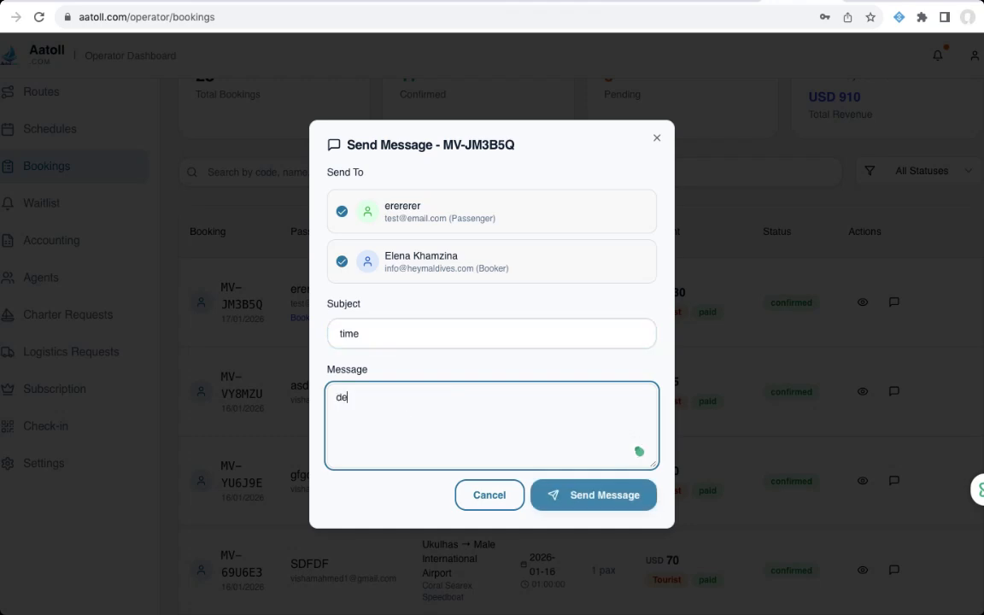
type("lay for")
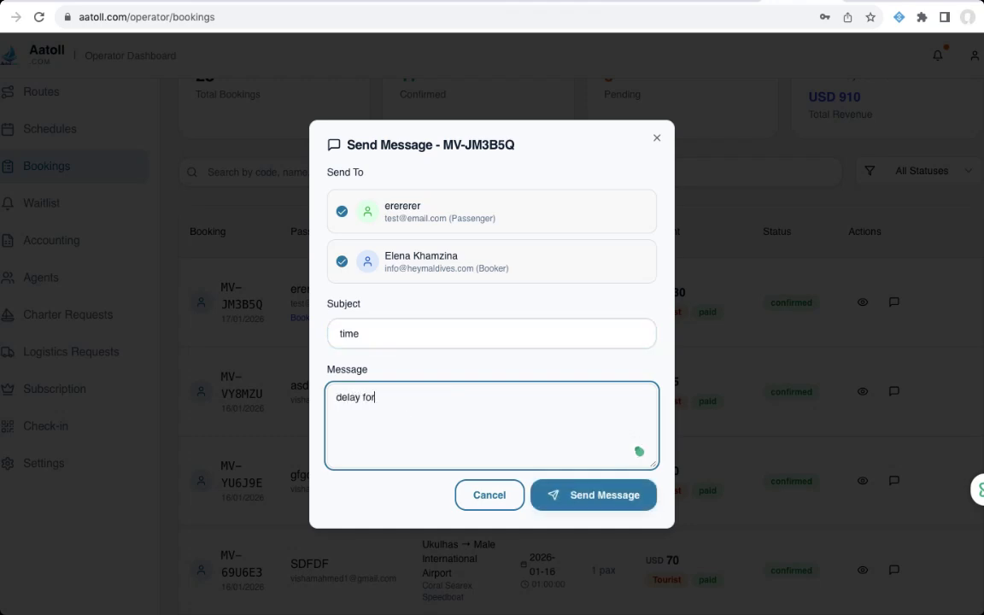
type(" 14:00 jetty mae")
key("BackSpace")
key("BackSpace")
type("le ")
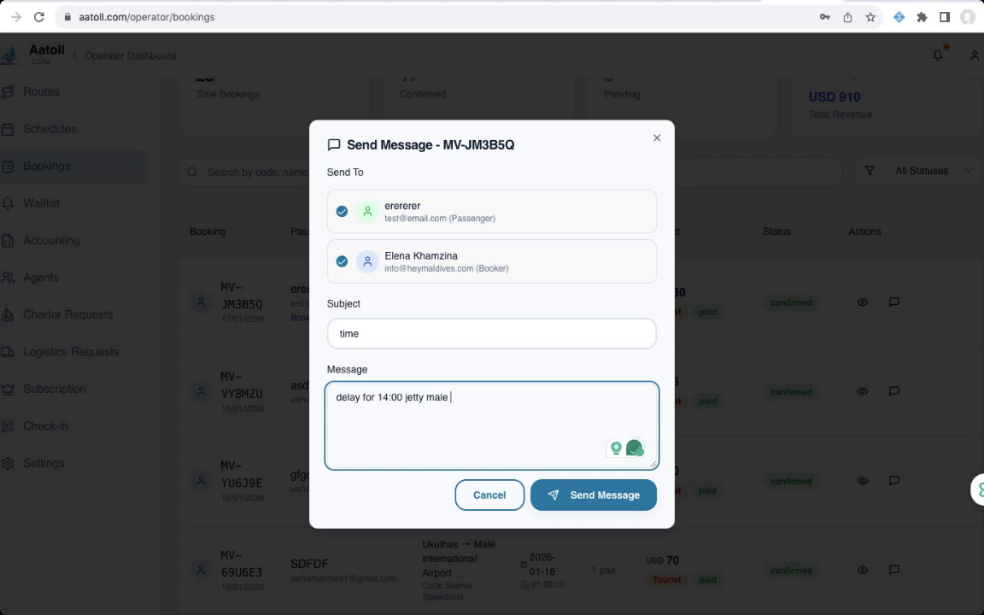
type("6 number")
left_click(610, 505)
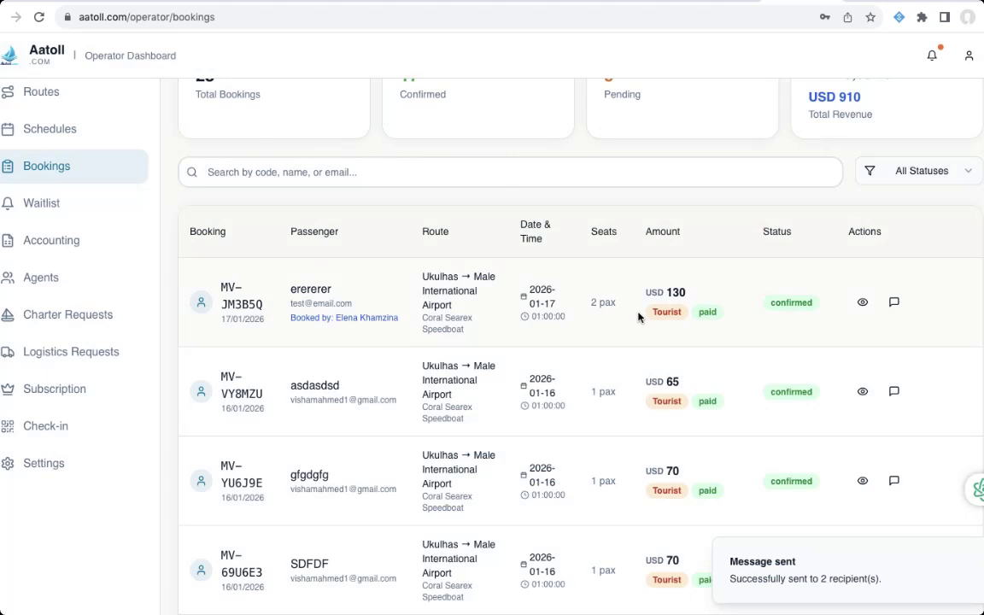
- Highlight the first booking's paid and Tourist tags, then reopen and dismiss its message form
double_click(706, 311)
left_click(551, 309)
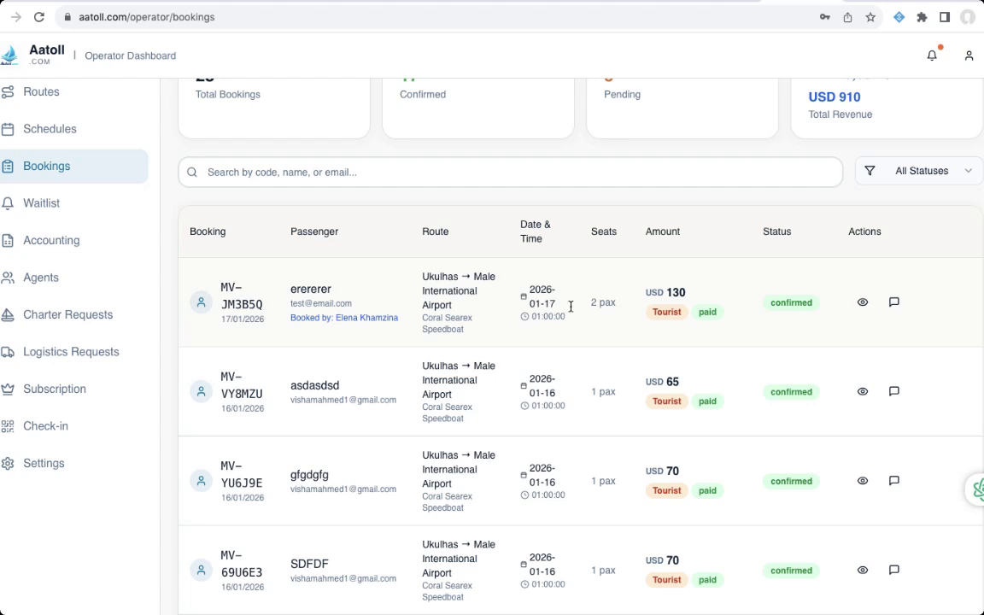
double_click(683, 311)
left_click(873, 322)
left_click(897, 308)
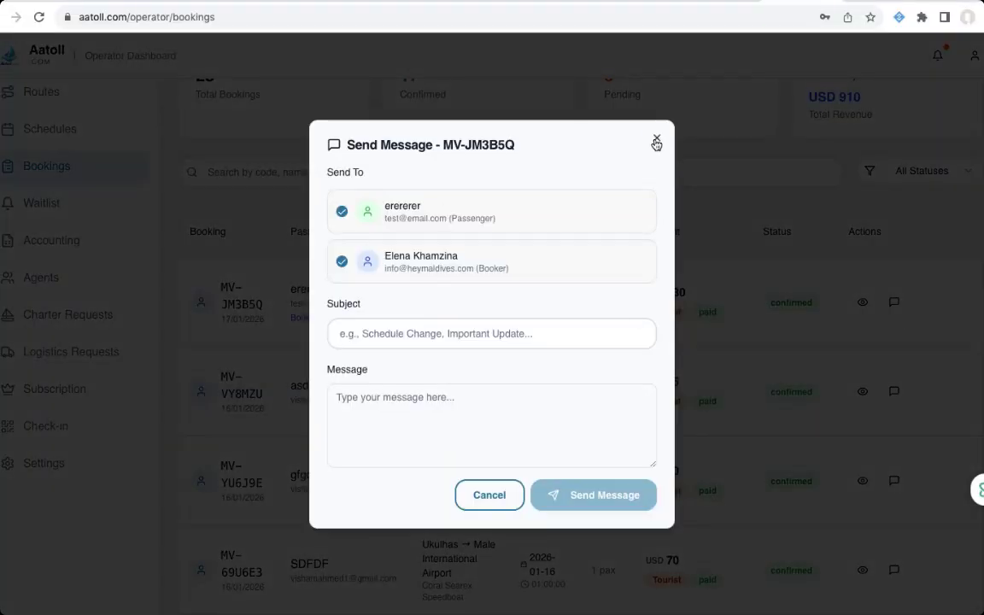
left_click(656, 141)
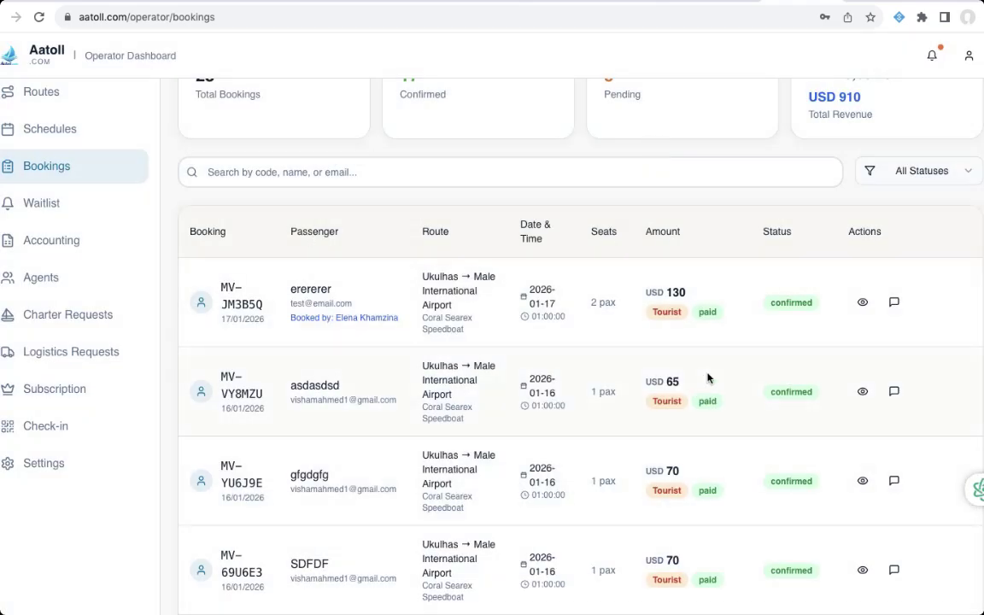
scroll(708, 378, "down", 6)
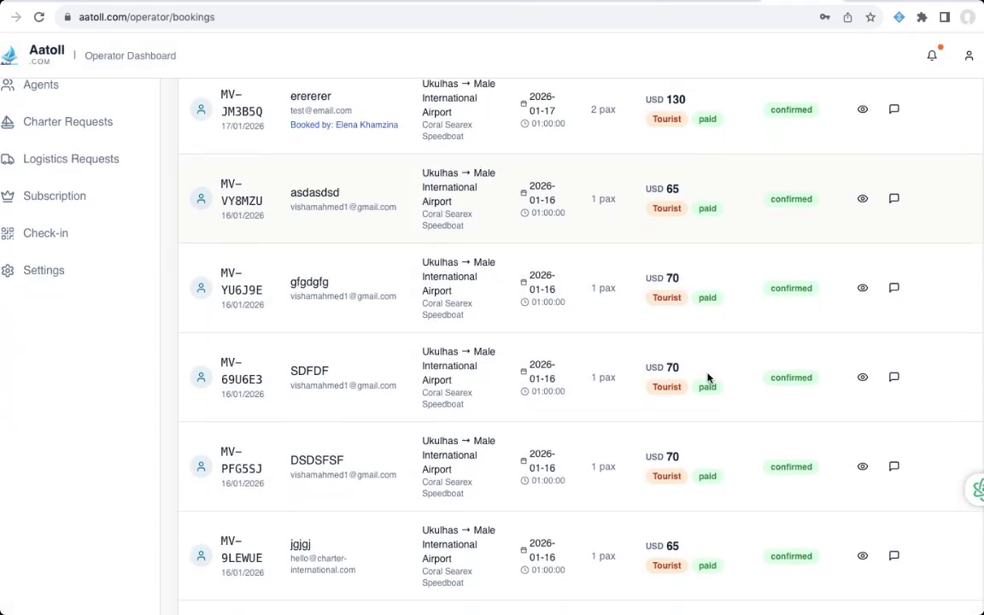
scroll(708, 378, "up", 6)
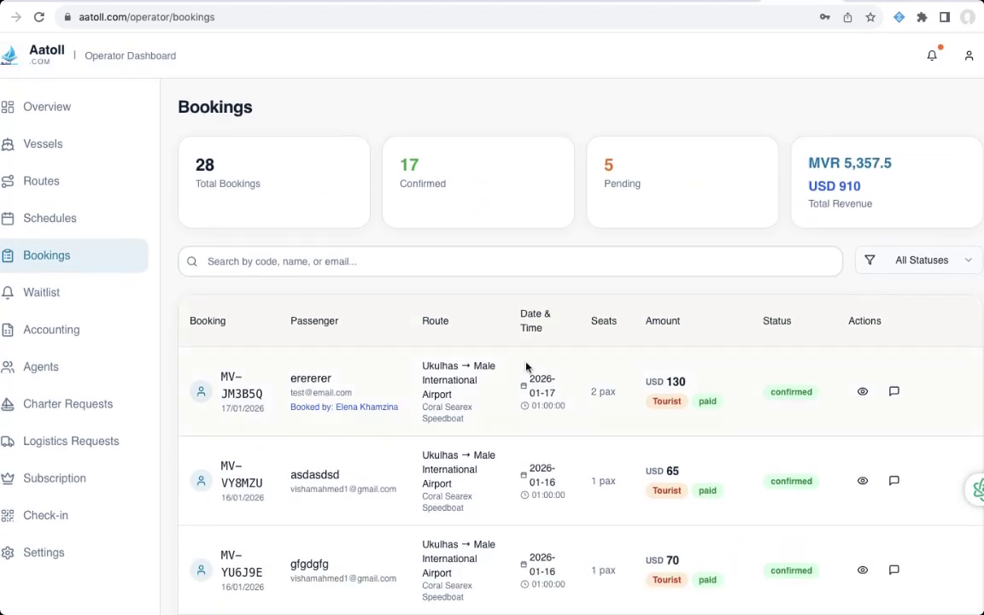
scroll(526, 367, "down", 1)
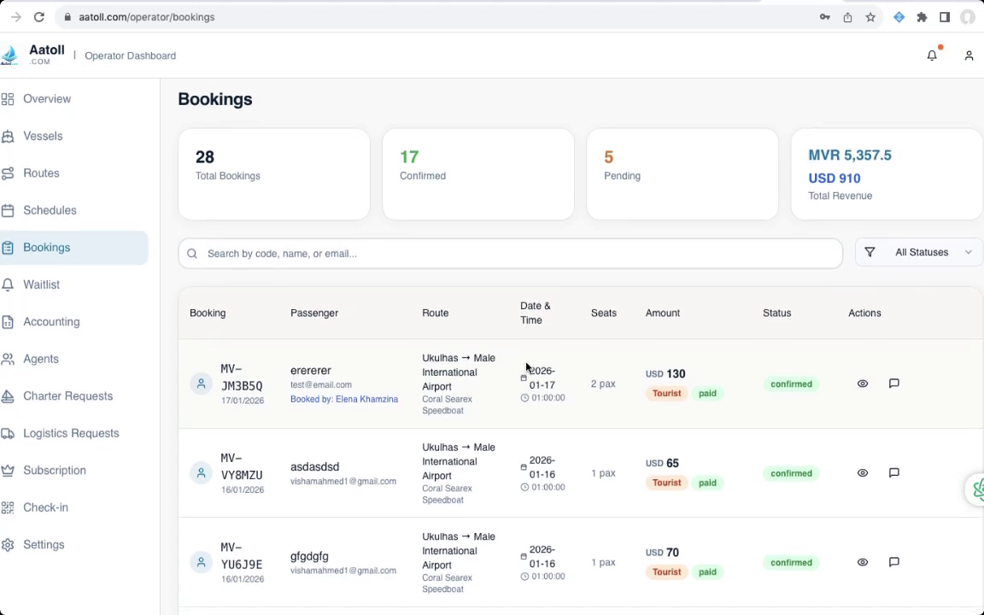
scroll(526, 367, "down", 2)
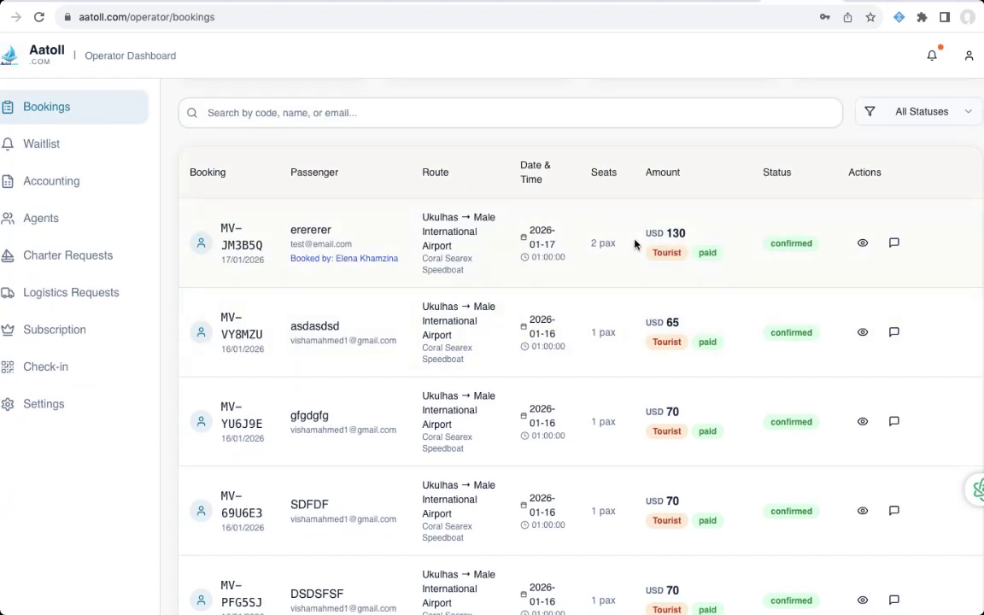
scroll(650, 391, "up", 2)
scroll(649, 390, "down", 2)
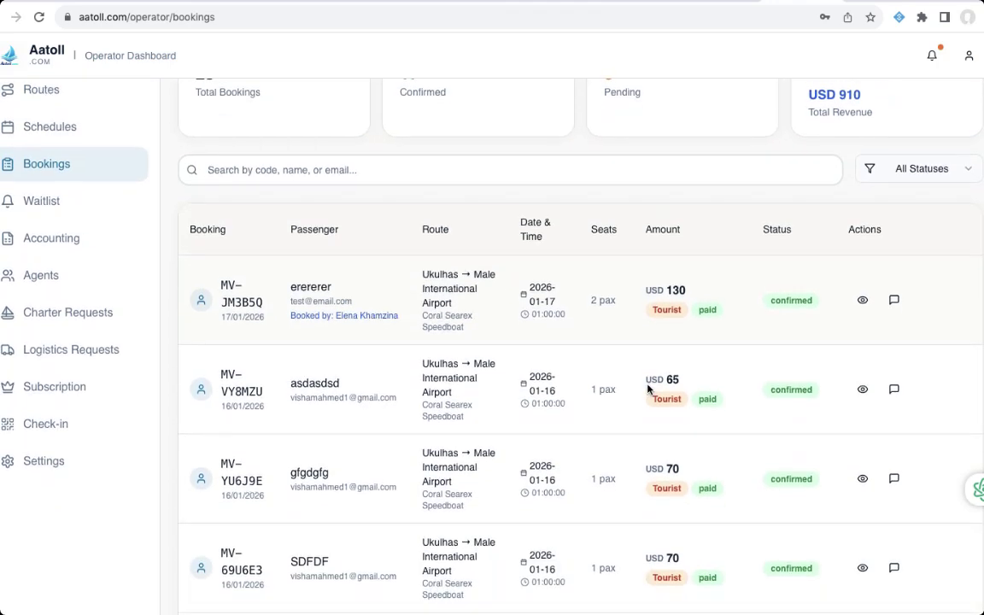
scroll(648, 389, "up", 2)
scroll(650, 390, "down", 1)
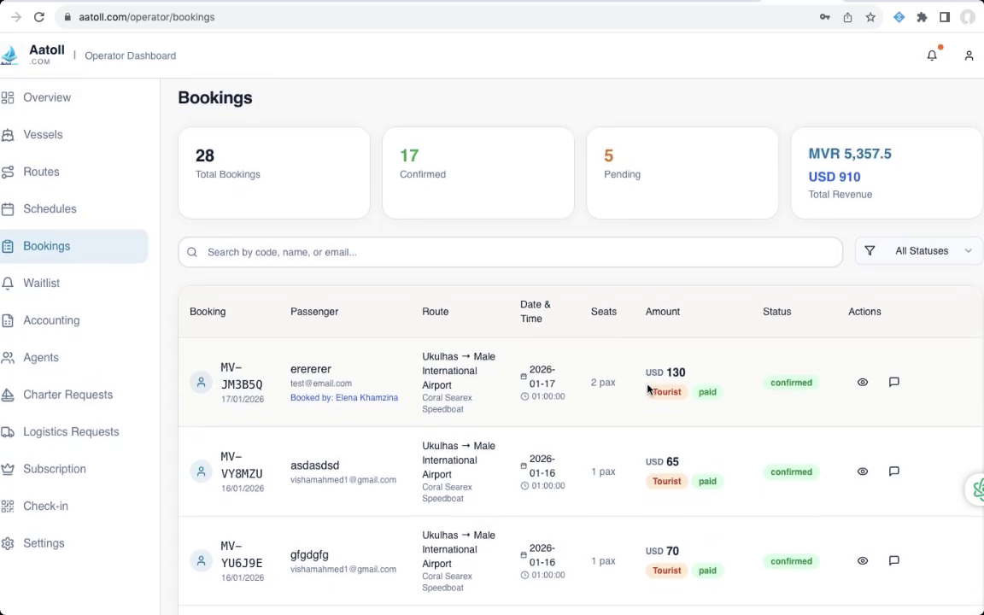
scroll(650, 390, "up", 1)
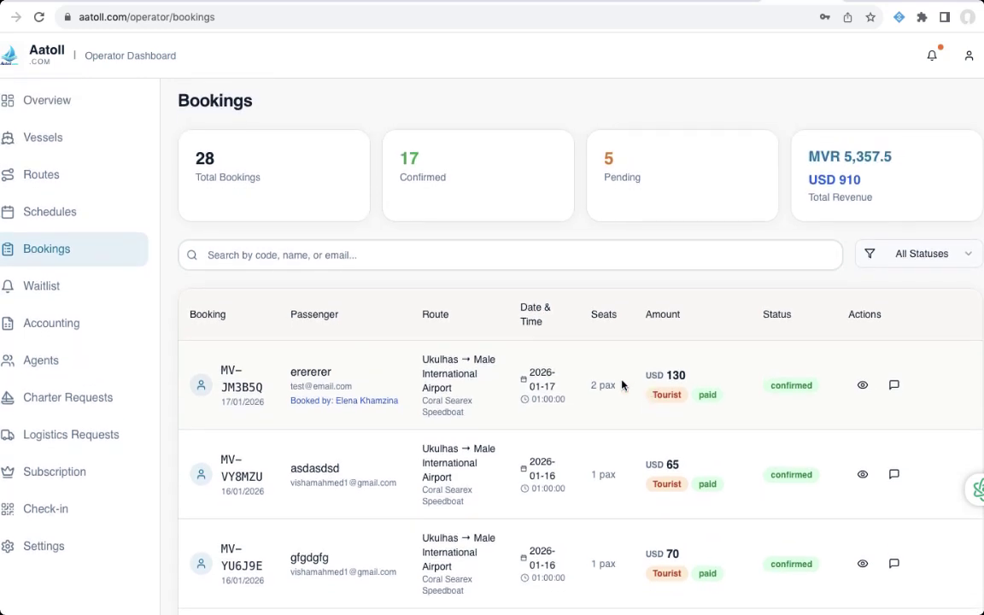
double_click(708, 395)
double_click(667, 394)
left_click(835, 395)
double_click(799, 386)
left_click(826, 392)
scroll(790, 400, "down", 20)
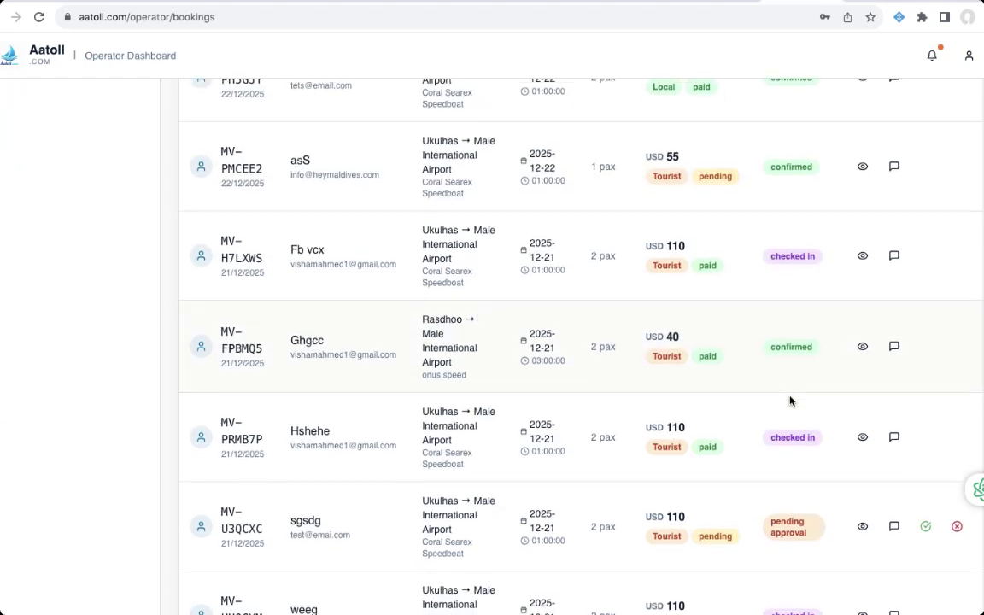
triple_click(816, 257)
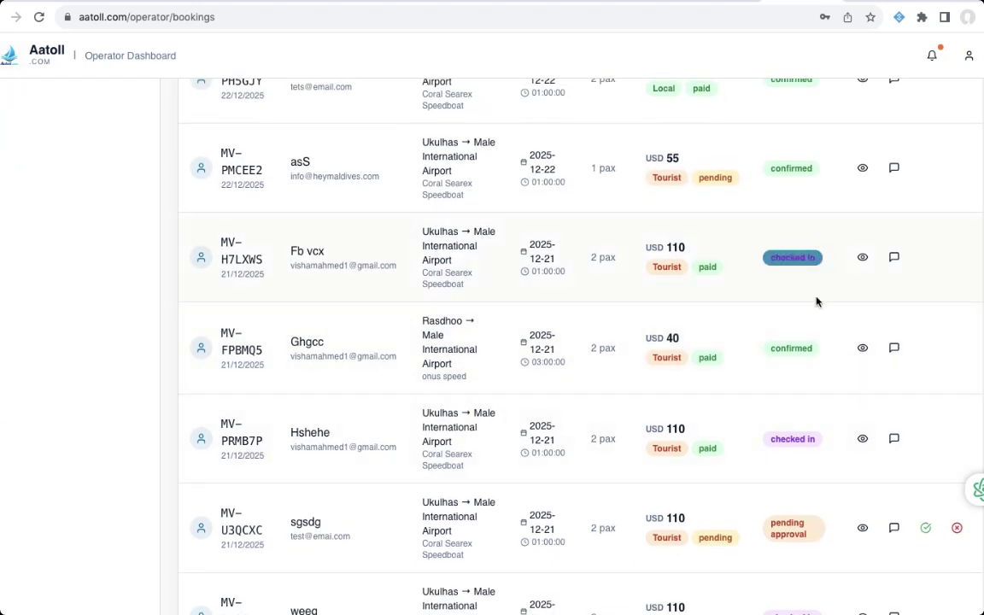
left_click(809, 408)
scroll(808, 408, "down", 3)
triple_click(791, 409)
left_click(777, 419)
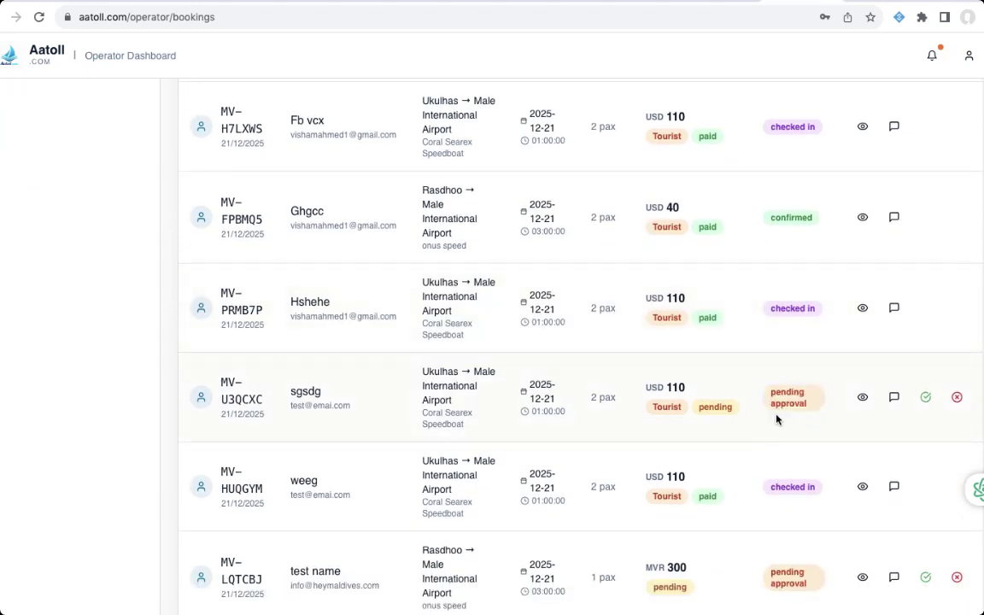
double_click(714, 407)
triple_click(790, 399)
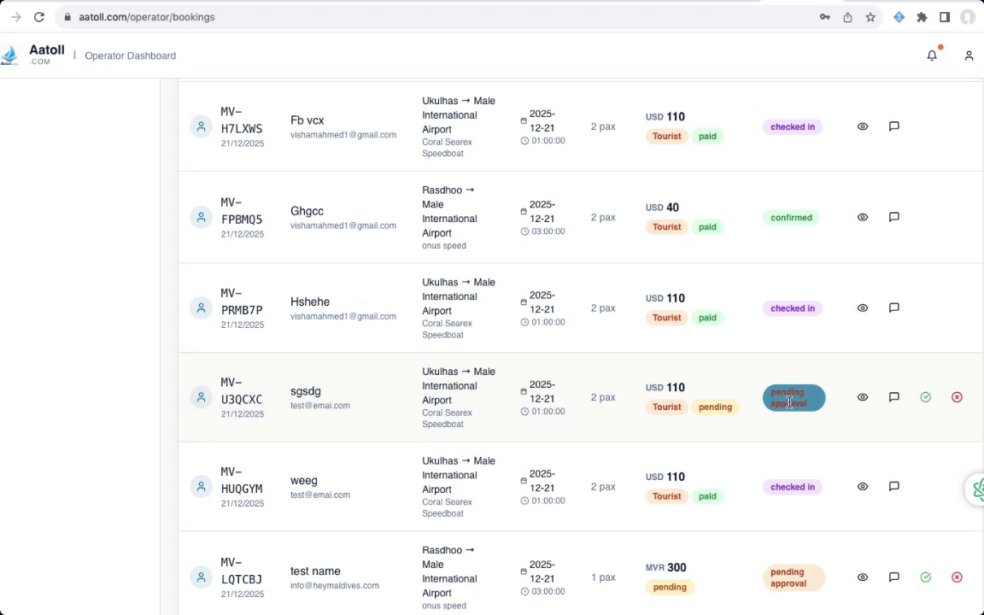
left_click(791, 401)
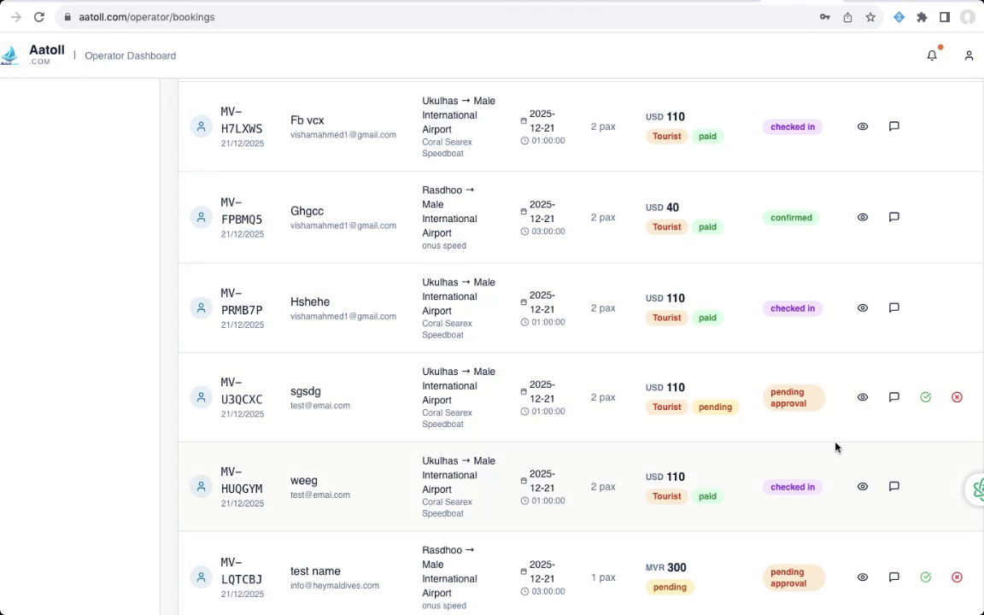
scroll(835, 447, "up", 15)
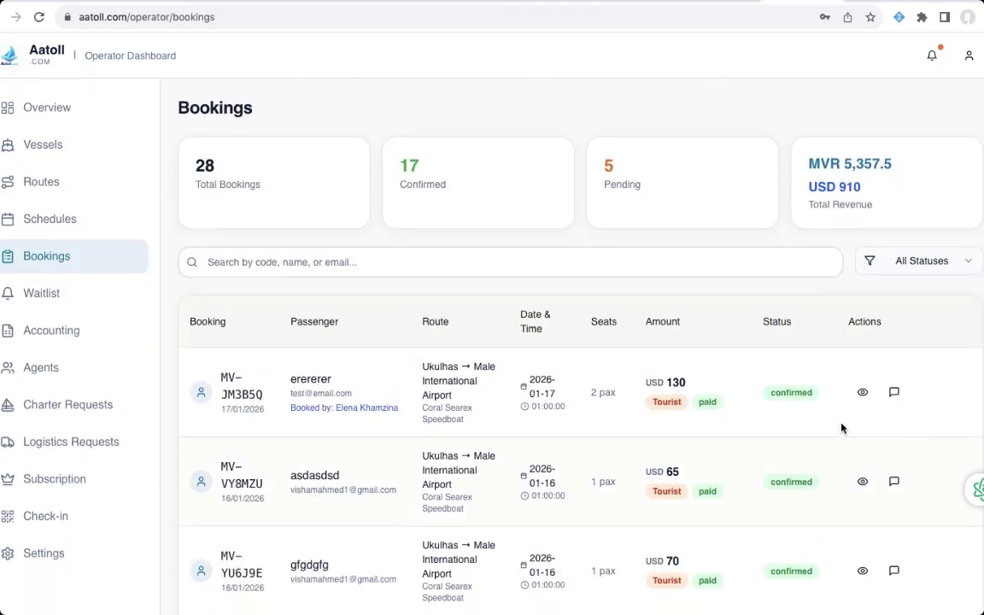
left_click(863, 393)
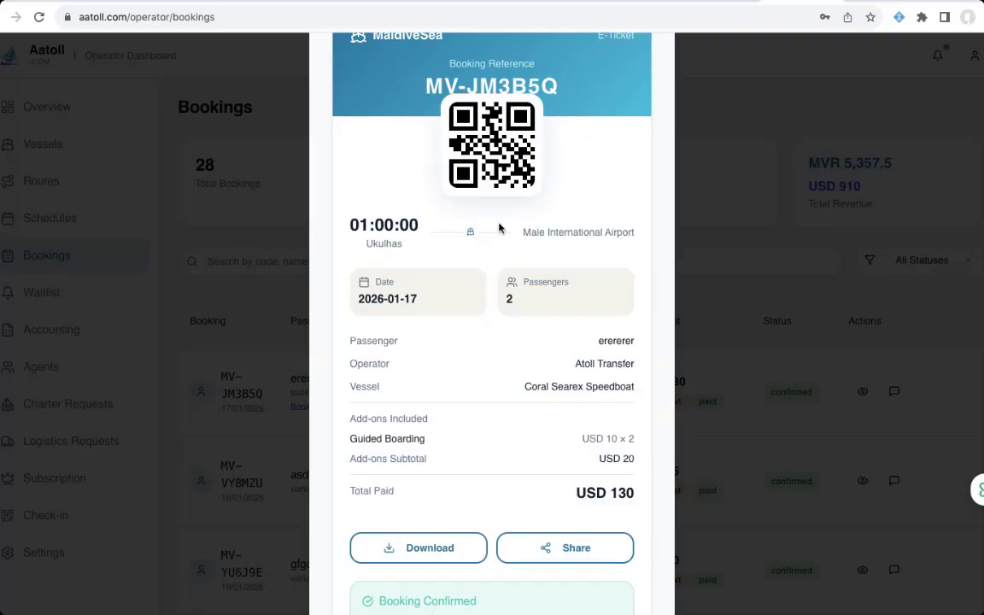
left_click(929, 361)
scroll(927, 359, "down", 10)
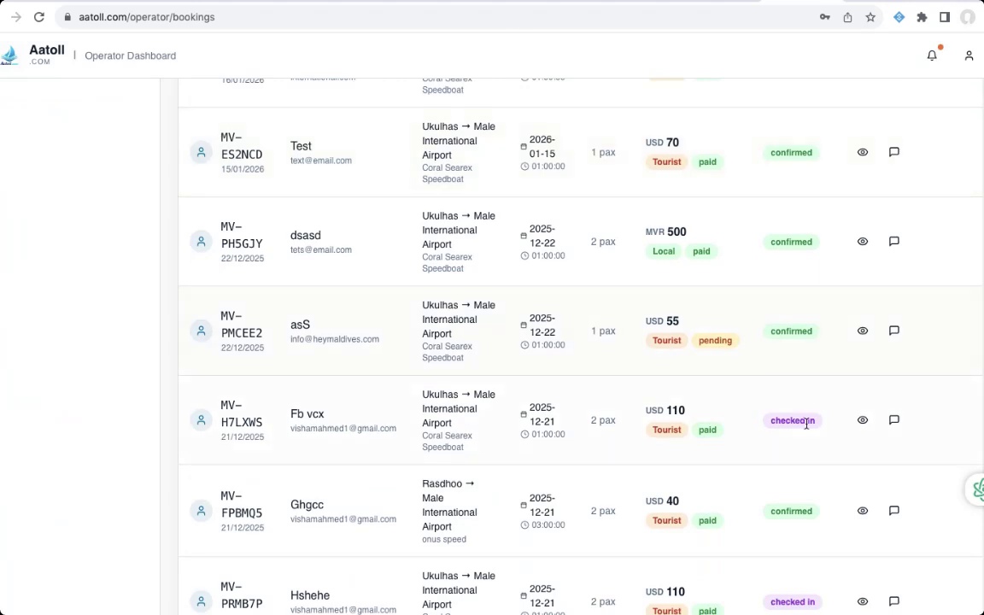
triple_click(780, 427)
left_click(434, 419)
scroll(784, 381, "up", 10)
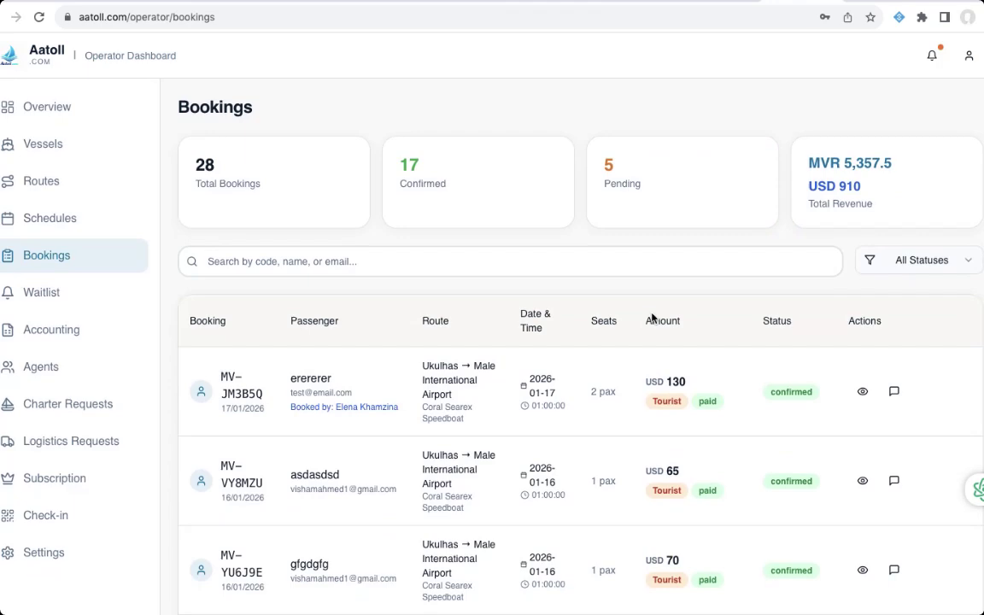
scroll(653, 319, "down", 3)
scroll(653, 319, "up", 3)
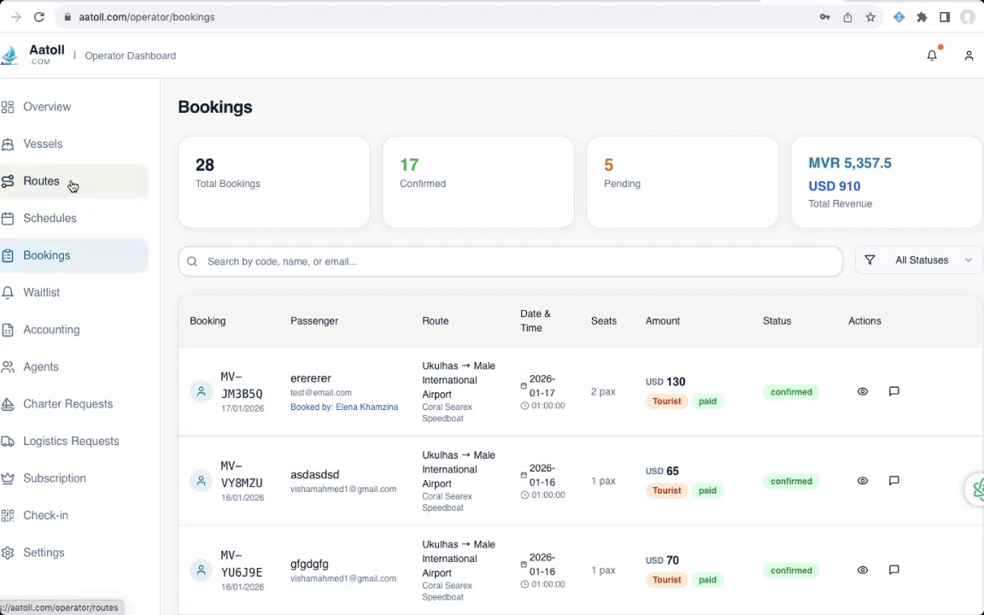
- Open Accounting and compare figures for this month, last month and the last 3 months
left_click(62, 335)
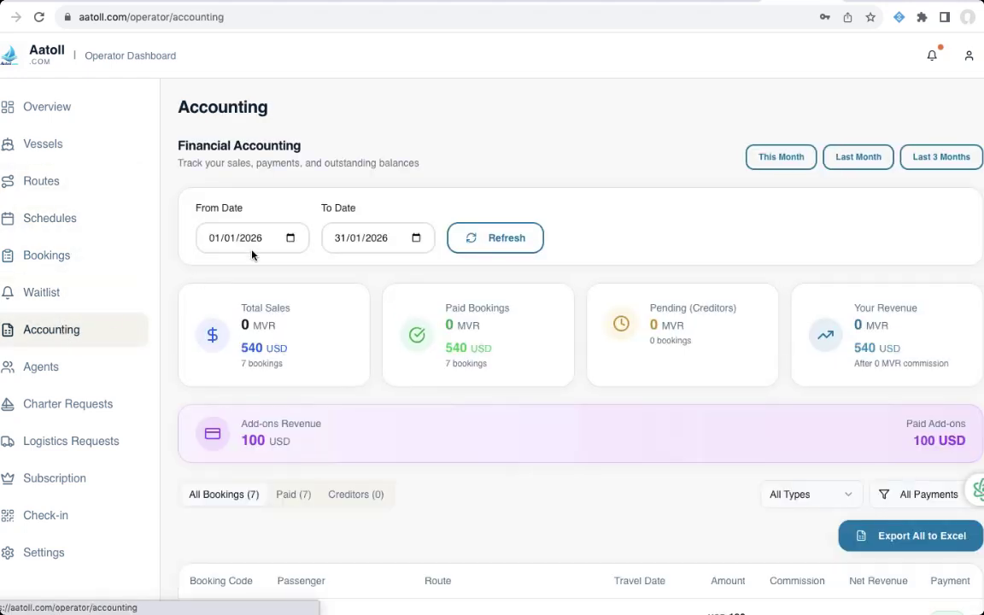
scroll(462, 188, "down", 1)
scroll(483, 188, "up", 1)
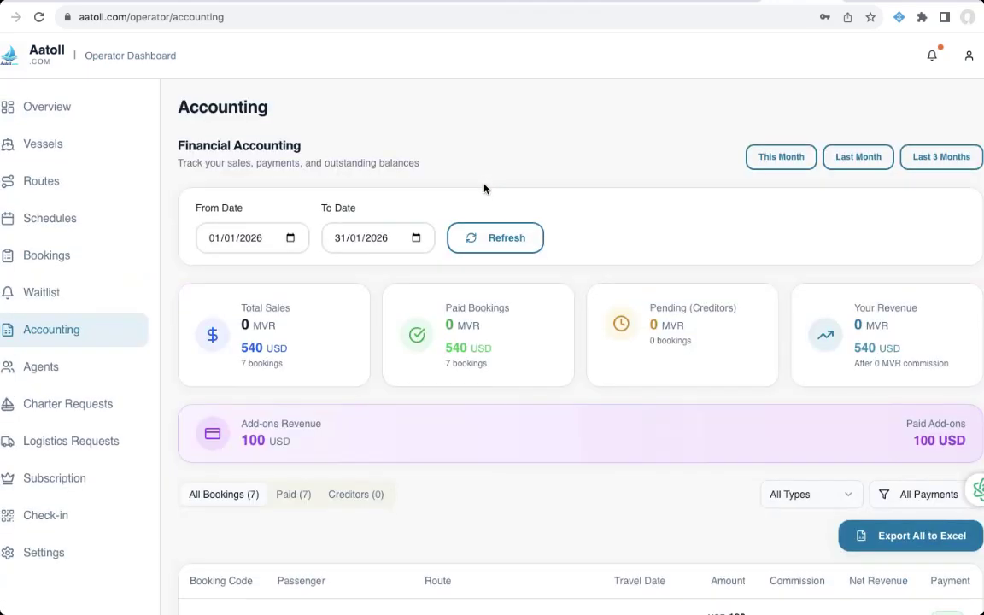
left_click(780, 162)
left_click(854, 156)
left_click(905, 162)
scroll(666, 218, "down", 1)
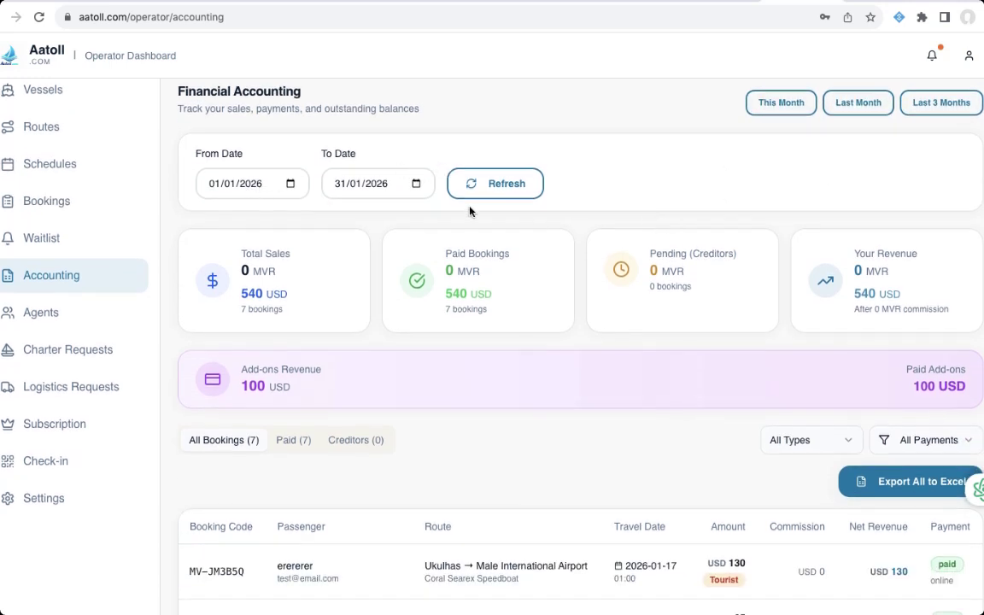
scroll(469, 211, "down", 2)
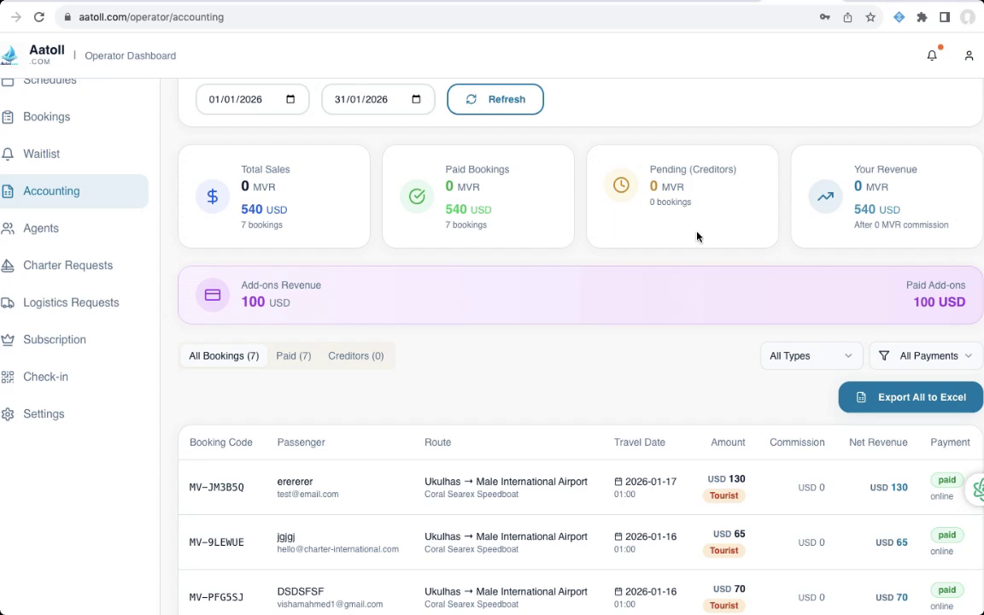
scroll(697, 237, "down", 3)
scroll(698, 236, "down", 2)
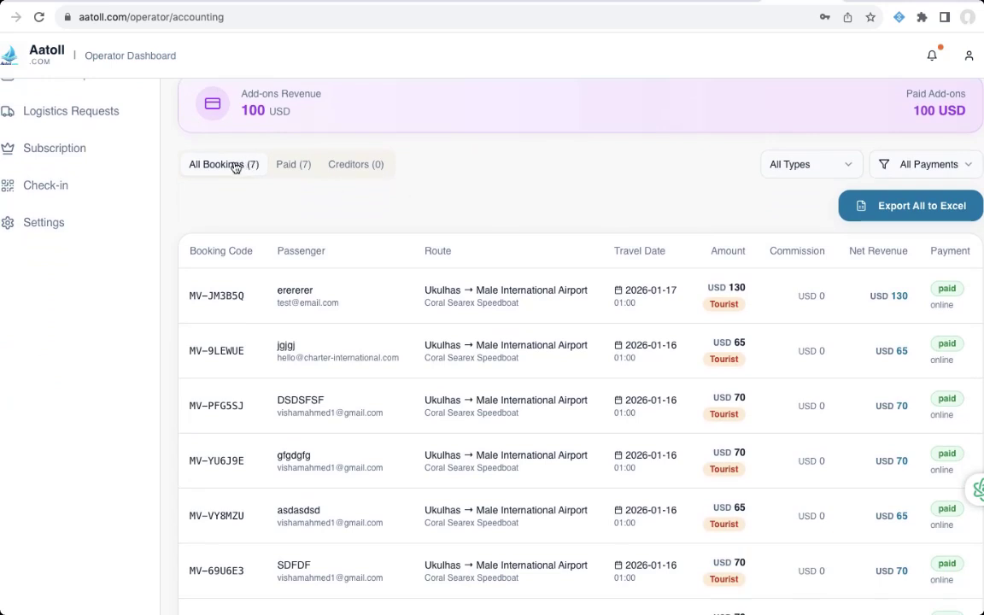
- Show the 7 paid bookings, then the empty Creditors (0) list
left_click(297, 170)
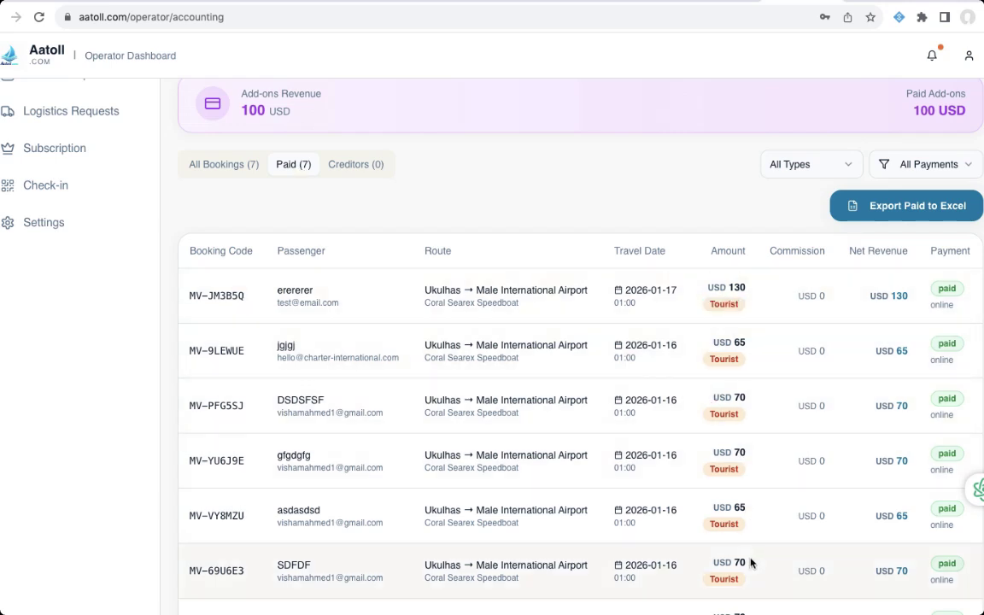
left_click(352, 164)
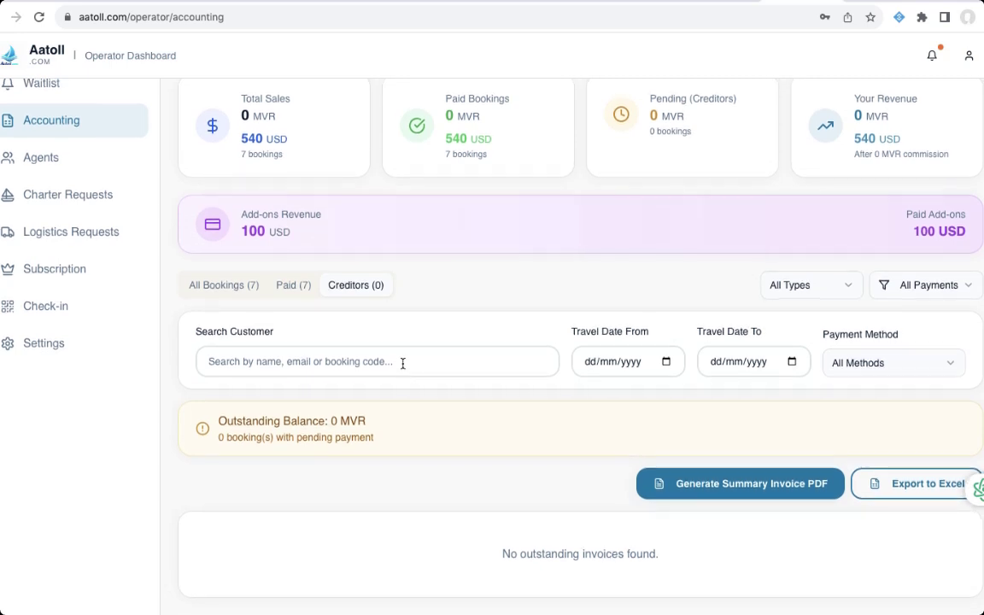
scroll(531, 384, "up", 2)
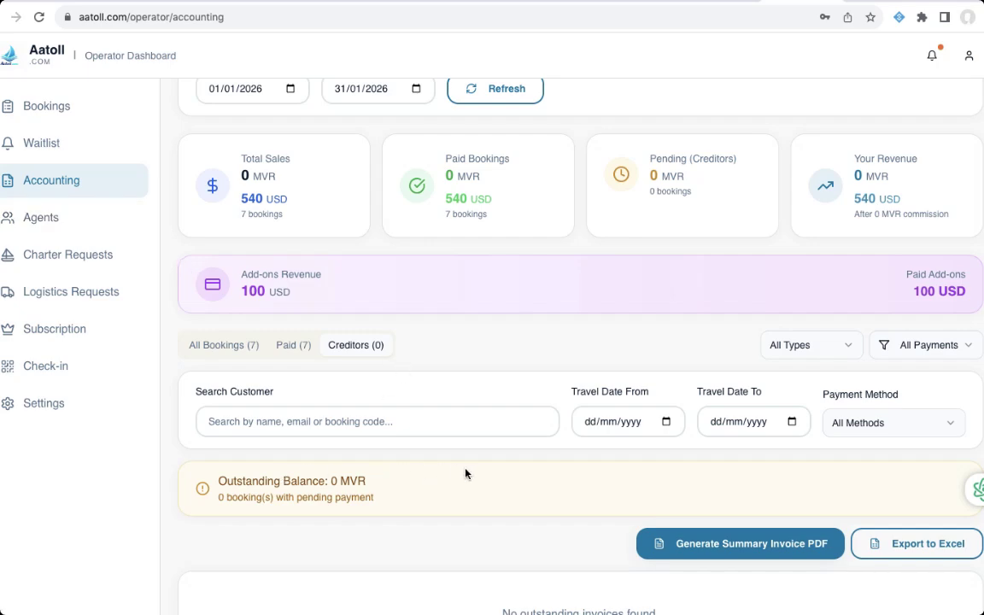
scroll(534, 431, "up", 3)
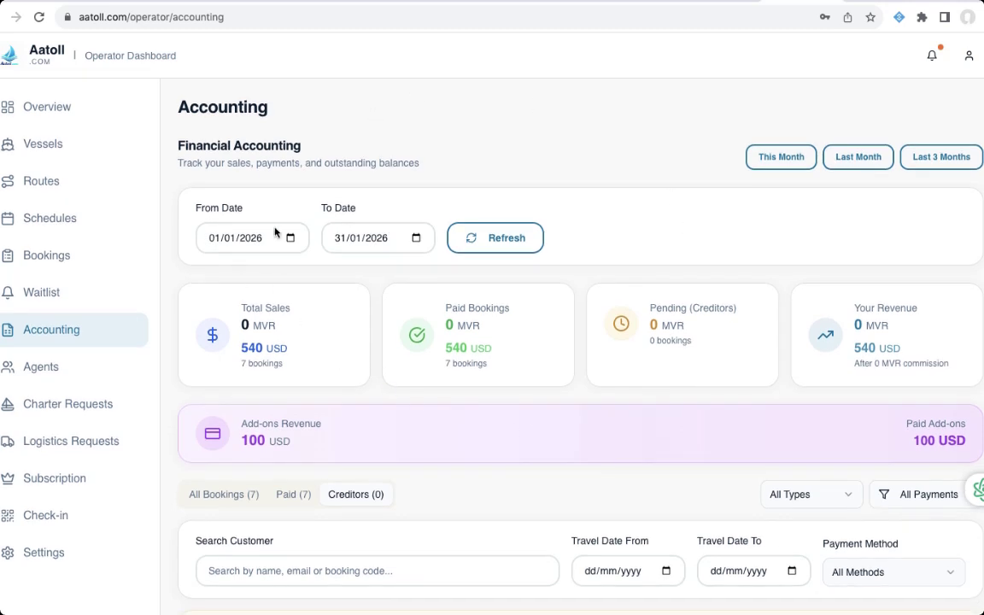
left_click(59, 367)
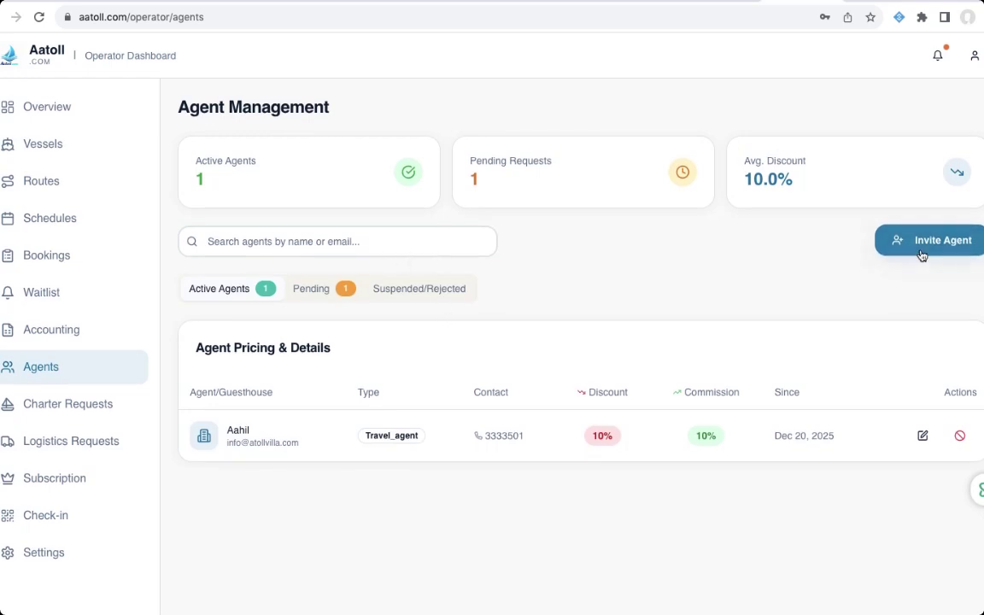
- Open the Invite Agent/Guesthouse dialog, prefilled with 10% discount and 5% commission
left_click(857, 245)
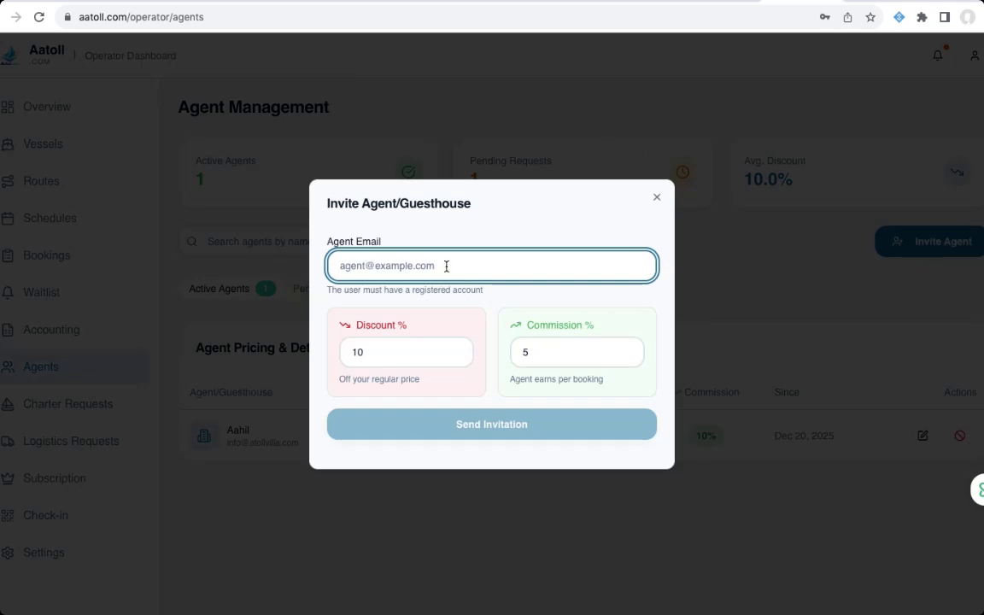
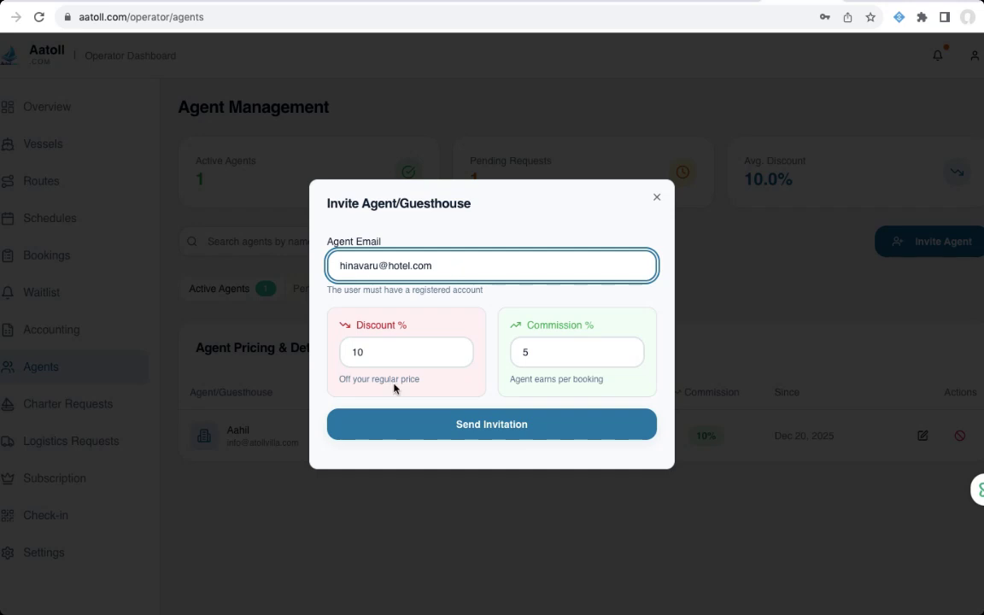
left_click(375, 358)
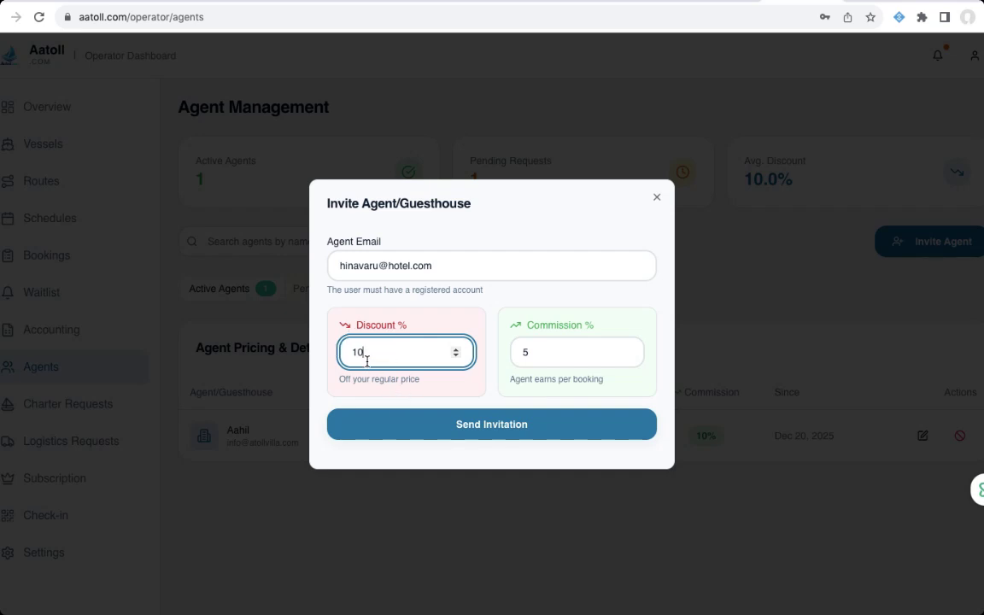
key("BackSpace")
key("BackSpace")
left_click(658, 198)
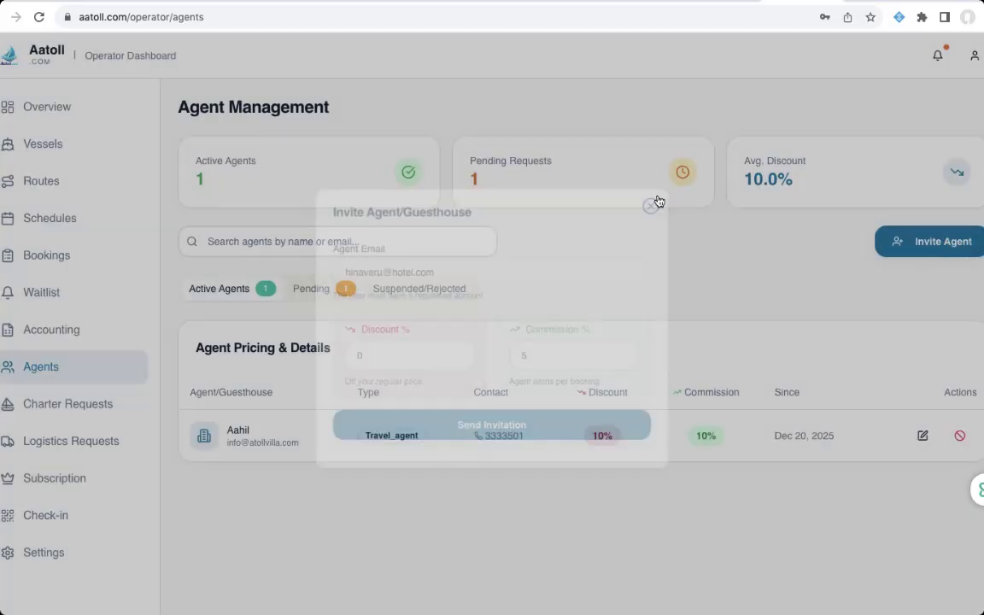
- View the pending Seaguard Speedboat request, return to Active Agents and edit the agent's pricing
left_click(318, 290)
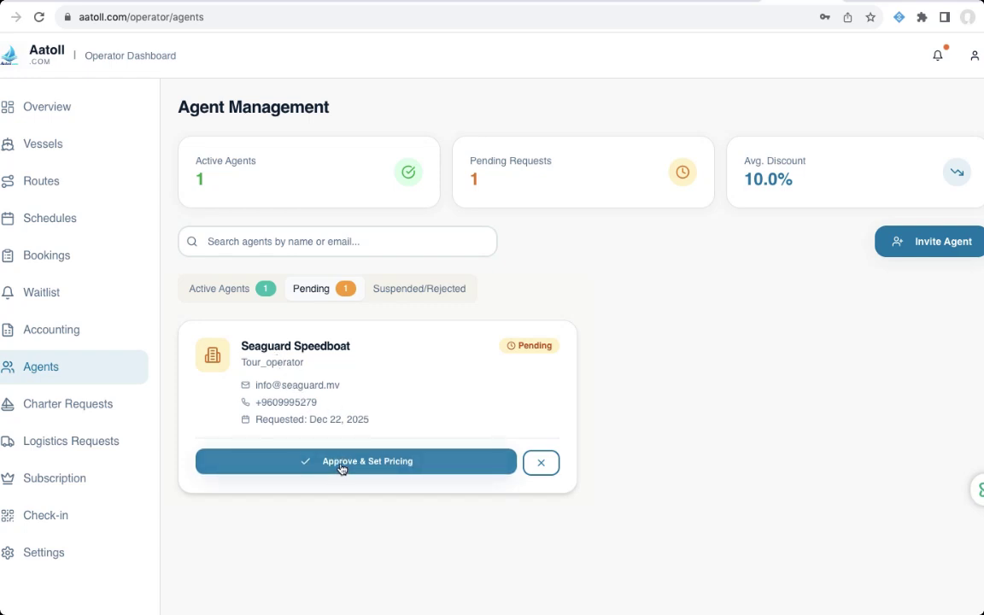
left_click(241, 289)
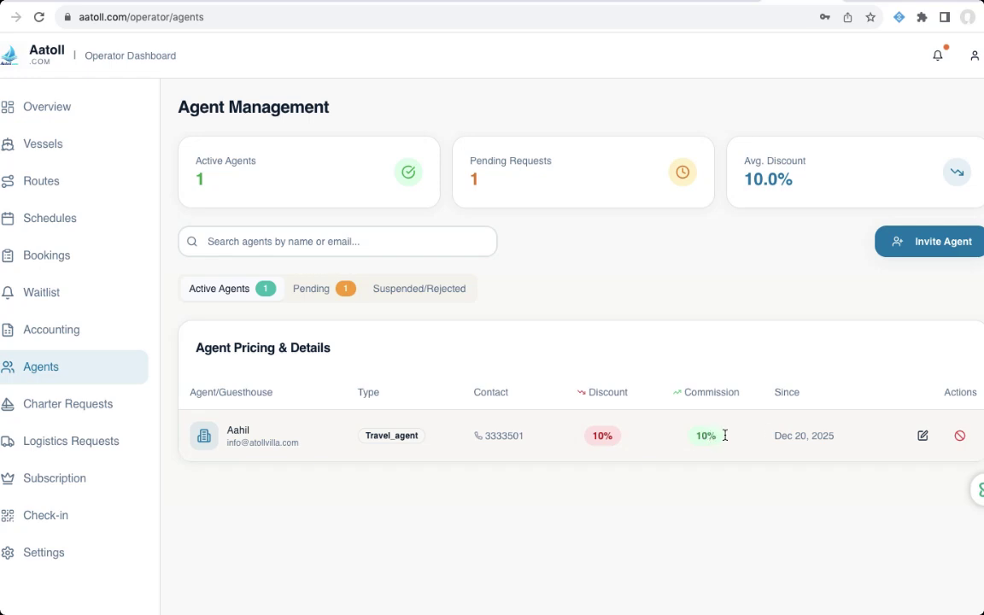
left_click(924, 437)
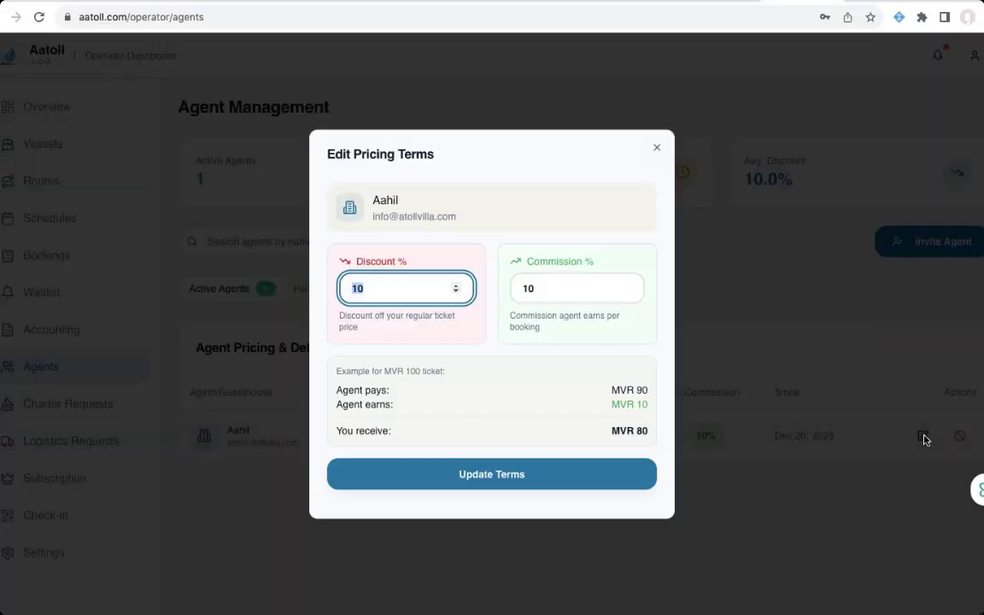
- Close Edit Pricing Terms, keeping the 10% discount and 10% commission unchanged
left_click(545, 288)
left_click(658, 149)
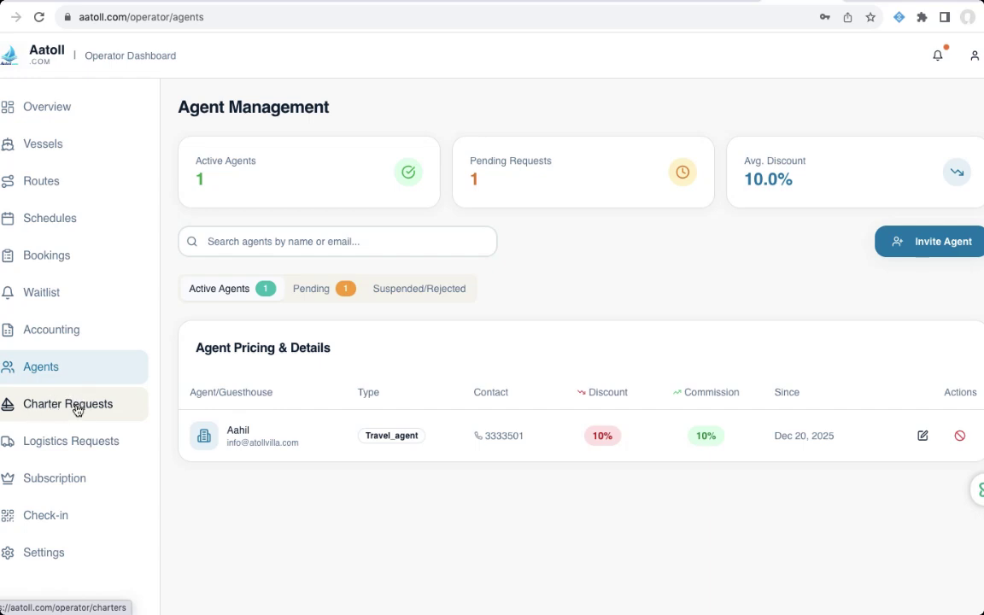
- Open QR Check-in and look over the scanner, manual entry and empty Jan 20, 2026 history
left_click(60, 517)
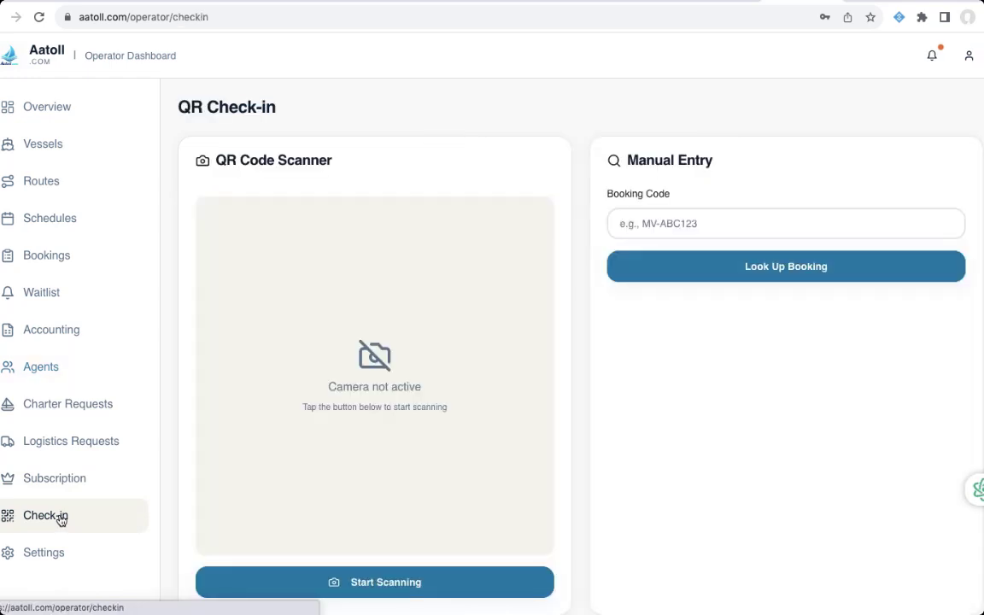
scroll(299, 415, "down", 2)
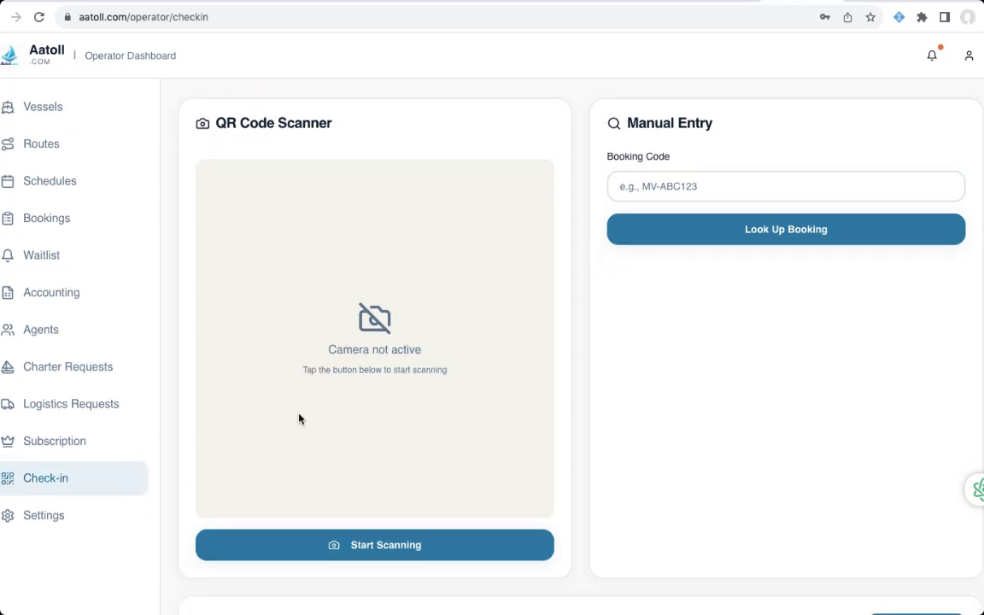
scroll(299, 417, "down", 4)
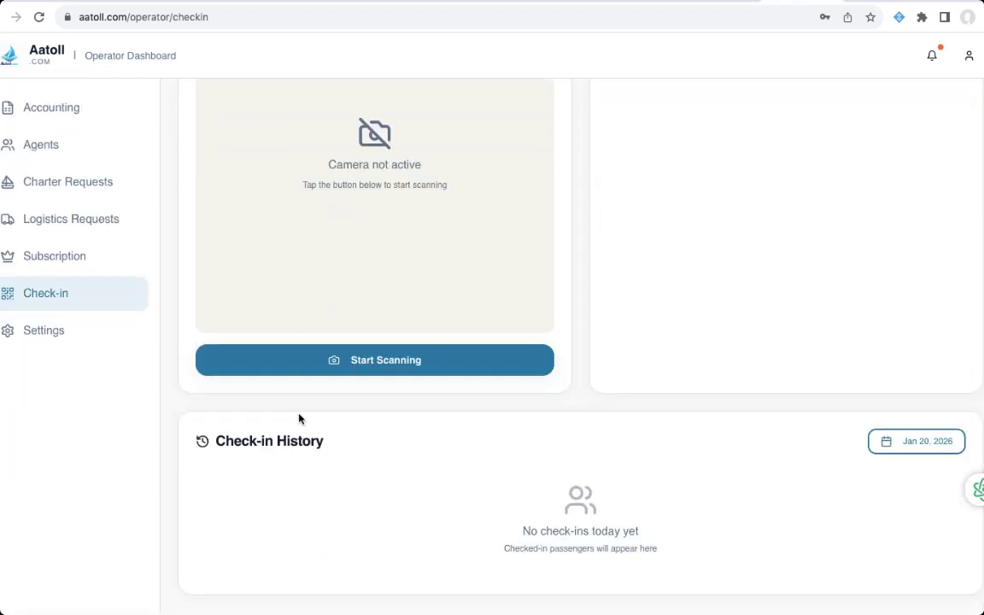
scroll(299, 417, "up", 6)
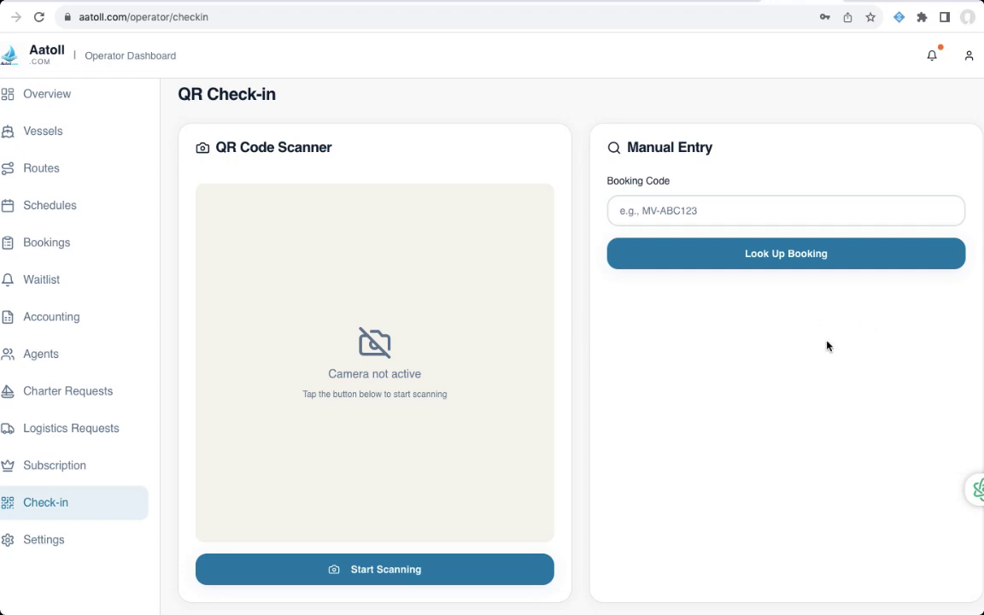
scroll(827, 346, "down", 1)
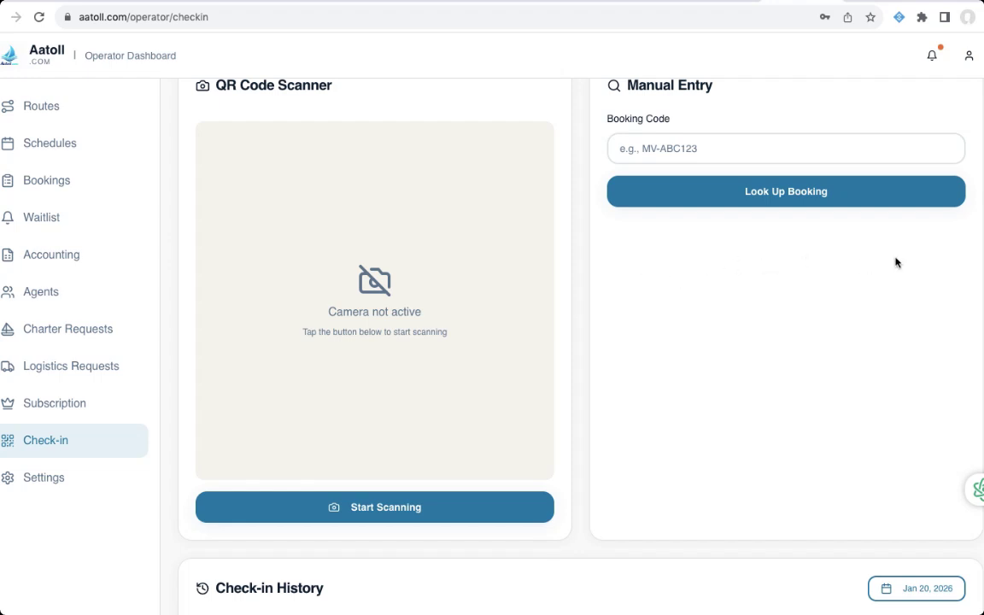
scroll(489, 320, "up", 2)
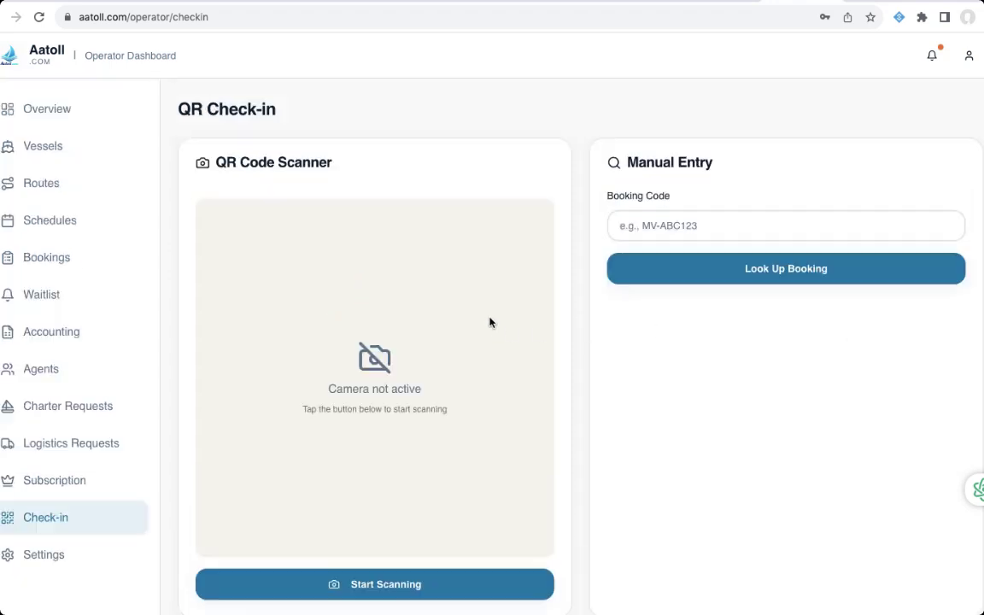
scroll(489, 321, "down", 2)
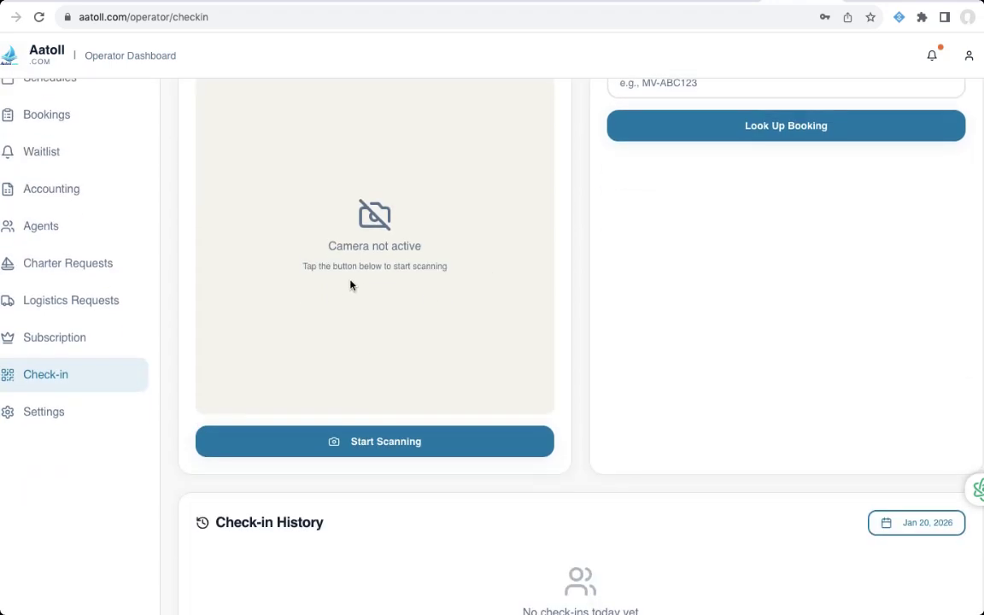
scroll(350, 286, "down", 2)
scroll(350, 286, "up", 3)
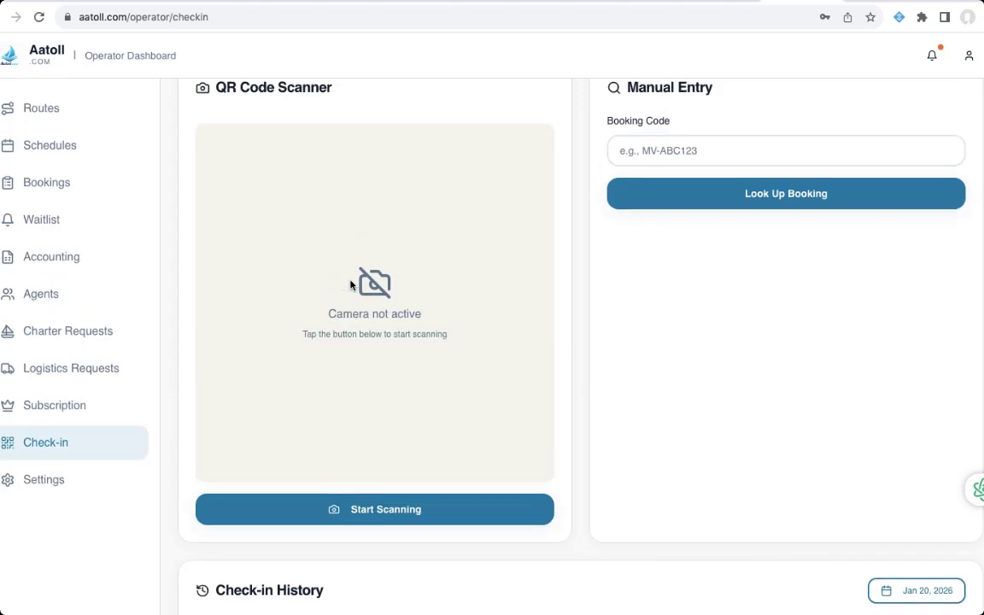
scroll(350, 286, "down", 3)
left_click(936, 450)
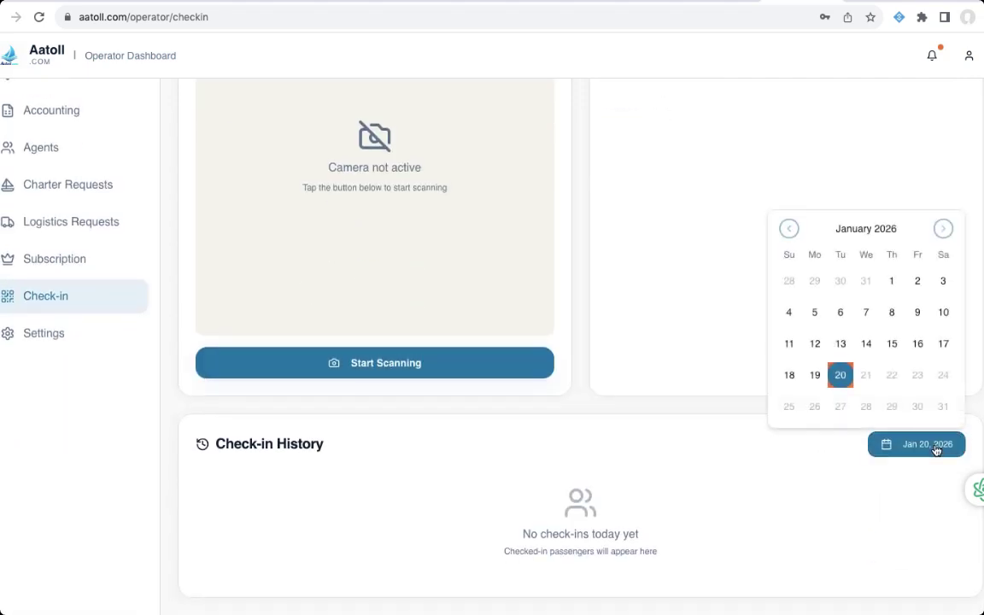
left_click(892, 281)
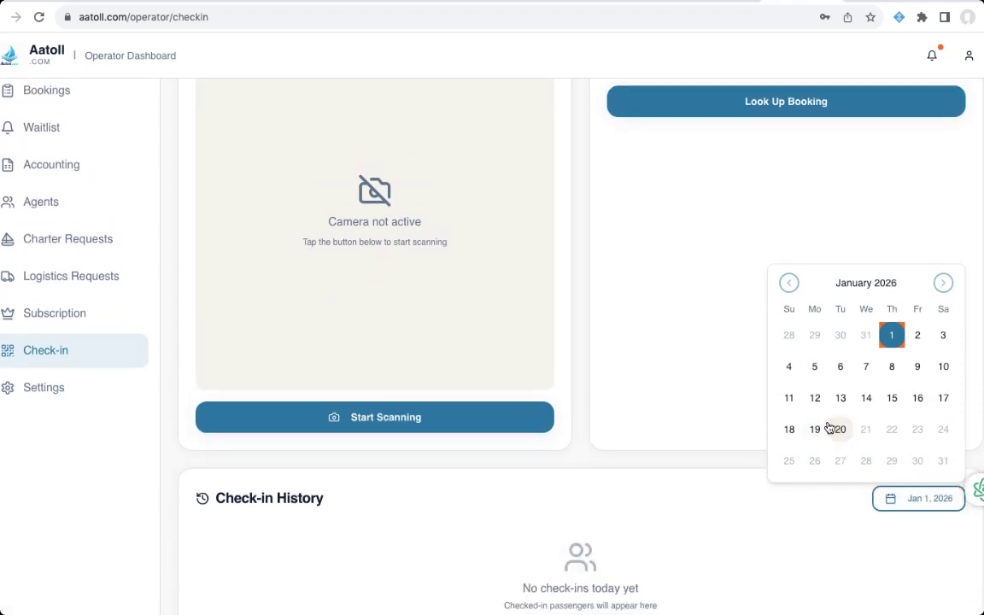
left_click(815, 429)
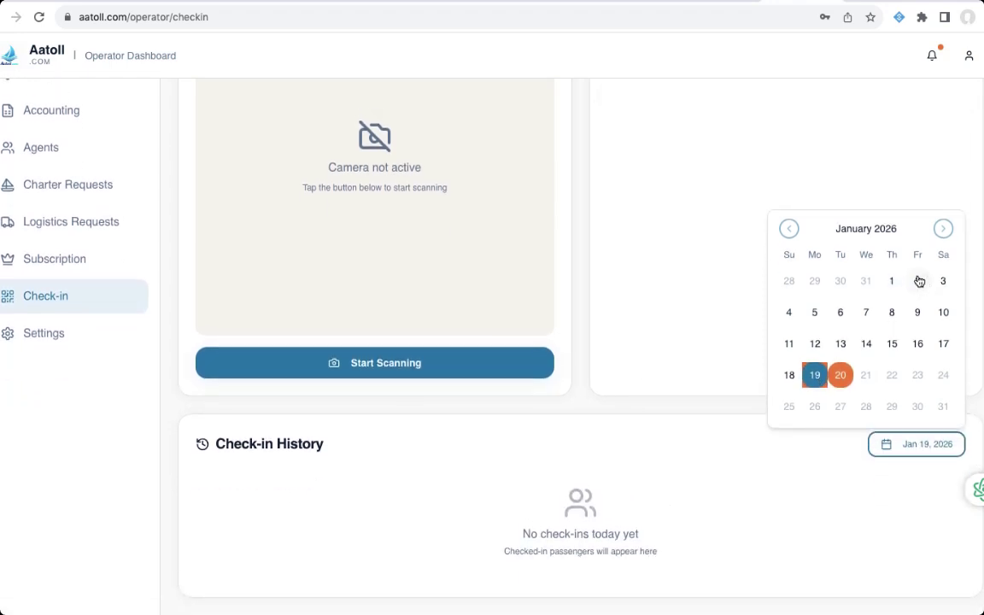
left_click(918, 281)
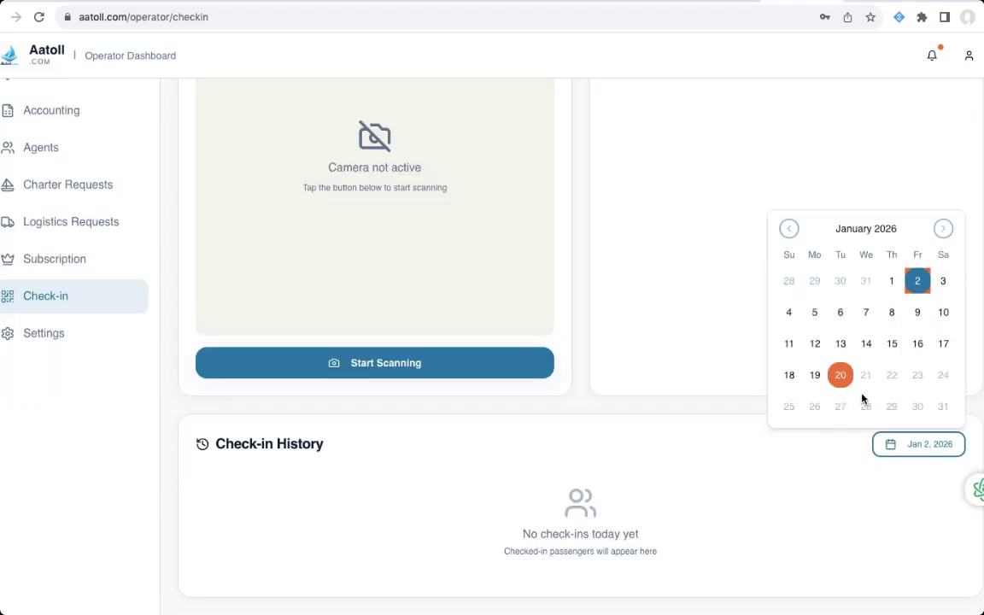
left_click(869, 342)
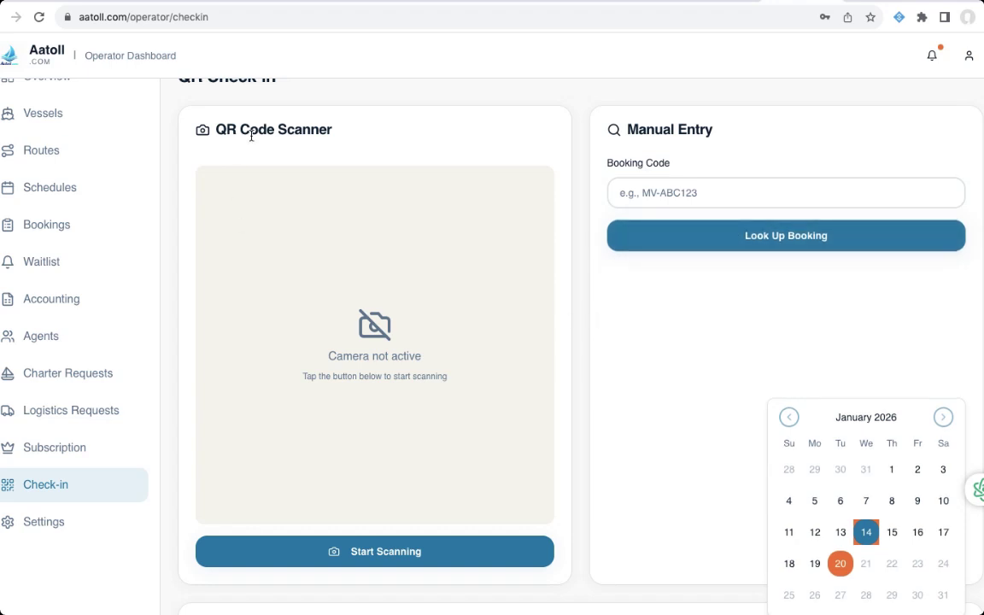
scroll(550, 330, "down", 4)
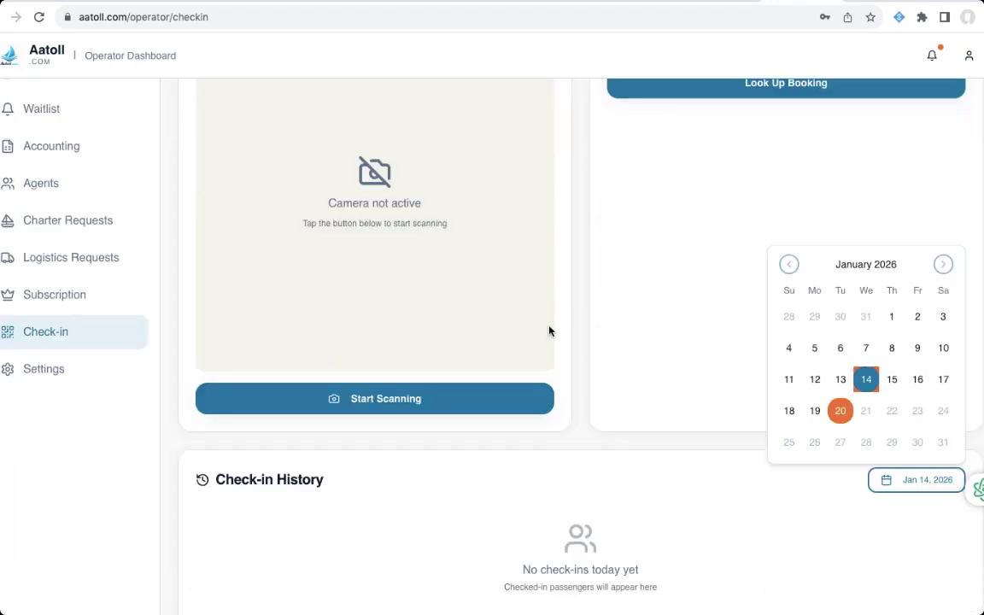
scroll(513, 331, "up", 3)
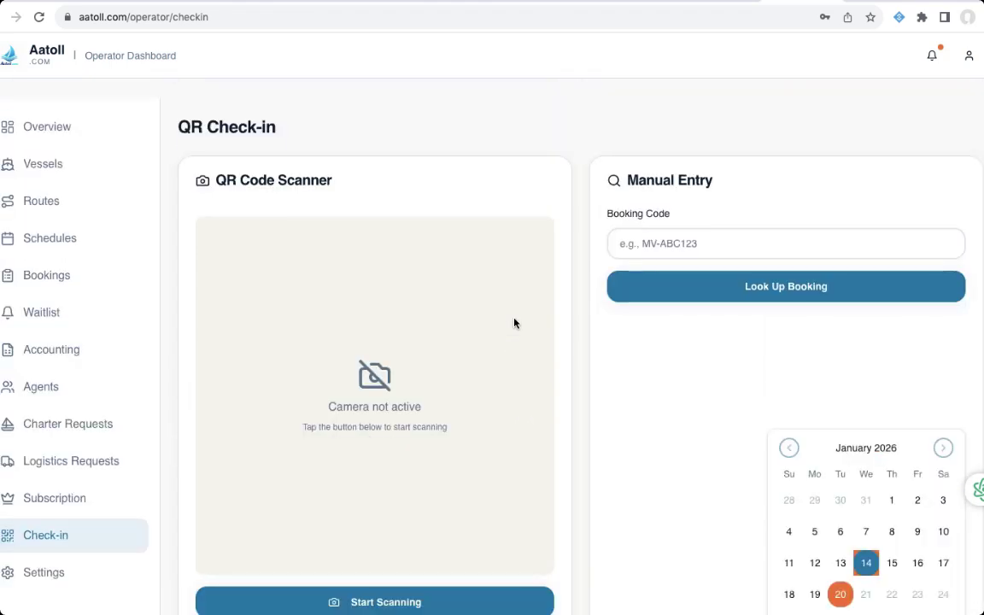
scroll(514, 324, "down", 3)
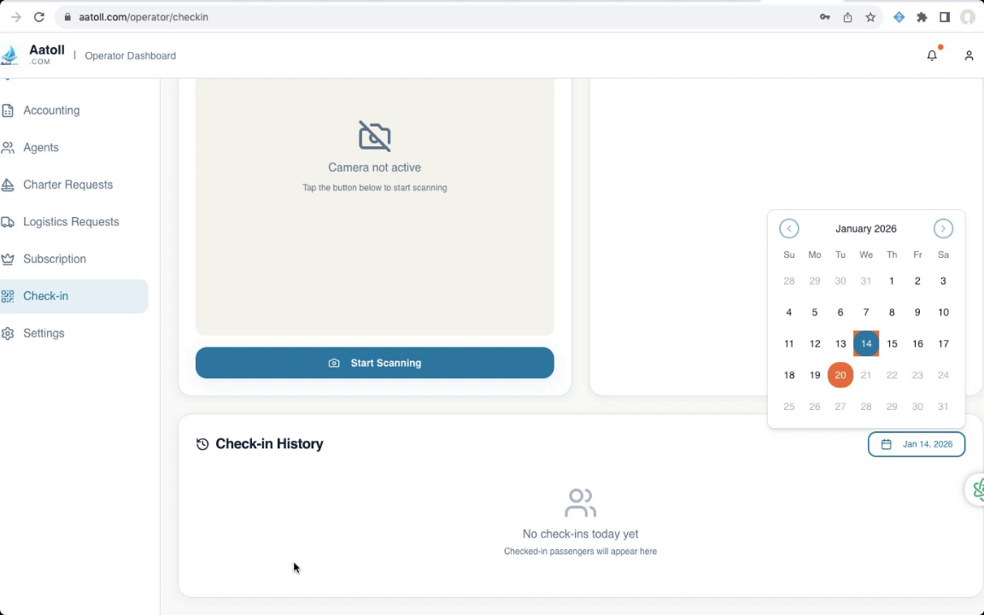
scroll(578, 124, "up", 3)
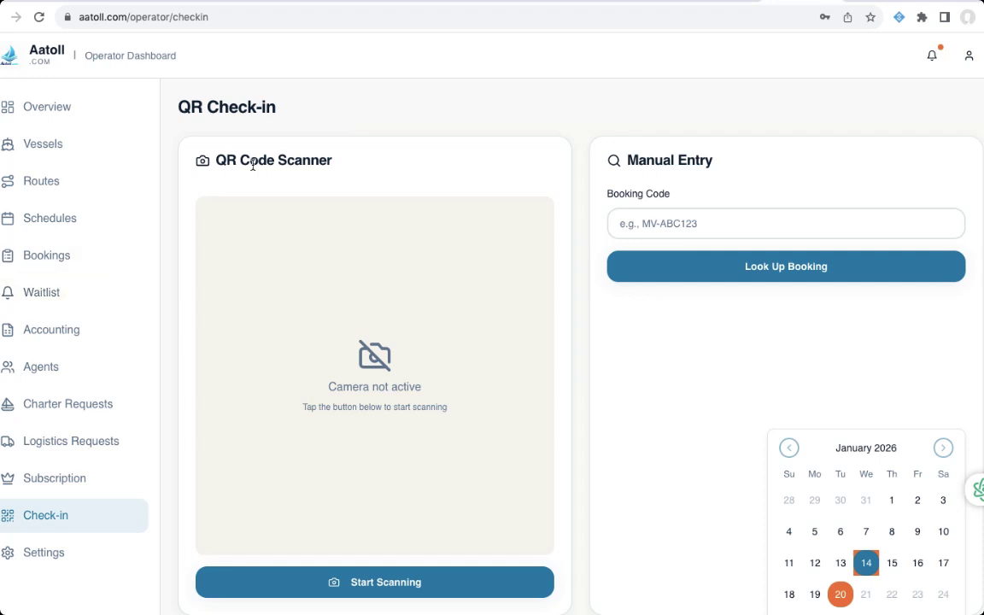
- Open the operator Overview and review Recent Bookings, Today's Departures and Quick Actions
left_click(69, 107)
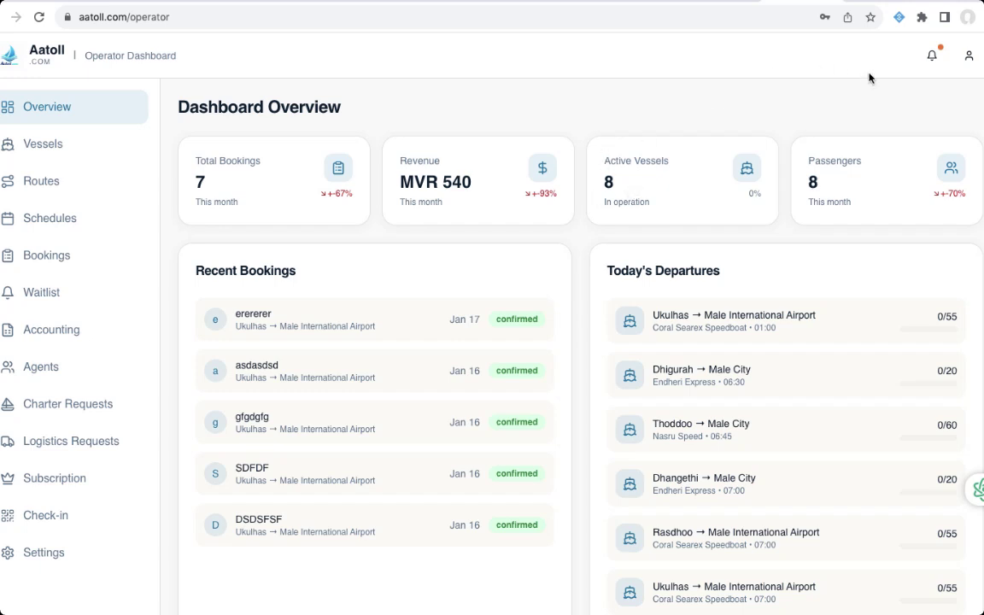
scroll(688, 177, "down", 2)
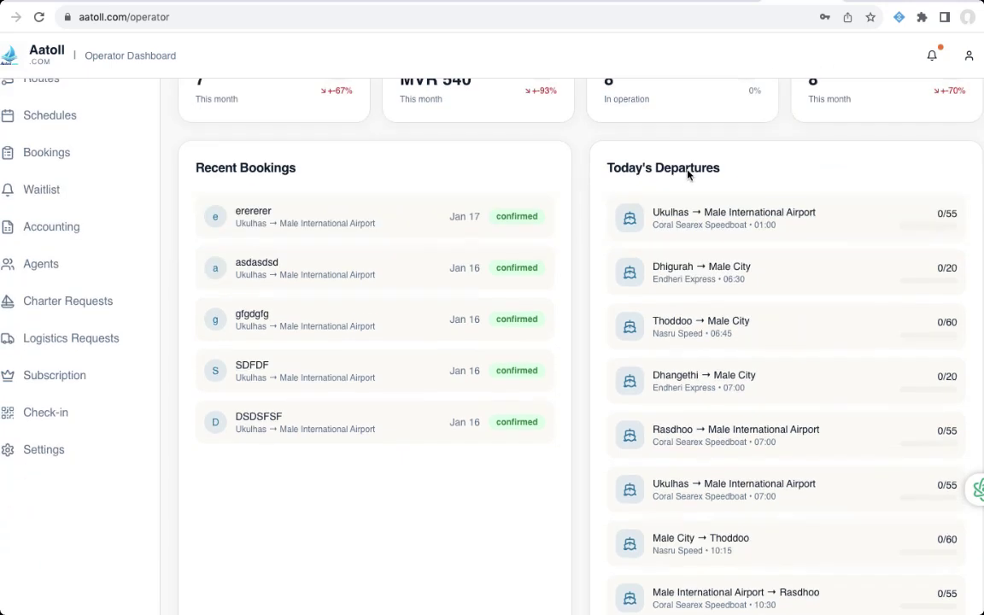
scroll(688, 174, "down", 1)
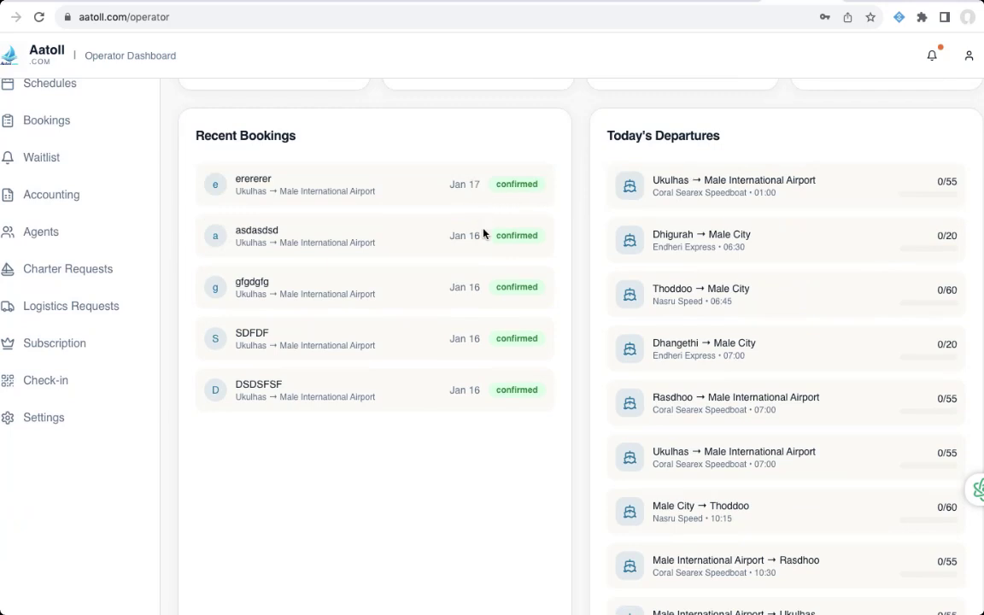
scroll(740, 179, "down", 5)
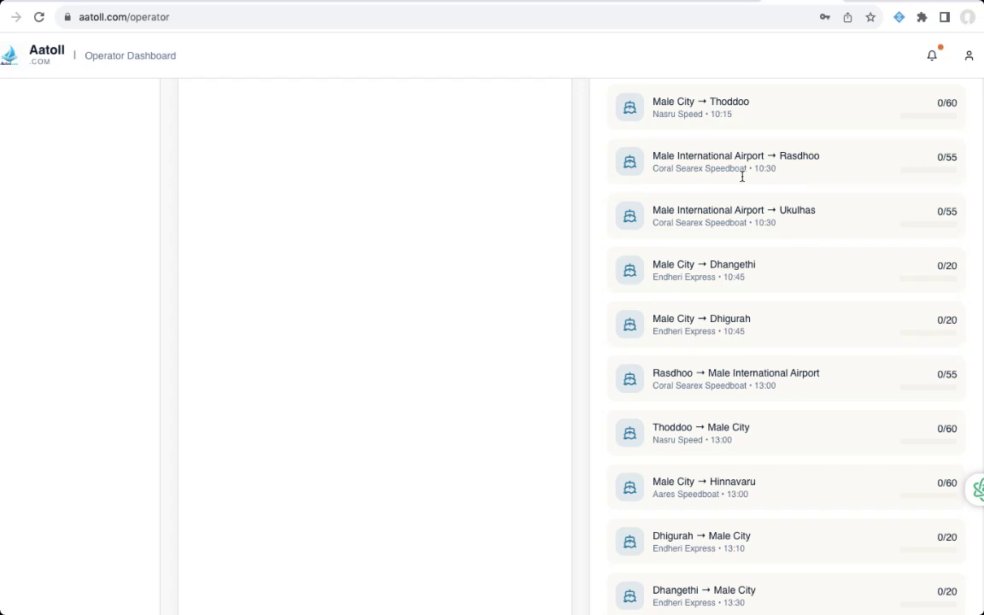
scroll(742, 177, "down", 5)
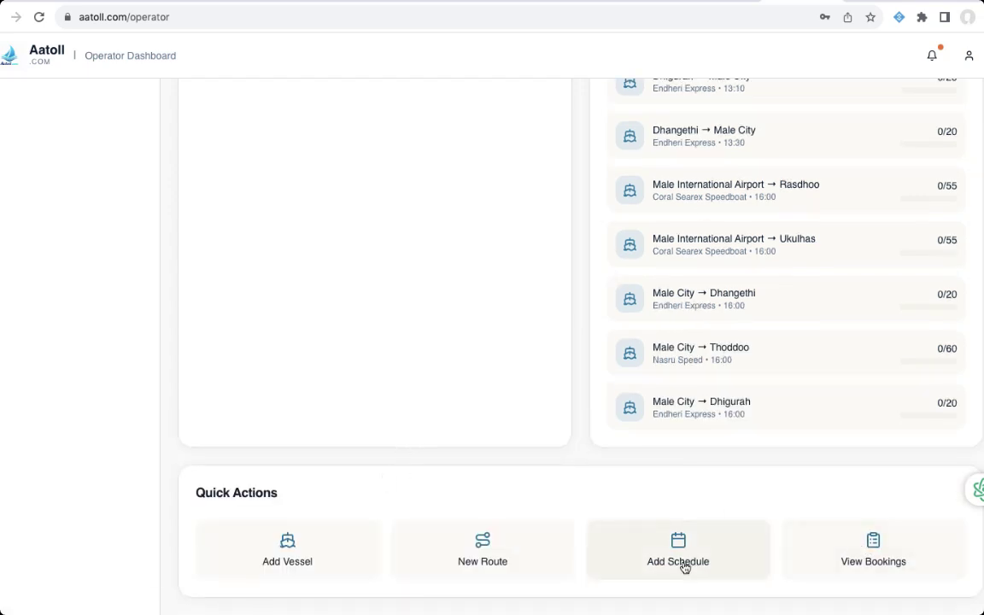
scroll(624, 136, "up", 10)
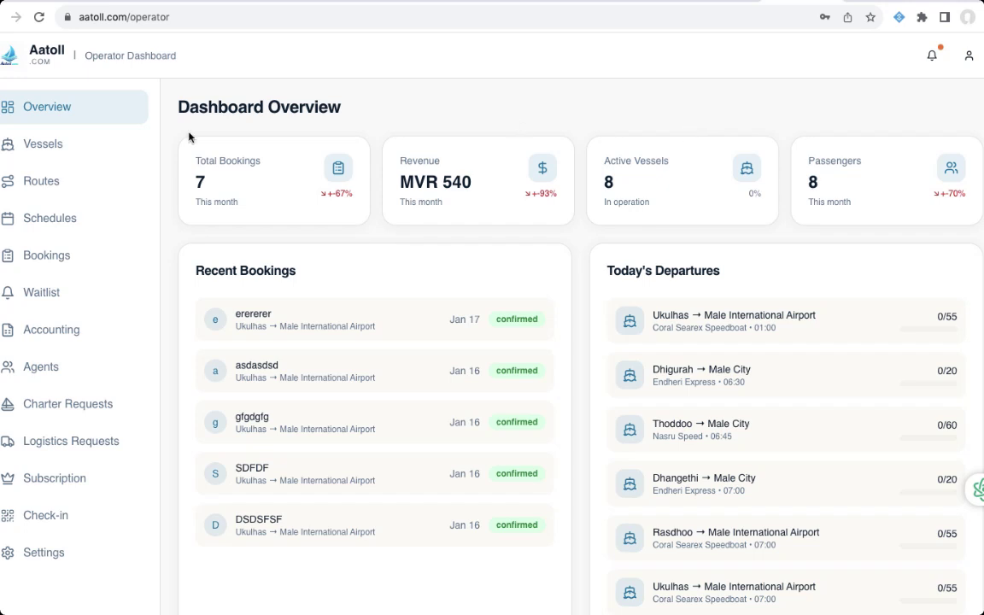
- Go to the public Aatoll home page and browse it
left_click(47, 65)
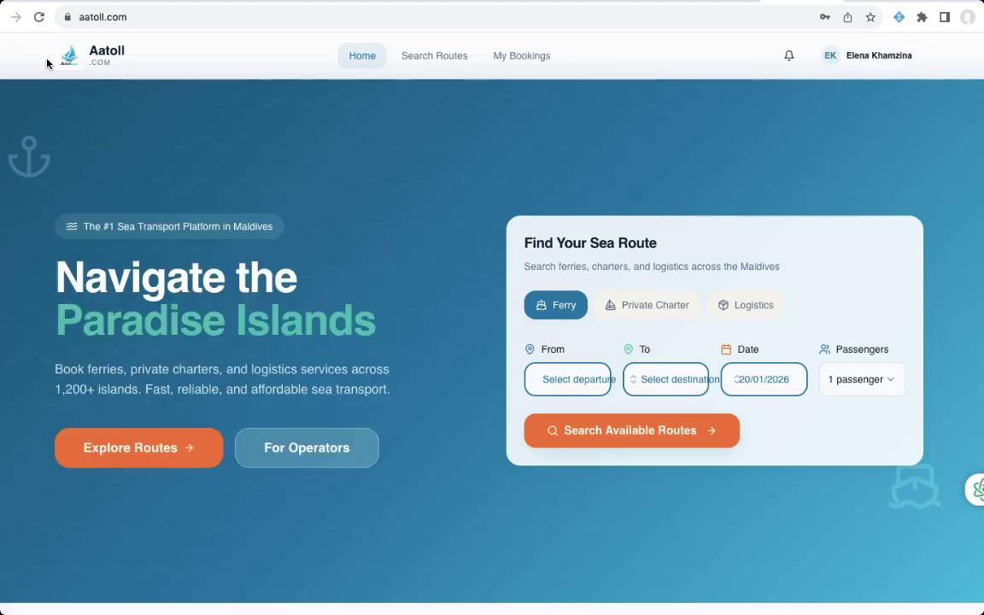
scroll(639, 120, "down", 3)
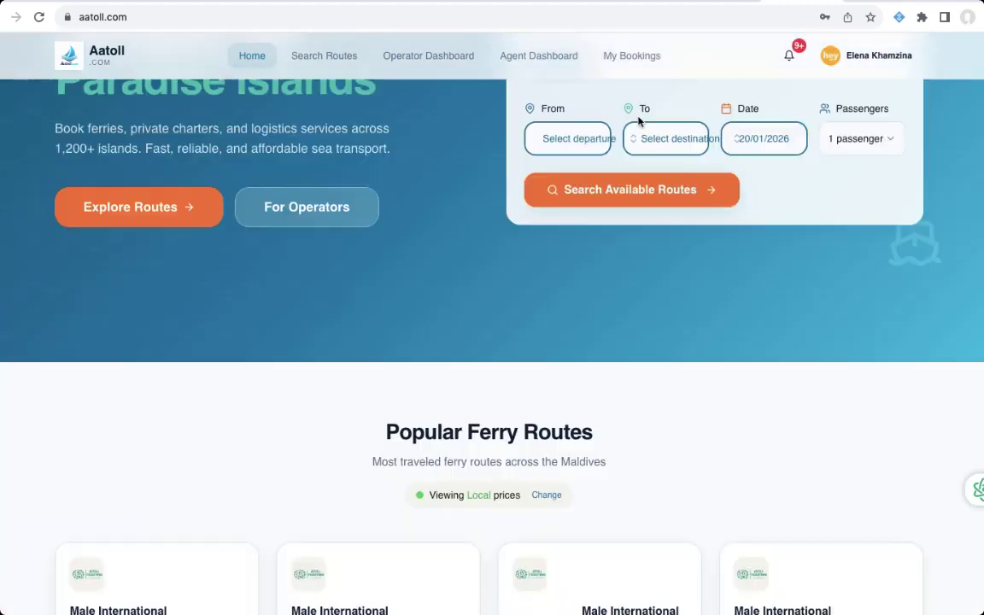
scroll(639, 120, "up", 1)
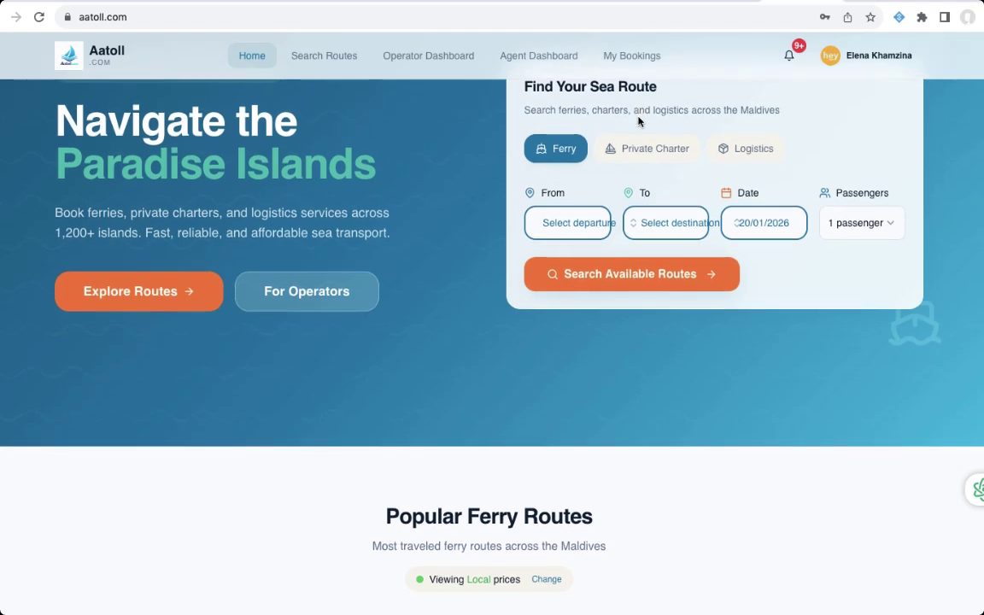
scroll(639, 120, "down", 3)
scroll(639, 120, "up", 4)
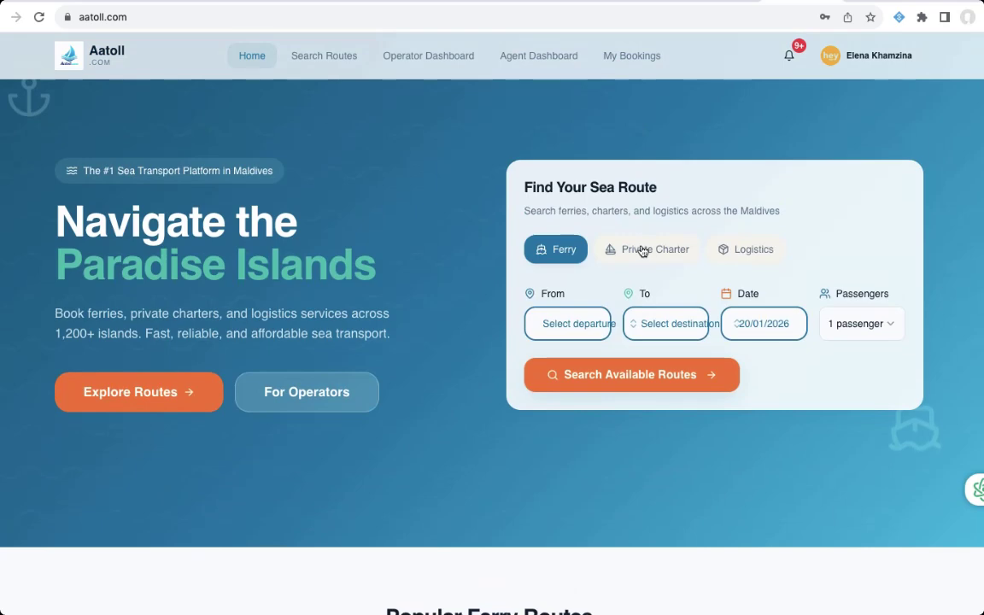
- Search ferries from Male City to Hinnavaru on 20/01/2026
left_click(572, 329)
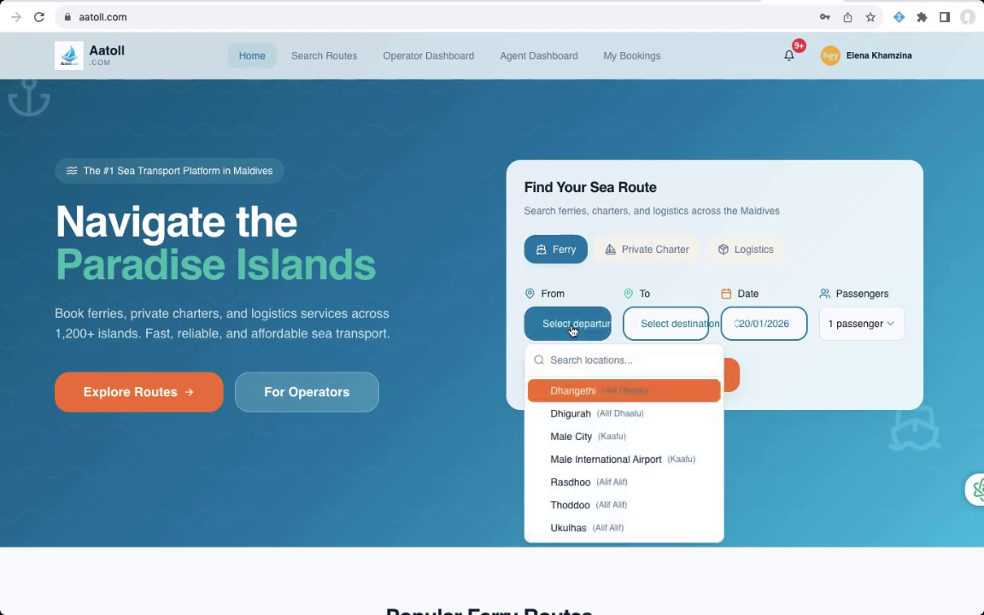
type("male")
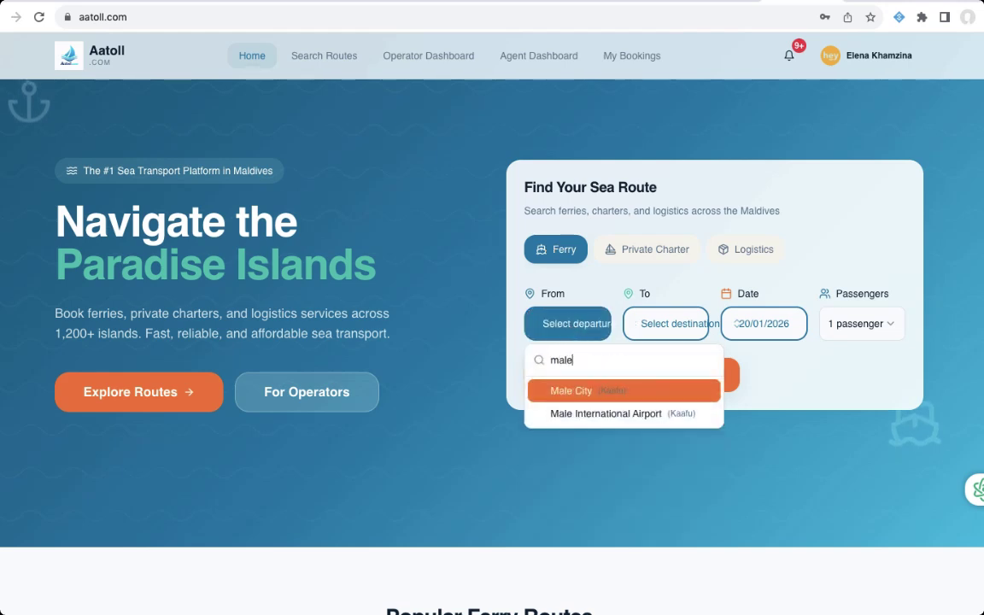
left_click(595, 390)
left_click(658, 323)
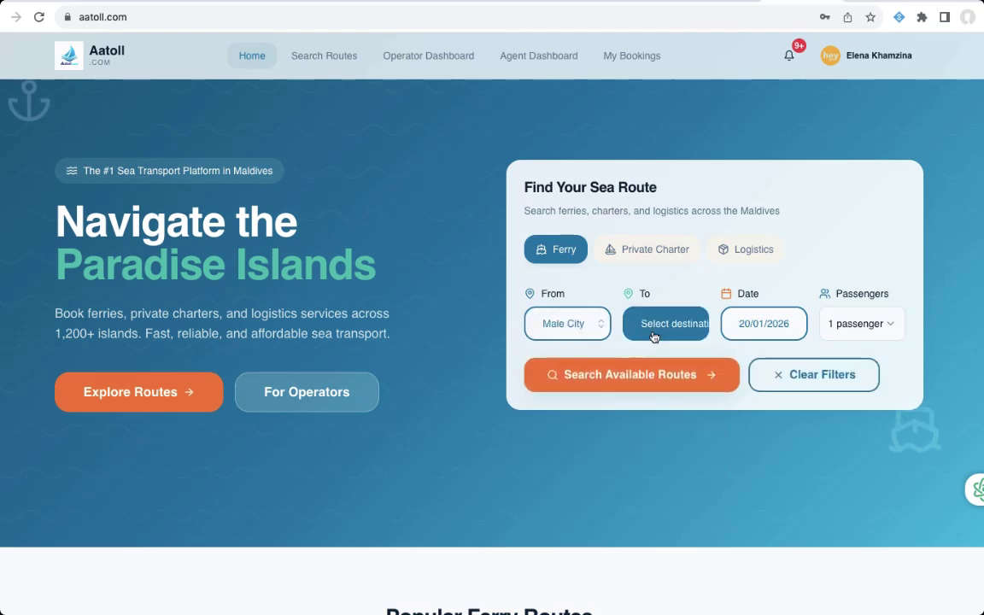
type("hi")
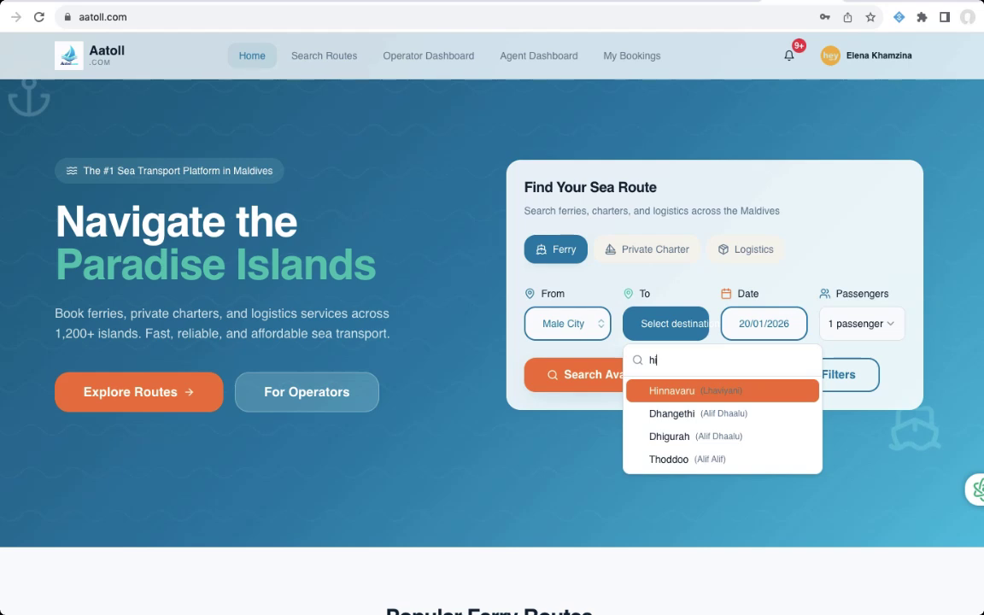
left_click(696, 391)
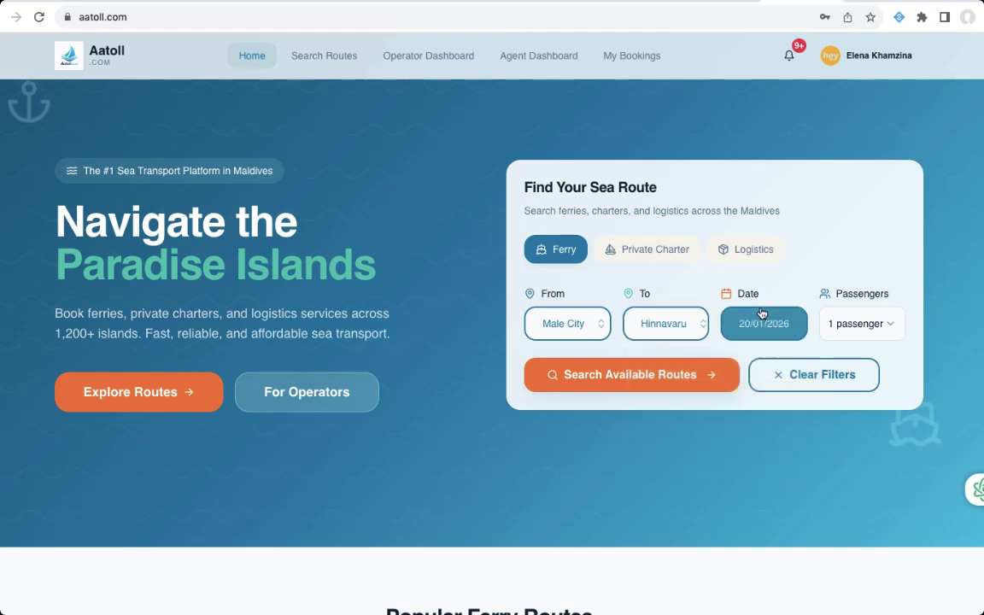
left_click(626, 376)
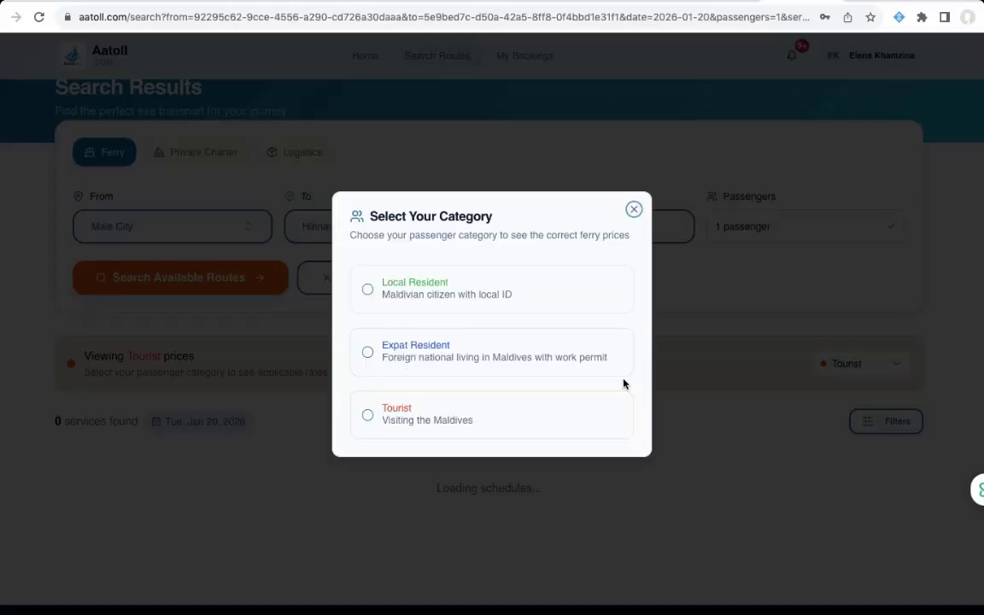
- Pick the tourist category and book the 13:00 Aares Speedboat at MVR 400
left_click(426, 426)
scroll(500, 412, "down", 3)
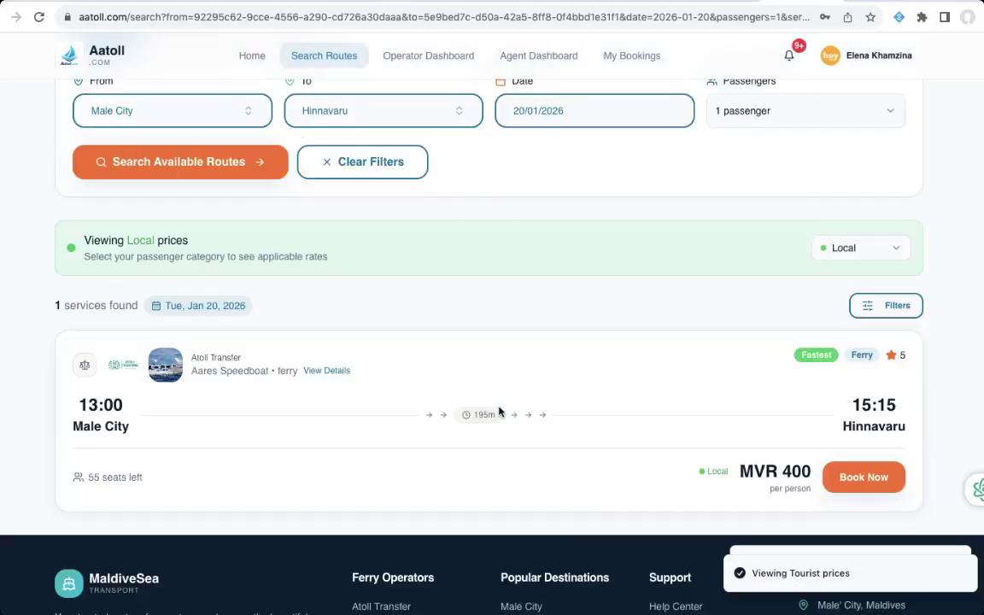
scroll(500, 411, "up", 3)
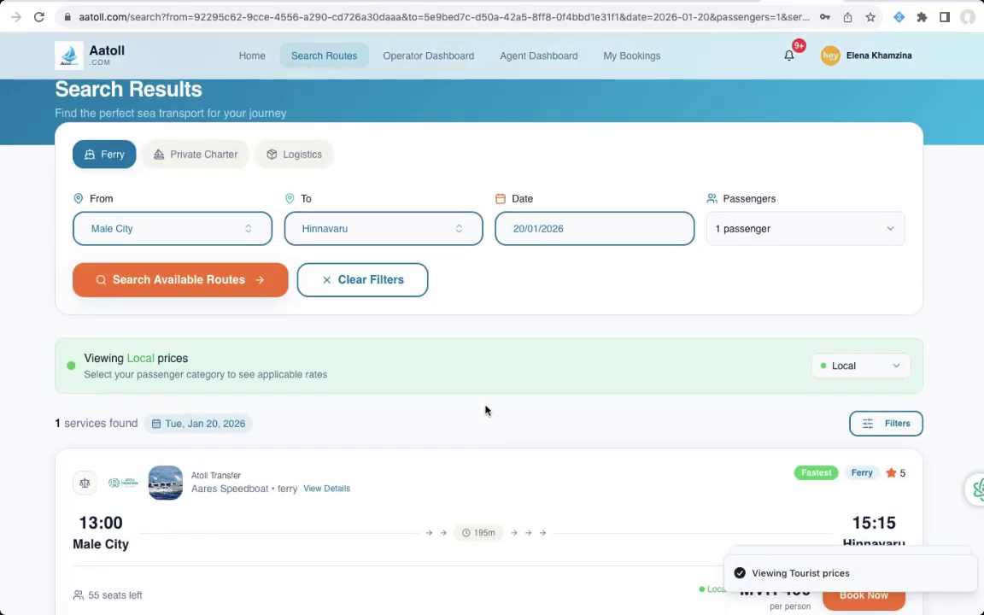
left_click(876, 367)
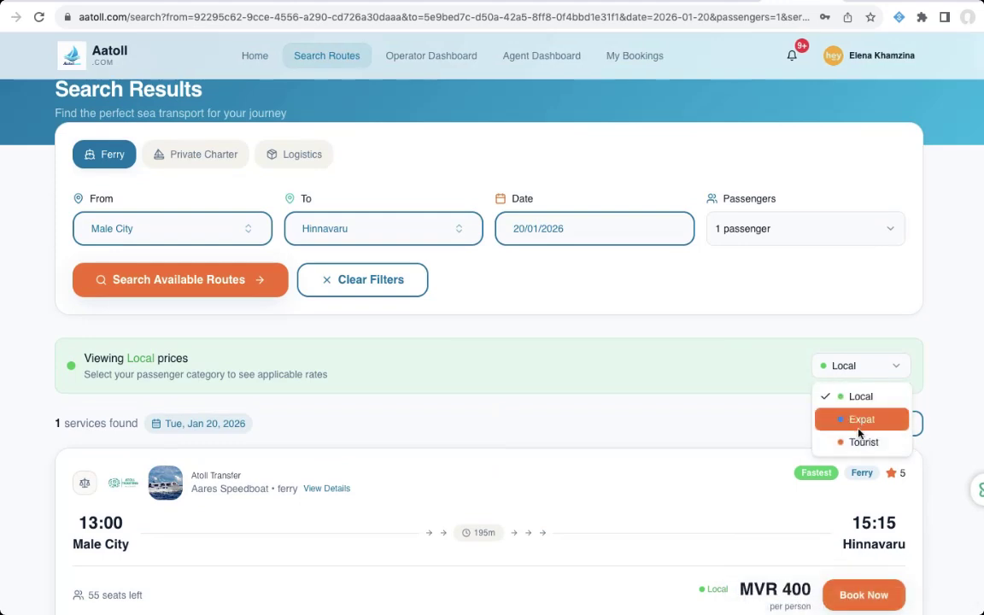
left_click(745, 320)
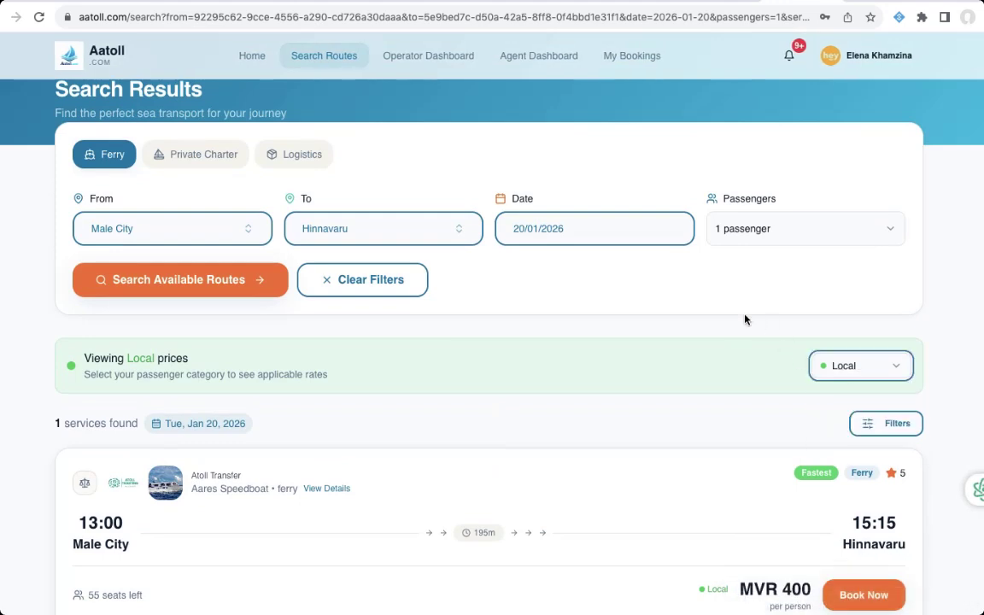
scroll(688, 435, "down", 3)
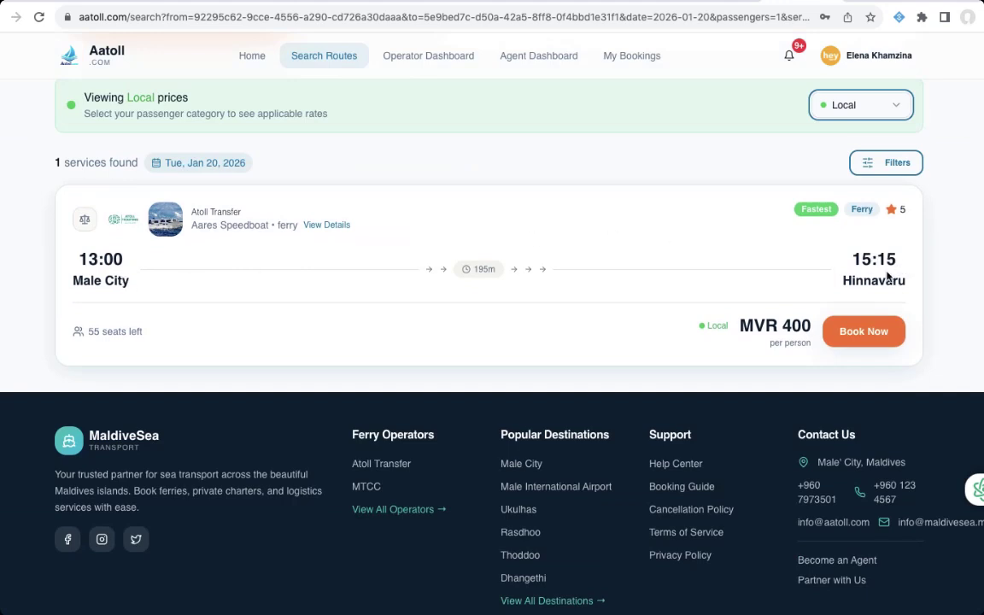
scroll(812, 281, "up", 1)
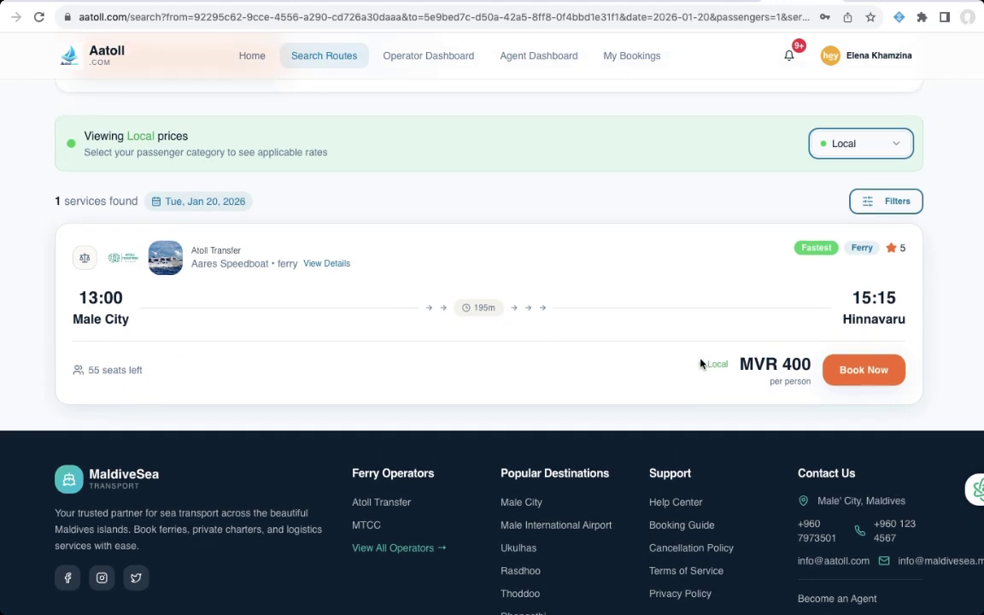
scroll(738, 303, "down", 1)
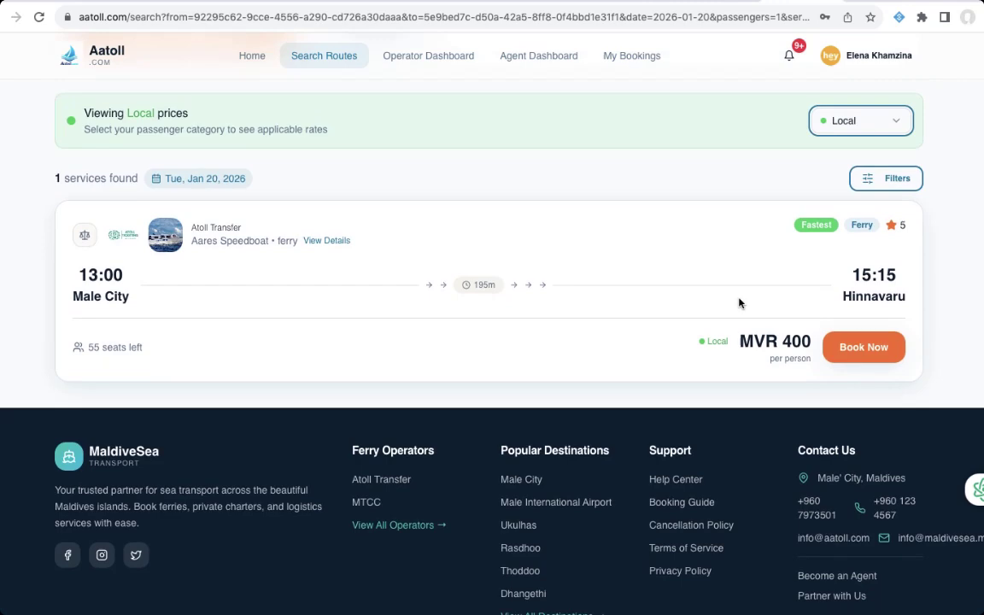
left_click(876, 337)
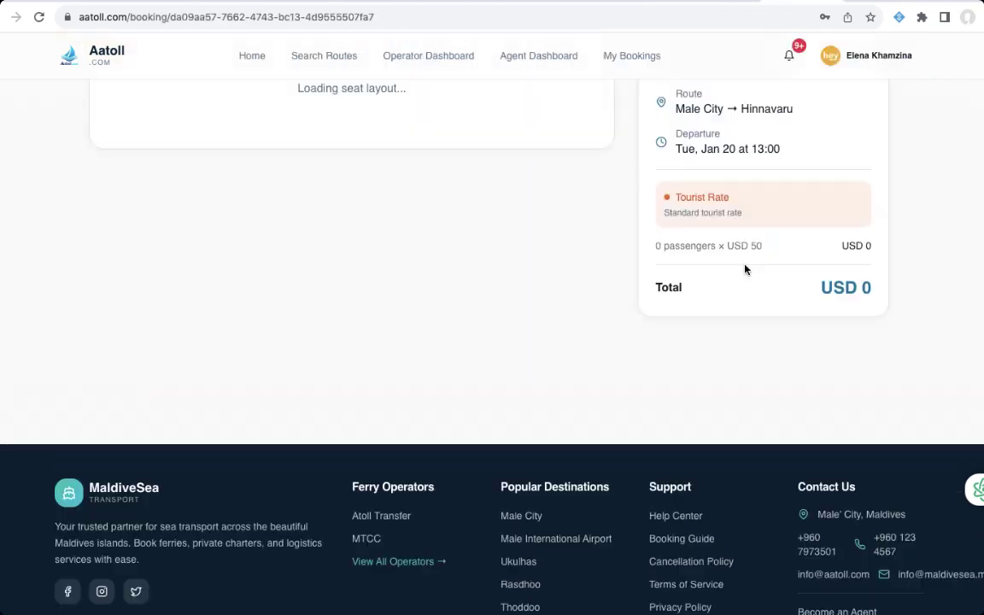
- Pick seat 1F in the first row of the 13:00 Male City–Hinnavaru ferry at MVR 400
scroll(746, 267, "up", 3)
scroll(745, 264, "down", 1)
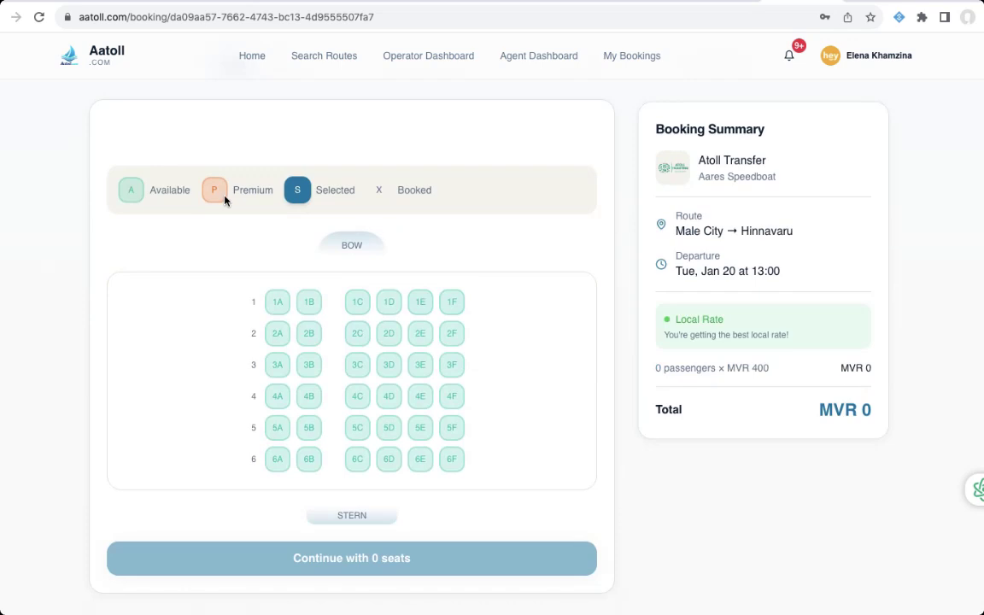
left_click(443, 305)
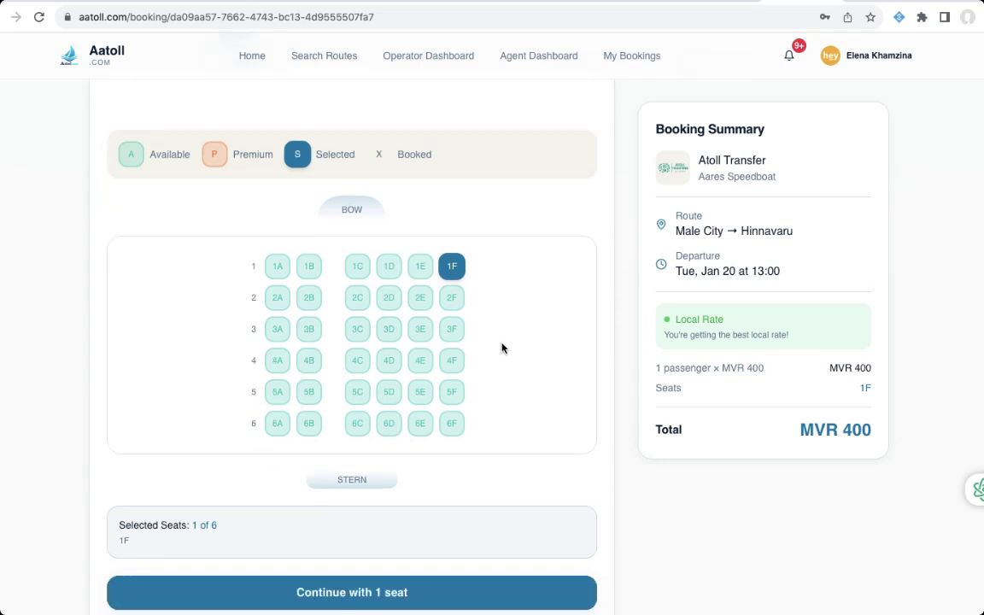
scroll(546, 395, "down", 1)
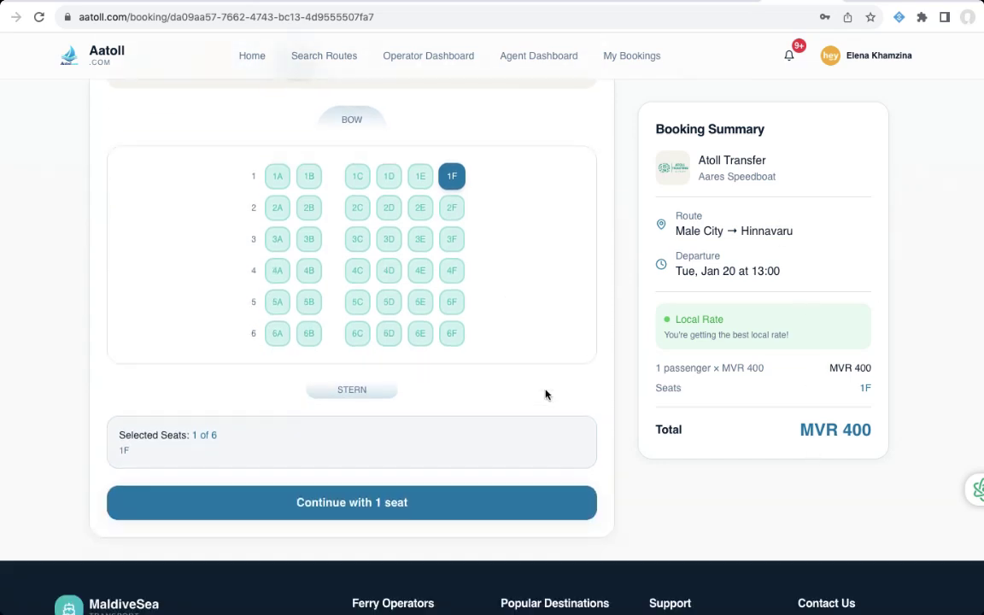
- Continue with one seat to the passenger details form
left_click(419, 505)
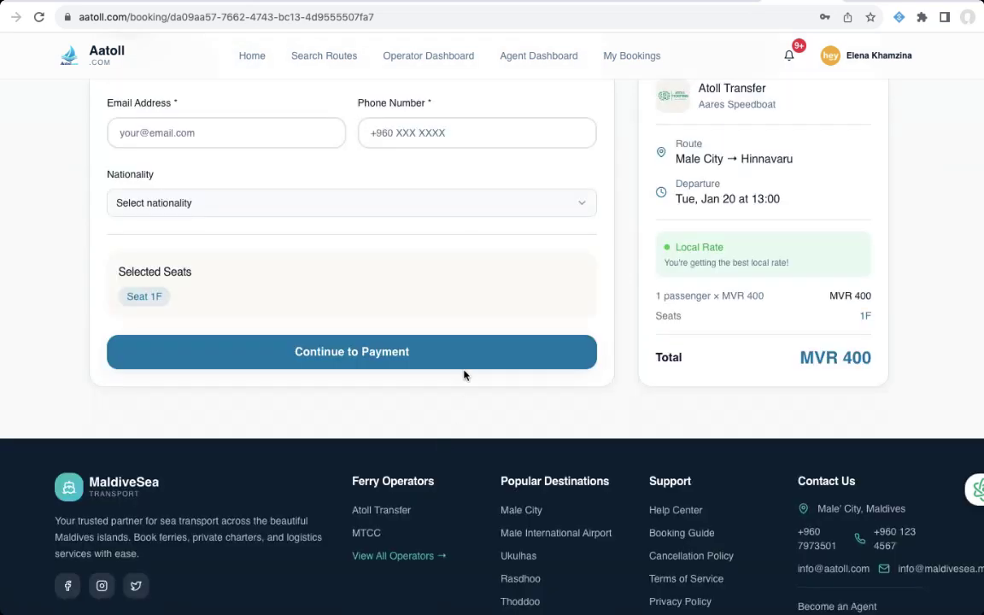
left_click(218, 270)
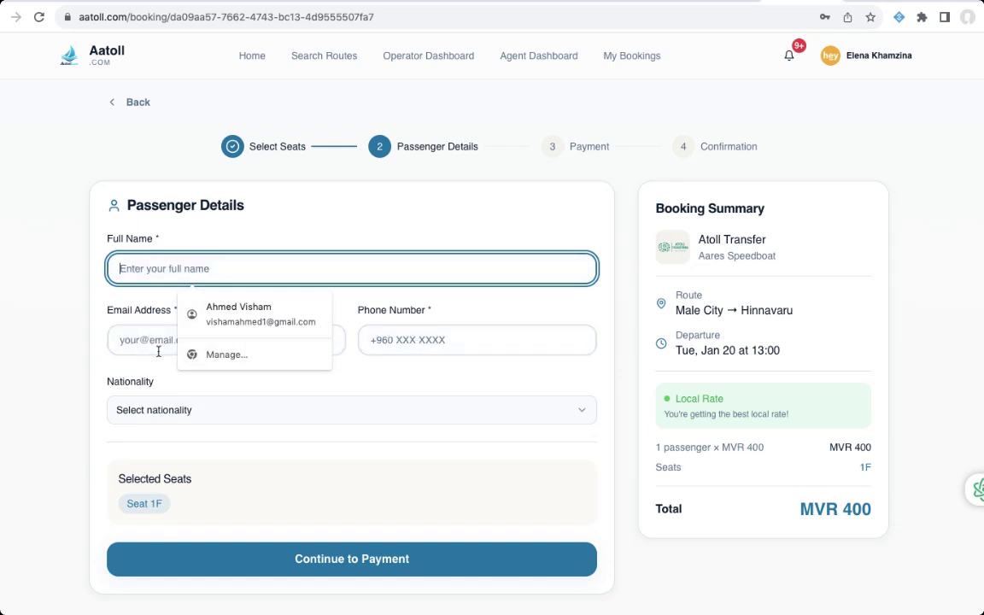
key("Escape")
left_click(403, 376)
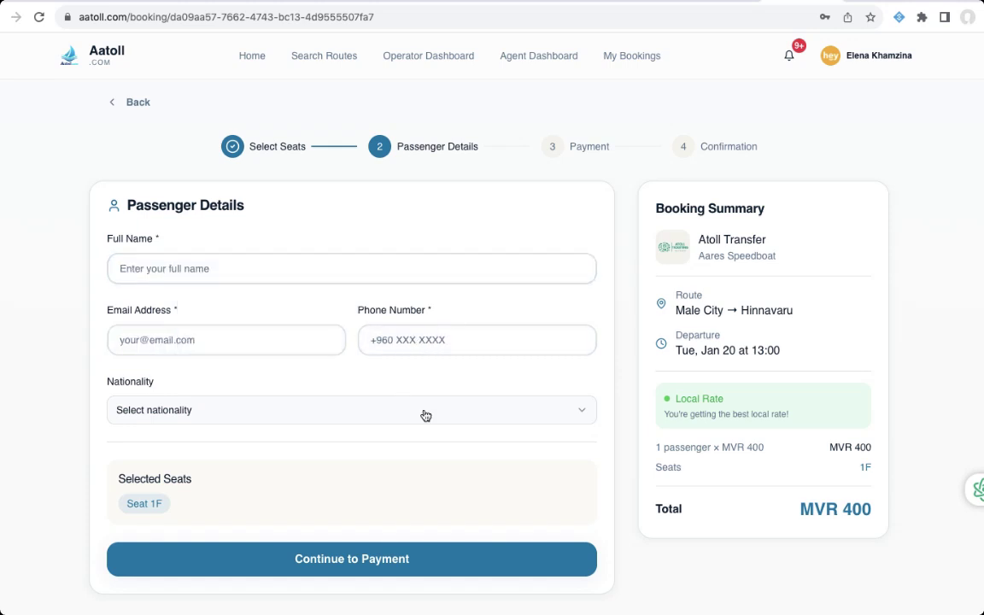
left_click(426, 416)
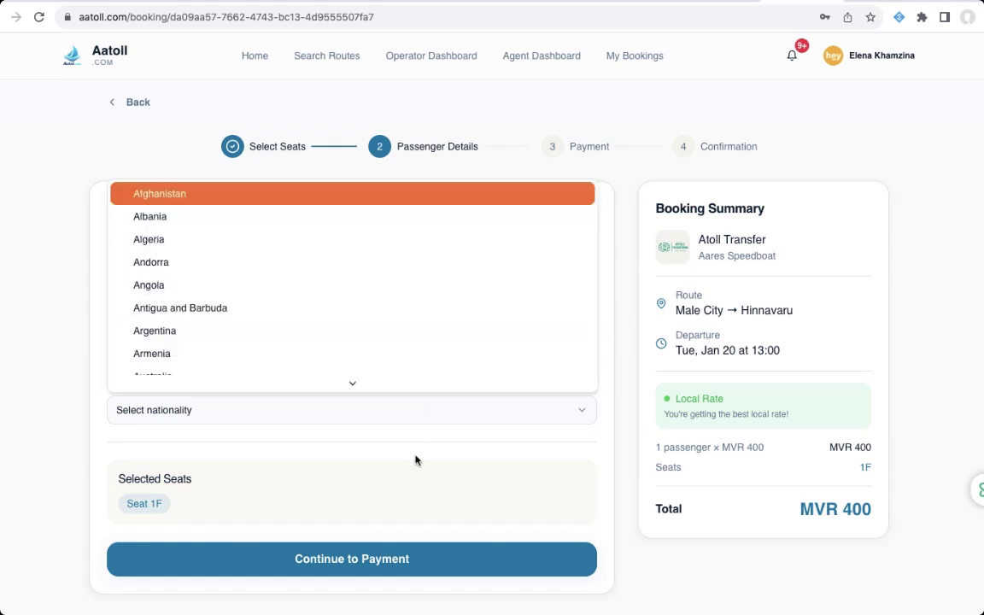
left_click(415, 448)
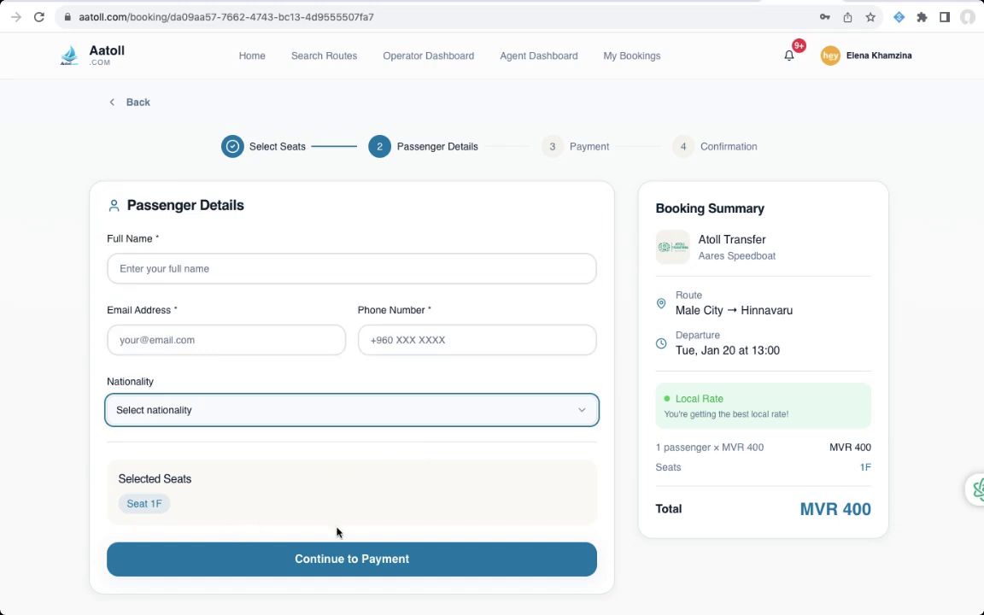
scroll(360, 520, "down", 3)
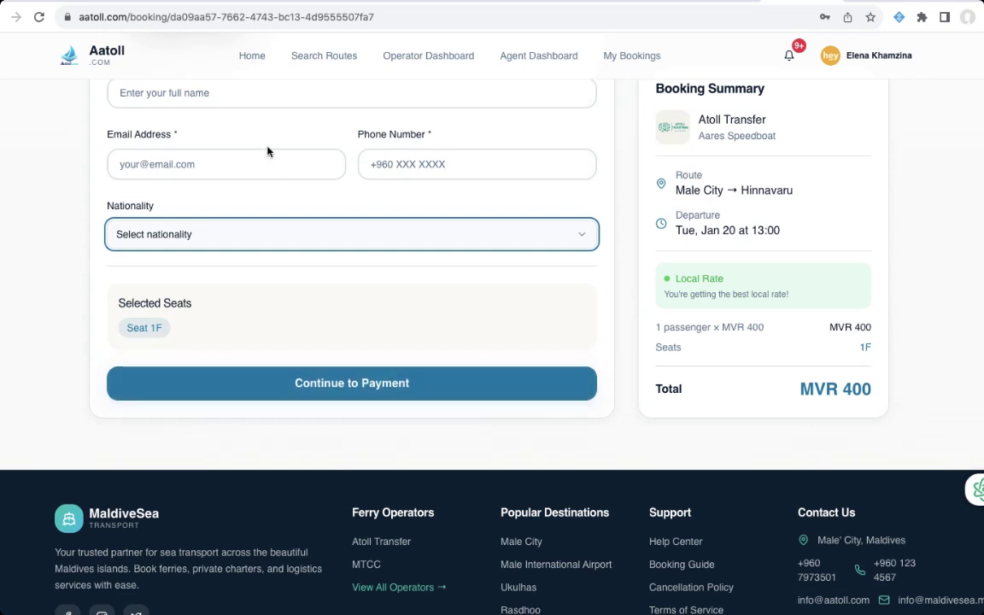
scroll(291, 222, "up", 2)
- Enter the passenger's full name, e-mail address and phone number
left_click(264, 174)
type("werere")
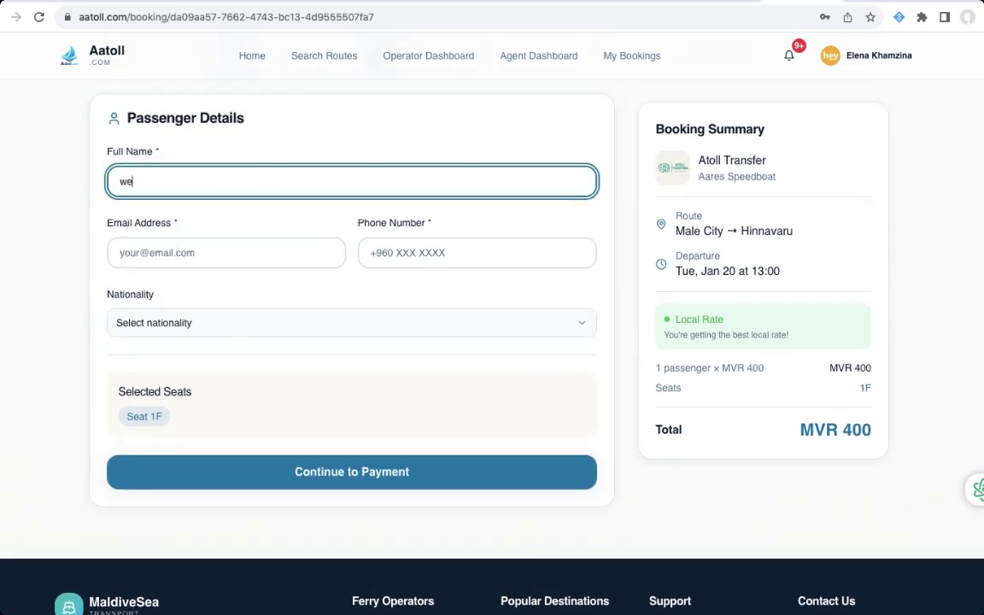
left_click(235, 251)
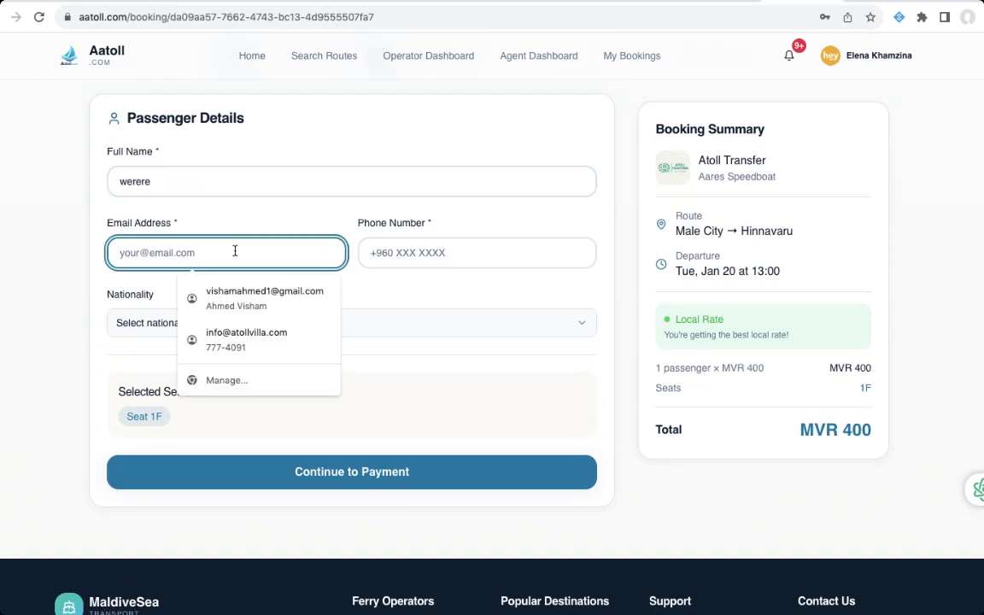
type("your@email")
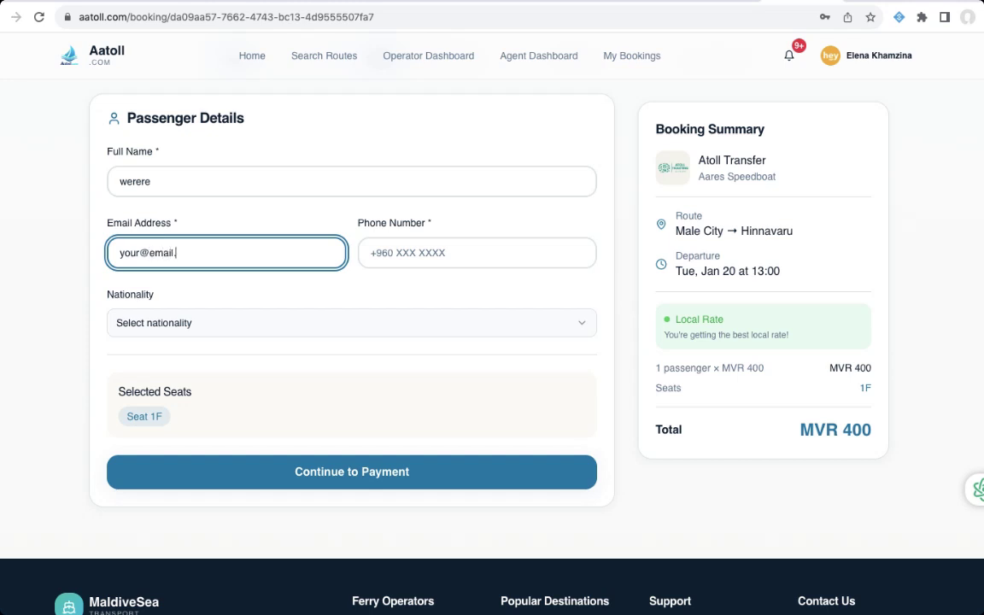
type(".com")
left_click(445, 254)
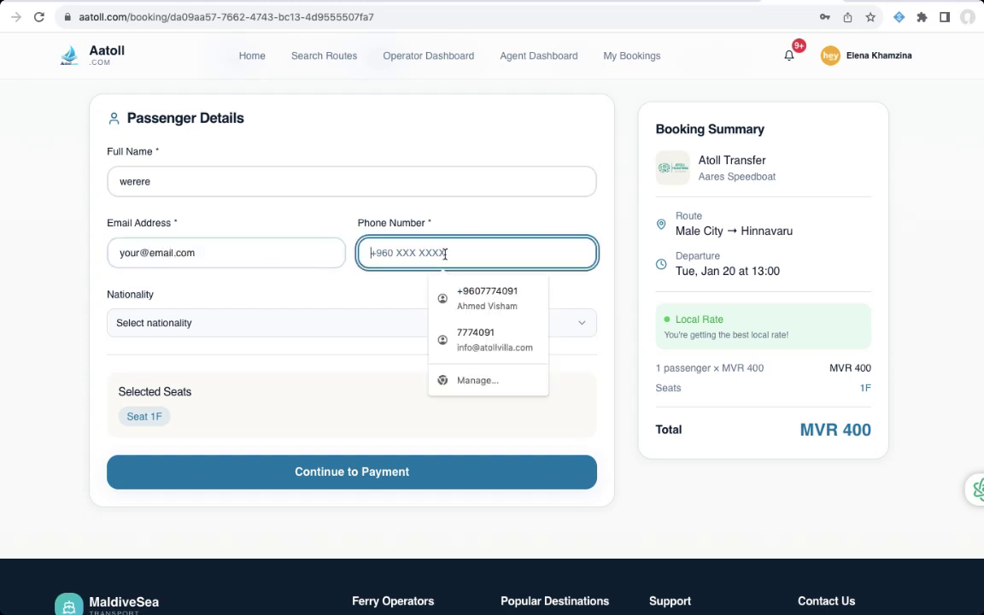
type("54454545")
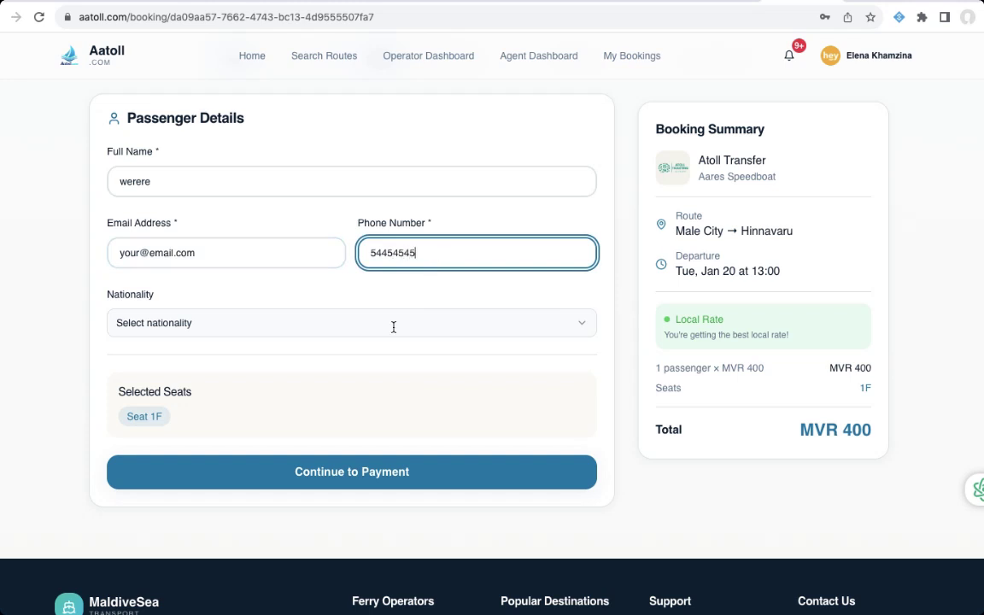
type("4")
- Set nationality to Andorra, switching the fare to the USD 50 tourist rate
left_click(421, 324)
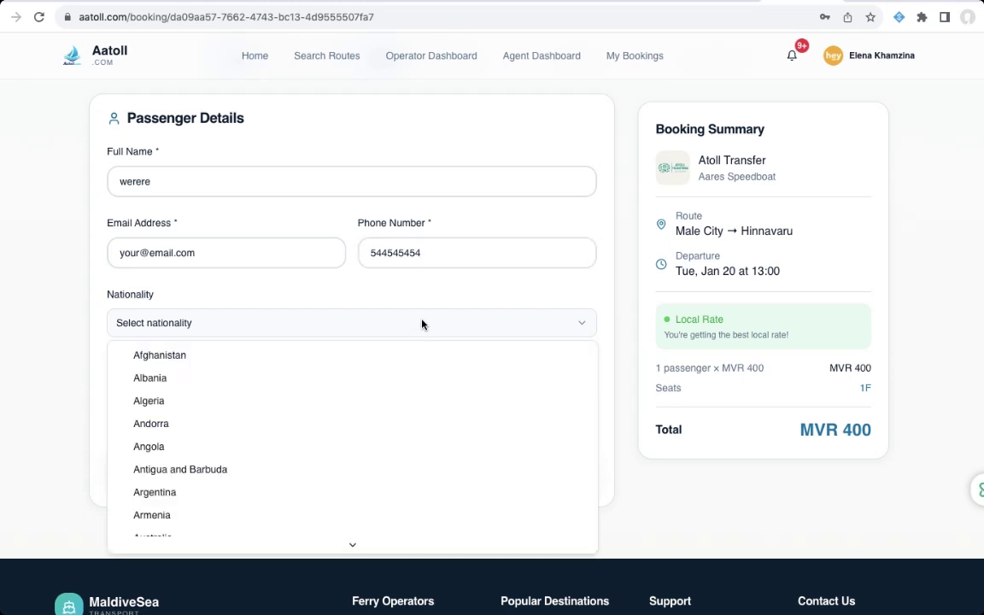
left_click(395, 338)
left_click(395, 338)
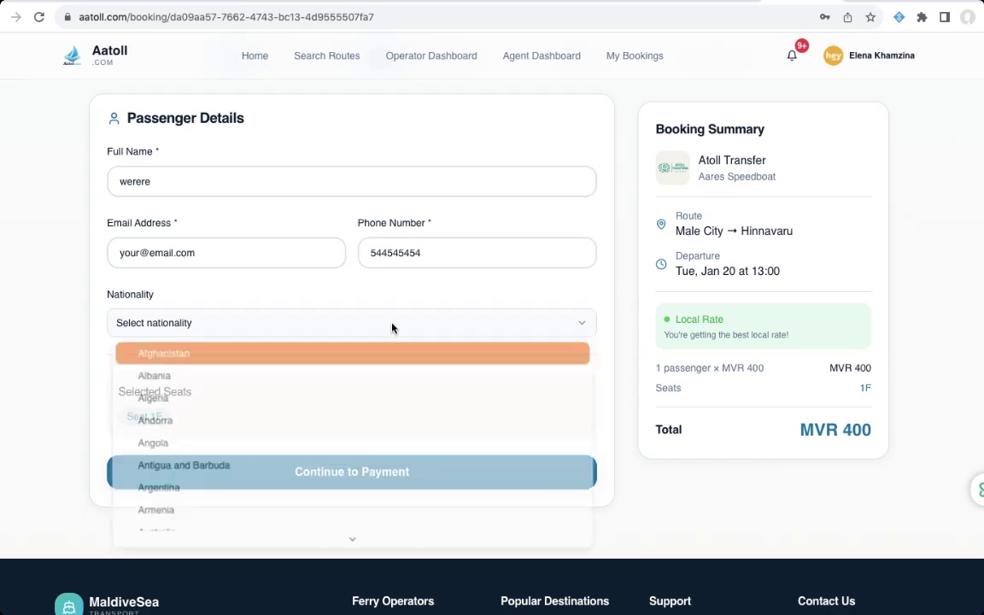
left_click(299, 418)
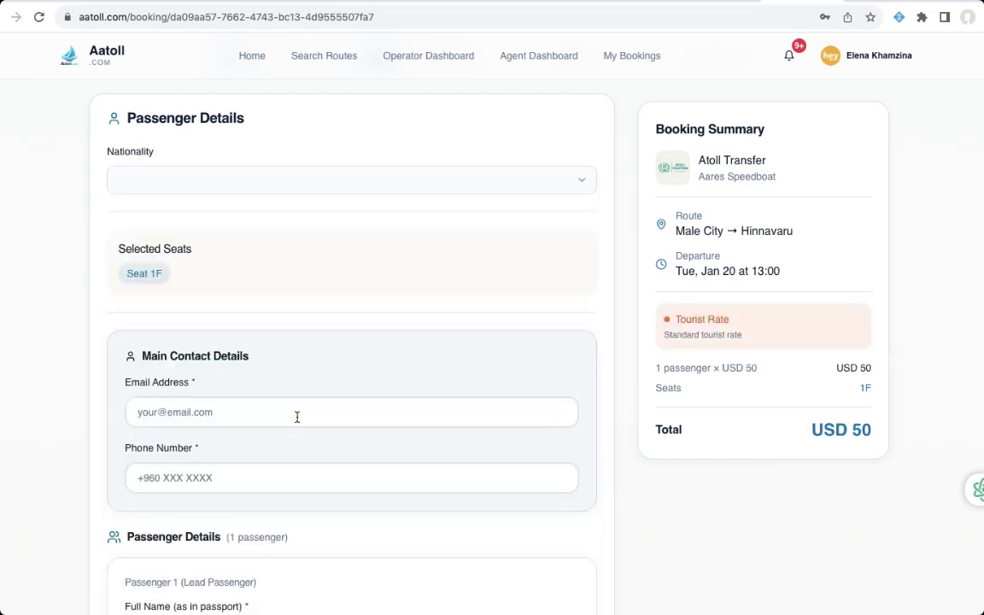
- Enter the main contact e-mail and phone, and the lead passenger's full name
scroll(289, 367, "down", 2)
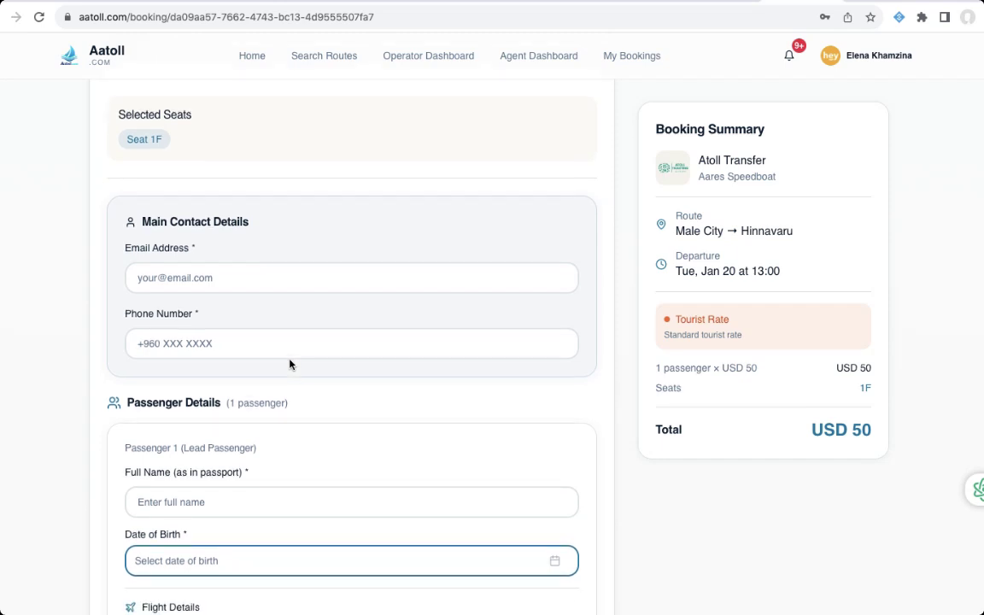
left_click(237, 275)
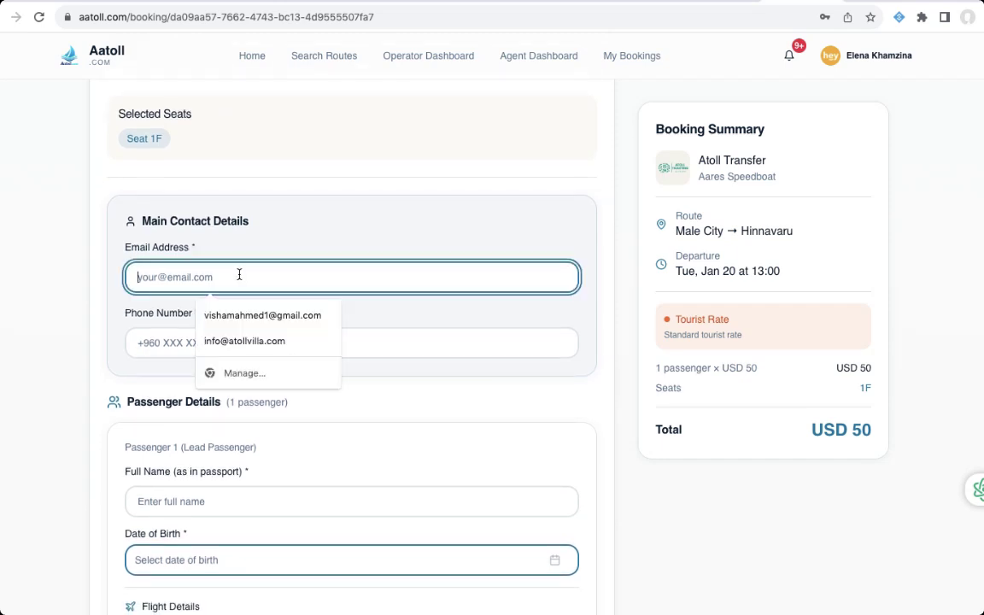
type("your")
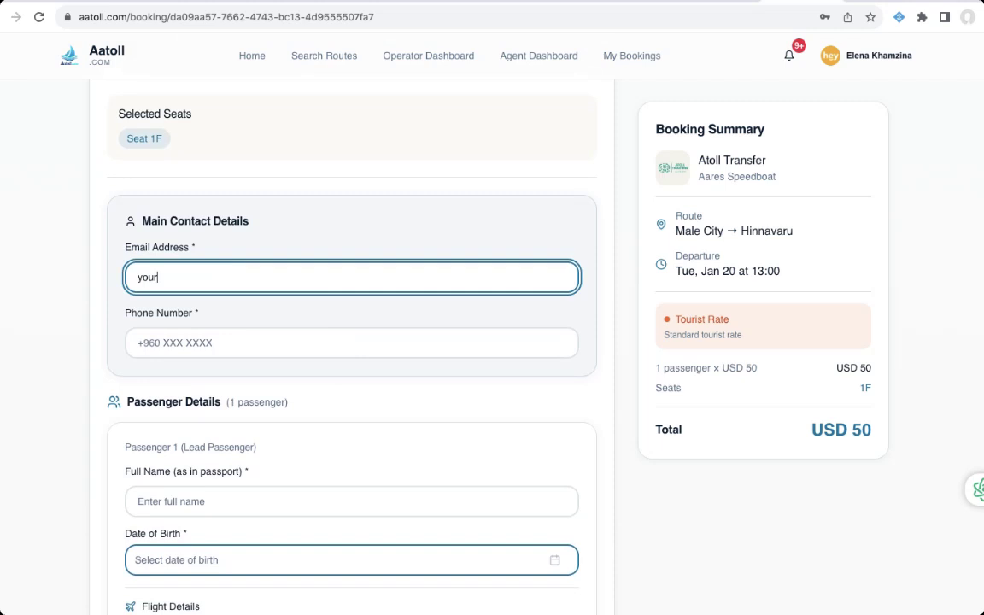
type("@email.com")
left_click(235, 339)
type("23232424242")
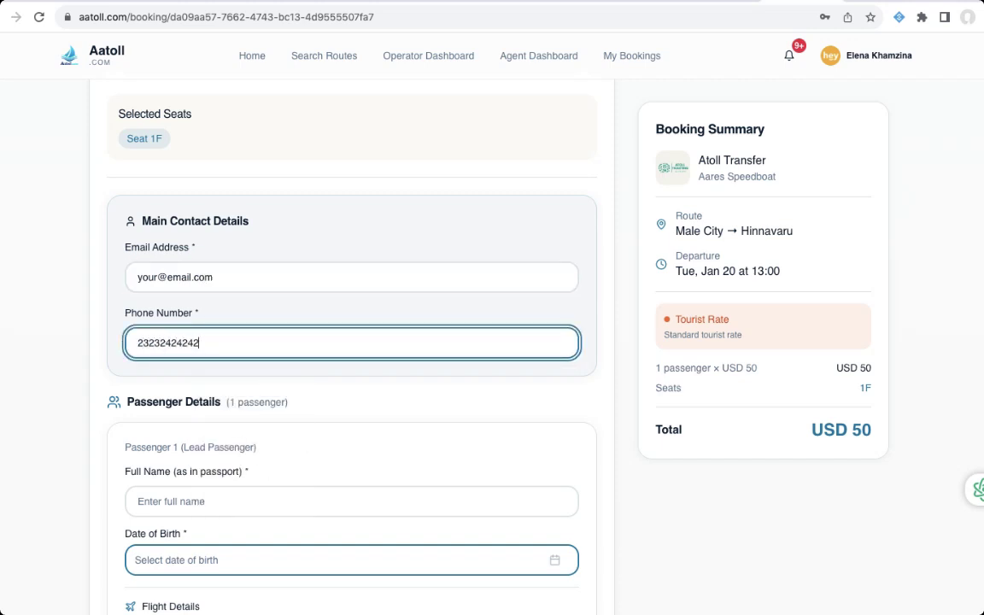
scroll(277, 378, "down", 3)
left_click(273, 358)
type("sdaso")
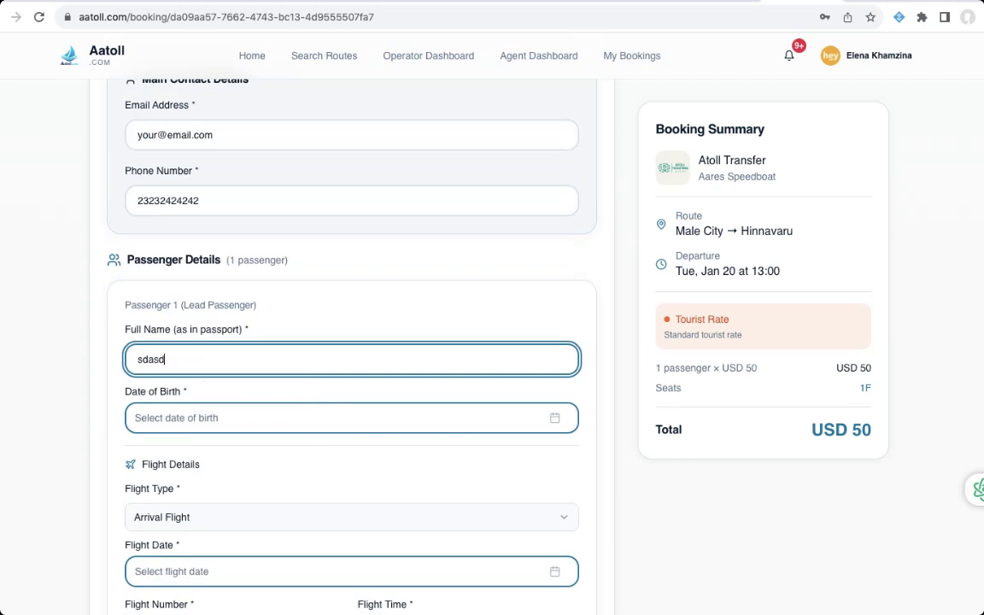
left_click(253, 427)
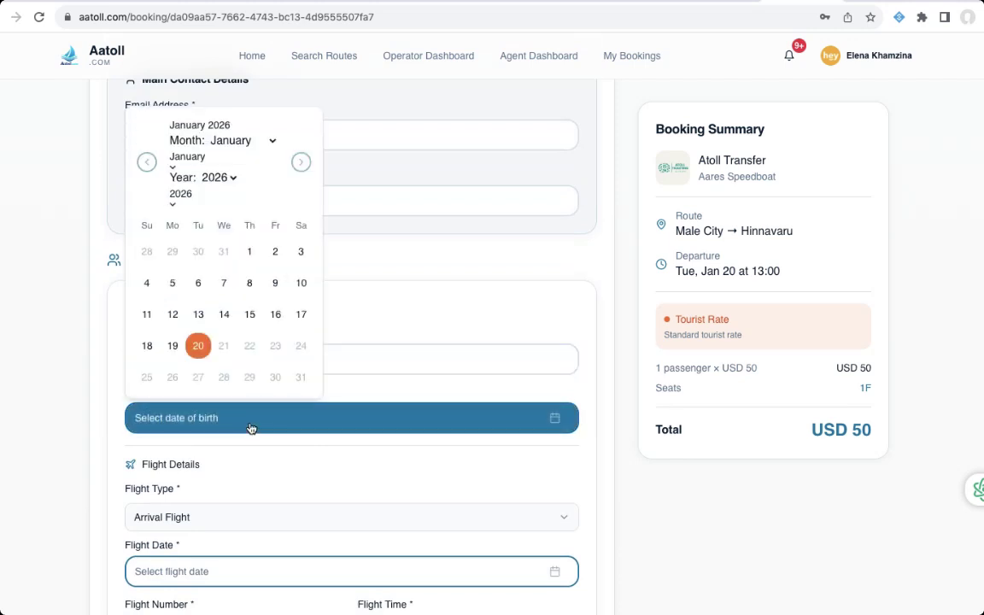
left_click(214, 179)
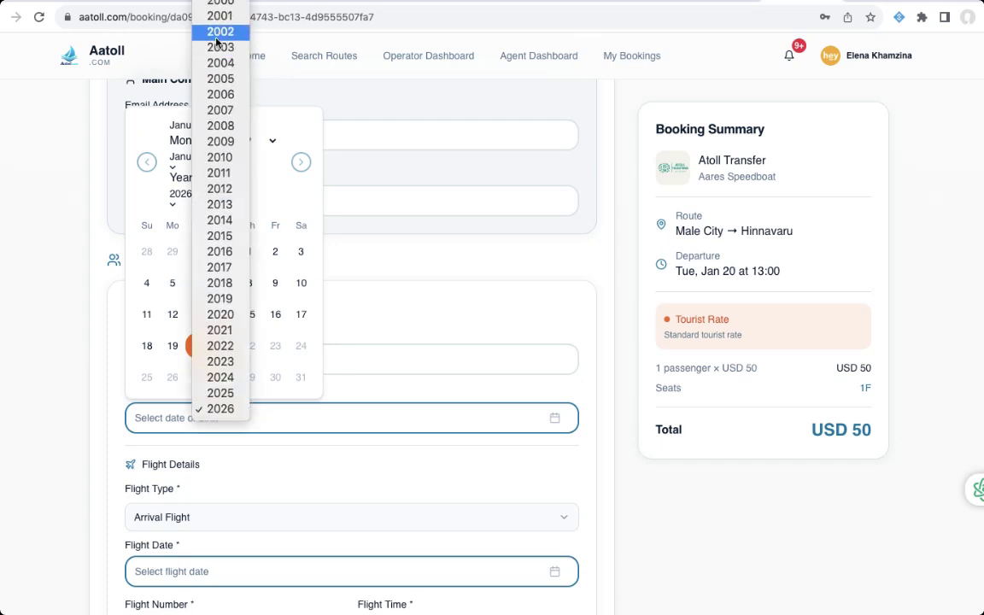
left_click(218, 33)
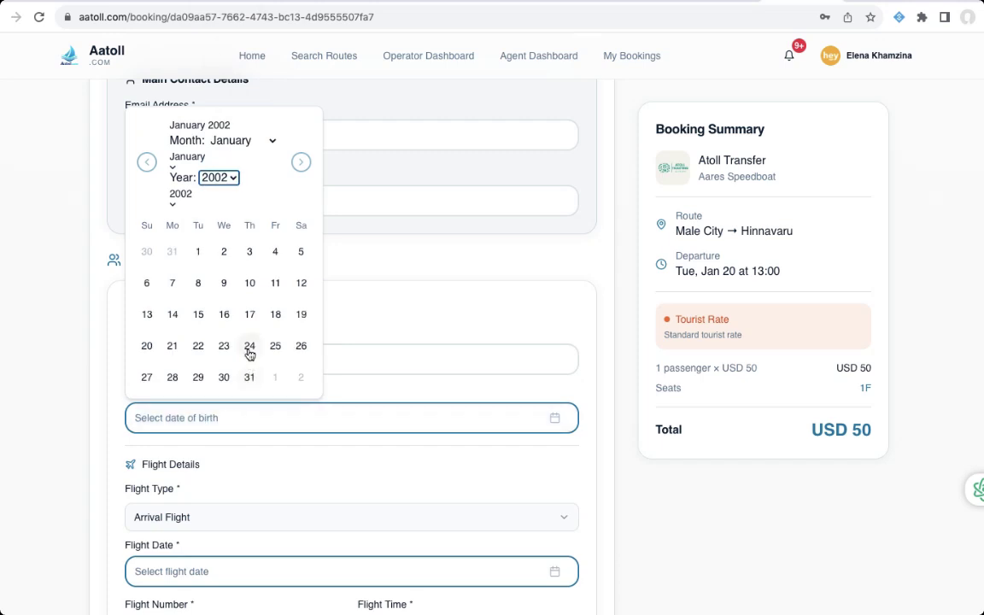
left_click(250, 346)
scroll(297, 462, "down", 1)
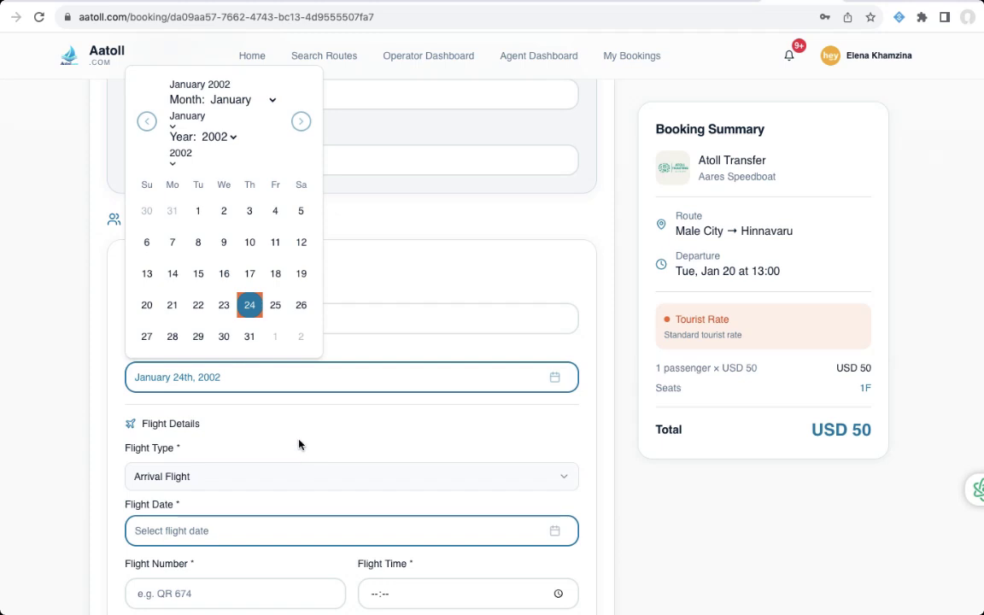
left_click(299, 444)
- Enter flight 234234 on January 22nd, 2026 at 16:25
scroll(299, 443, "down", 2)
scroll(299, 443, "down", 1)
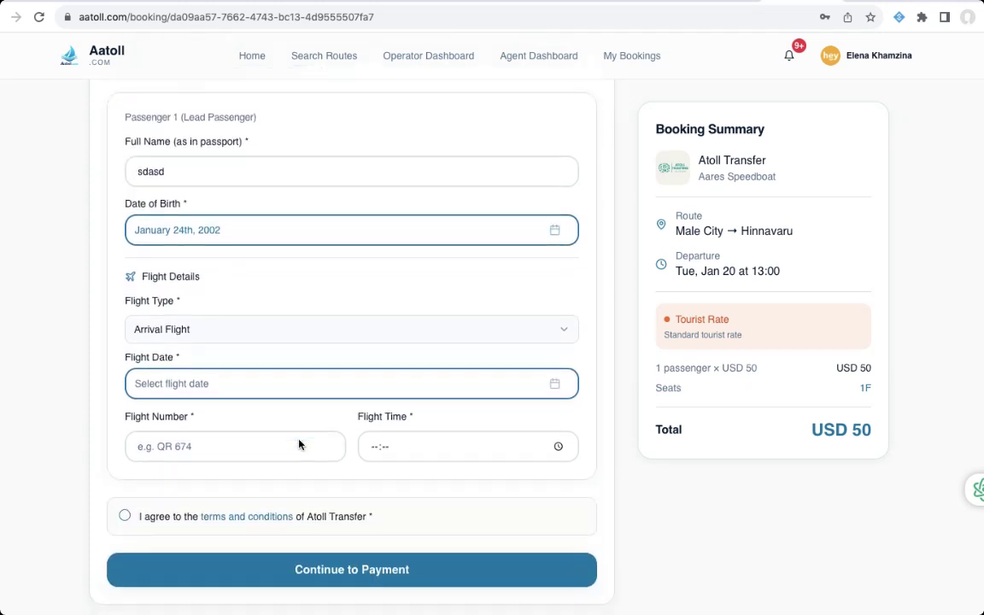
left_click(273, 386)
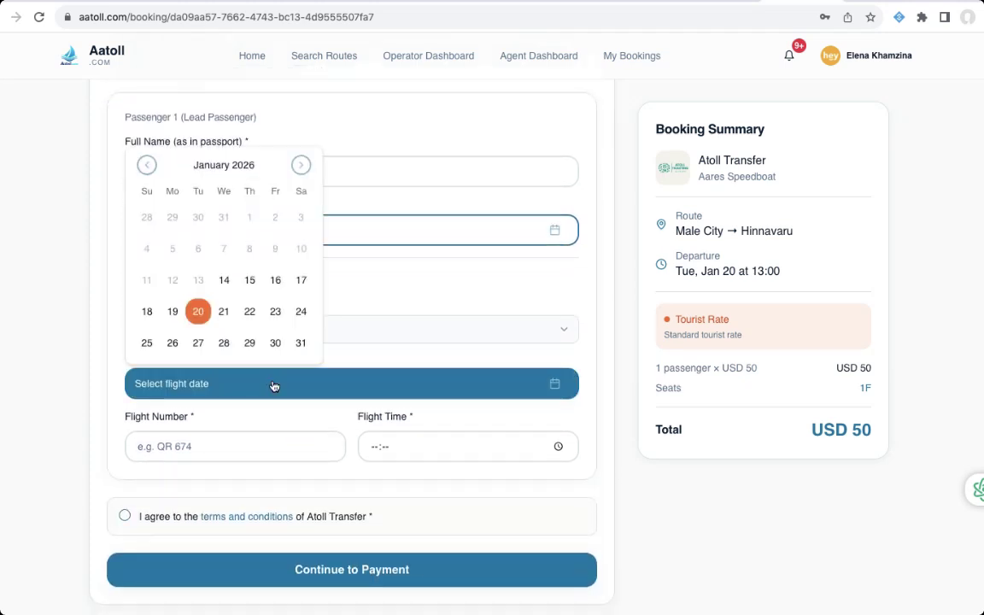
left_click(249, 312)
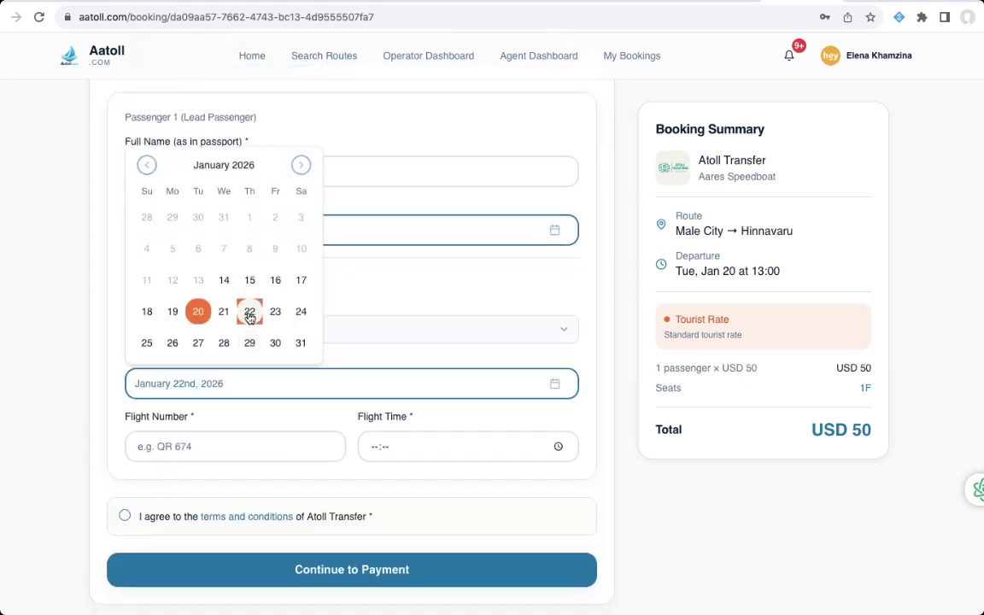
left_click(244, 457)
type("234234")
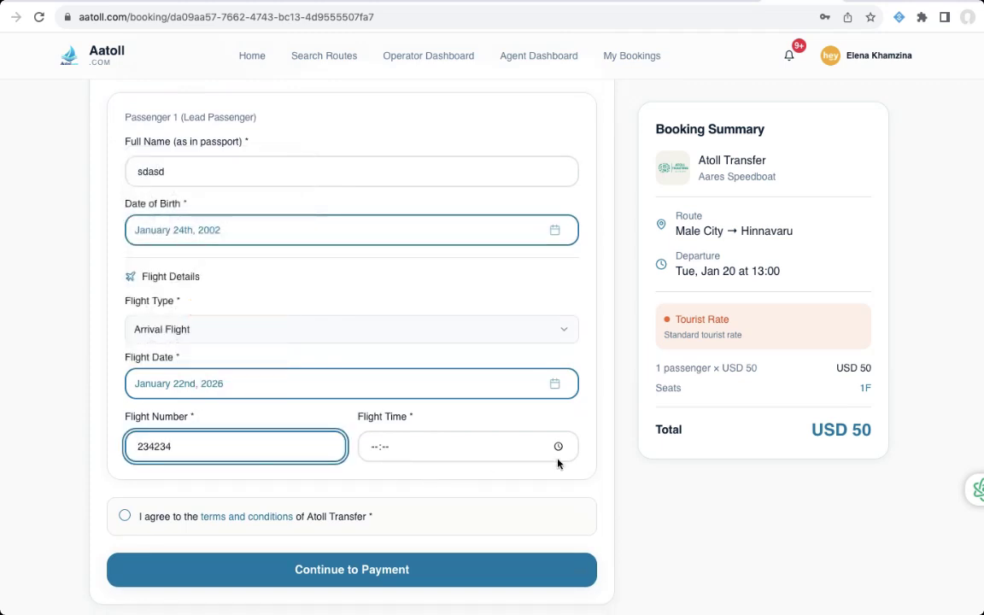
left_click(558, 447)
left_click(380, 338)
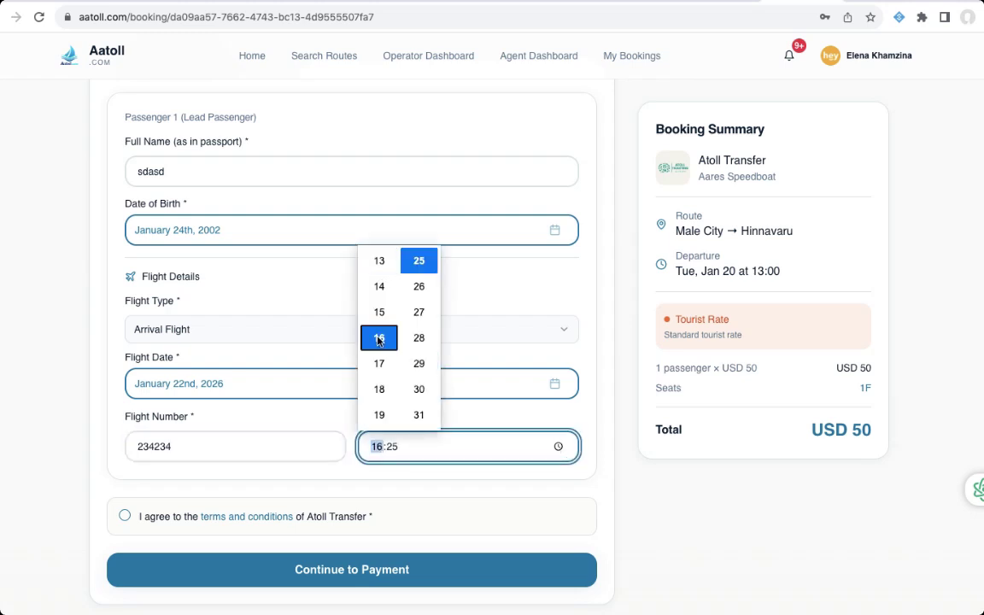
left_click(349, 481)
- Accept the terms and conditions and continue to payment
scroll(350, 481, "down", 2)
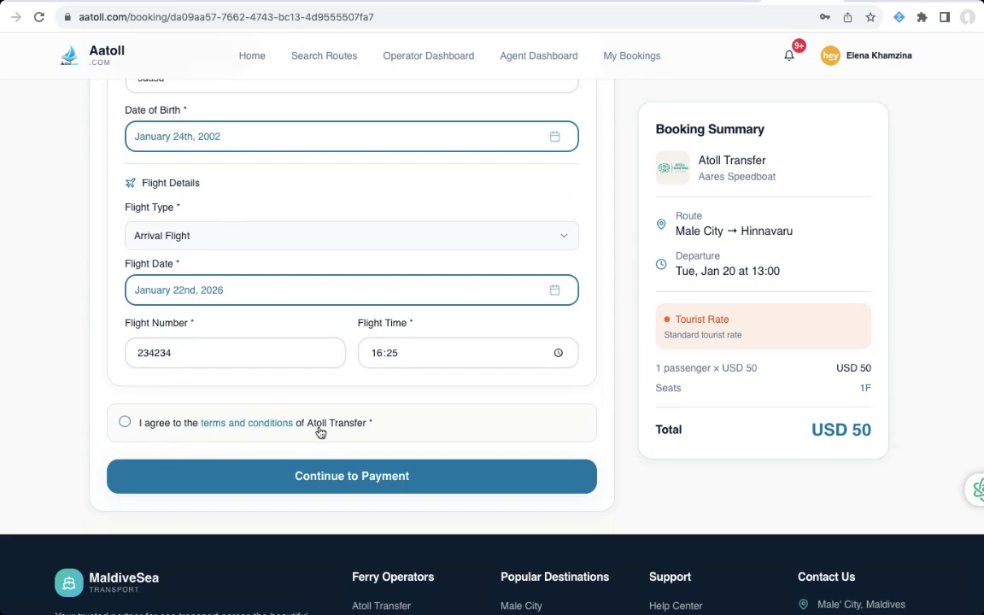
left_click(124, 424)
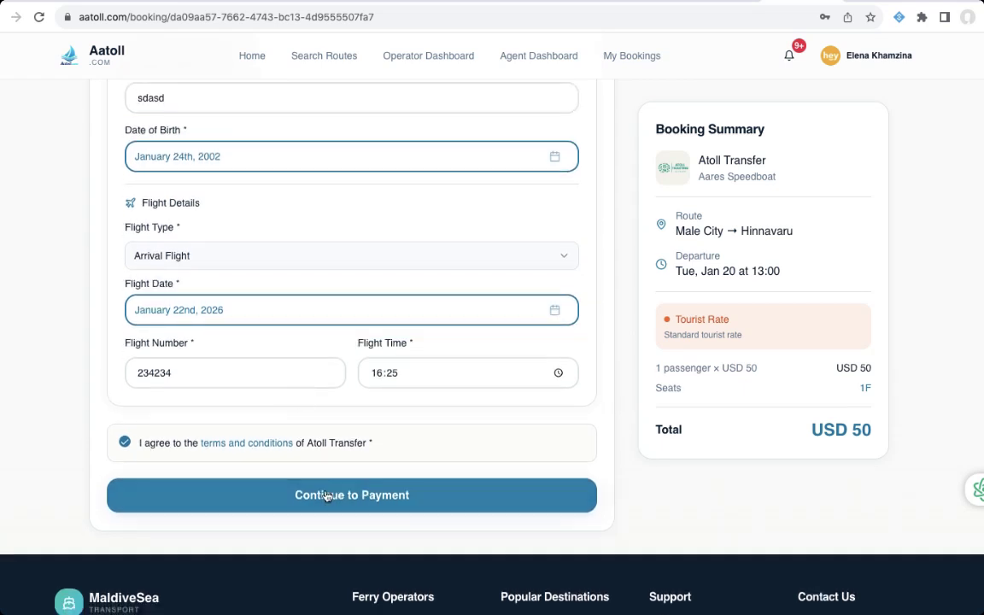
left_click(329, 501)
- Add the USD 10 Guided Boarding add-on, leaving Flexible Ticket unselected
scroll(444, 278, "up", 10)
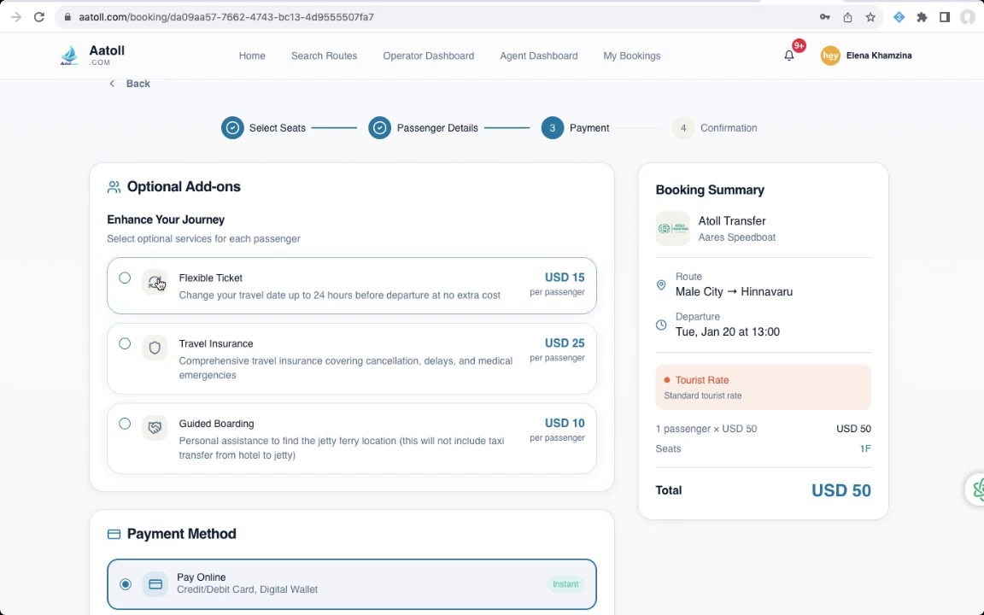
left_click(125, 279)
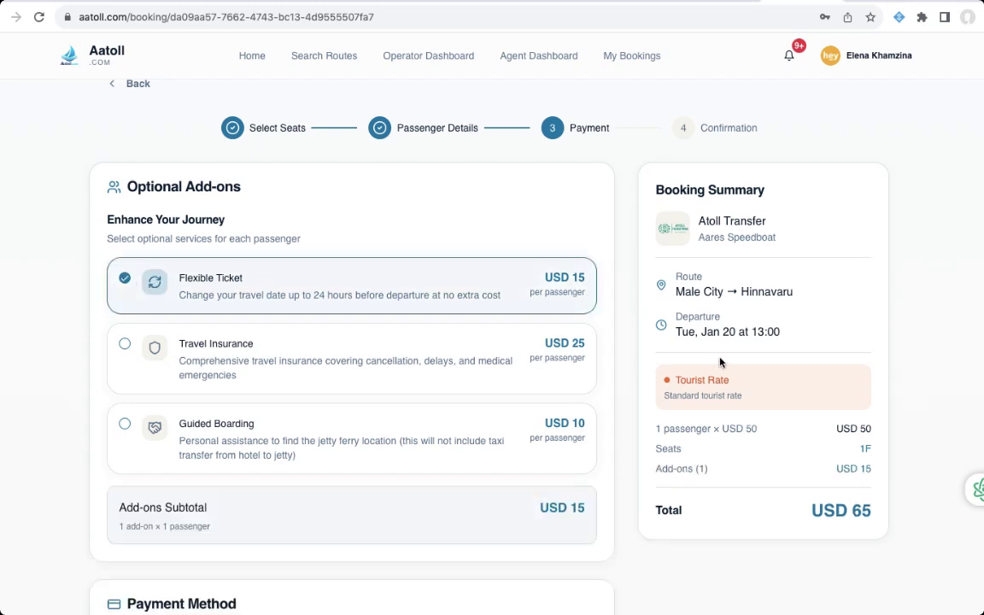
left_click(137, 282)
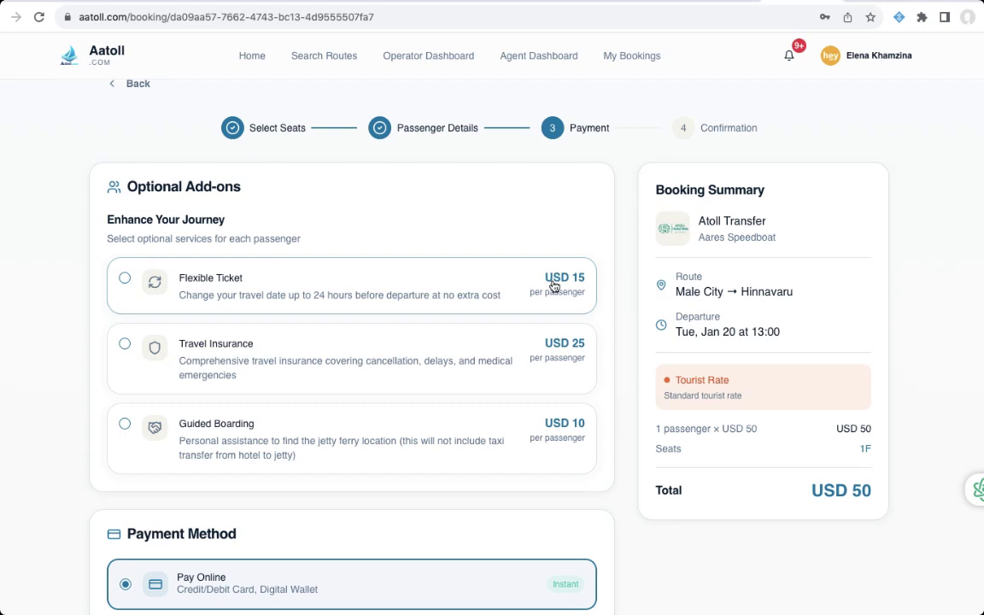
scroll(226, 282, "down", 1)
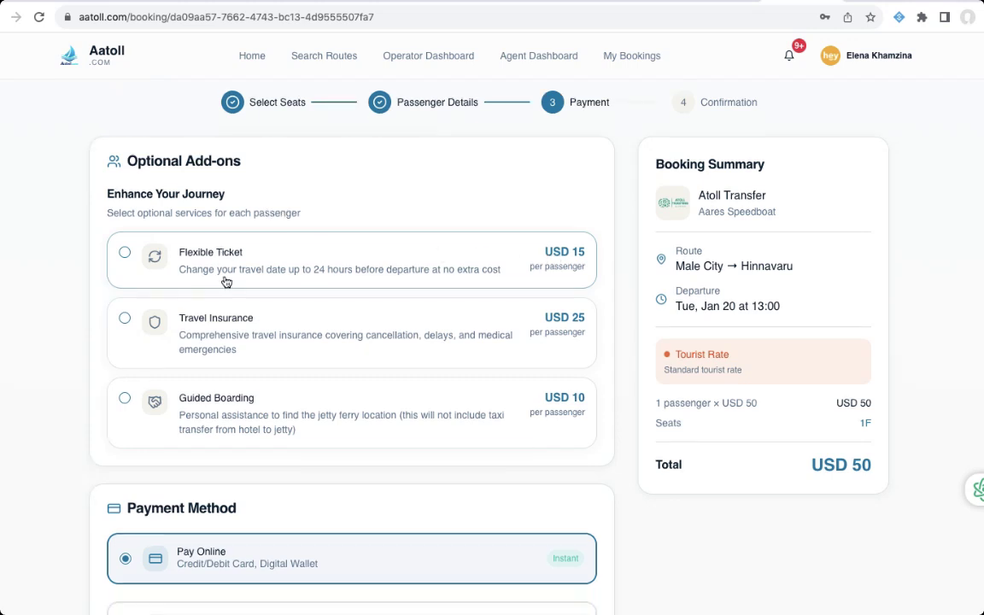
scroll(226, 282, "down", 1)
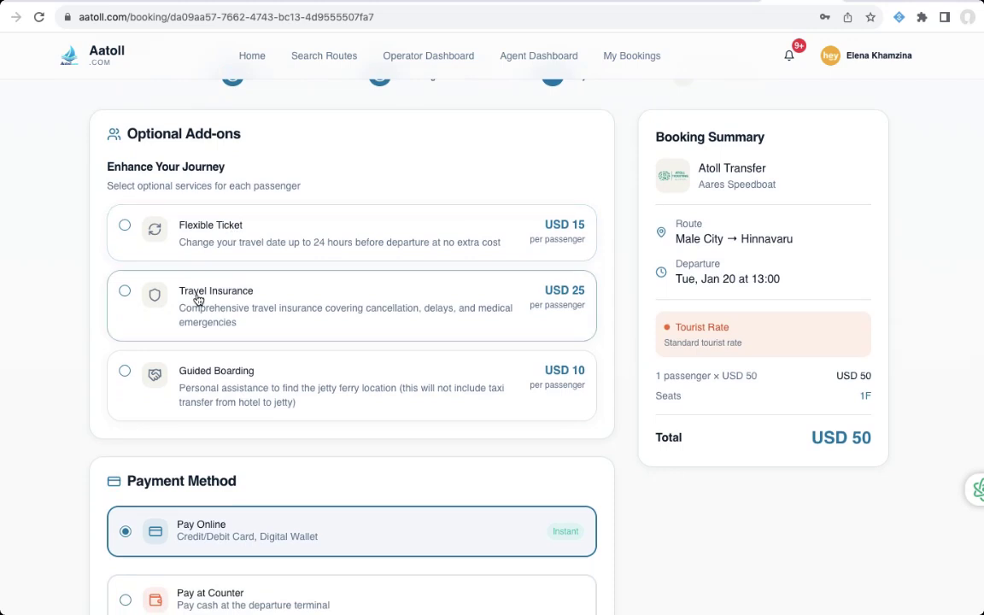
scroll(259, 375, "down", 3)
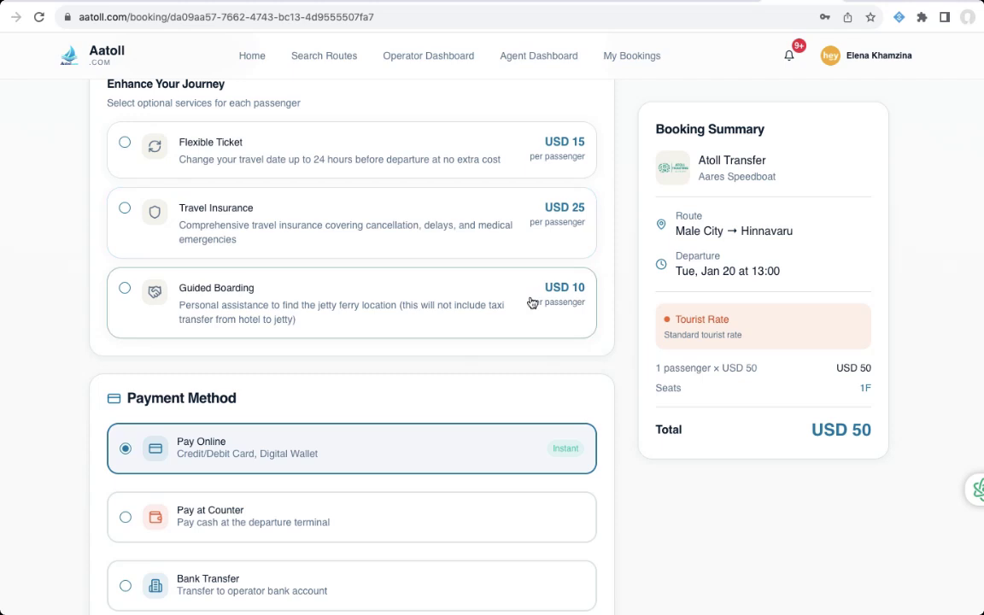
left_click(125, 292)
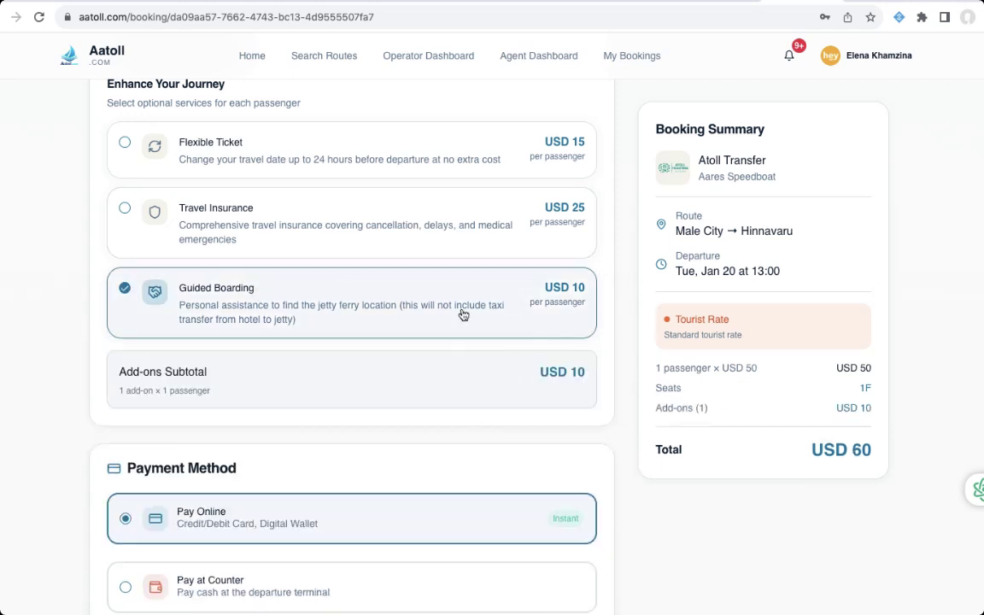
- Compare Pay at Counter and Bank Transfer, then settle on Pay Online
scroll(464, 341, "down", 5)
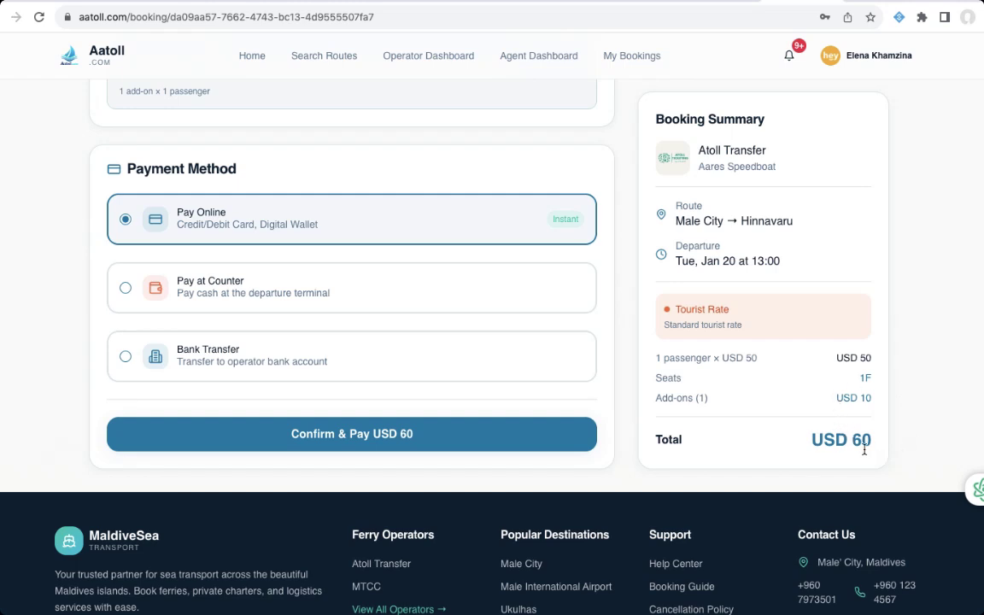
left_click(525, 299)
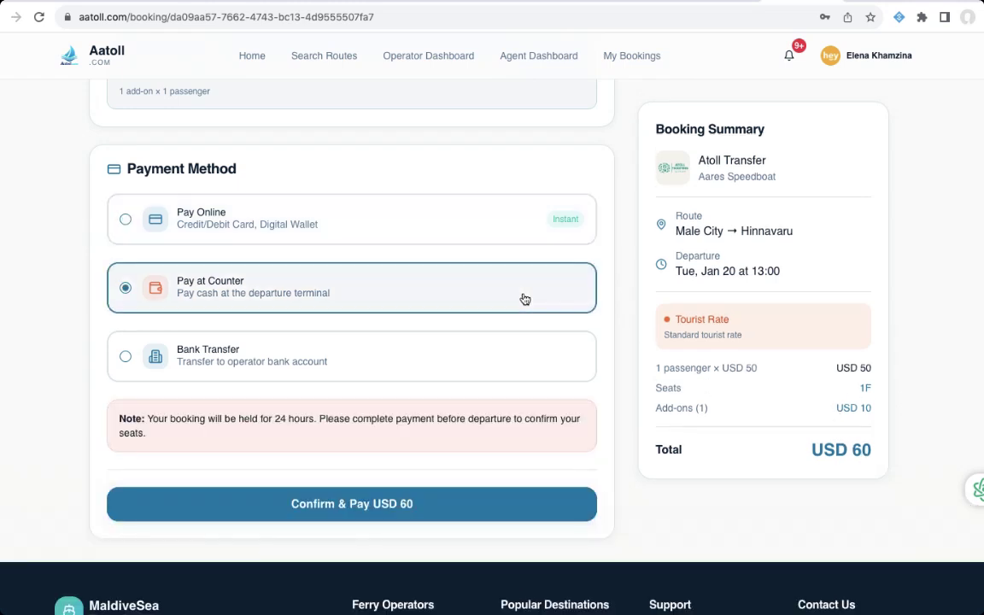
scroll(525, 299, "down", 1)
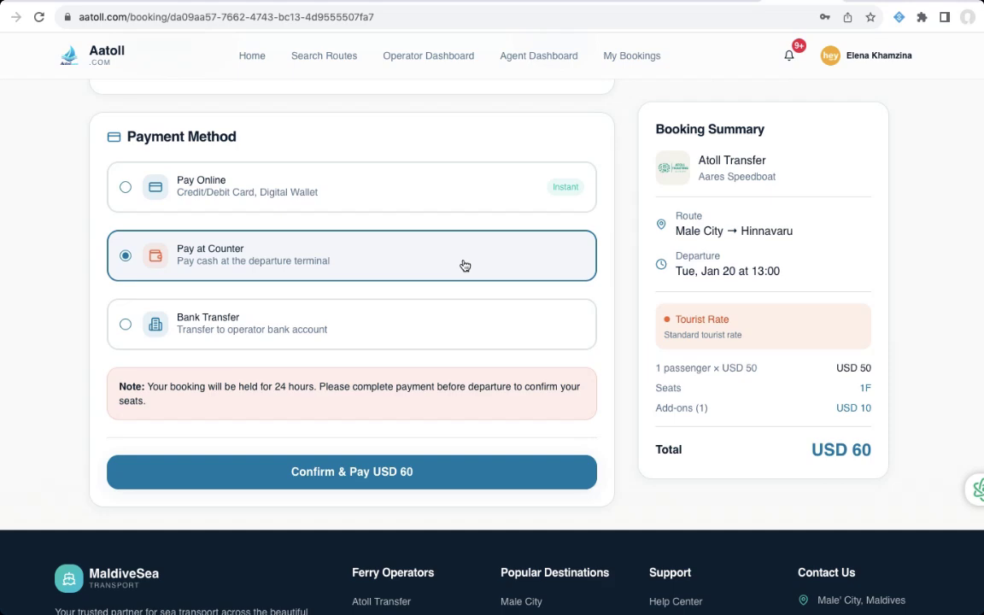
left_click(441, 324)
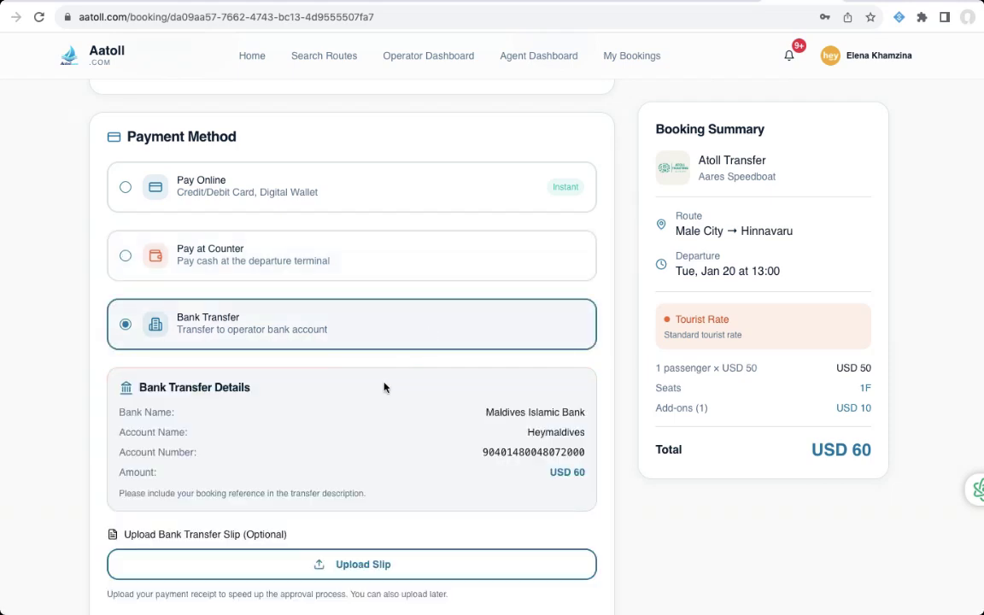
scroll(384, 387, "down", 5)
scroll(384, 387, "up", 3)
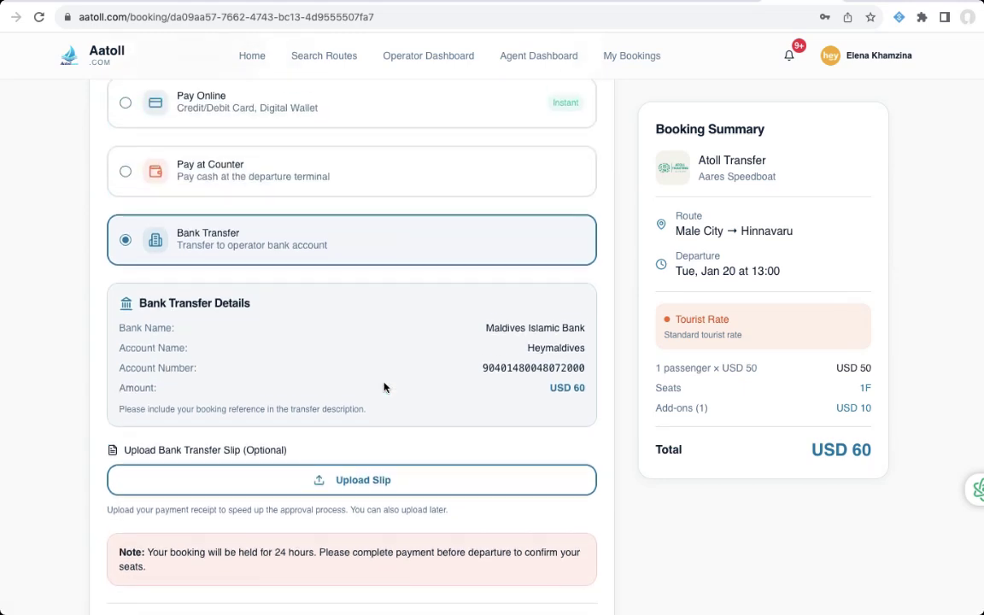
scroll(383, 387, "down", 4)
scroll(389, 393, "up", 3)
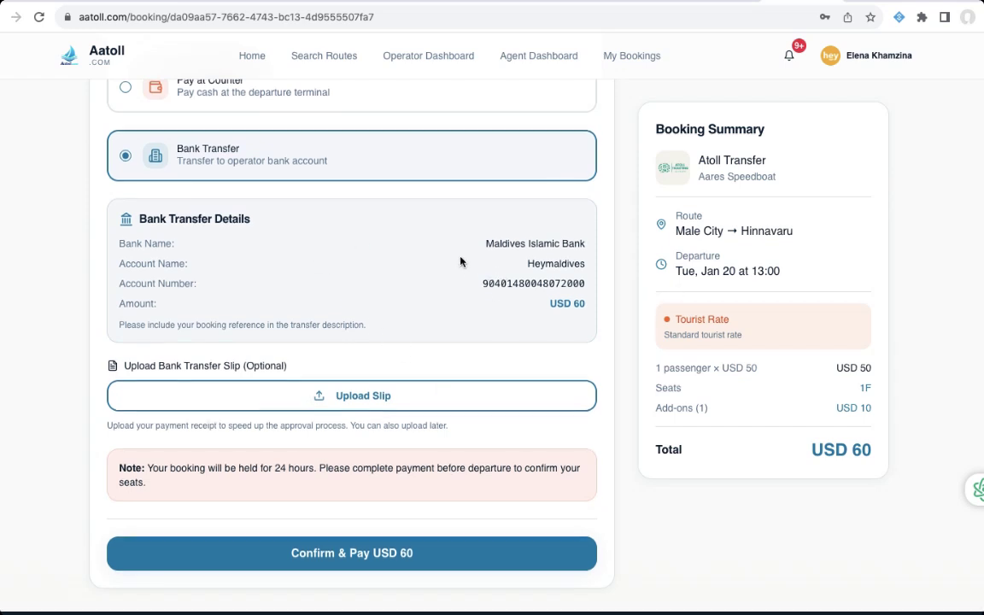
scroll(460, 261, "up", 1)
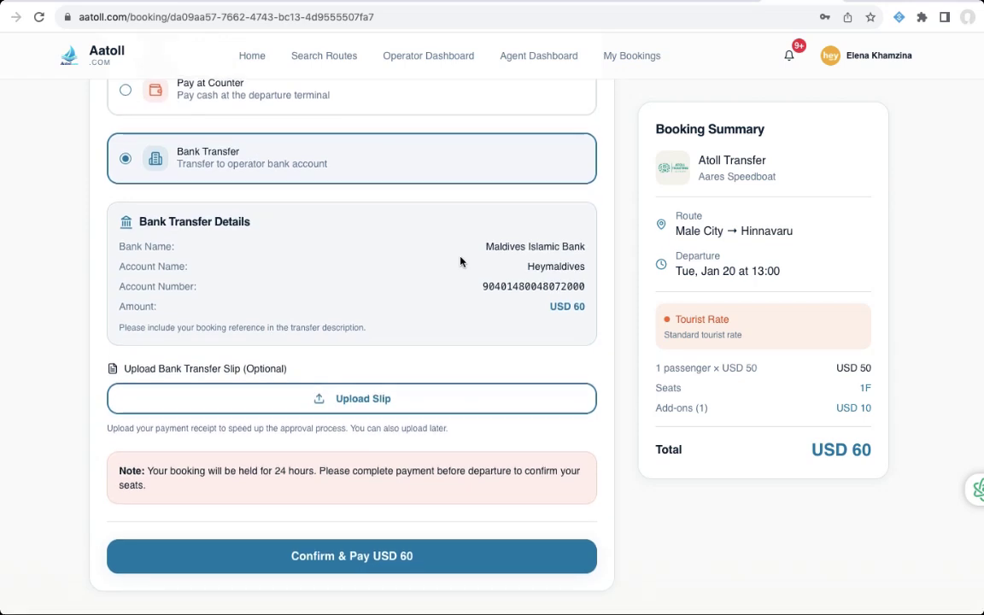
scroll(442, 370, "up", 5)
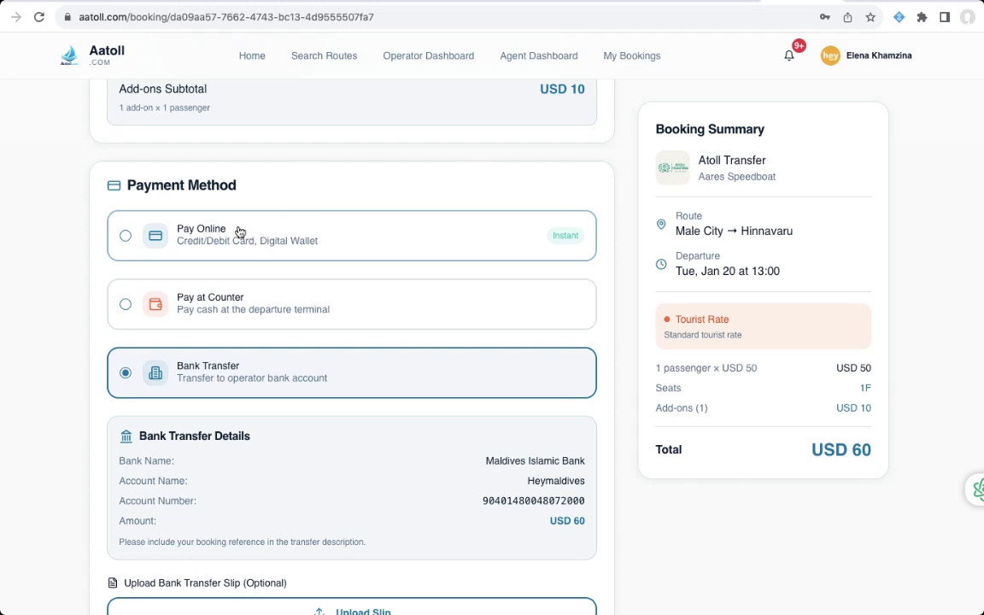
scroll(240, 231, "down", 3)
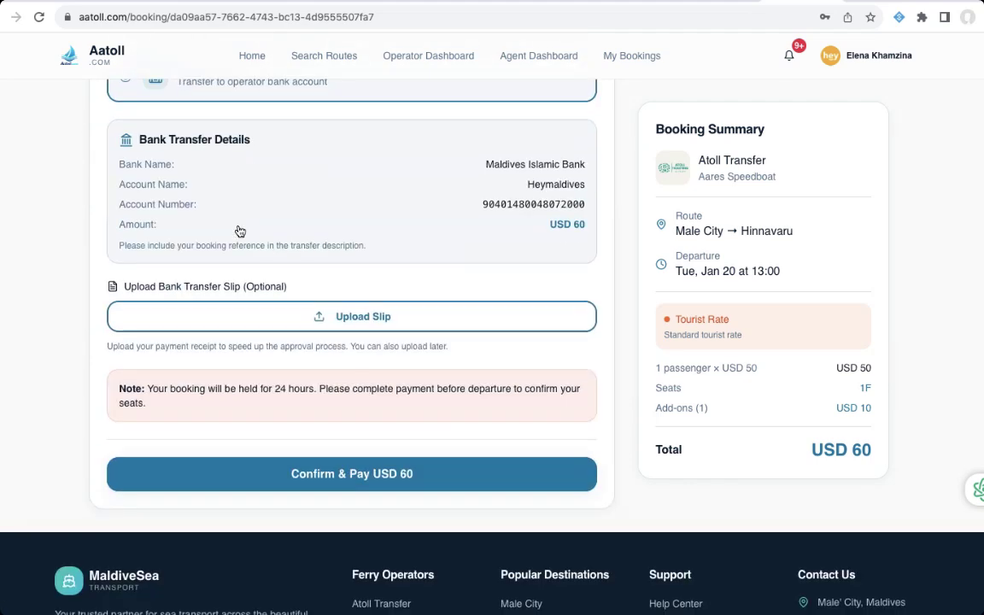
scroll(241, 235, "up", 2)
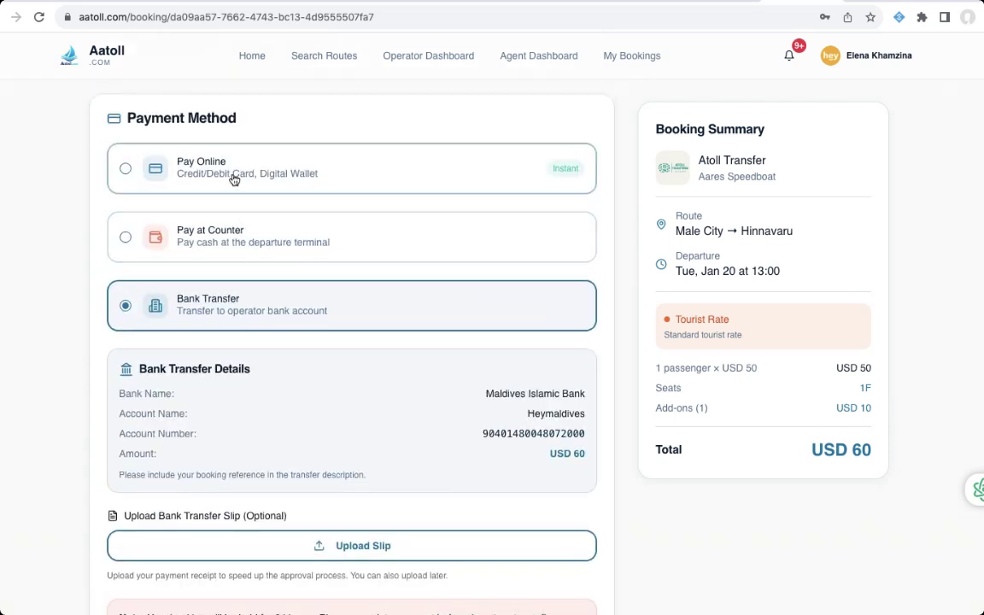
left_click(234, 173)
scroll(315, 273, "down", 1)
- Confirm and pay USD 60, then review the e-ticket for the 13:00 Male City–Hinnavaru speedboat
left_click(320, 276)
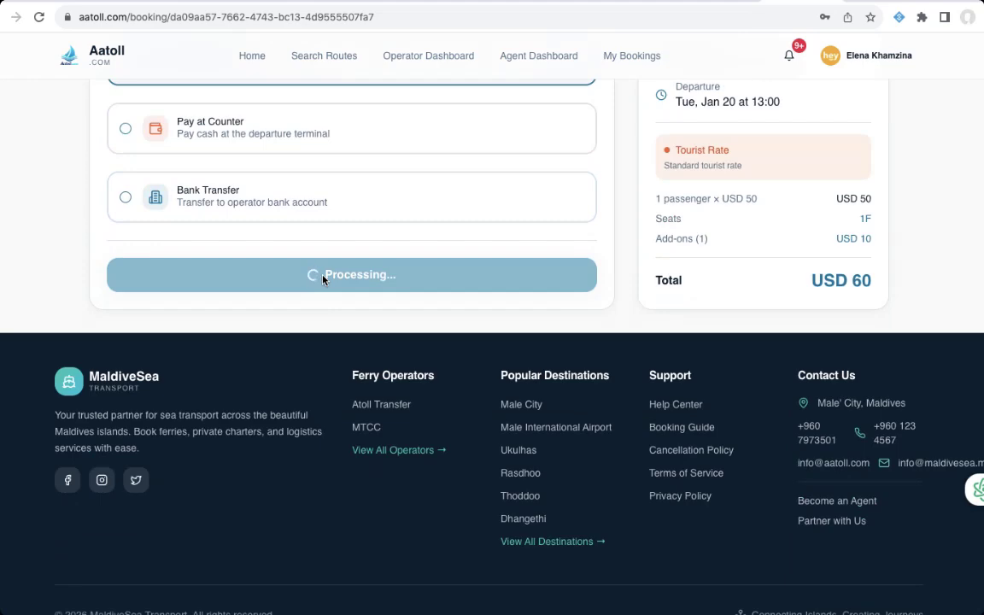
scroll(346, 251, "up", 6)
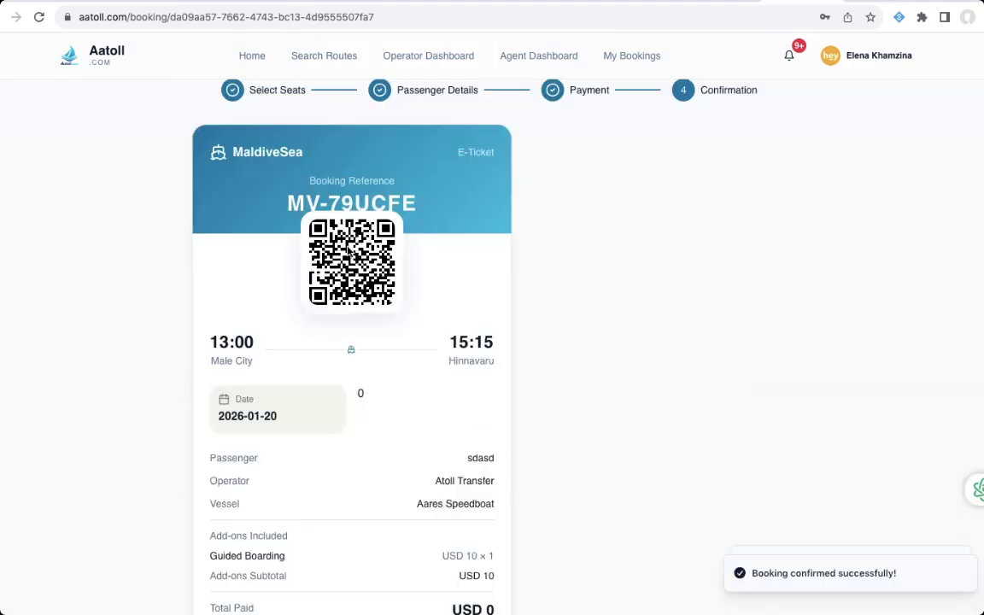
scroll(351, 252, "down", 1)
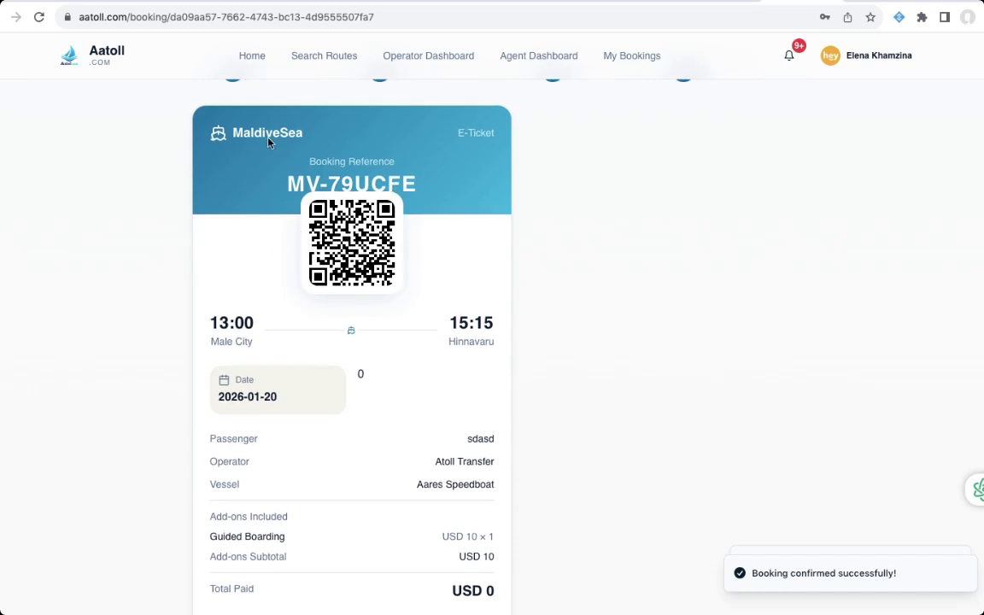
scroll(339, 162, "down", 3)
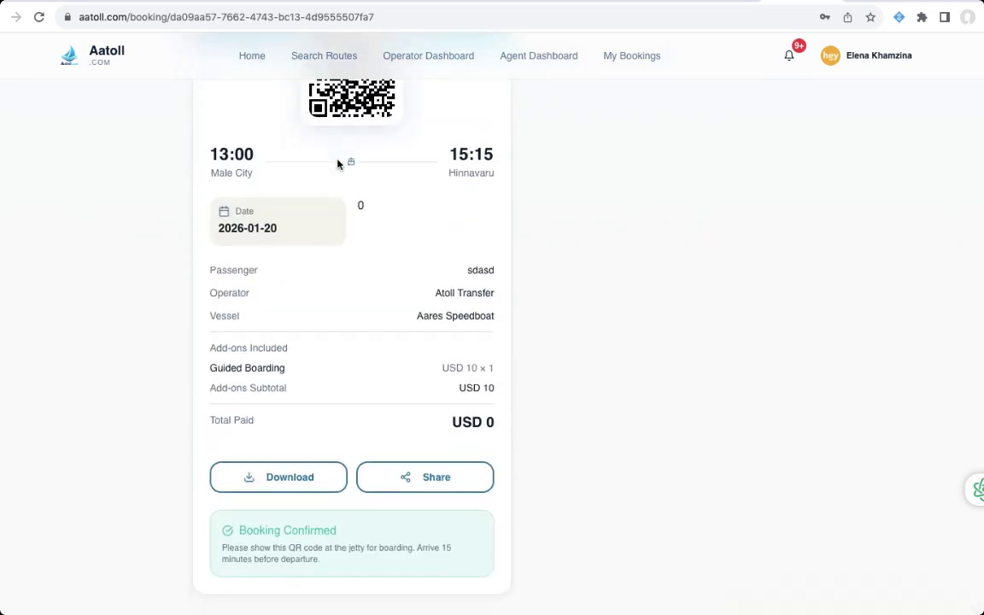
scroll(411, 219, "up", 3)
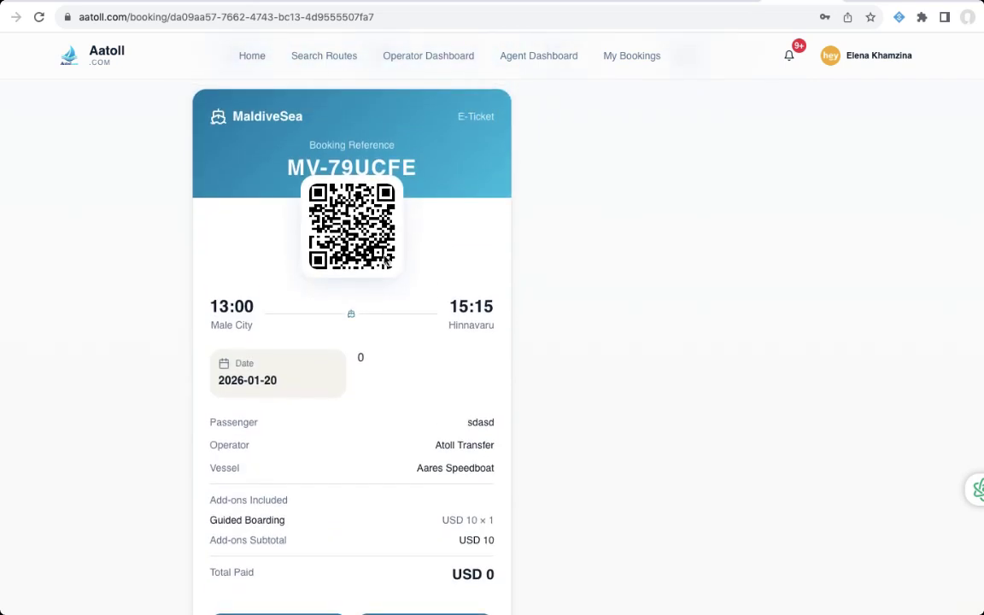
scroll(385, 263, "down", 3)
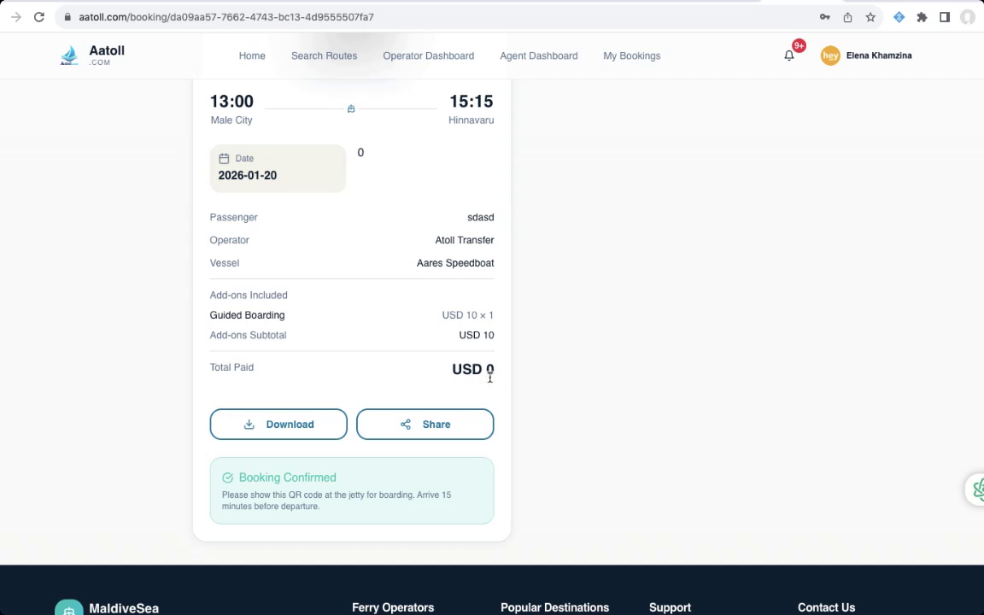
scroll(472, 368, "up", 1)
scroll(431, 376, "down", 4)
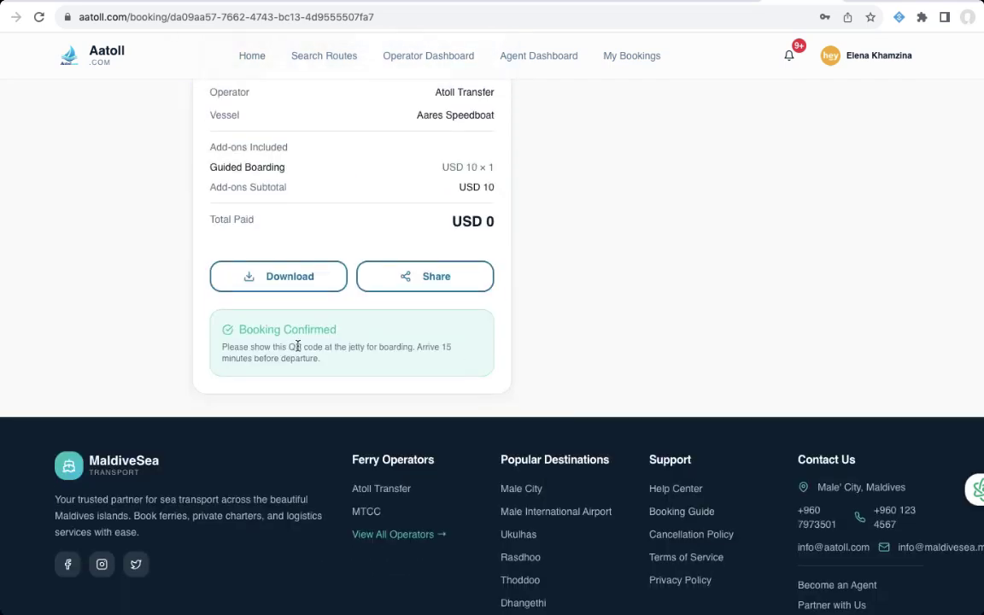
scroll(351, 299, "up", 5)
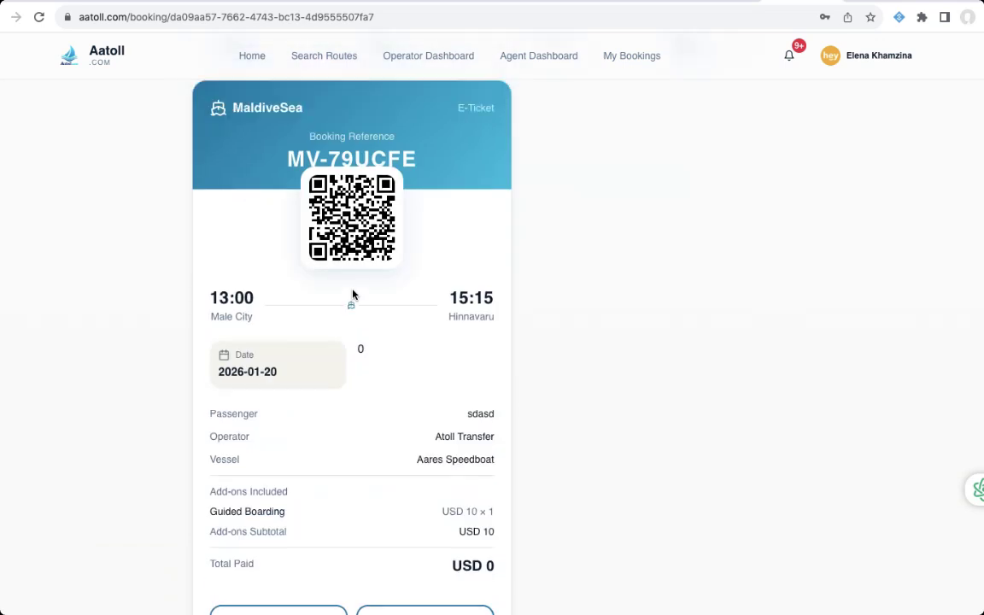
scroll(410, 166, "up", 1)
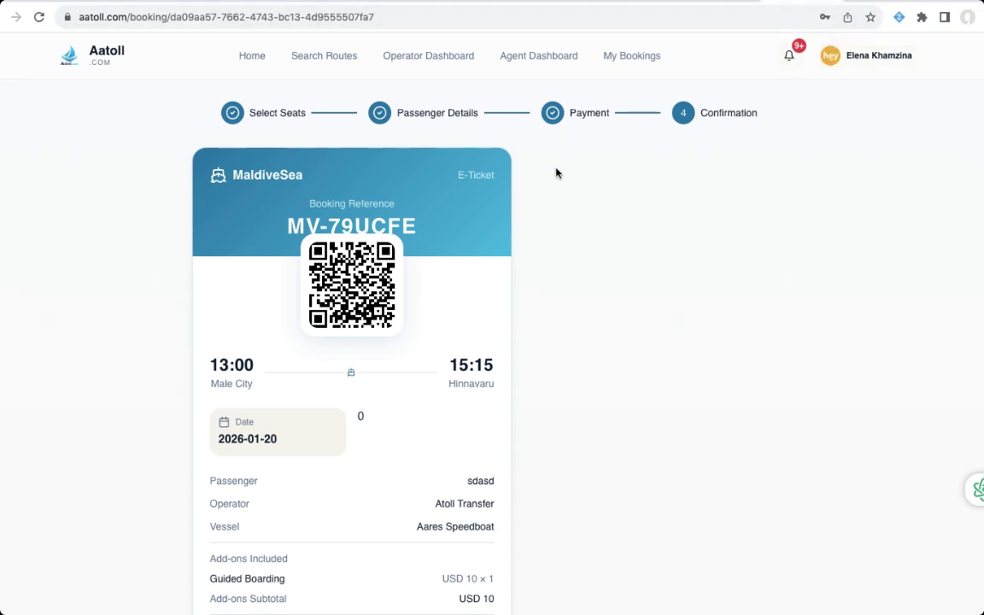
- Copy the e-ticket details with Share
scroll(407, 224, "down", 3)
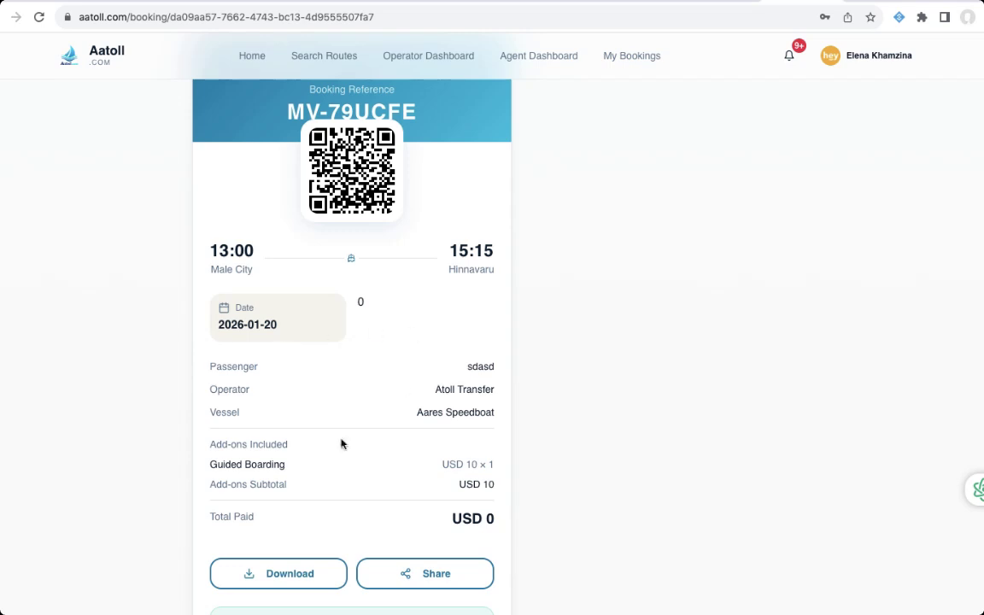
scroll(397, 371, "down", 2)
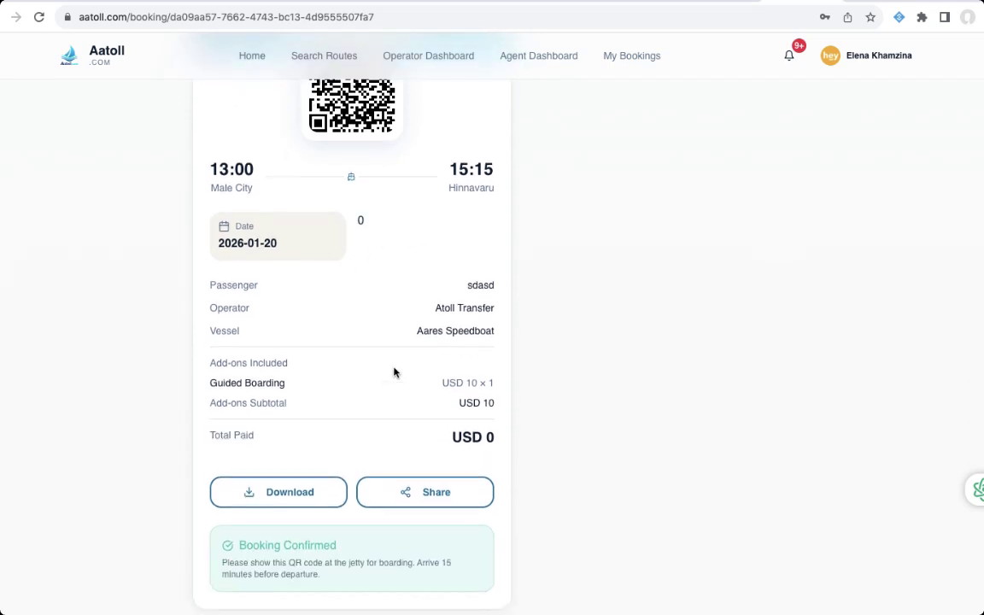
left_click(435, 503)
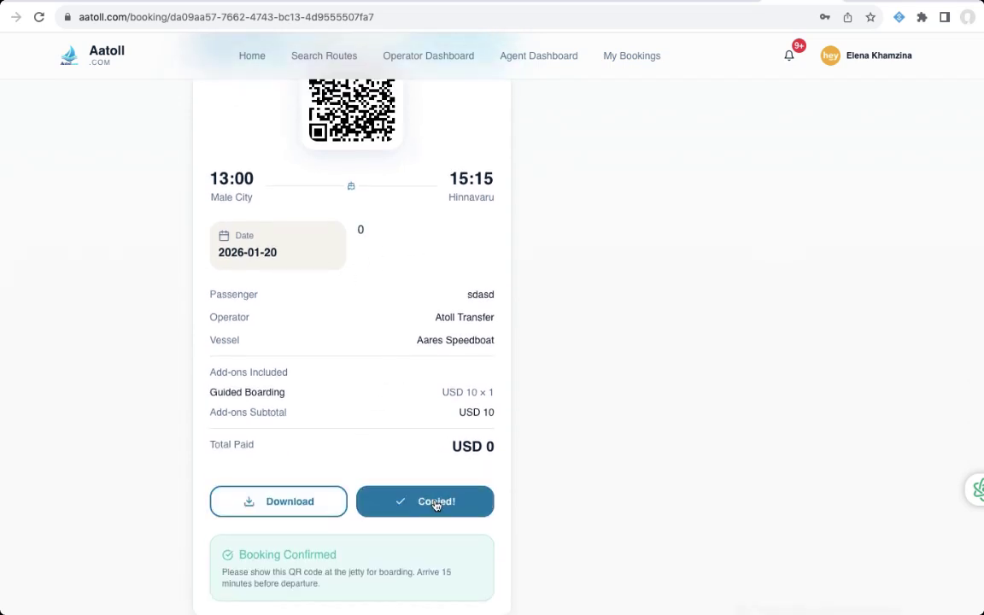
scroll(282, 356, "up", 3)
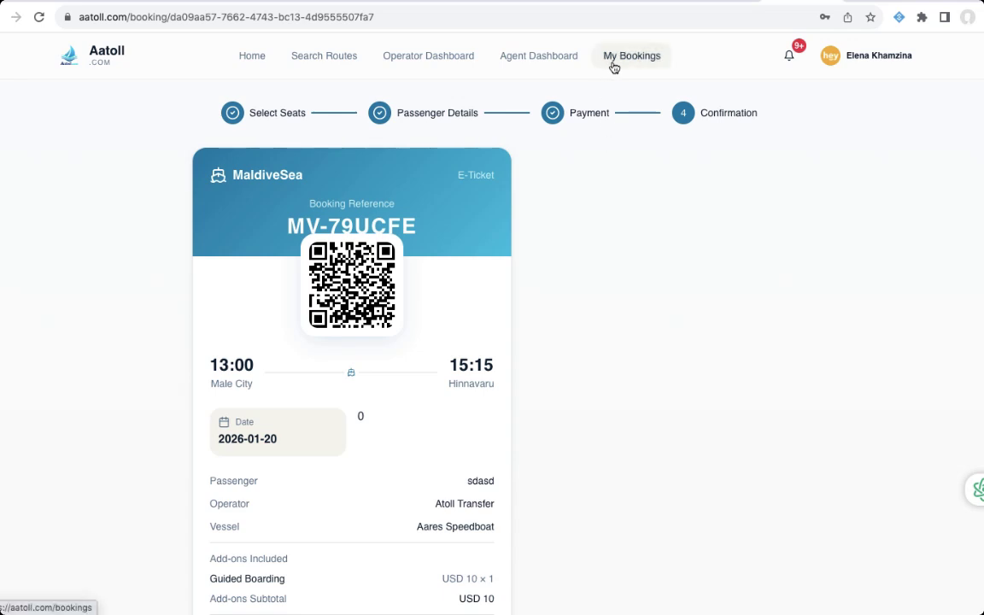
- Open the operator Bookings list and find the confirmed, paid USD 60 seat 1F booking
left_click(397, 62)
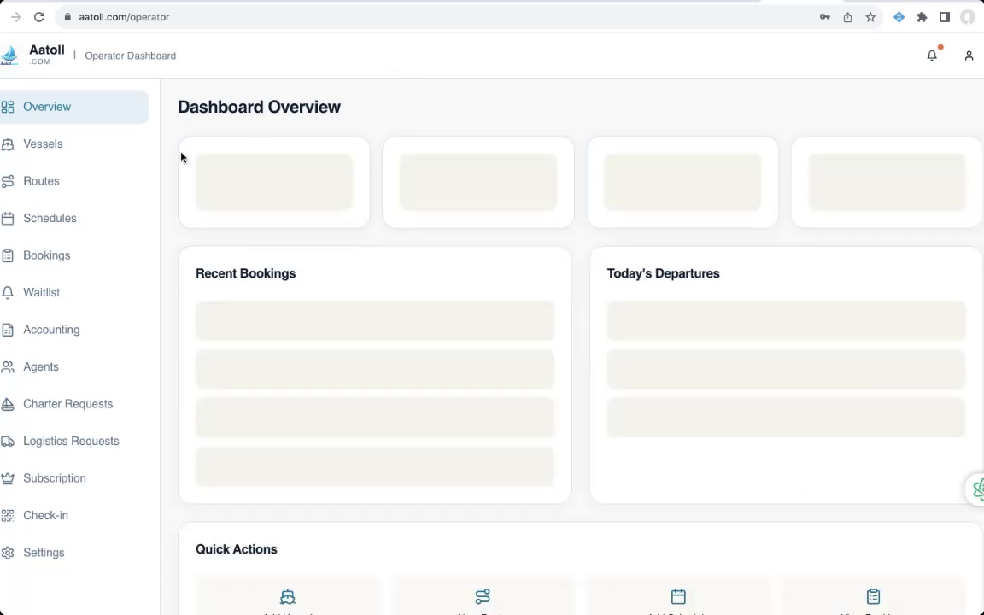
left_click(55, 264)
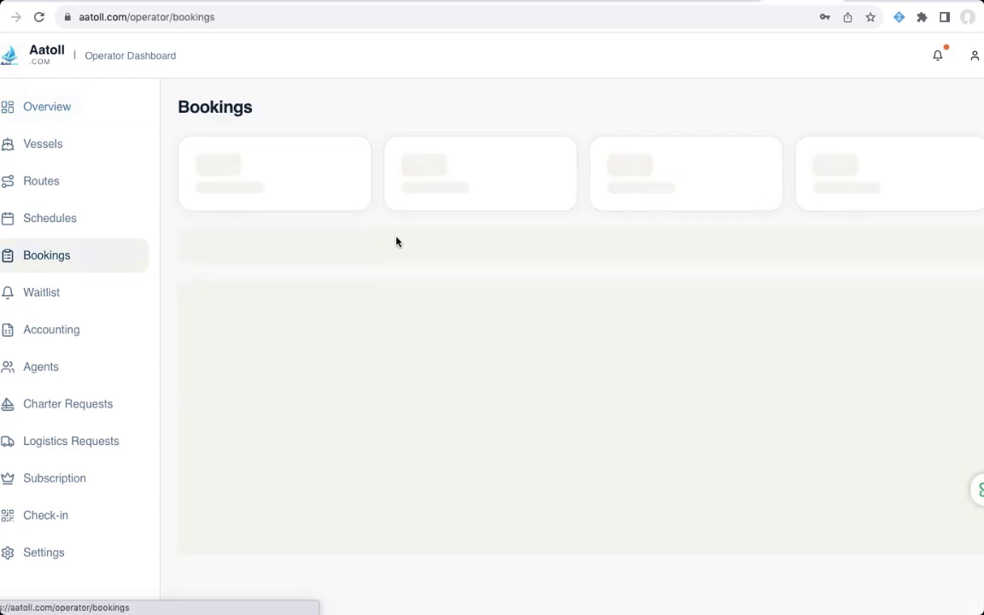
scroll(453, 268, "down", 2)
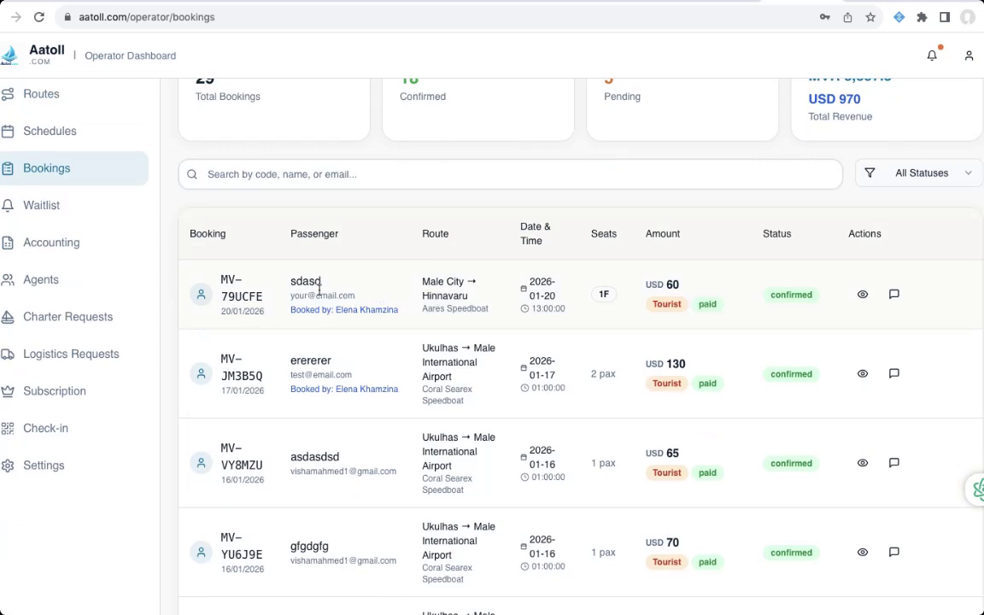
scroll(510, 295, "right", 1)
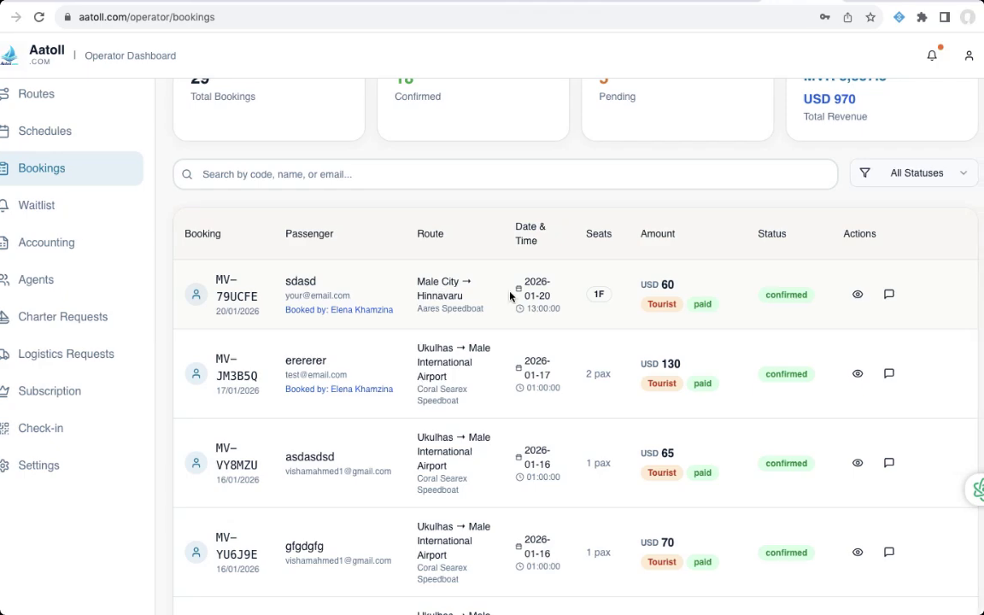
scroll(510, 296, "left", 1)
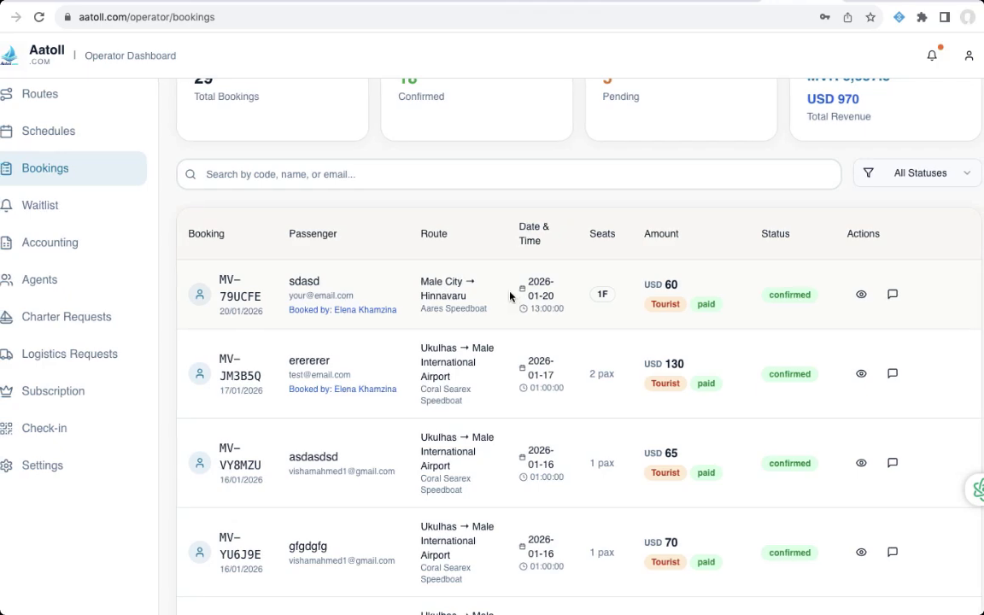
left_click(863, 296)
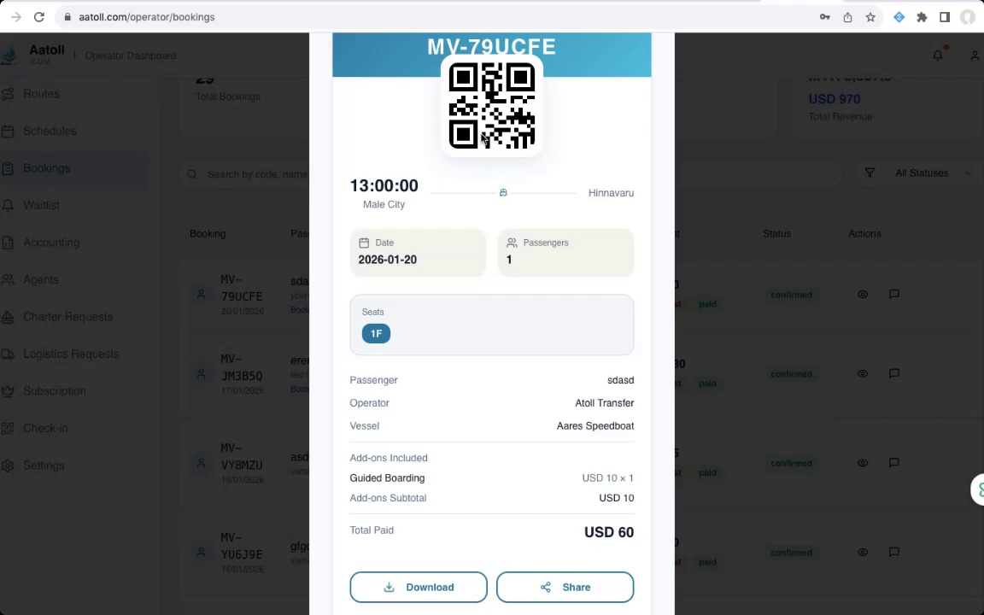
left_click(730, 182)
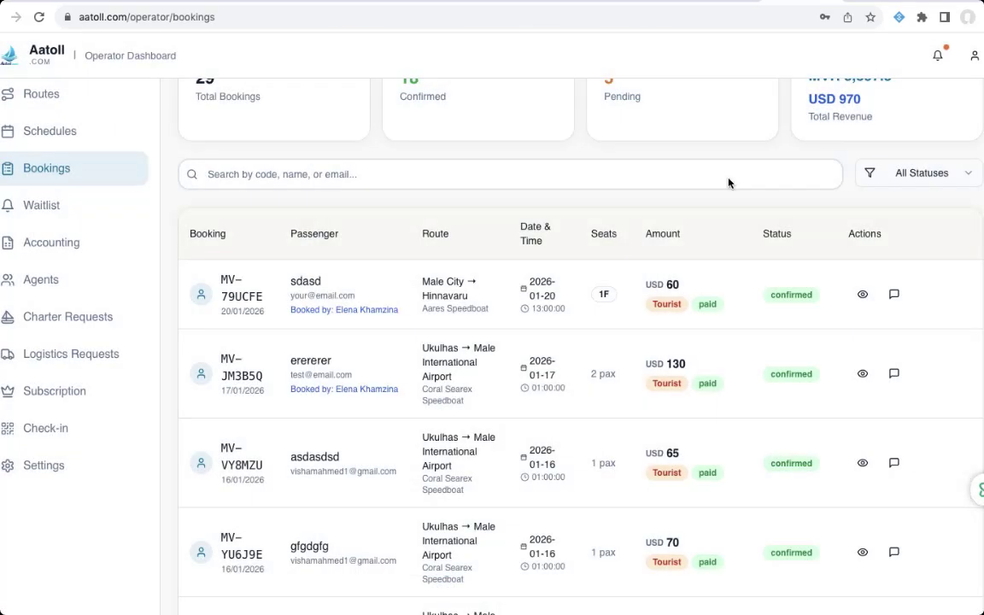
left_click(894, 295)
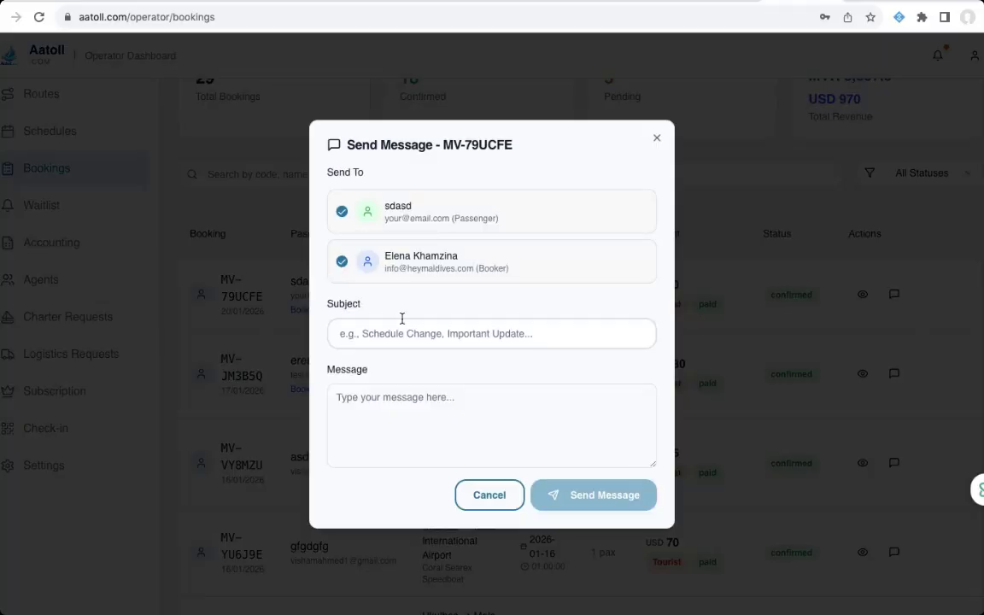
left_click(657, 138)
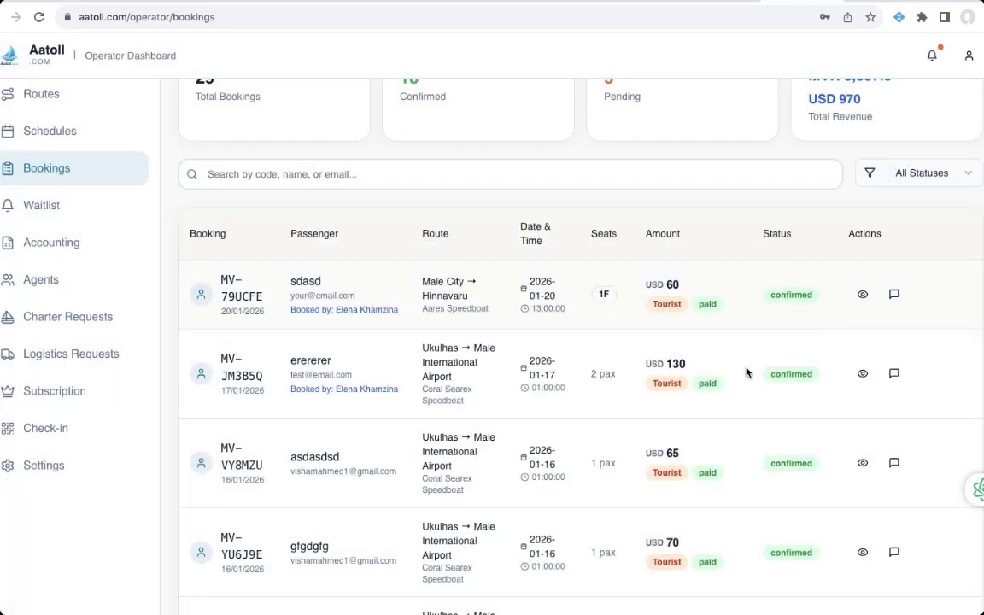
scroll(562, 253, "up", 2)
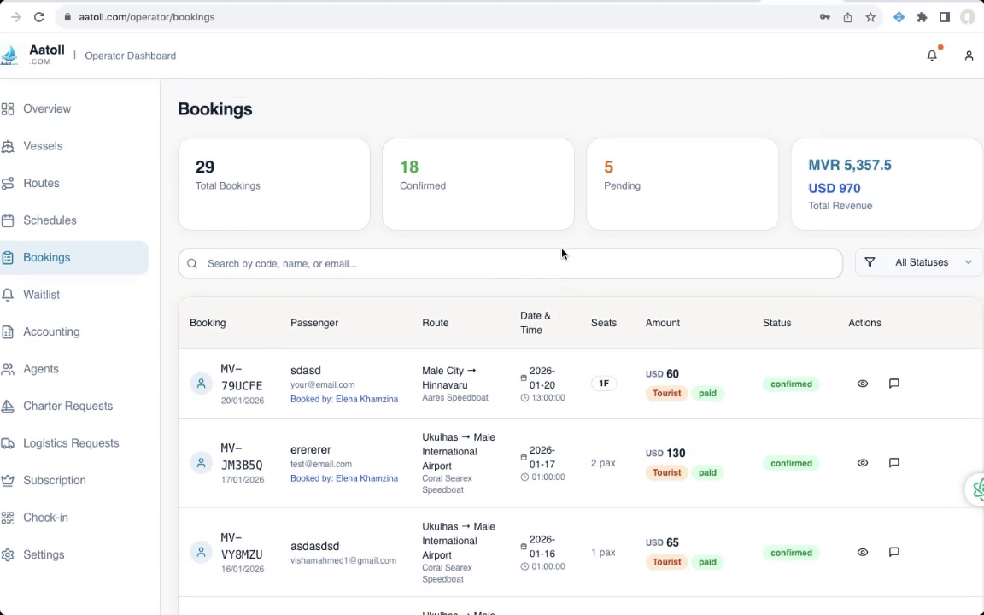
scroll(562, 253, "down", 1)
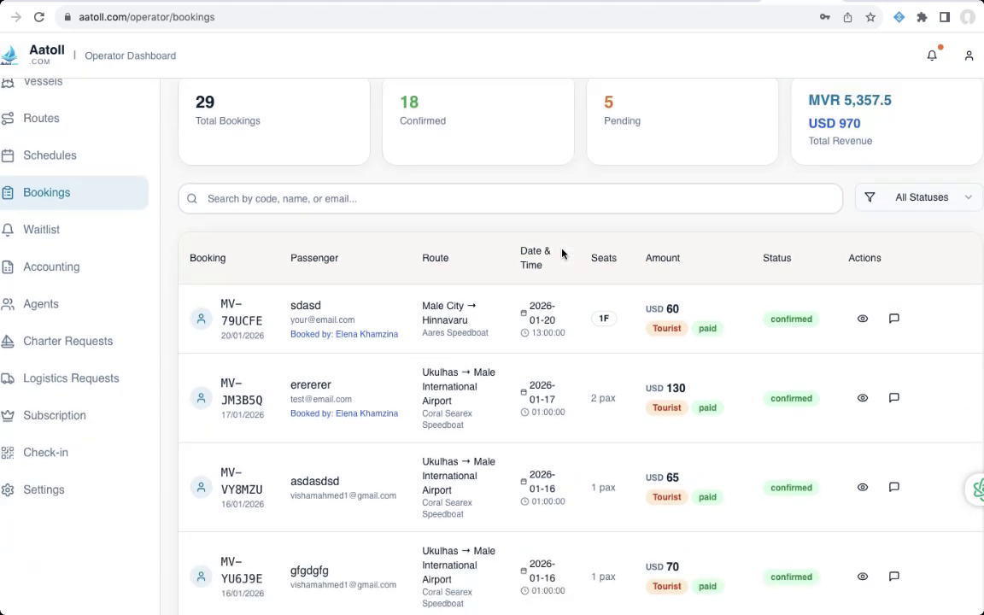
scroll(563, 253, "up", 2)
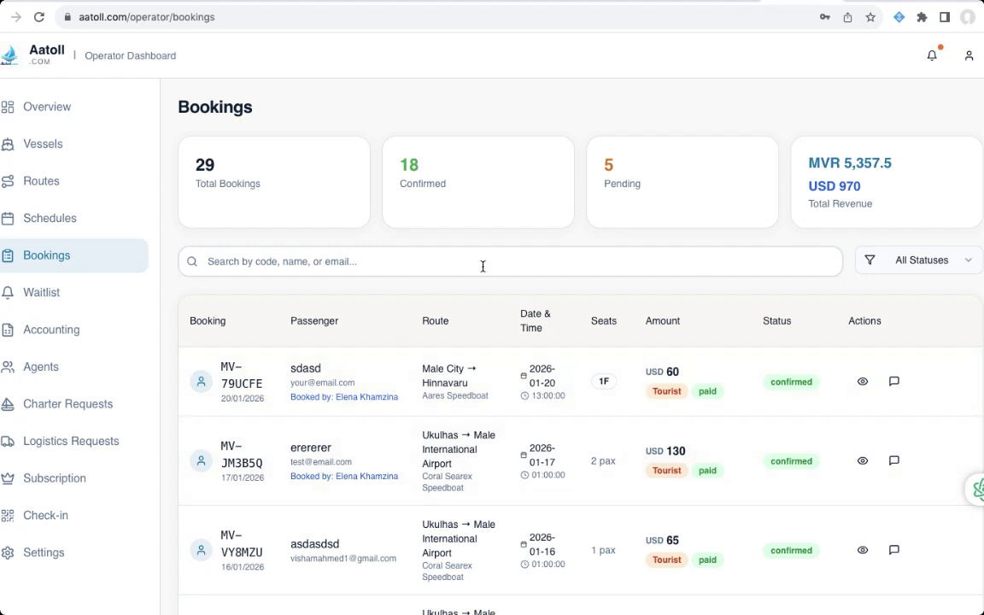
scroll(483, 267, "down", 3)
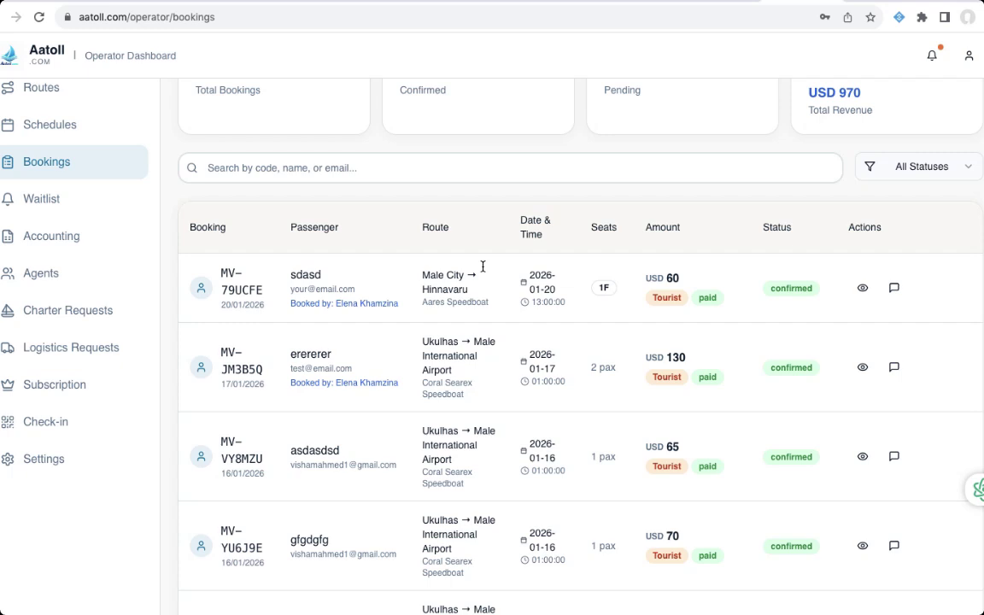
scroll(483, 266, "up", 3)
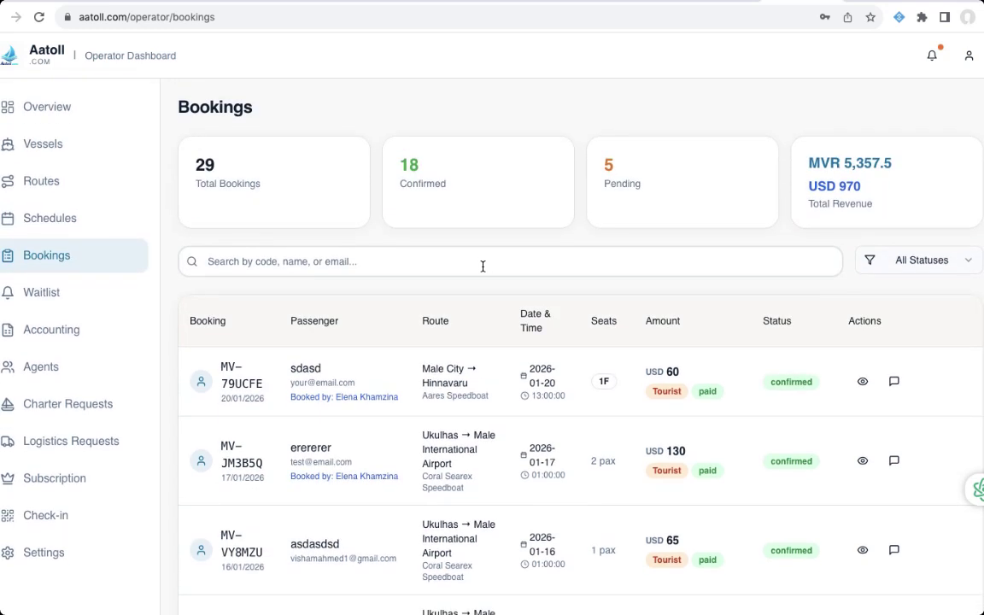
- From the home page, search routes for 20/01/2026 with Local Resident pricing
left_click(40, 43)
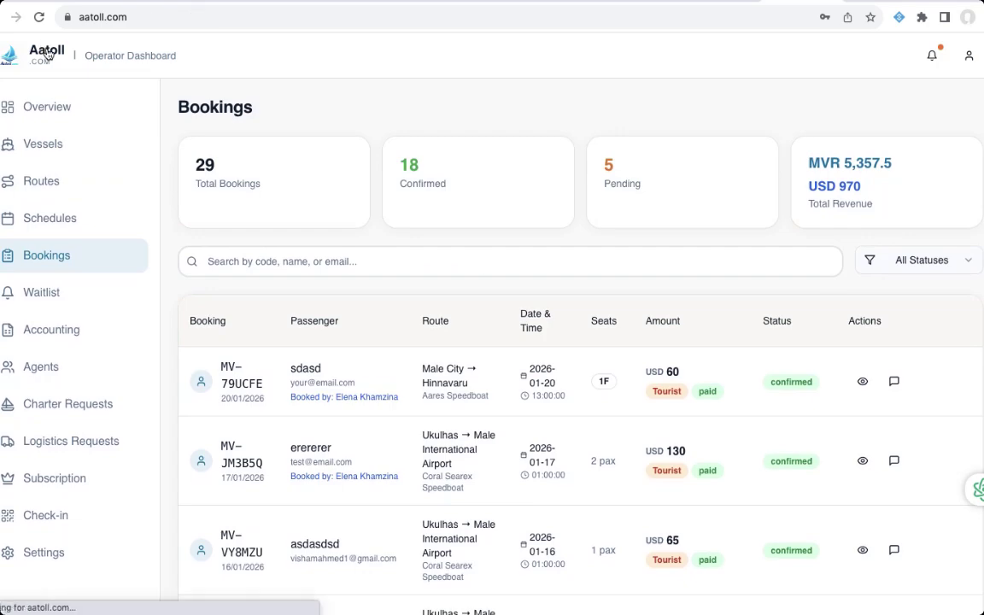
scroll(504, 231, "down", 2)
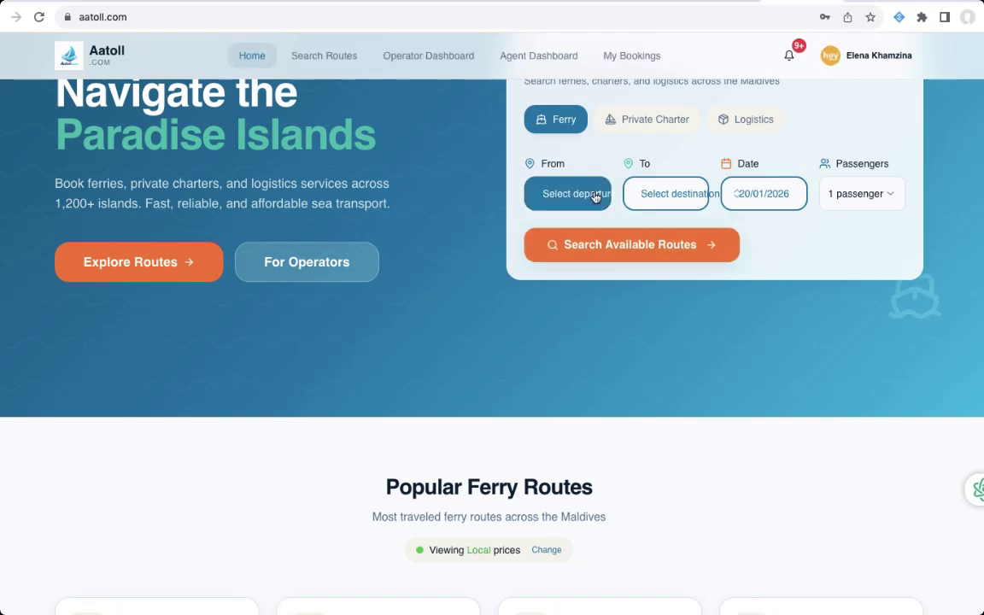
left_click(627, 245)
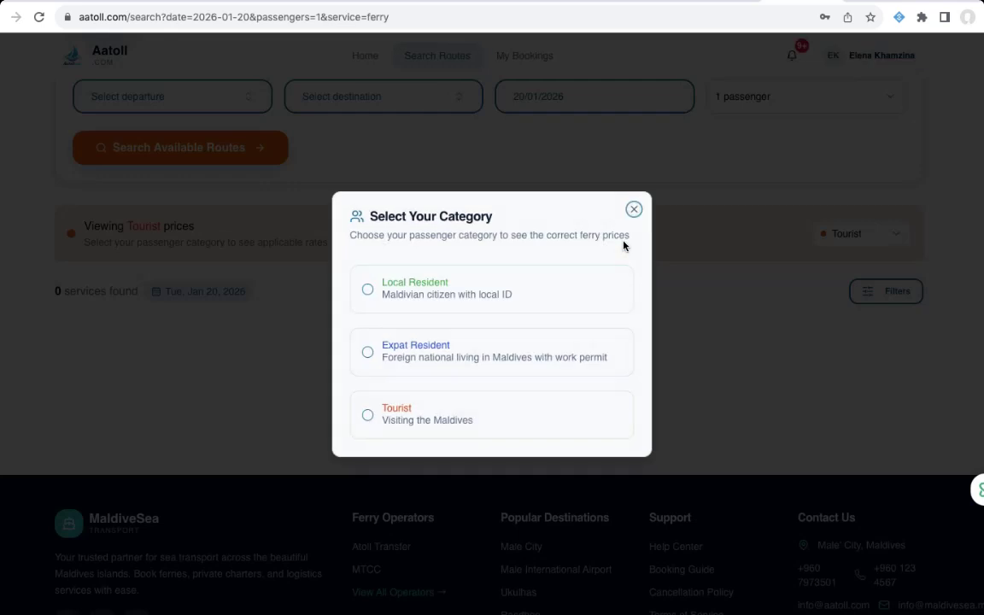
left_click(571, 292)
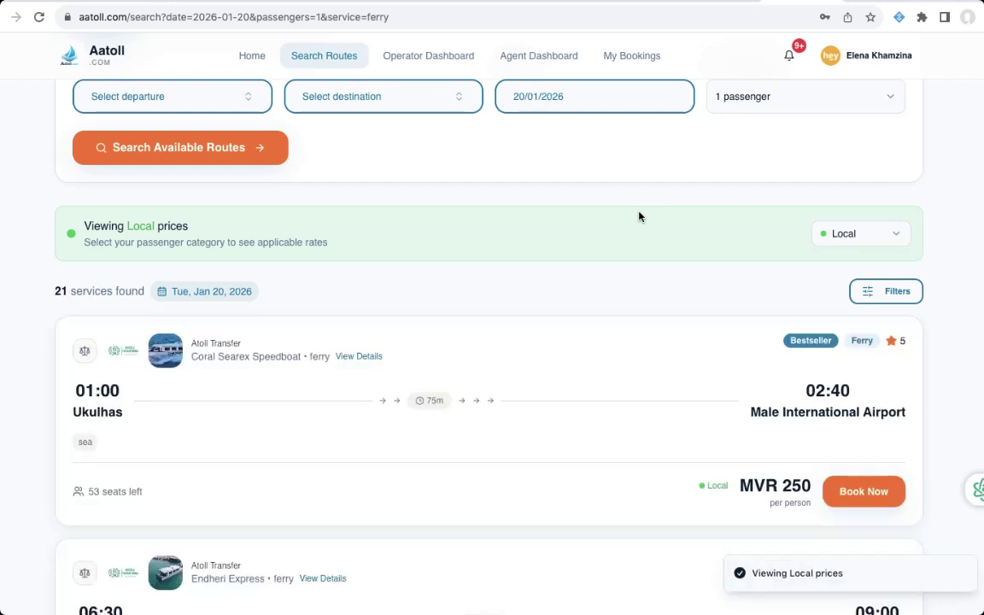
- Open View Details for the Aares Speedboat Male City–Hinnavaru service
scroll(639, 217, "down", 3)
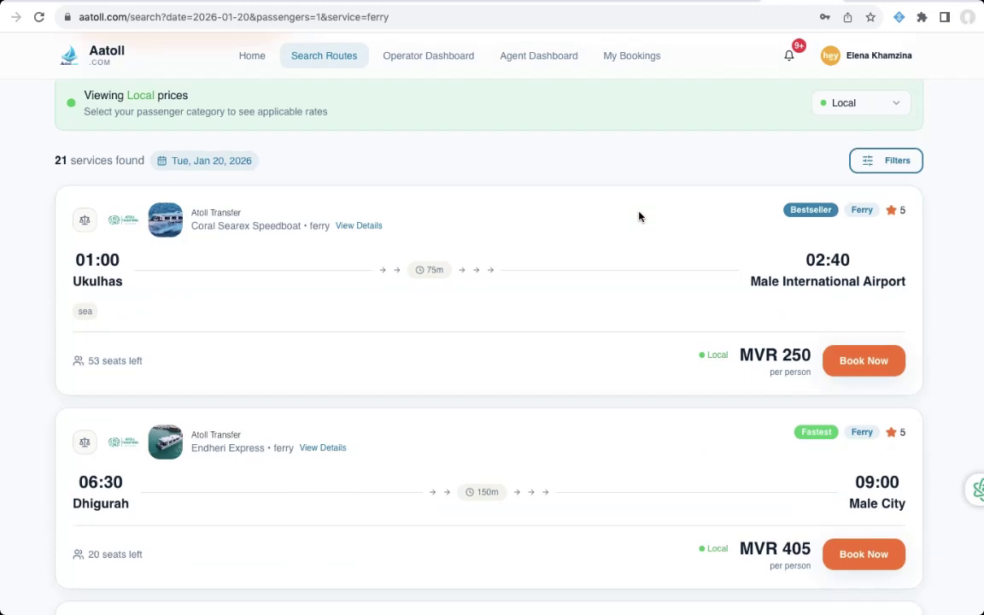
scroll(640, 216, "down", 6)
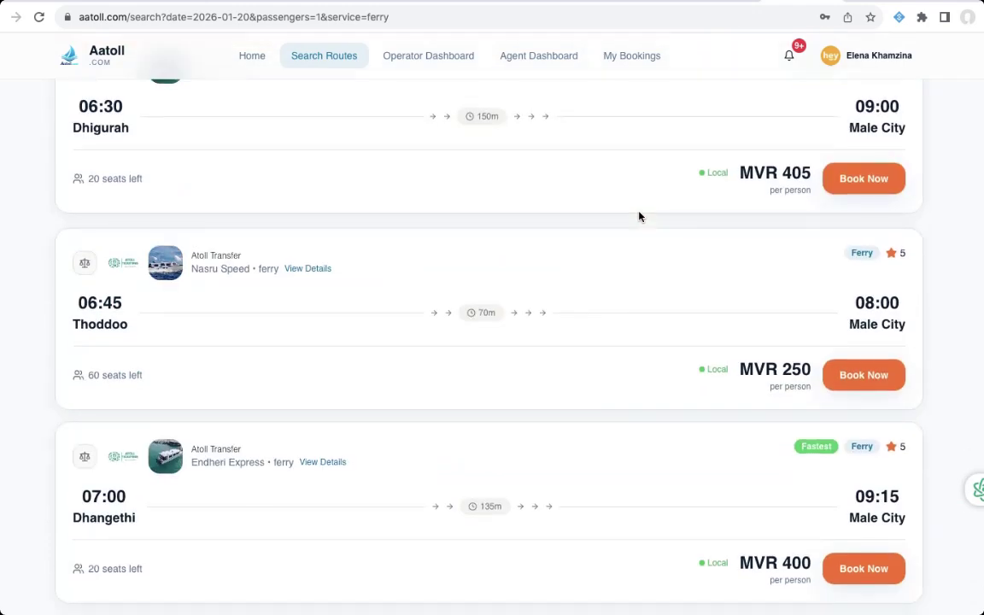
scroll(639, 216, "down", 5)
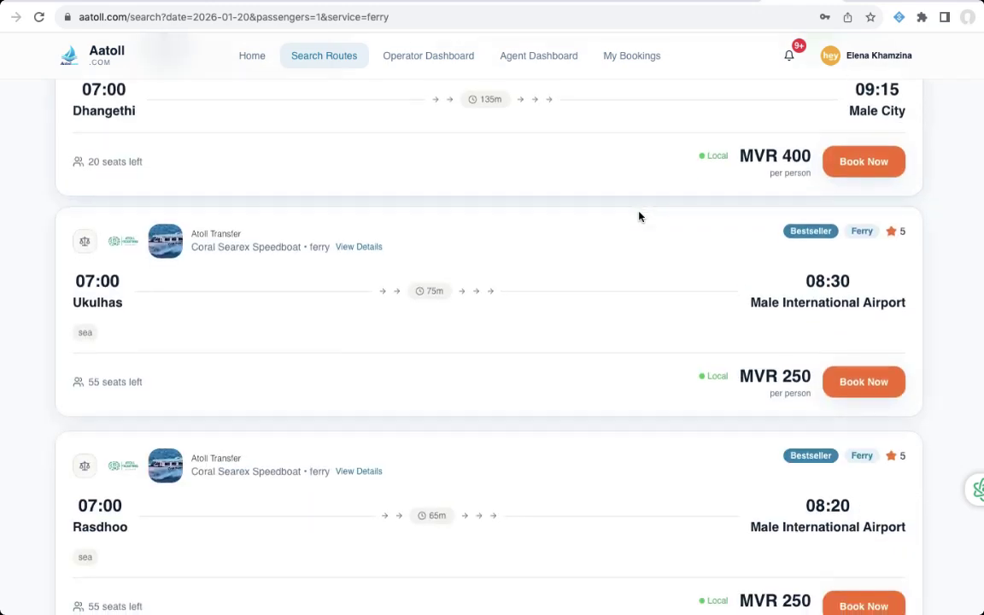
scroll(639, 217, "down", 2)
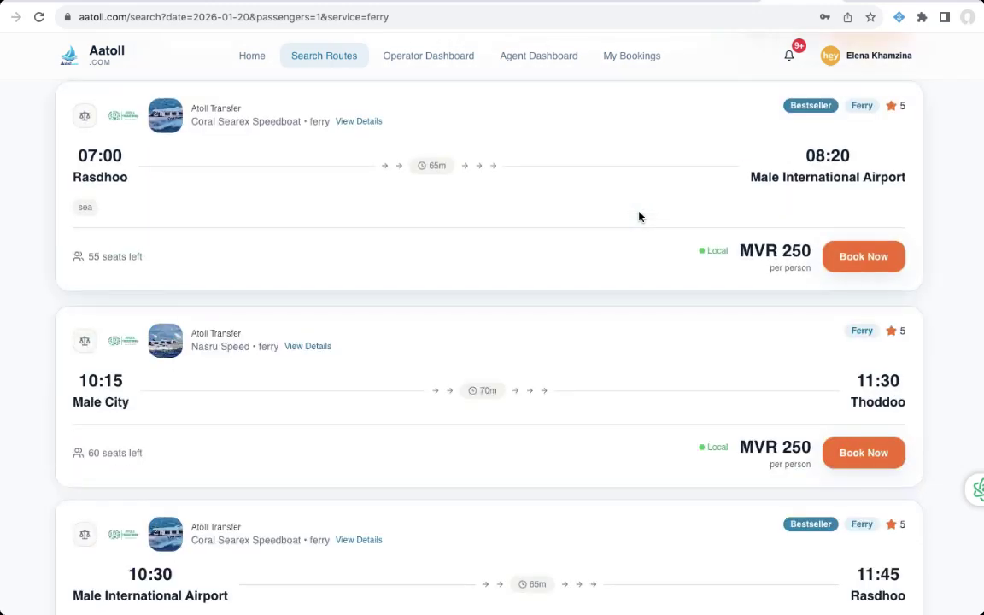
scroll(639, 216, "down", 1)
scroll(639, 216, "down", 4)
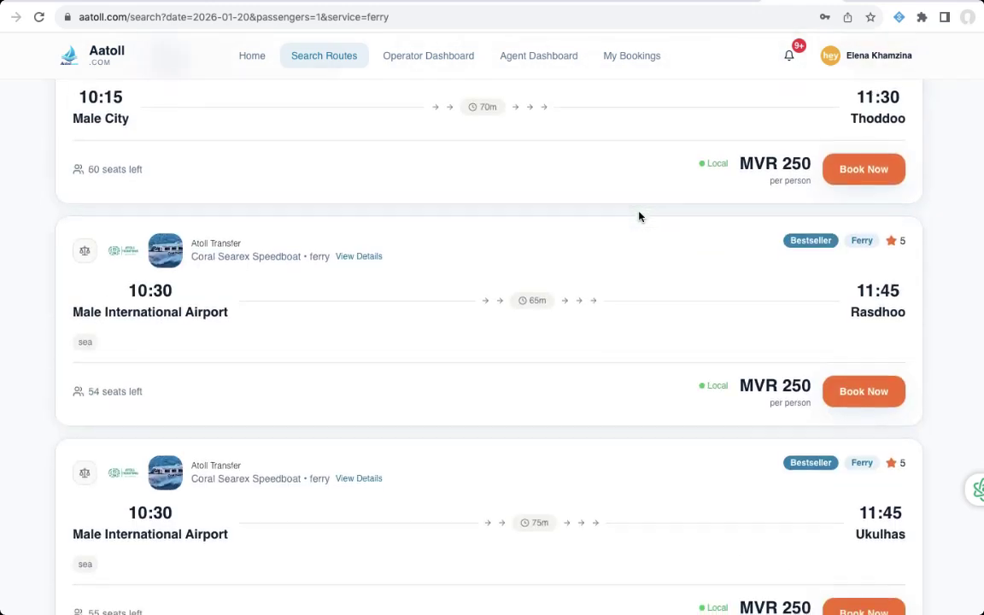
scroll(640, 216, "down", 7)
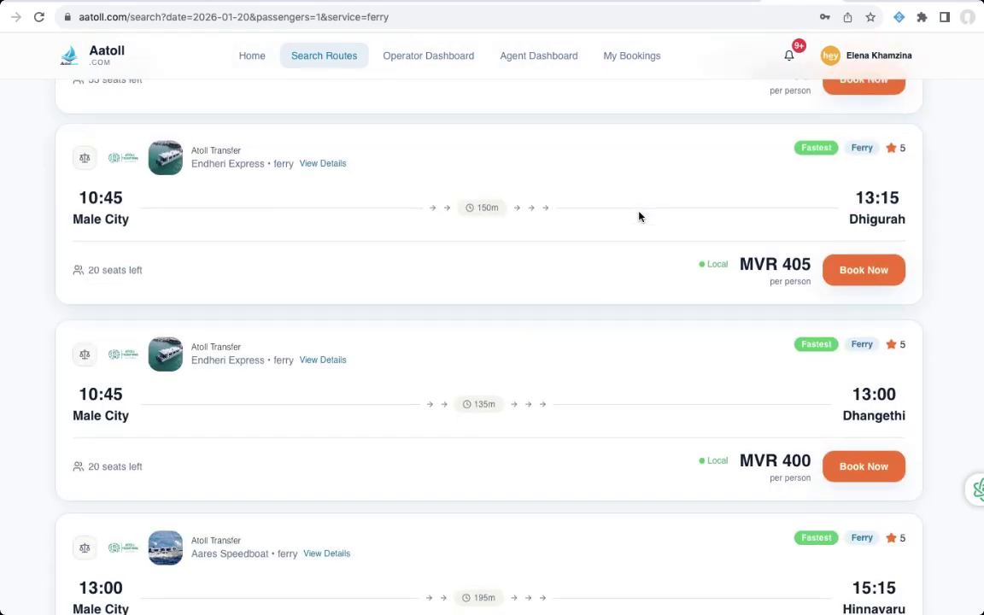
scroll(639, 216, "down", 1)
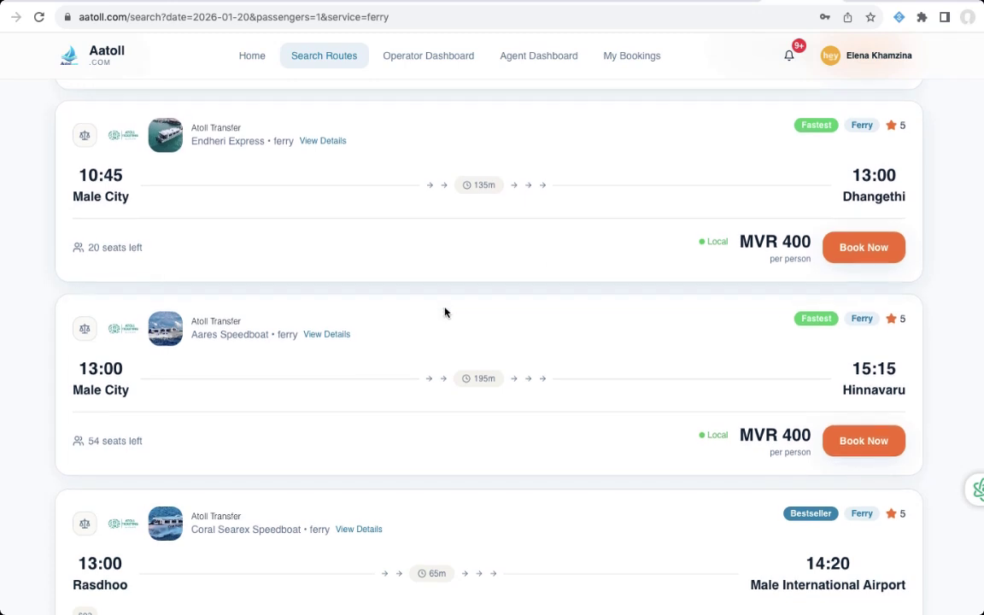
left_click(328, 334)
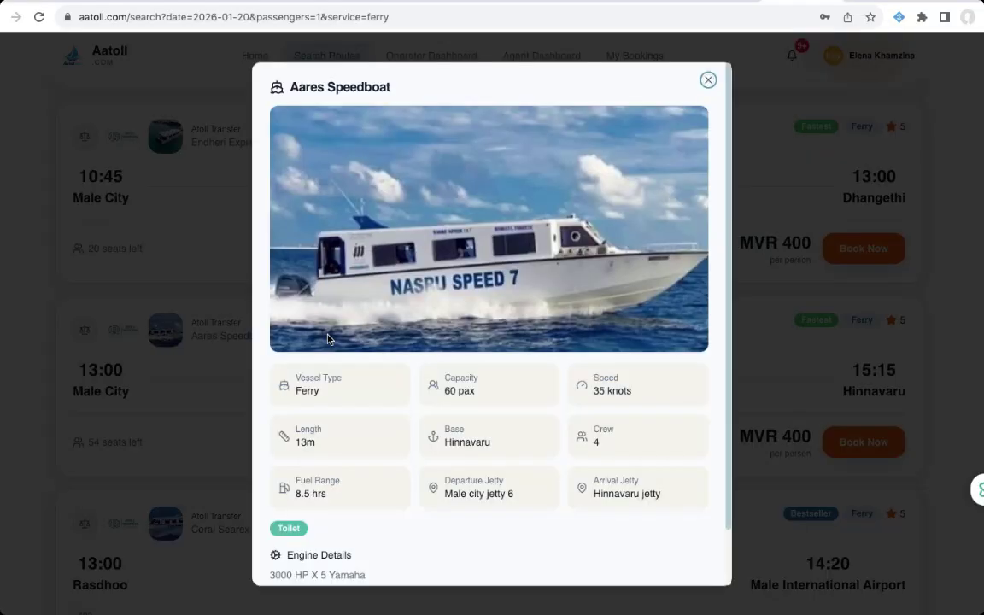
- Start Live Vessel Tracking from the Aares Speedboat details
scroll(483, 358, "down", 2)
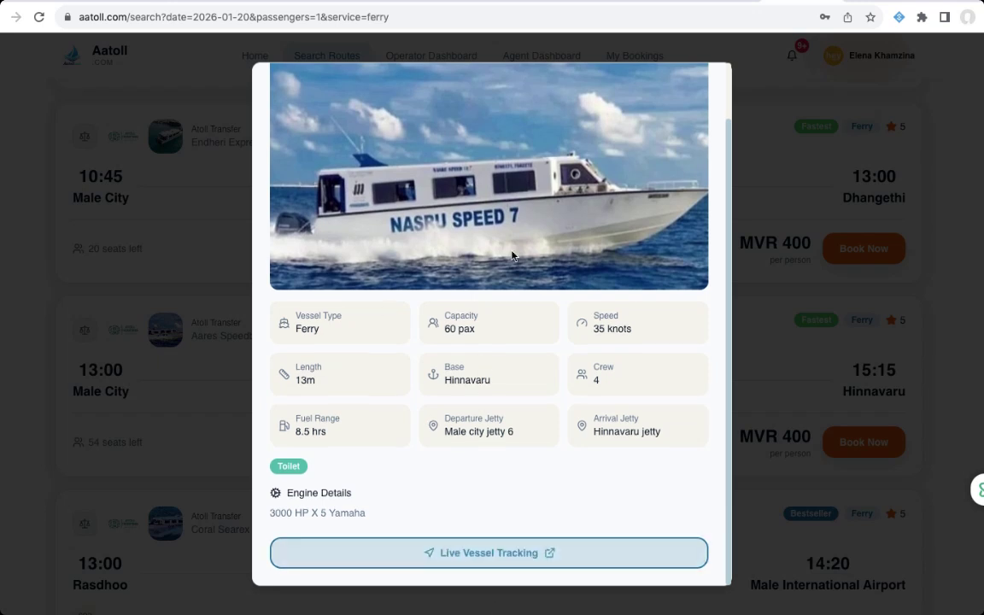
scroll(491, 427, "up", 3)
scroll(504, 265, "down", 2)
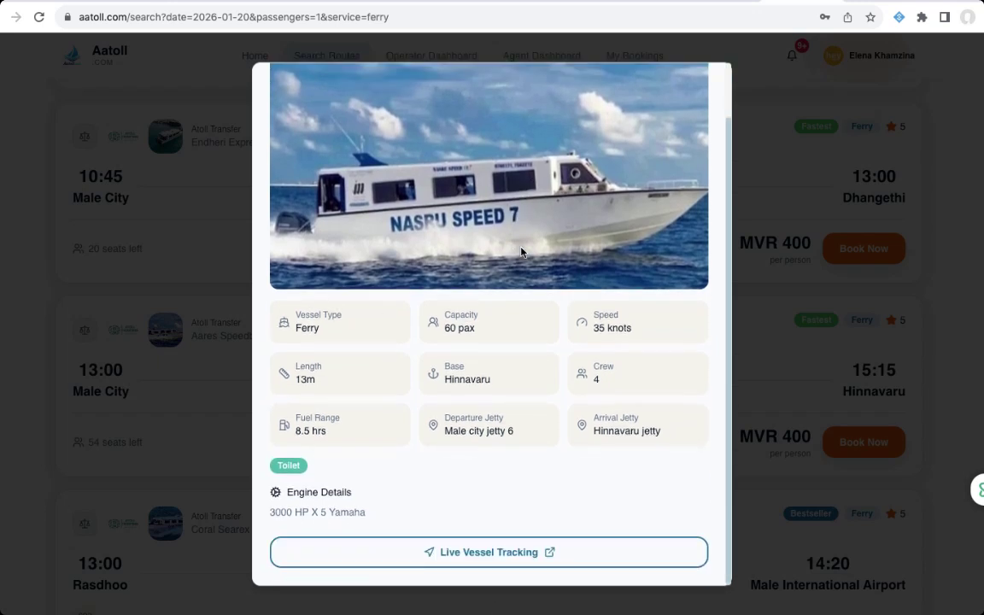
left_click(457, 556)
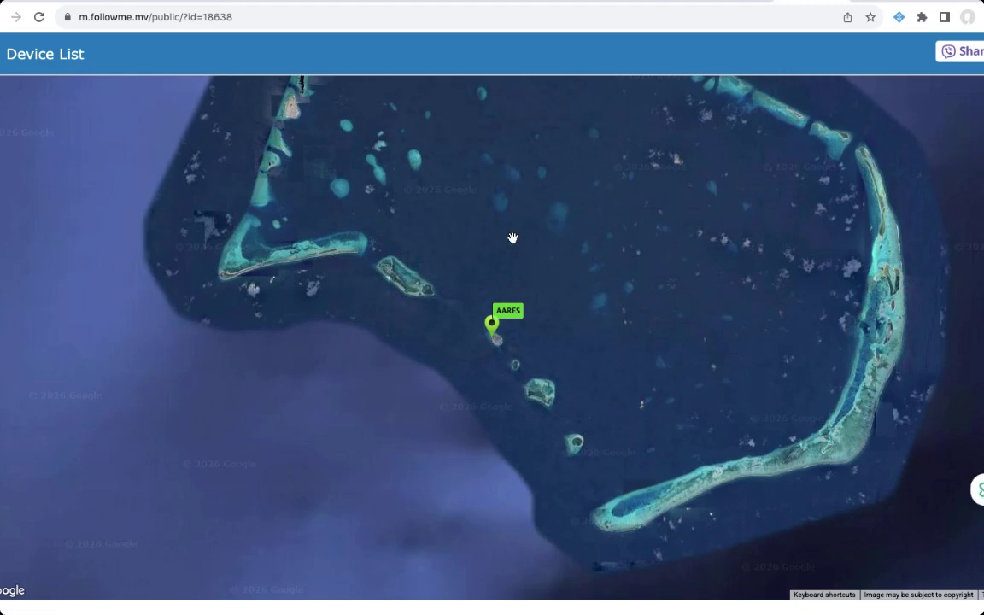
- Check the AARES position on the followme.mv map, then return to the aatoll.com tab
left_click(730, 1)
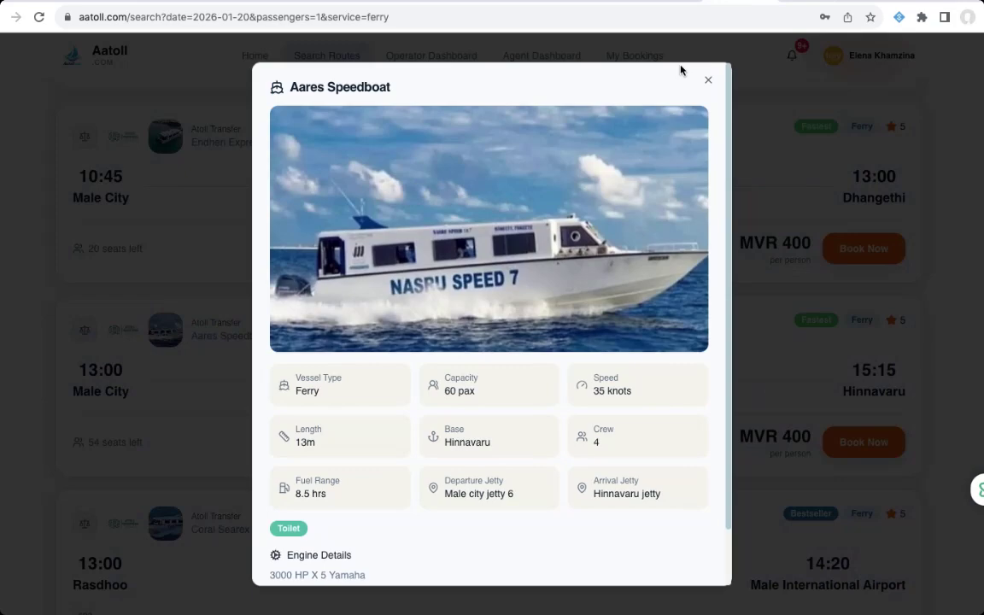
- Close the Aares Speedboat modal and go to the Agent Dashboard, showing an 83%-complete profile
left_click(709, 83)
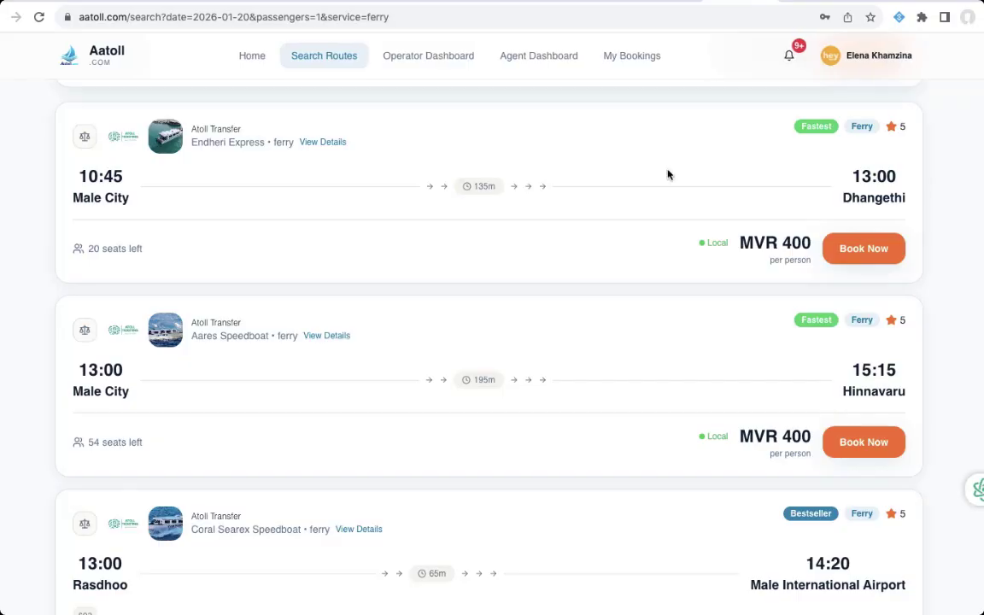
scroll(599, 311, "up", 2)
scroll(599, 311, "up", 15)
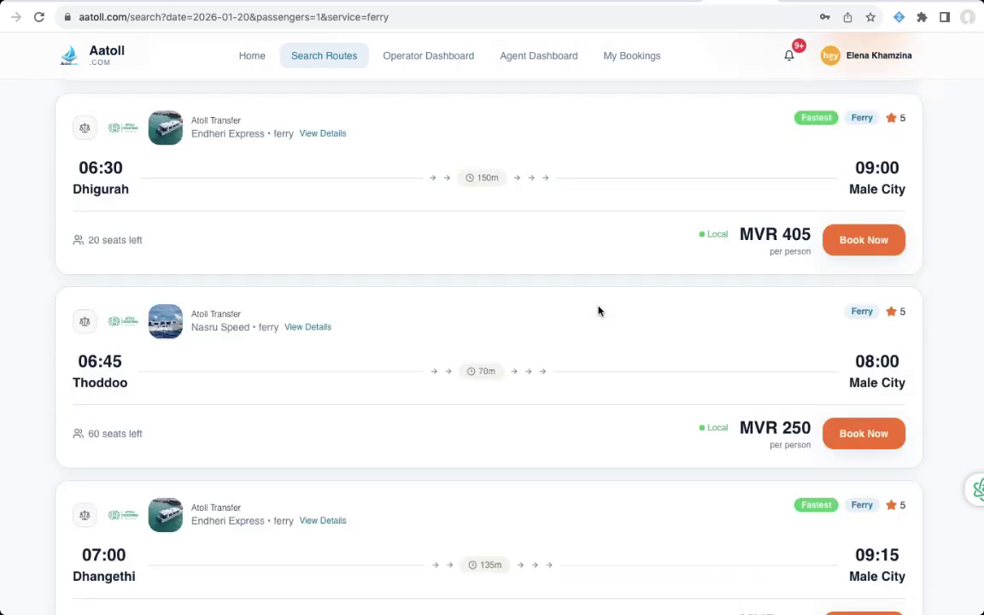
scroll(599, 311, "up", 6)
scroll(599, 311, "down", 3)
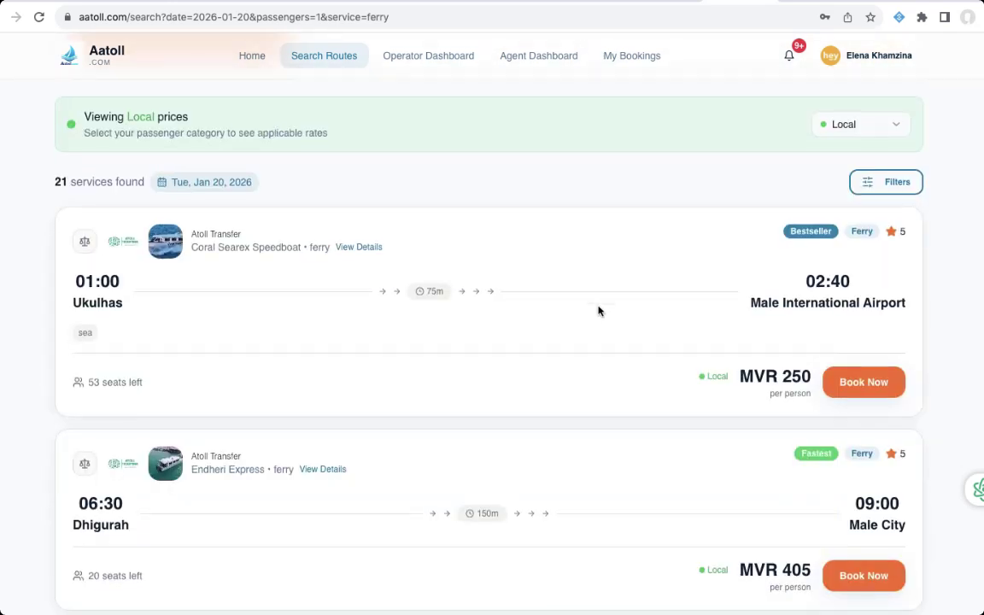
scroll(599, 311, "up", 3)
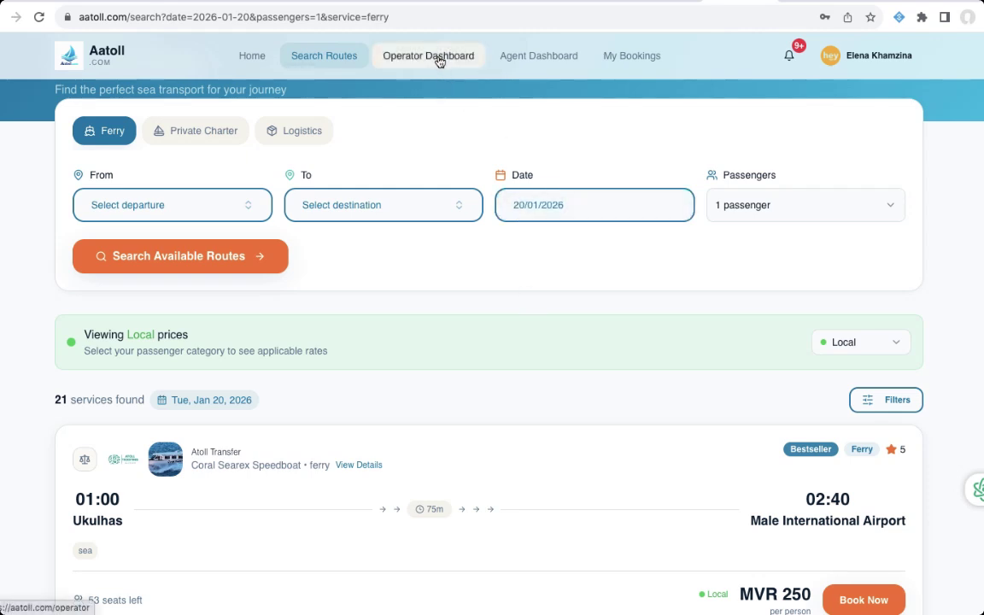
left_click(512, 66)
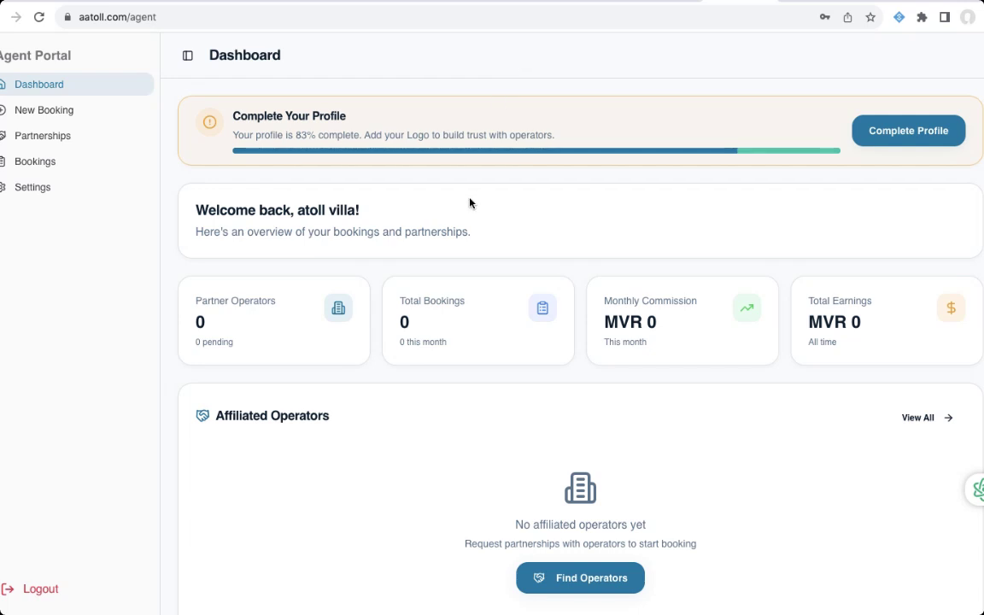
- Look over the agent's partnerships and booking history, then return to the Dashboard
scroll(469, 202, "down", 1)
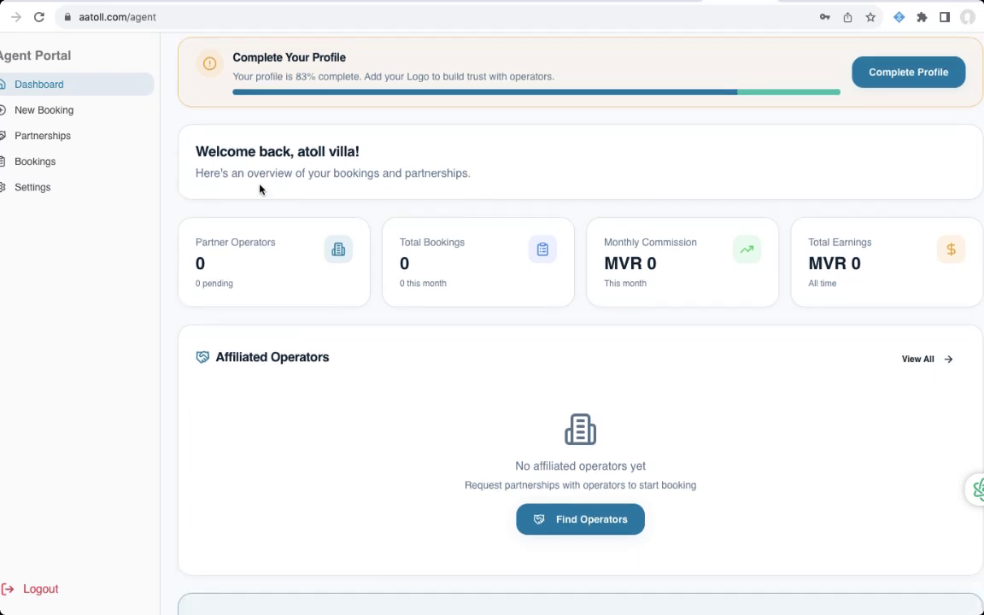
left_click(59, 137)
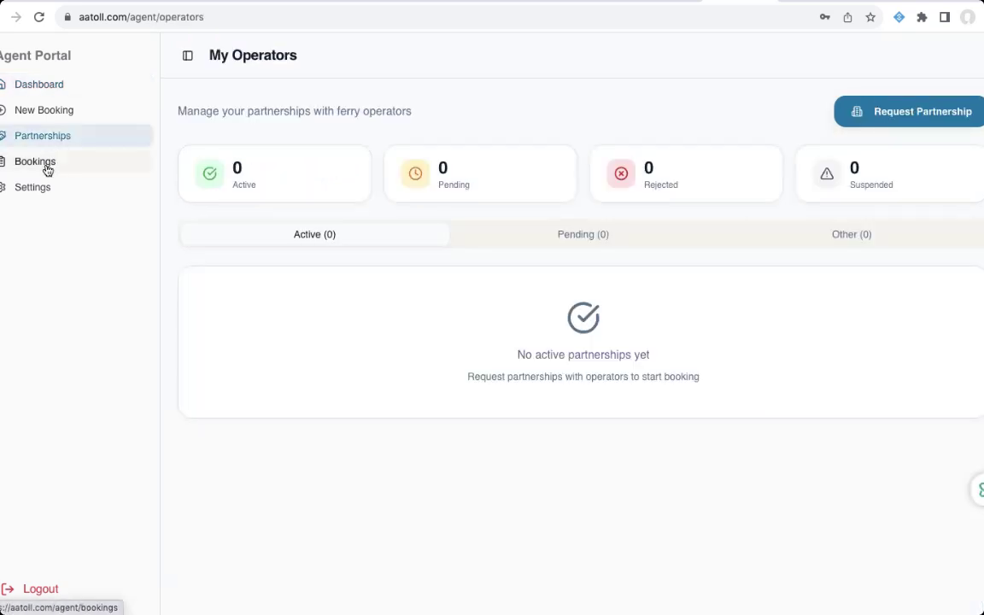
left_click(48, 170)
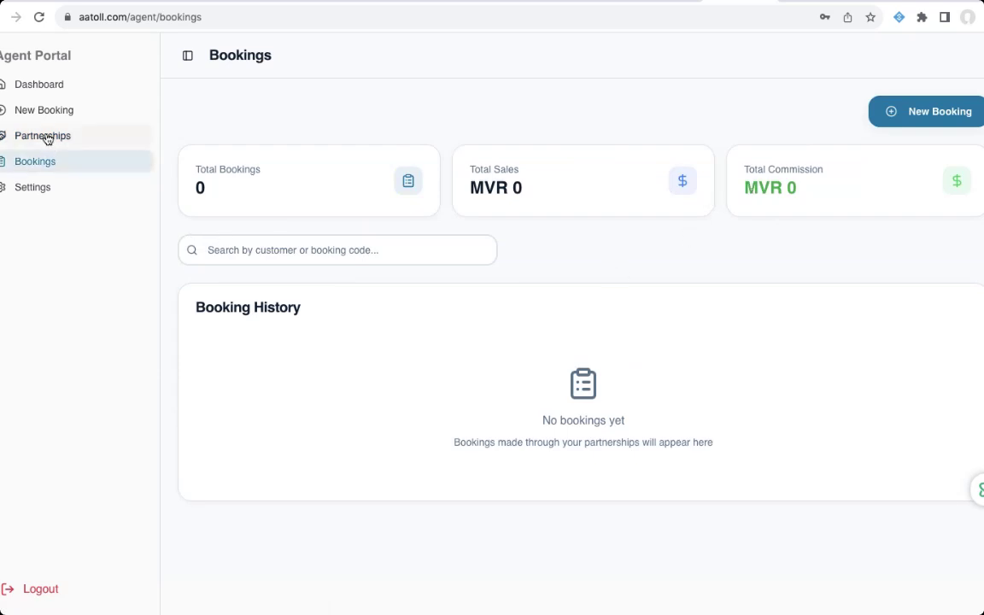
left_click(45, 87)
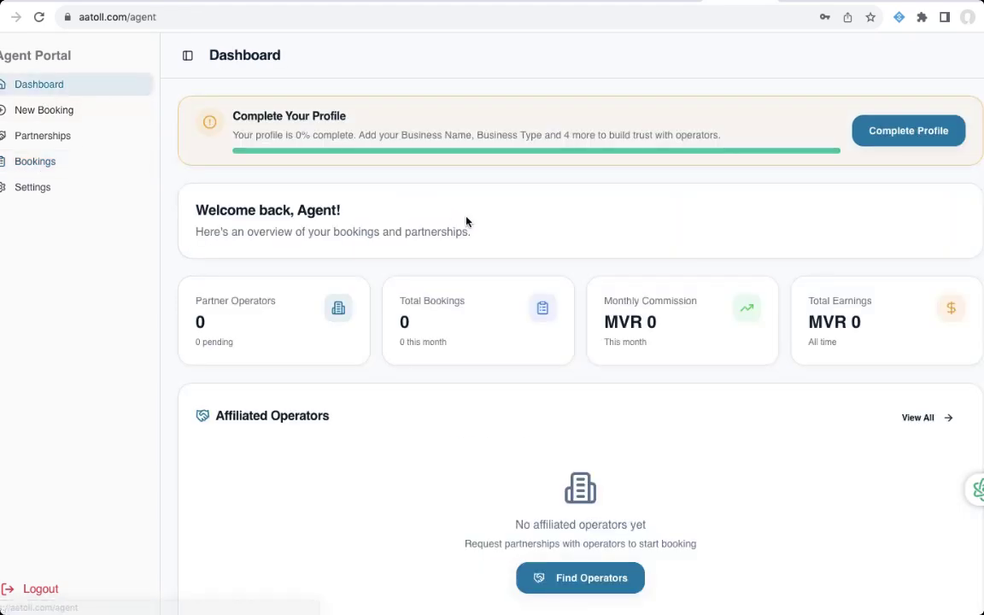
- Scroll the agent Dashboard, then start a New Booking, which shows no approved operators
scroll(466, 221, "down", 2)
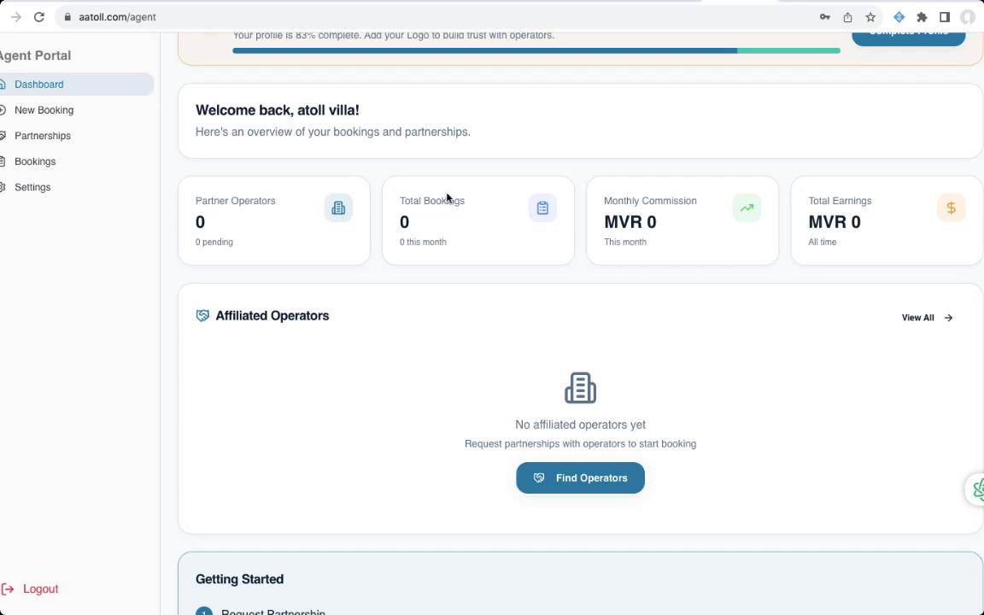
scroll(368, 279, "down", 2)
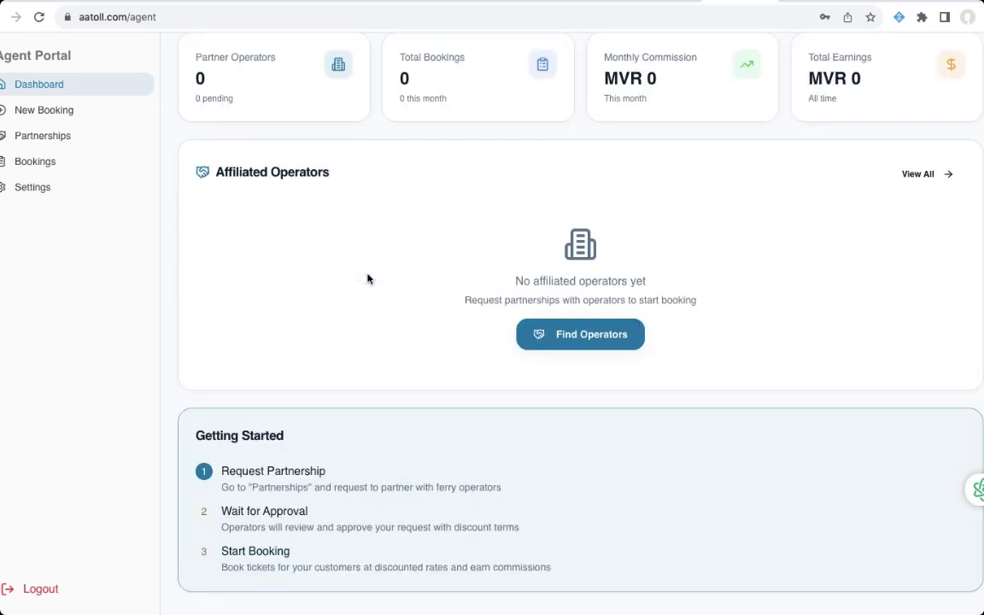
scroll(368, 279, "up", 3)
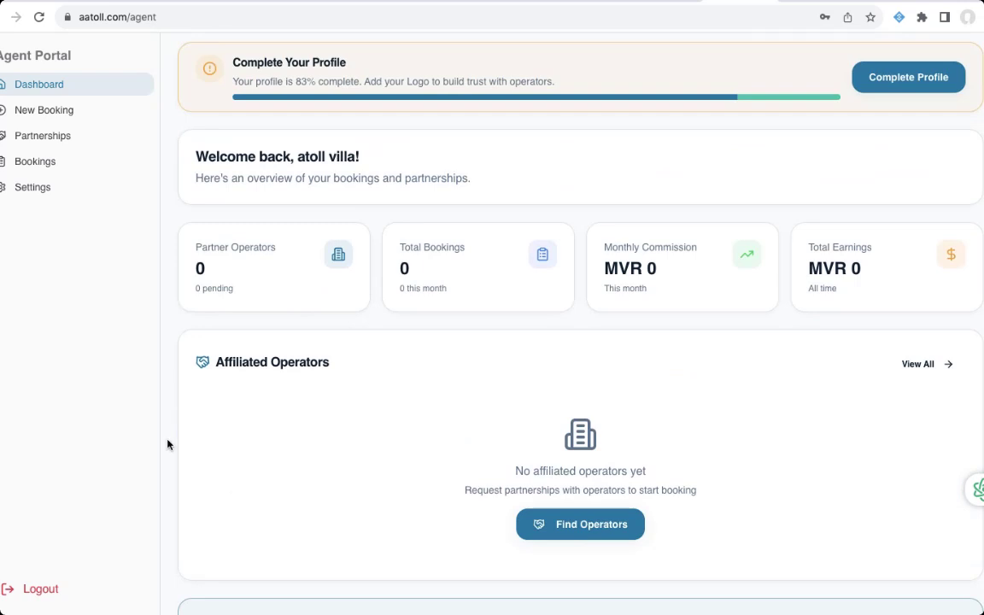
scroll(464, 247, "up", 1)
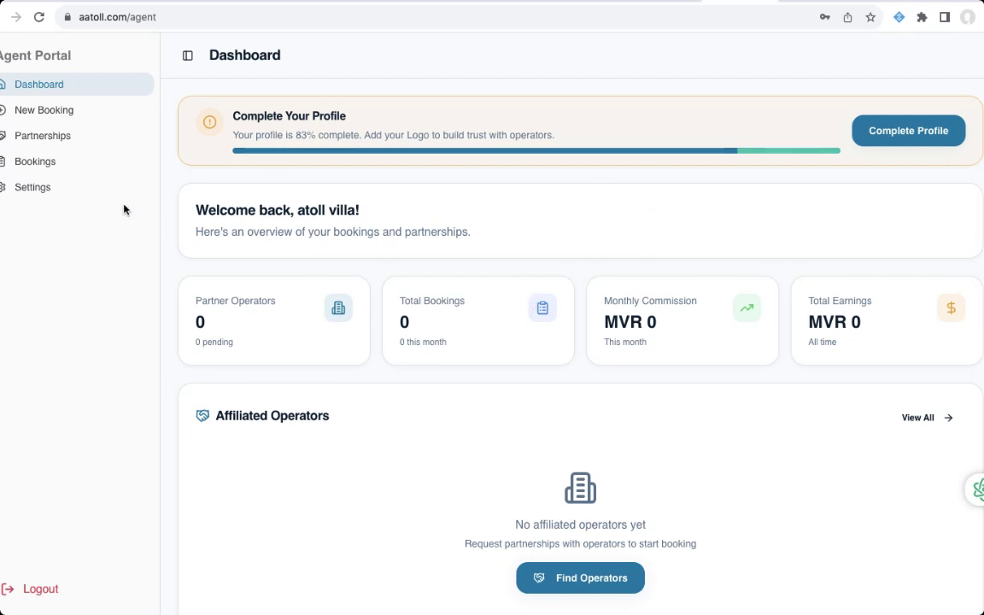
left_click(51, 118)
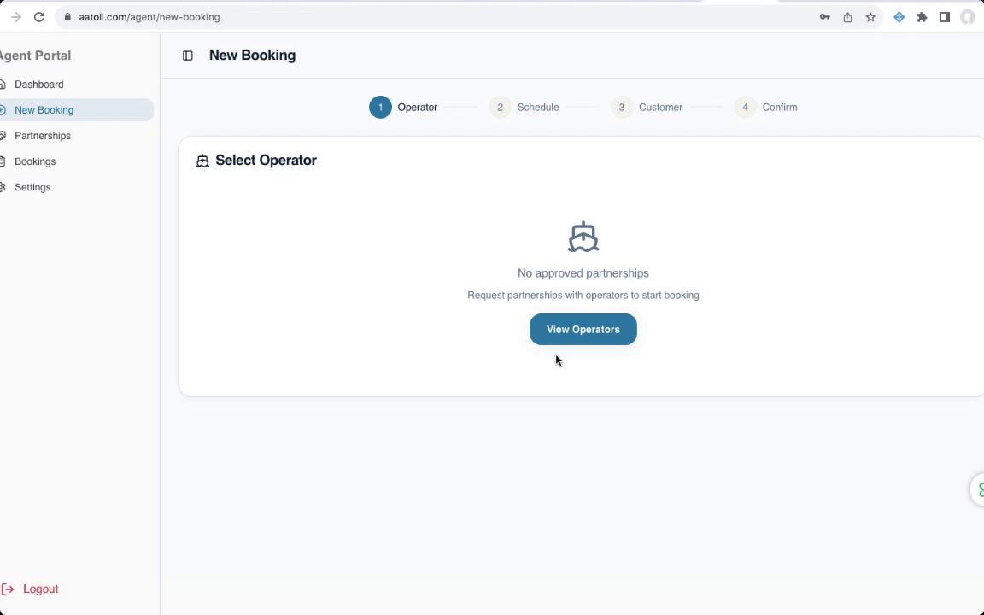
- Send a partnership request to the ferry operator Atoll Transfer from My Operators
left_click(581, 340)
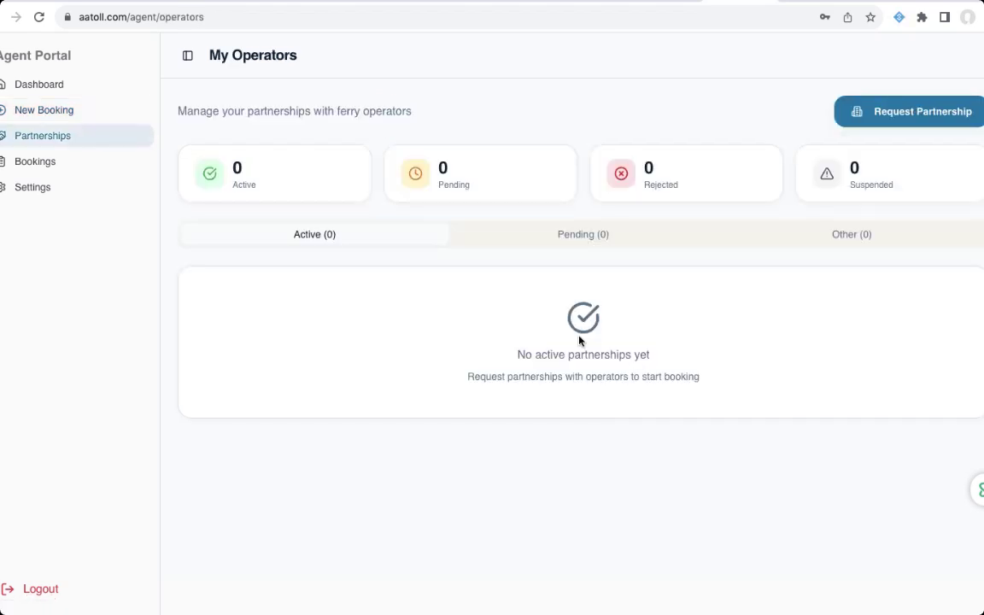
left_click(881, 119)
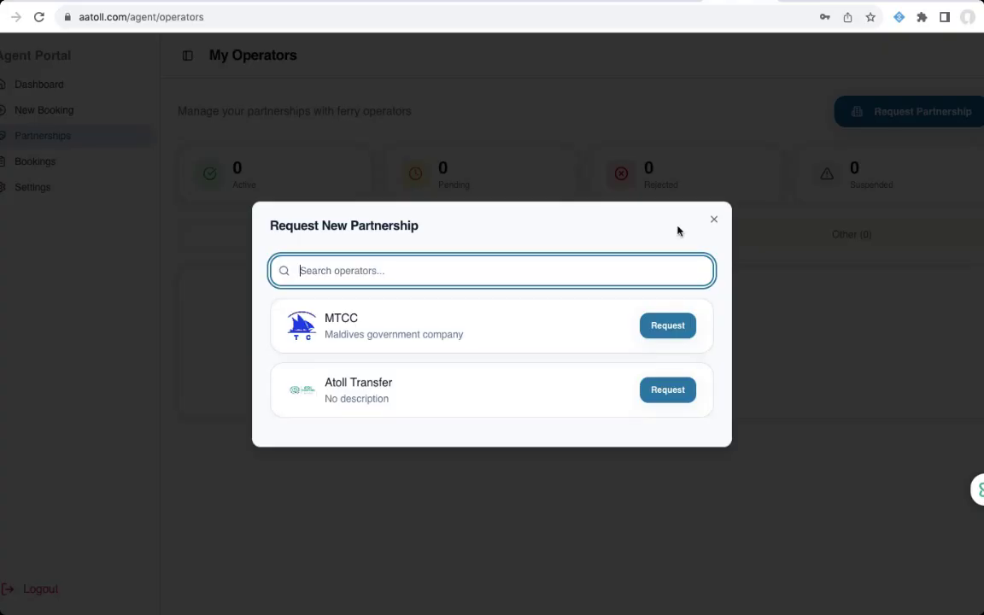
left_click(533, 400)
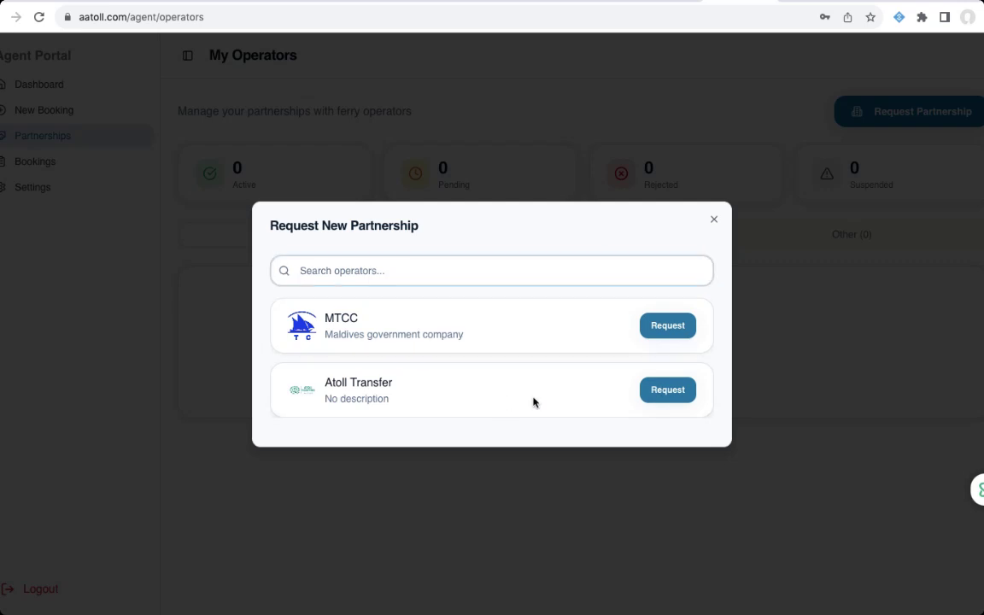
left_click(659, 392)
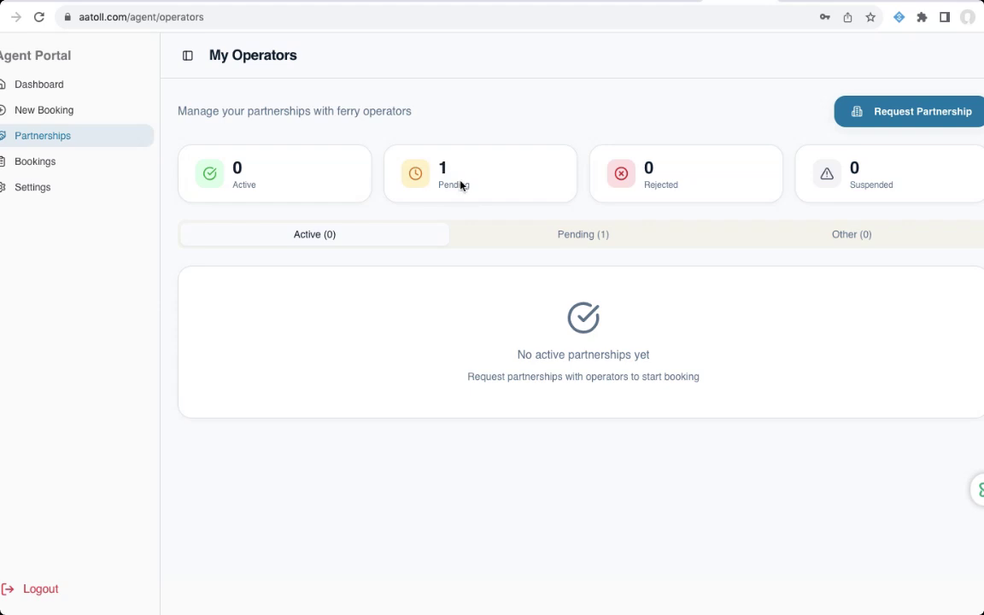
- View the pending Atoll Transfer request, then browse the agent Dashboard, Partnerships and New Booking pages
left_click(616, 242)
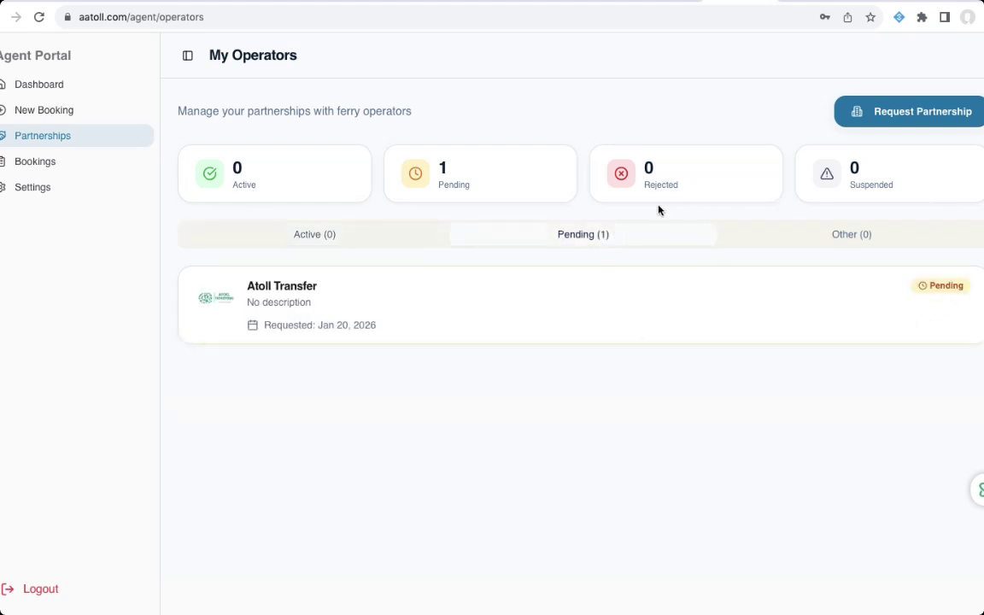
left_click(45, 85)
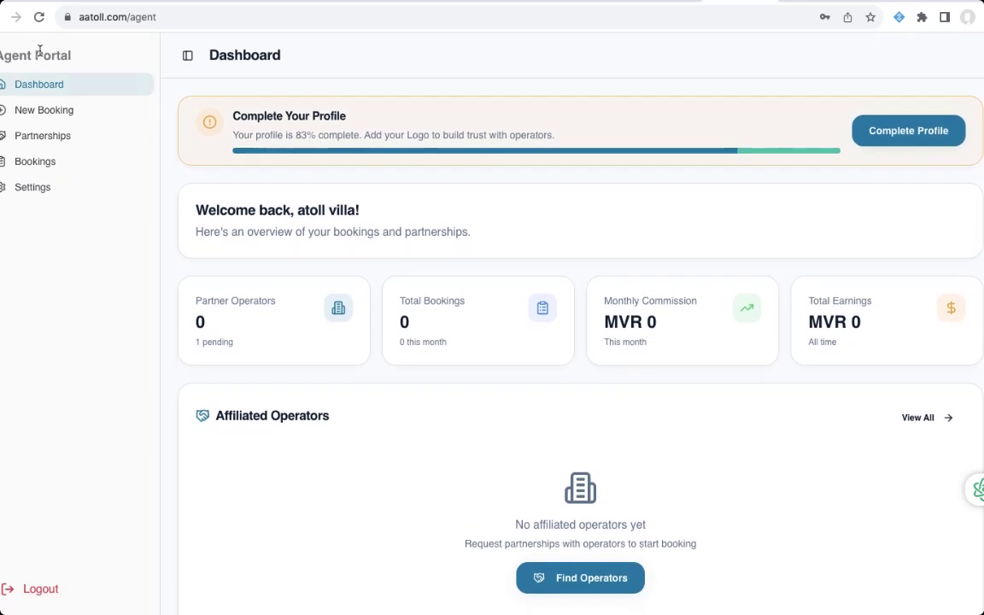
left_click(43, 135)
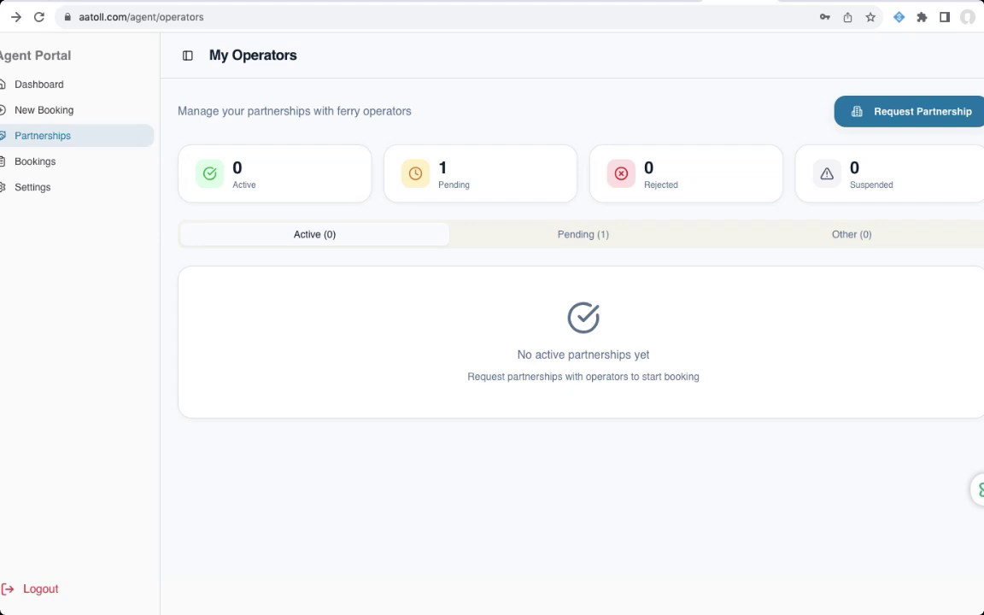
left_click(44, 109)
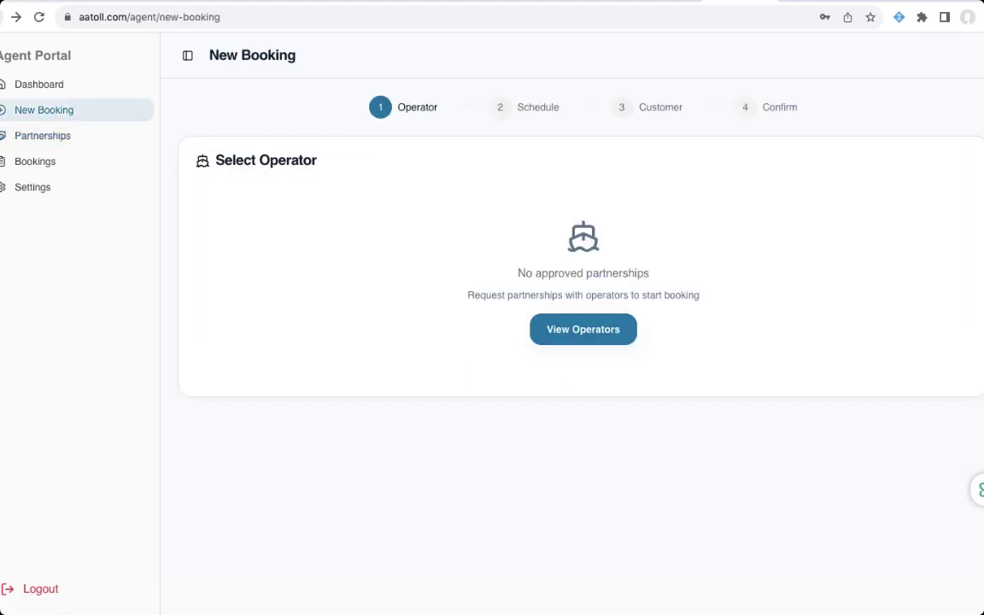
- Go back to the public ferry search, dismiss the passenger category prompt, and open the Operator Dashboard
left_click(1, 17)
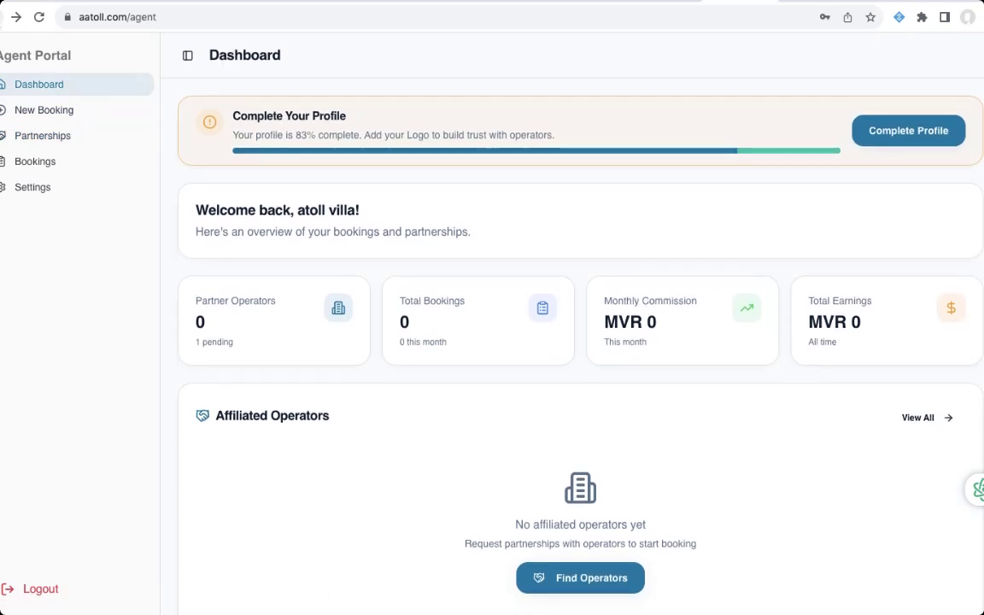
left_click(2, 17)
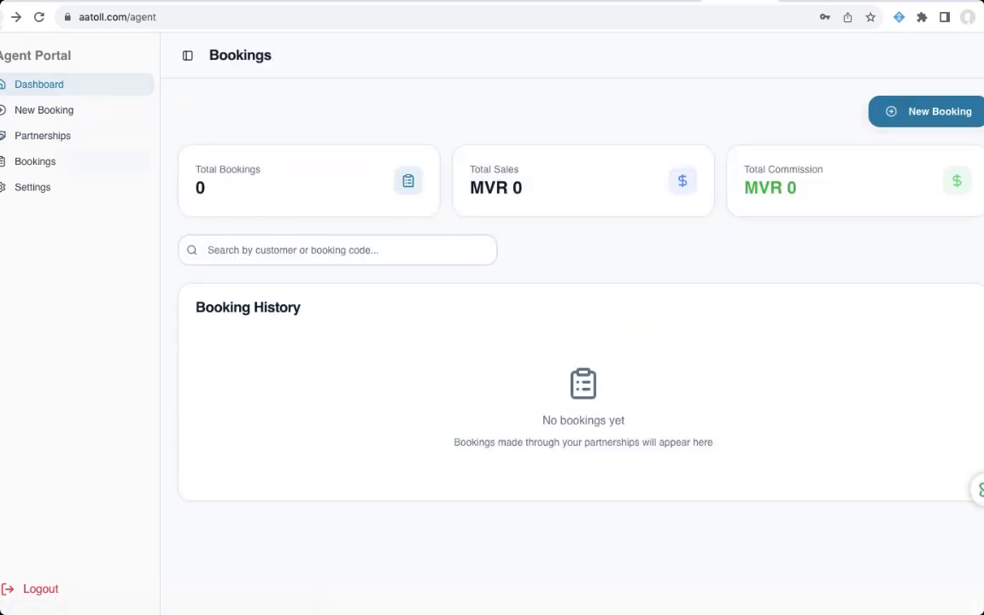
left_click(1, 17)
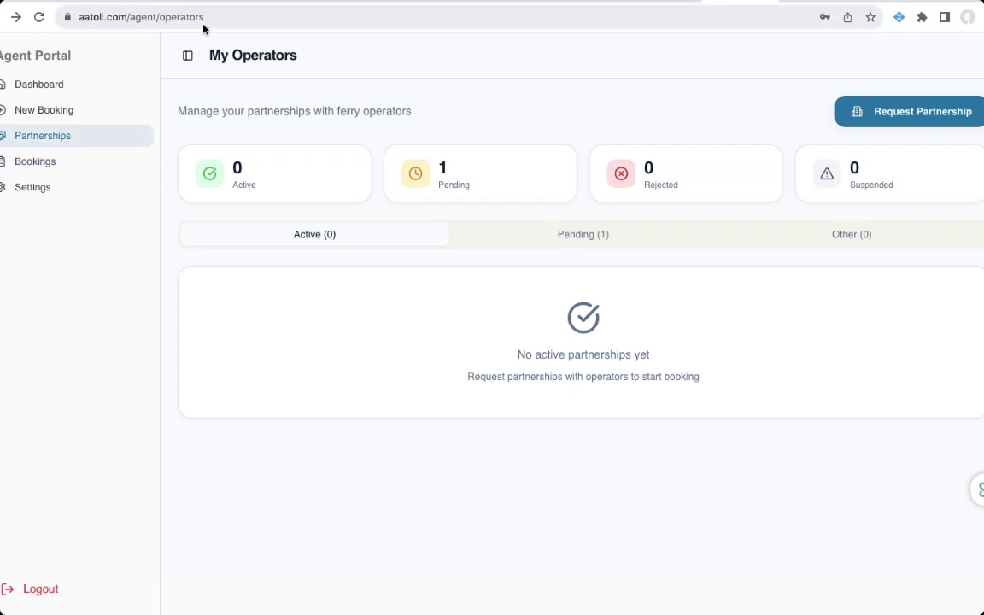
left_click(2, 17)
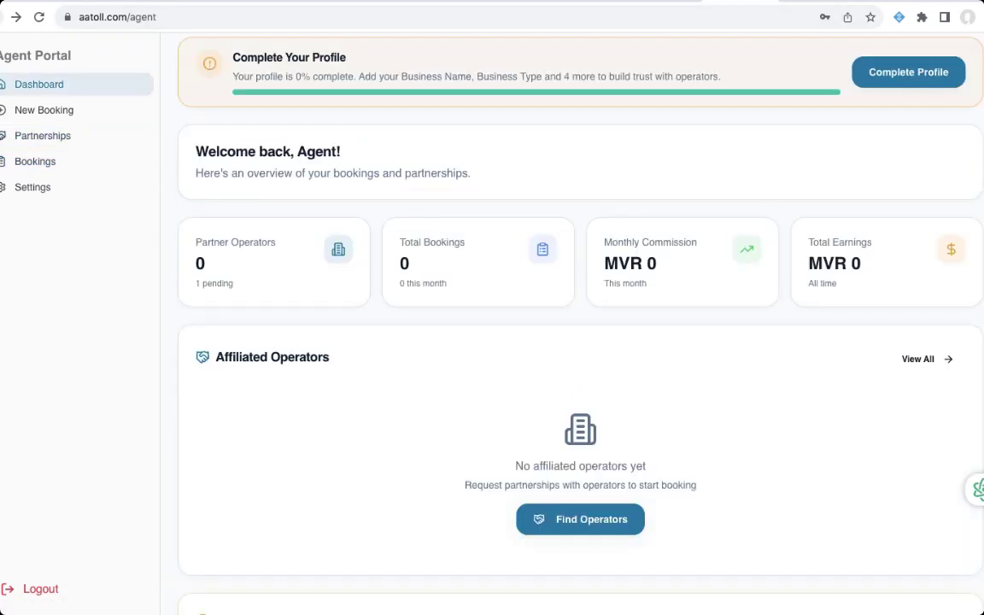
left_click(2, 17)
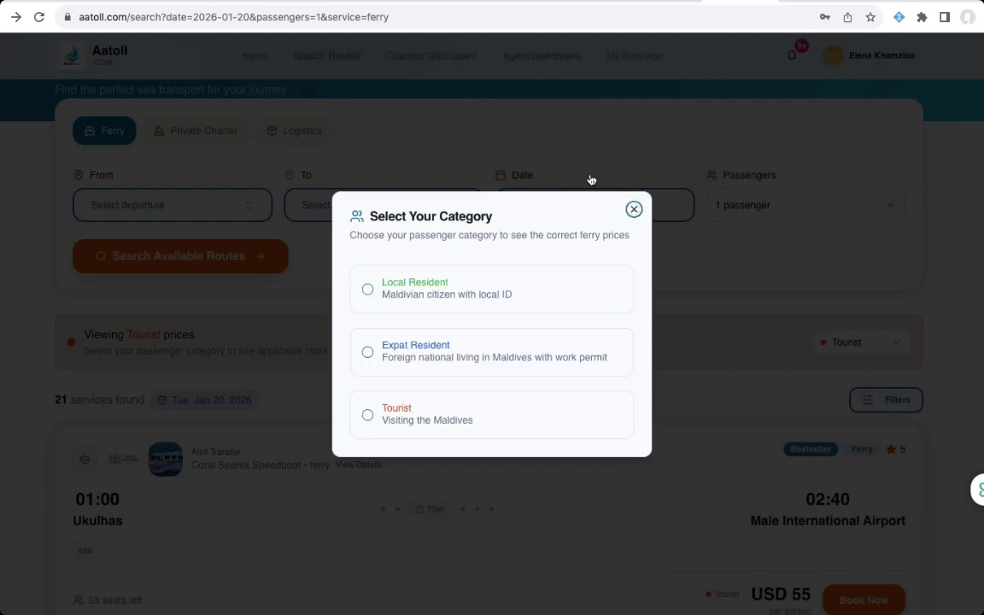
left_click(634, 210)
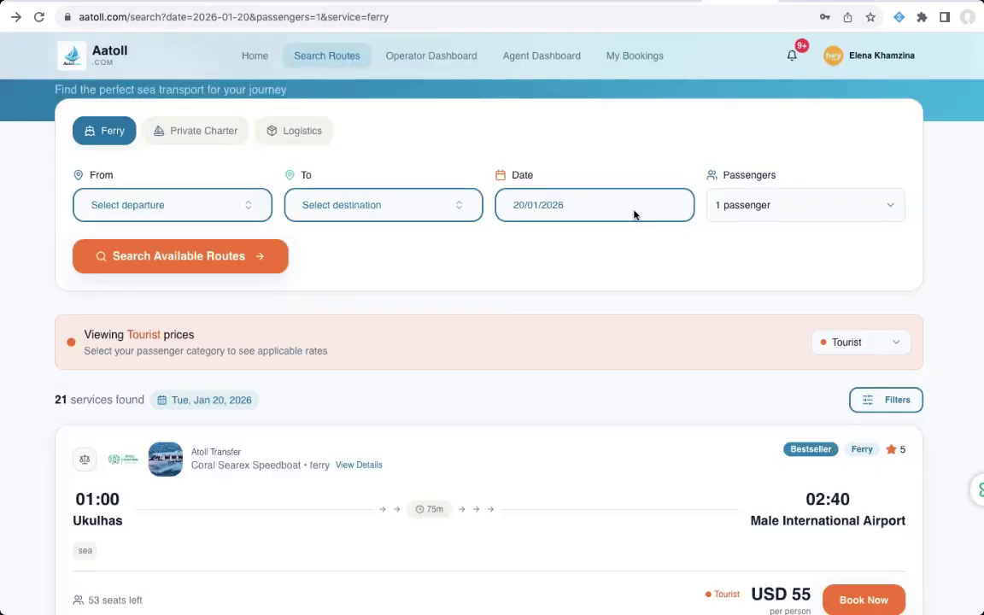
left_click(435, 59)
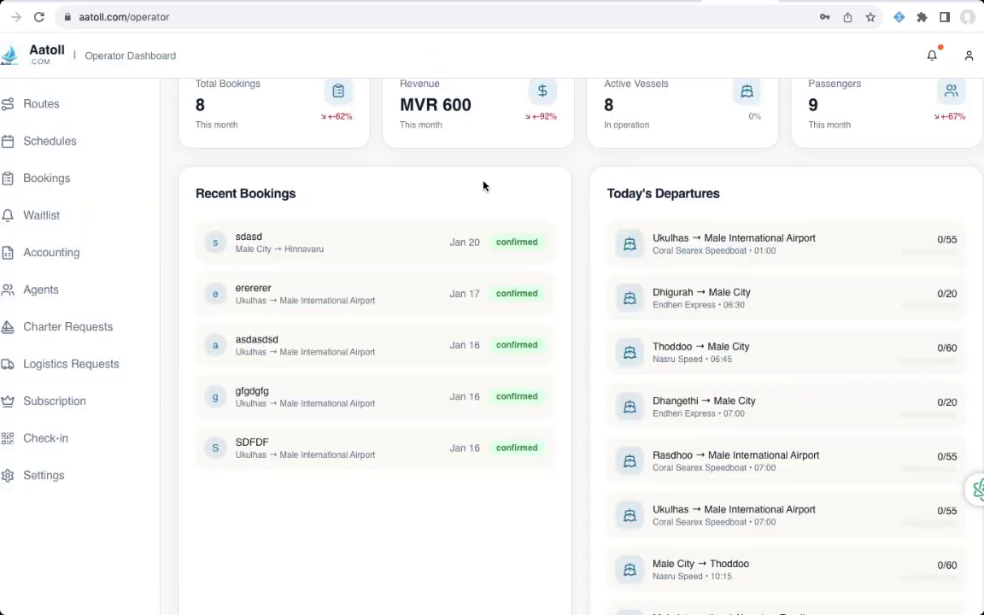
- Review the operator's vessels (Aares Speedboat, raaje speed, Nasru Speed), then switch to the veed.io tab
scroll(482, 185, "up", 2)
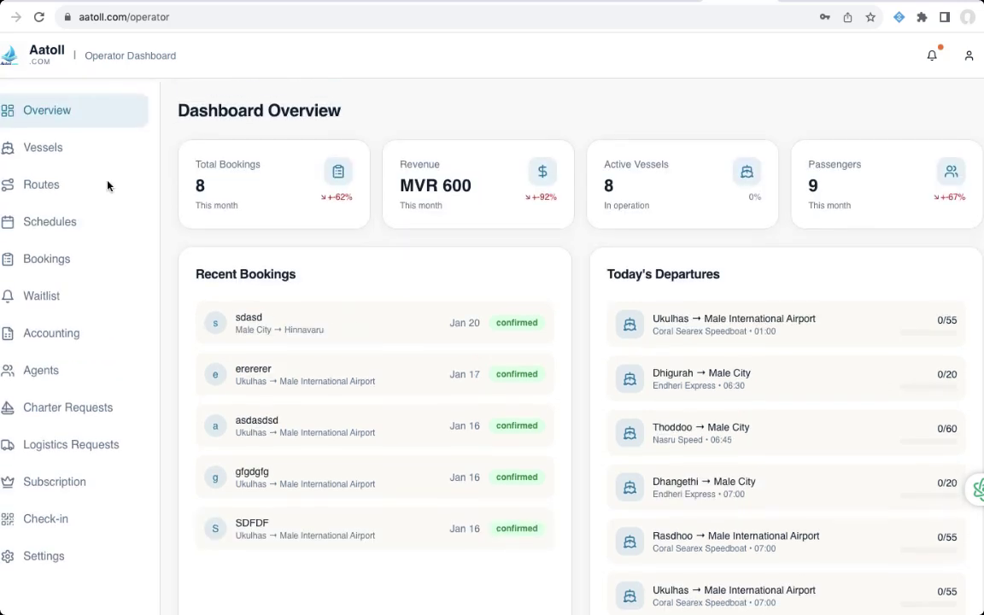
left_click(63, 145)
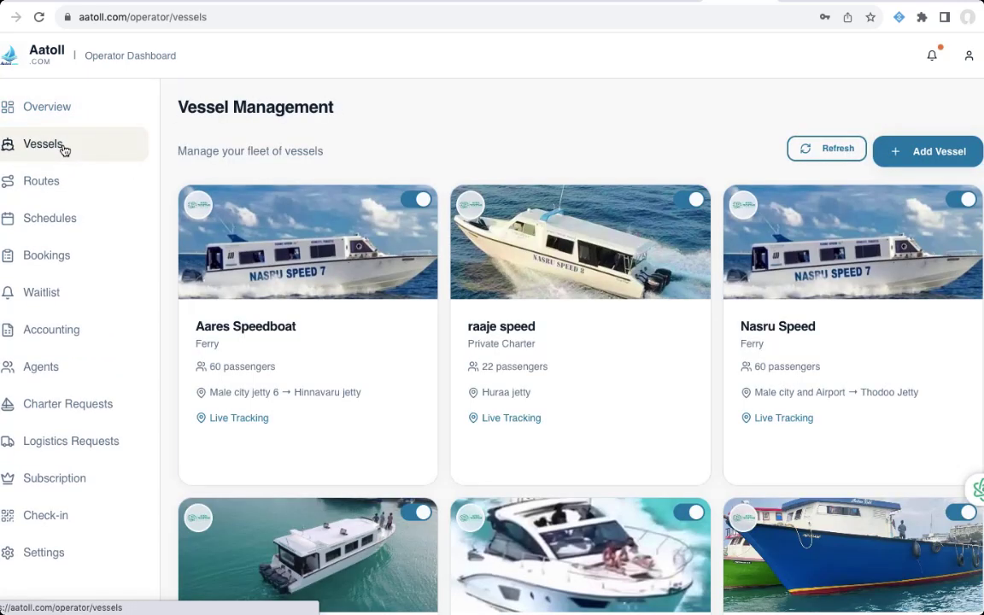
mouse_move(257, 305)
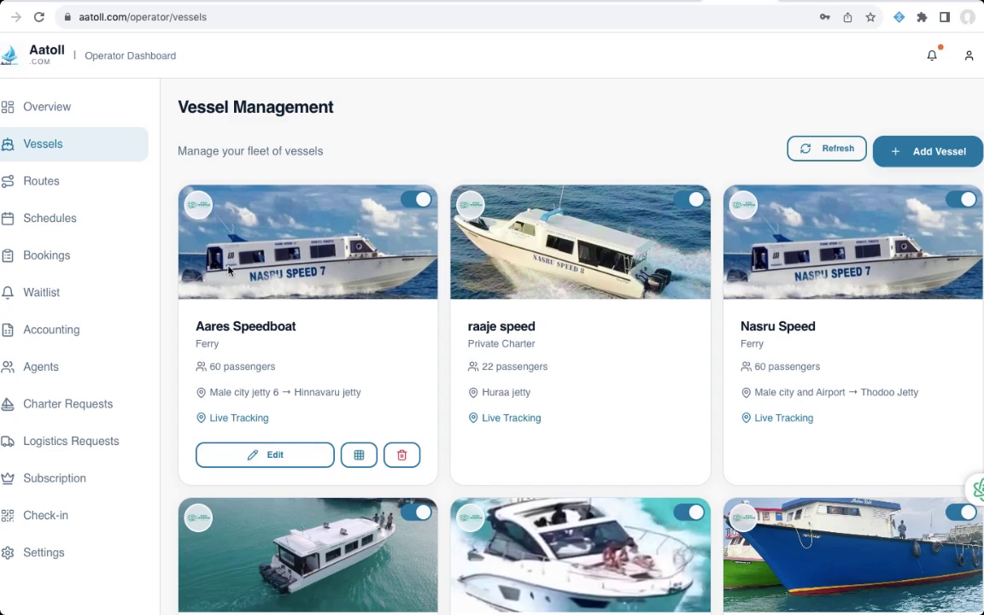
scroll(72, 256, "down", 2)
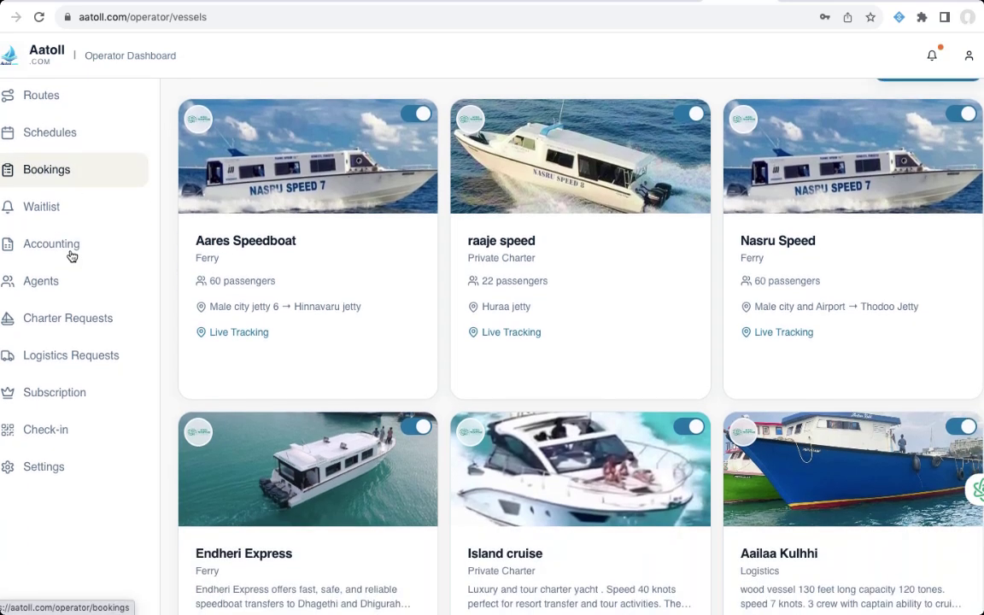
scroll(73, 257, "down", 2)
scroll(73, 255, "up", 4)
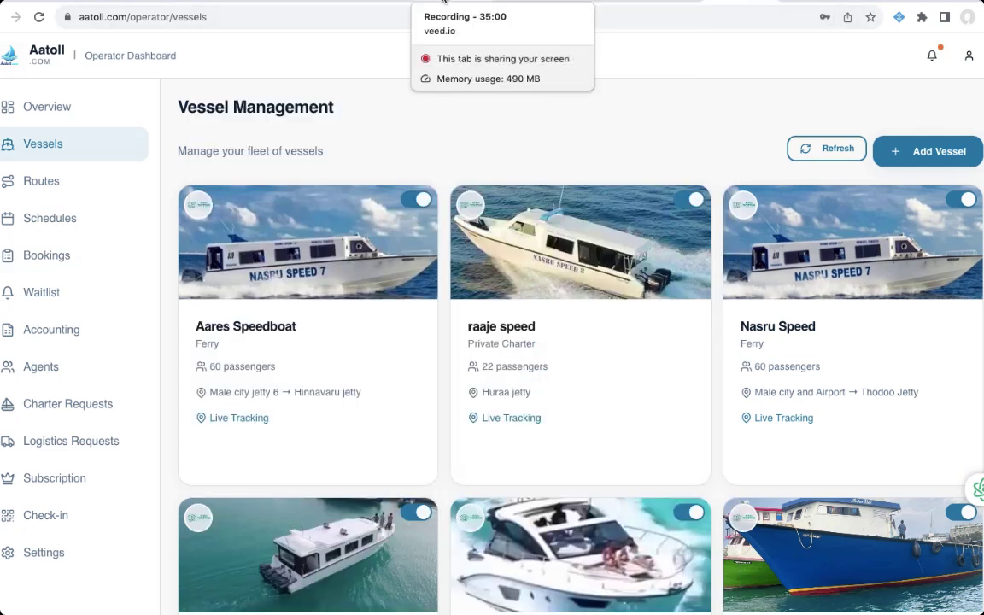
left_click(448, 1)
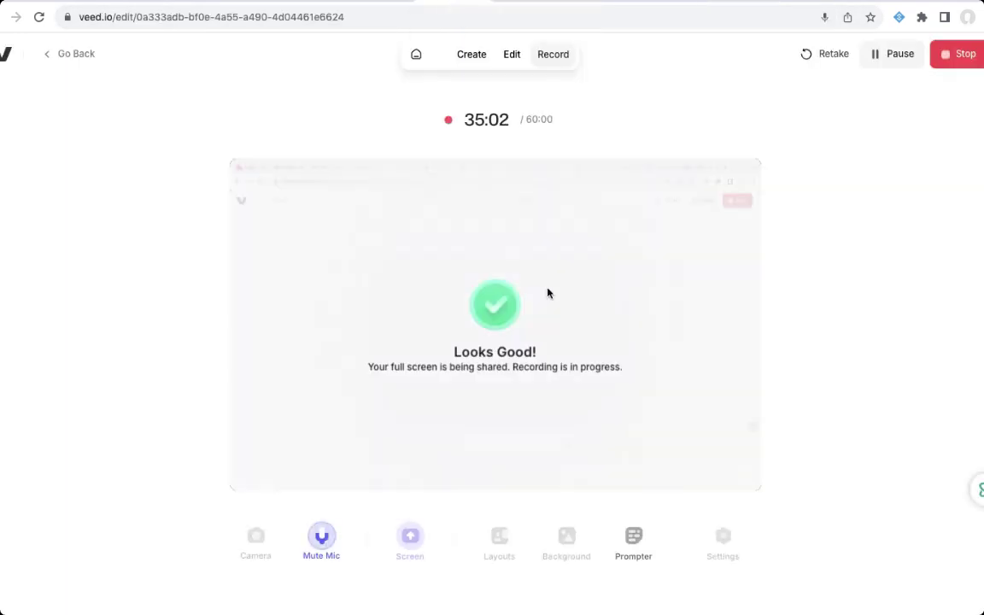